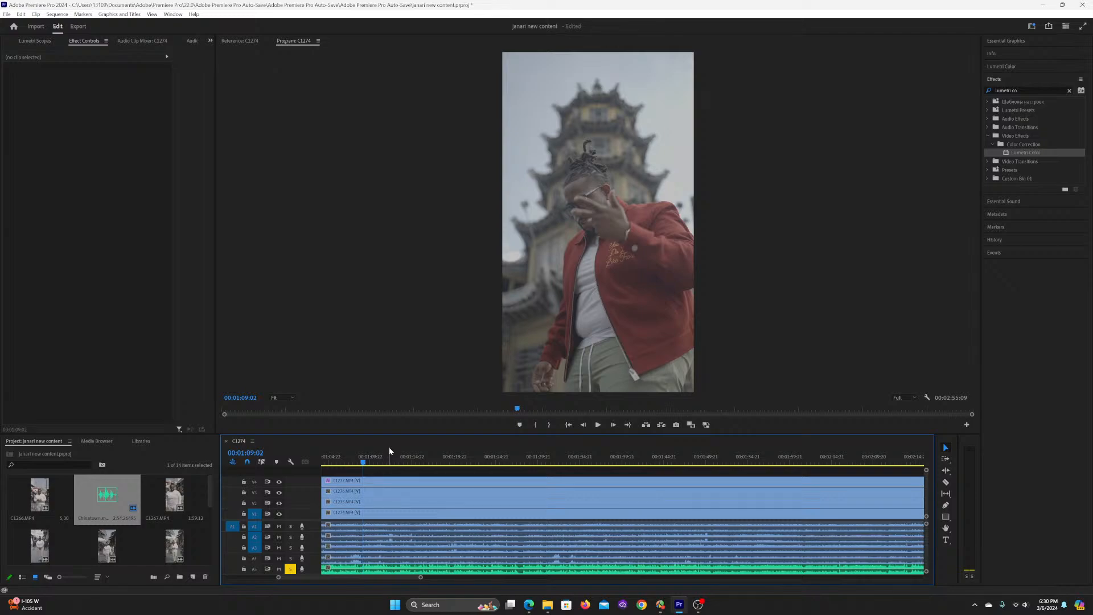
Step: Save the project and close the gap before the first clips so the sequence starts at 00:00:00:00
key(ctrl+s)
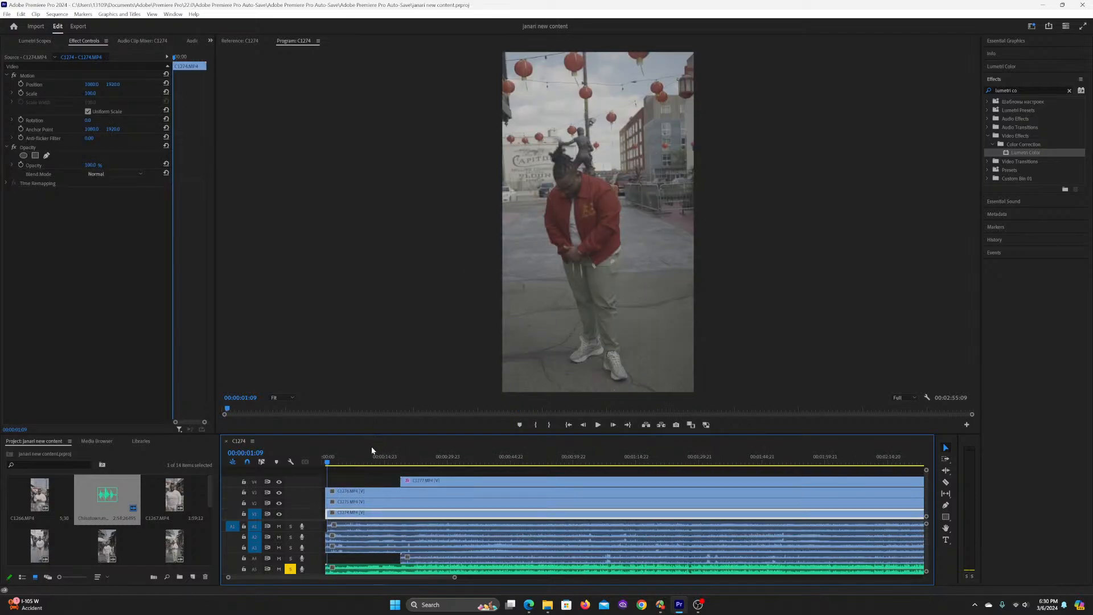
click(373, 477)
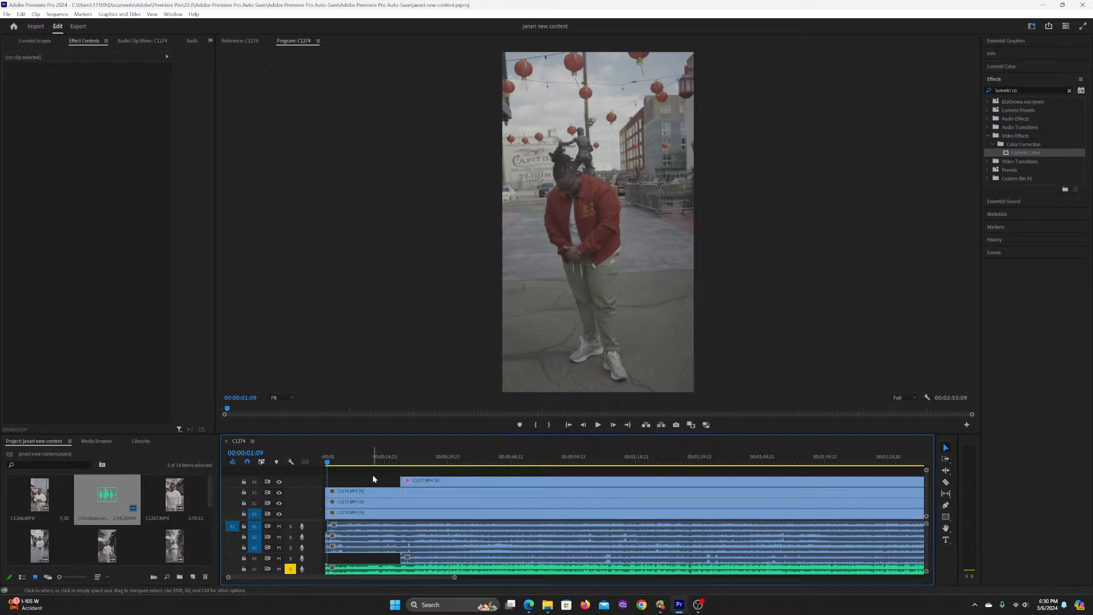
drag(324, 490, 324, 487)
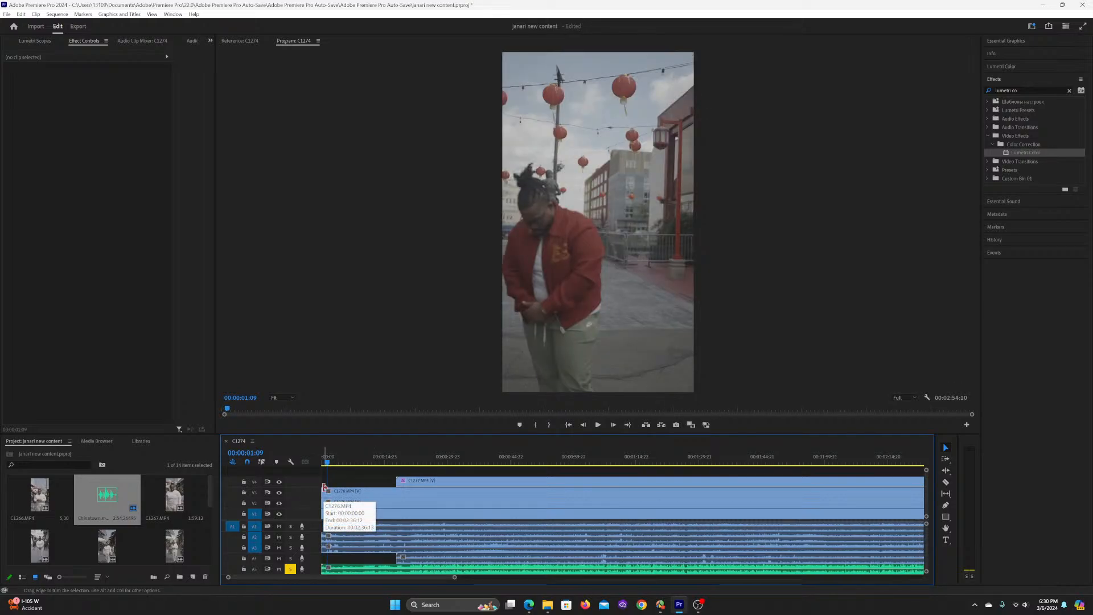
key(Left)
key(Left)
key(Left)
key(Left)
key(Left)
key(Left)
key(Left)
key(Left)
key(Left)
key(Left)
key(Left)
key(Left)
key(Left)
key(Left)
key(Left)
key(Left)
key(Left)
key(Left)
key(Left)
key(Left)
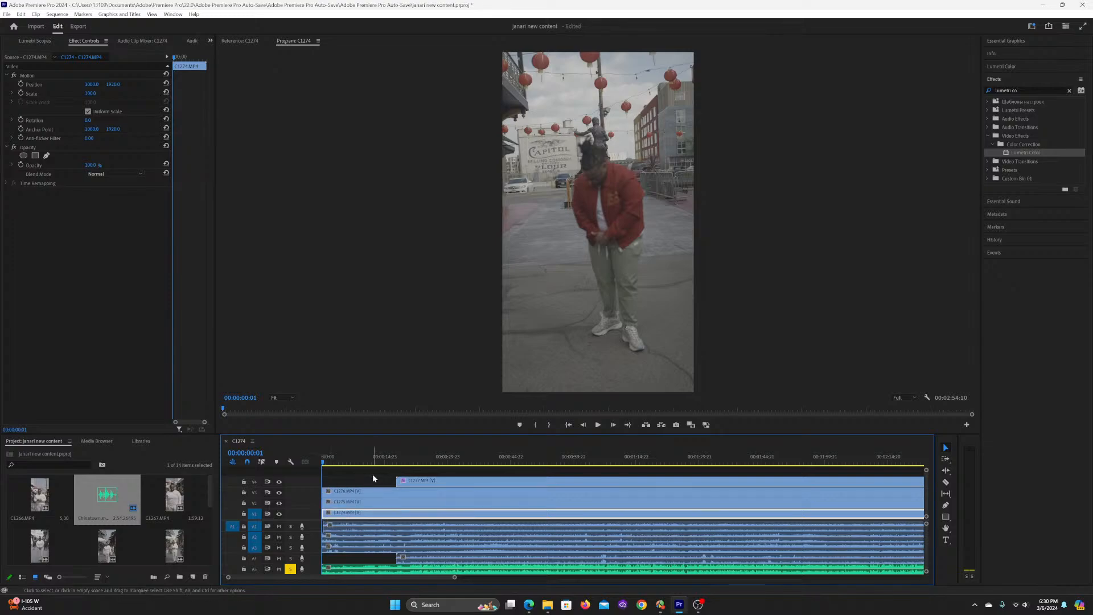
click(365, 474)
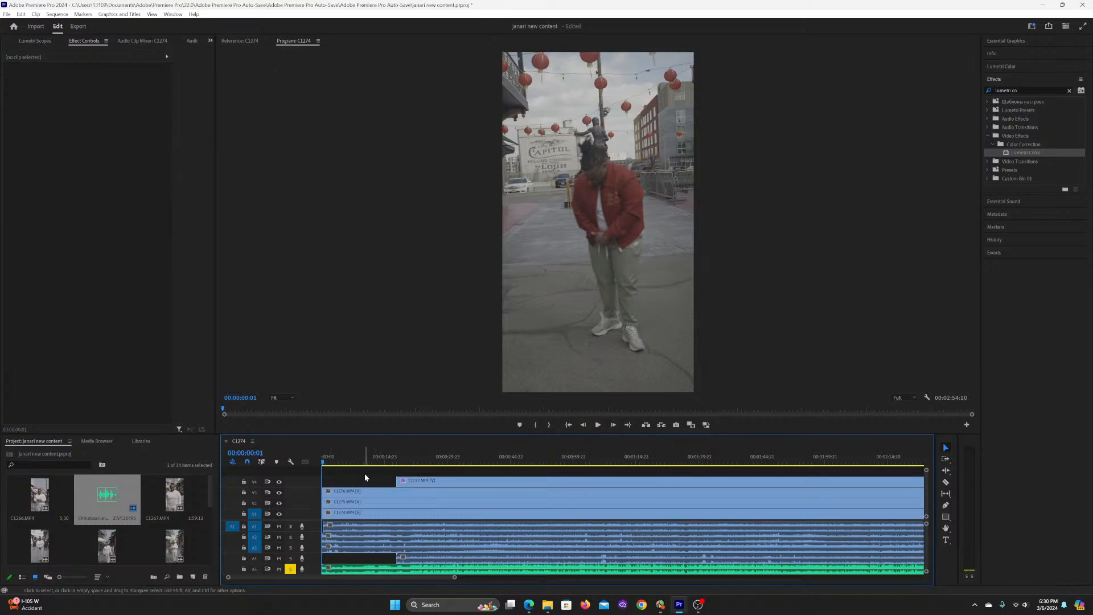
Step: Show the whole sequence in the timeline, select clip C1277.MP4 and scrub through its ungraded footage
click(441, 456)
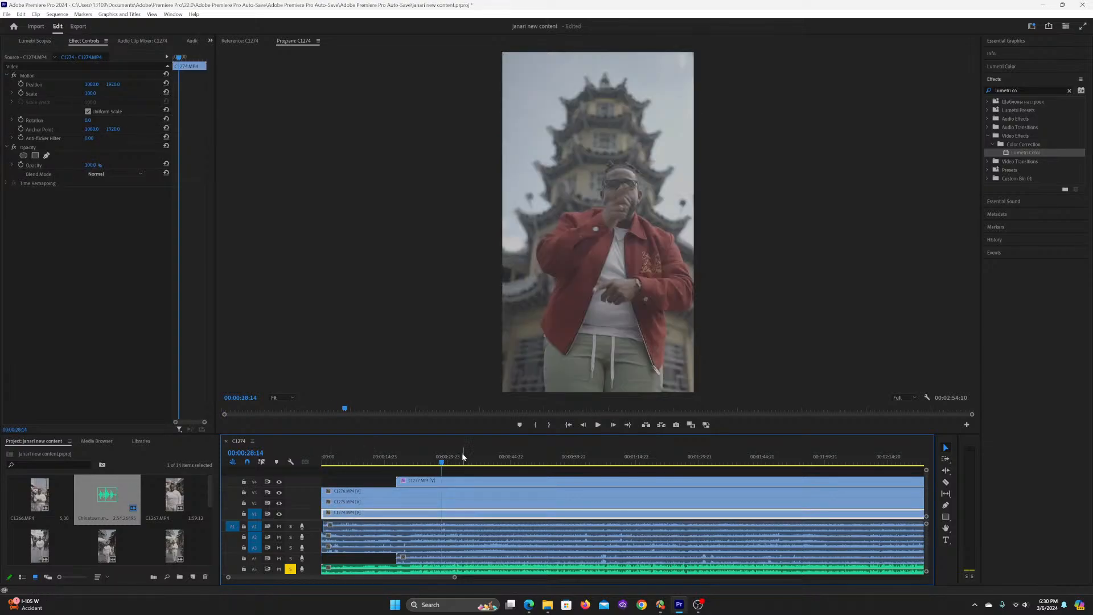
key(minus)
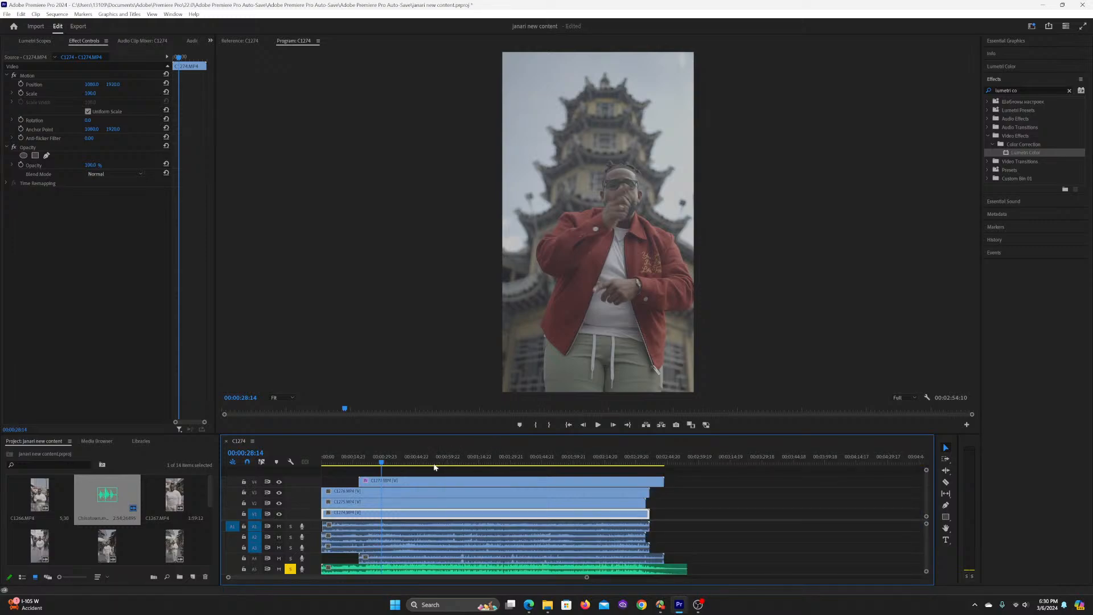
click(461, 460)
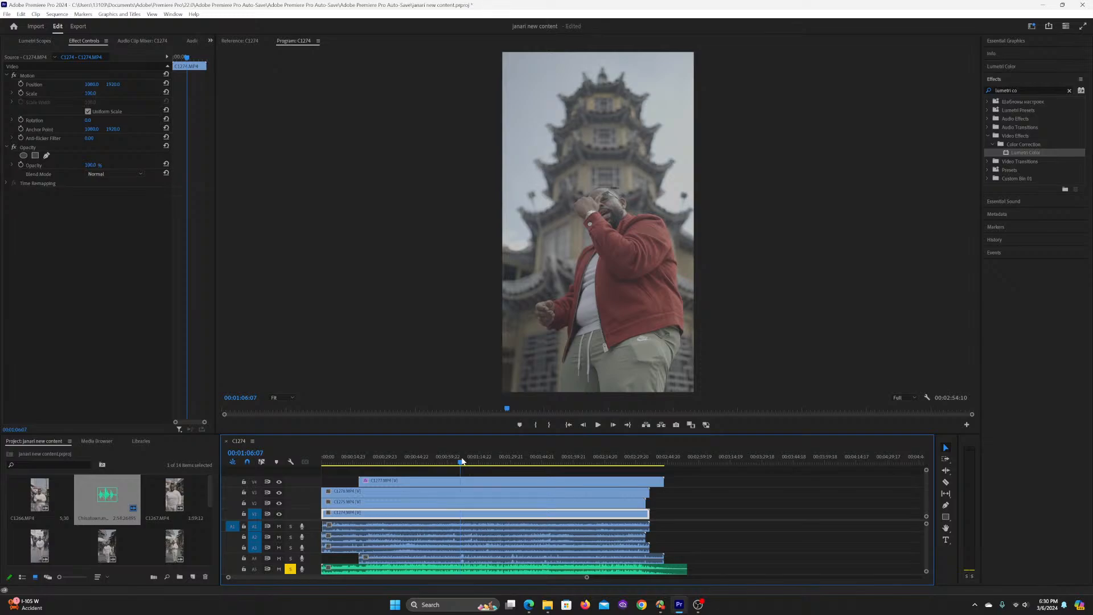
click(474, 461)
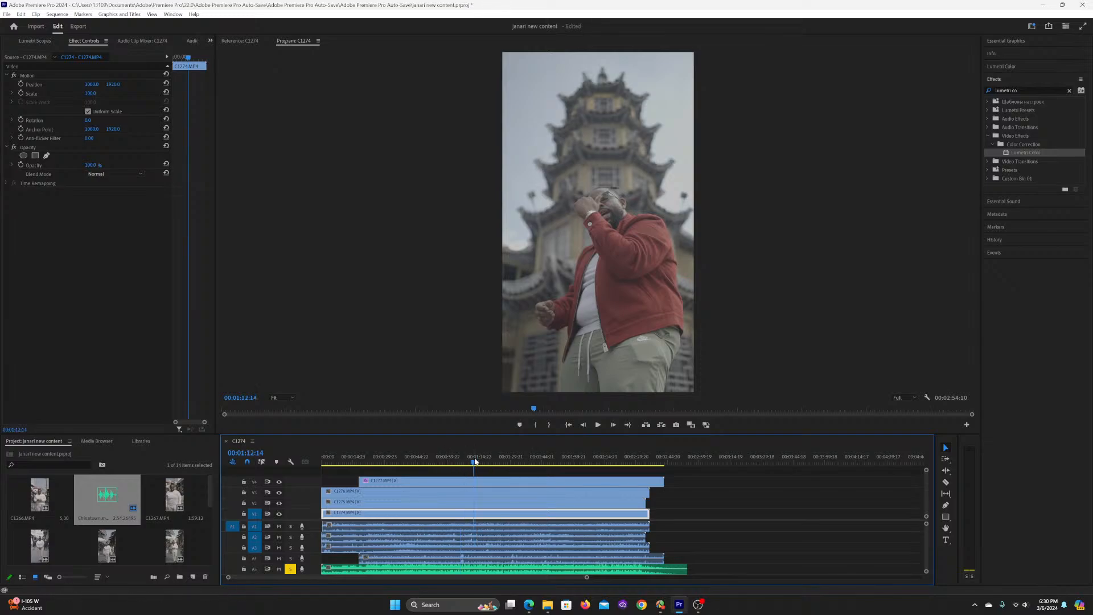
click(456, 482)
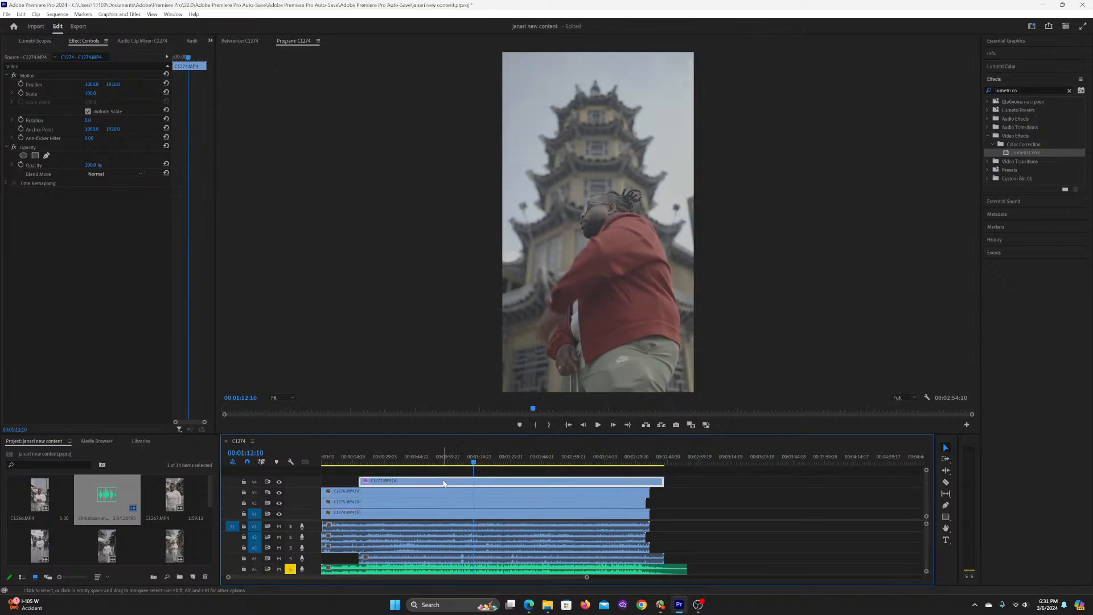
click(366, 458)
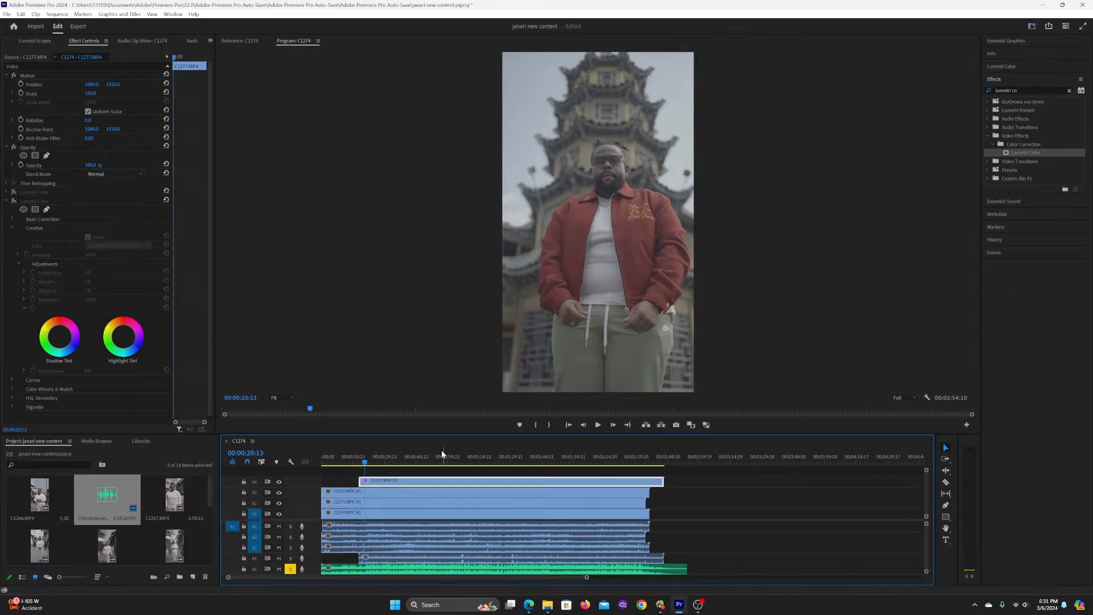
click(399, 459)
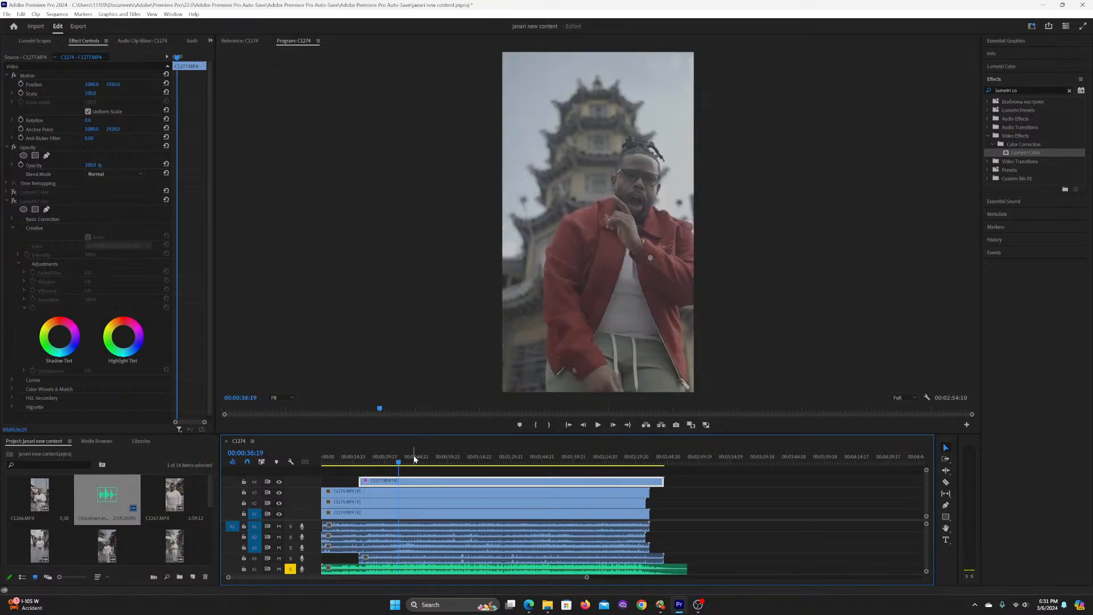
click(413, 459)
click(422, 458)
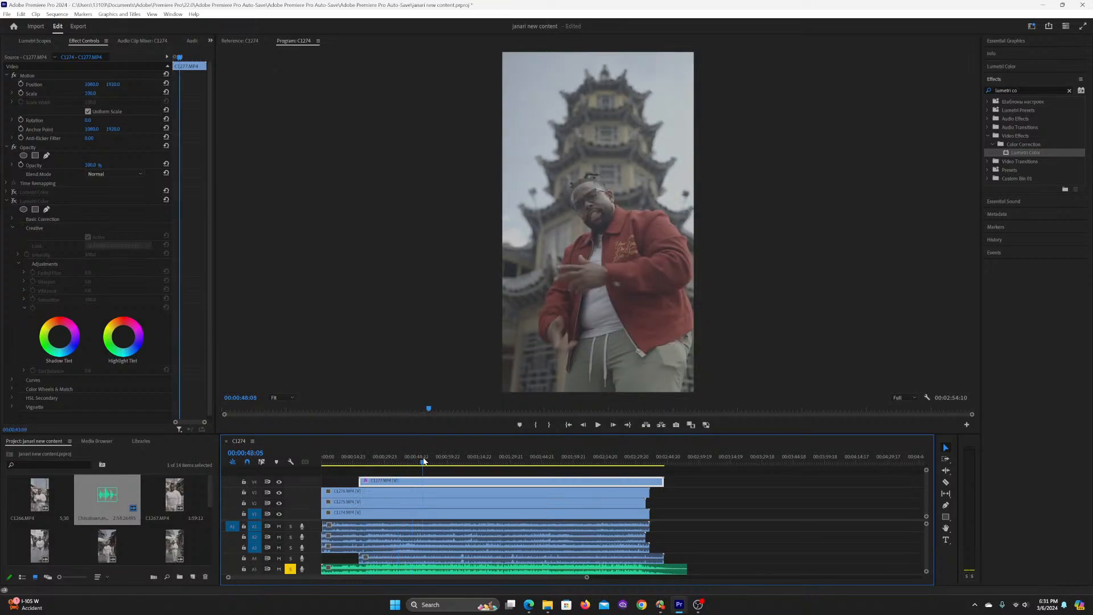
click(435, 460)
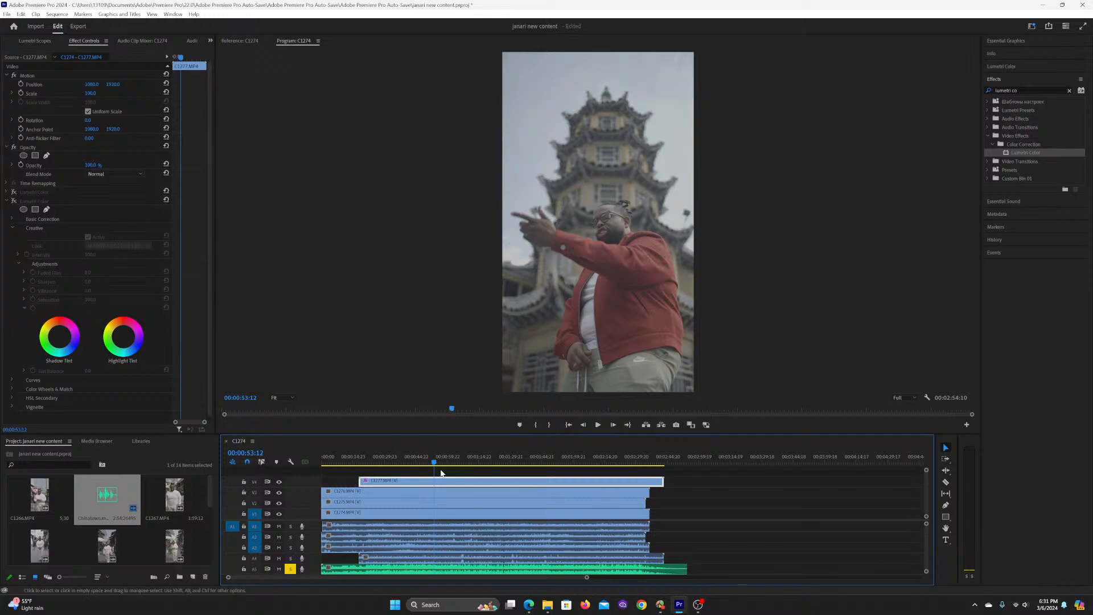
Step: Enable the second Lumetri Color effect on clip C1277.MP4 and preview the footage with its U-SONY-S-LOG2-V2-LTR look
click(13, 201)
drag(442, 460, 460, 461)
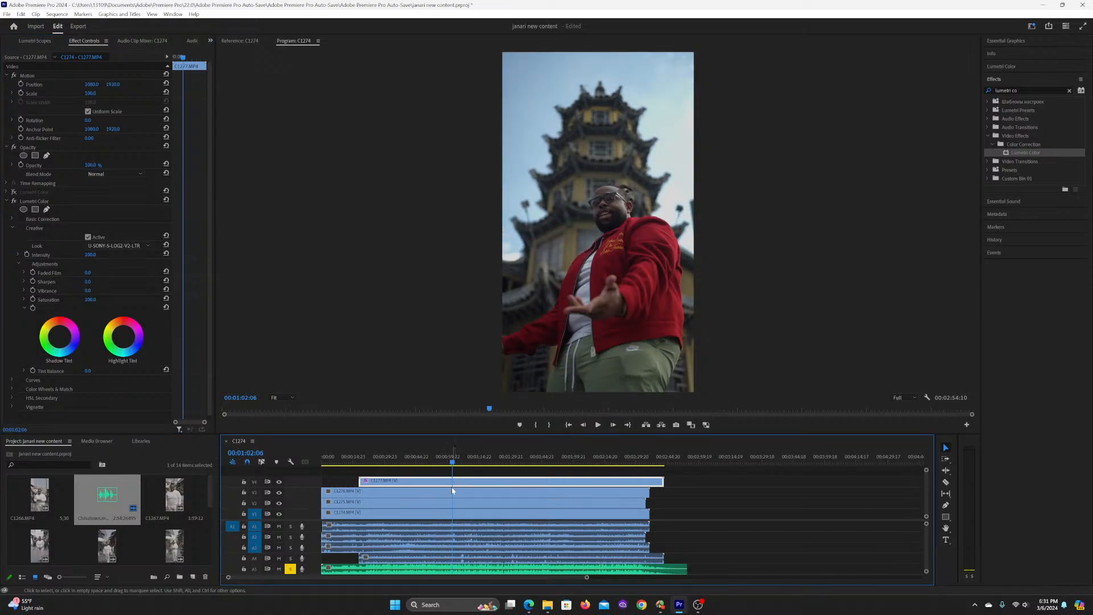
key(space)
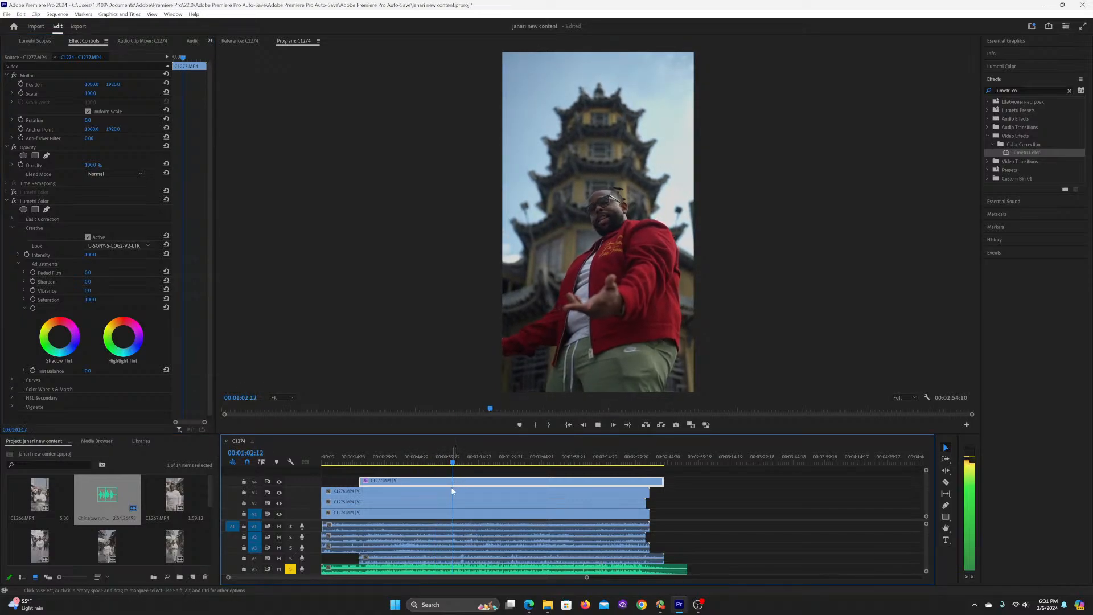
Step: Lower the system volume slightly, stop the playback and place the playhead at 00:00:56:18
click(1016, 604)
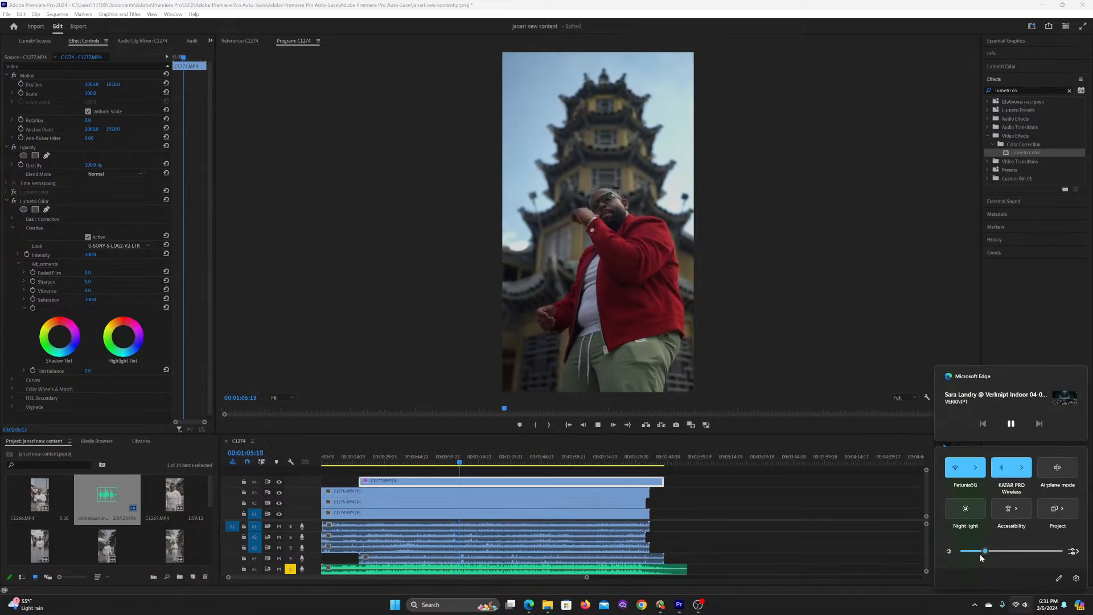
drag(982, 552, 978, 553)
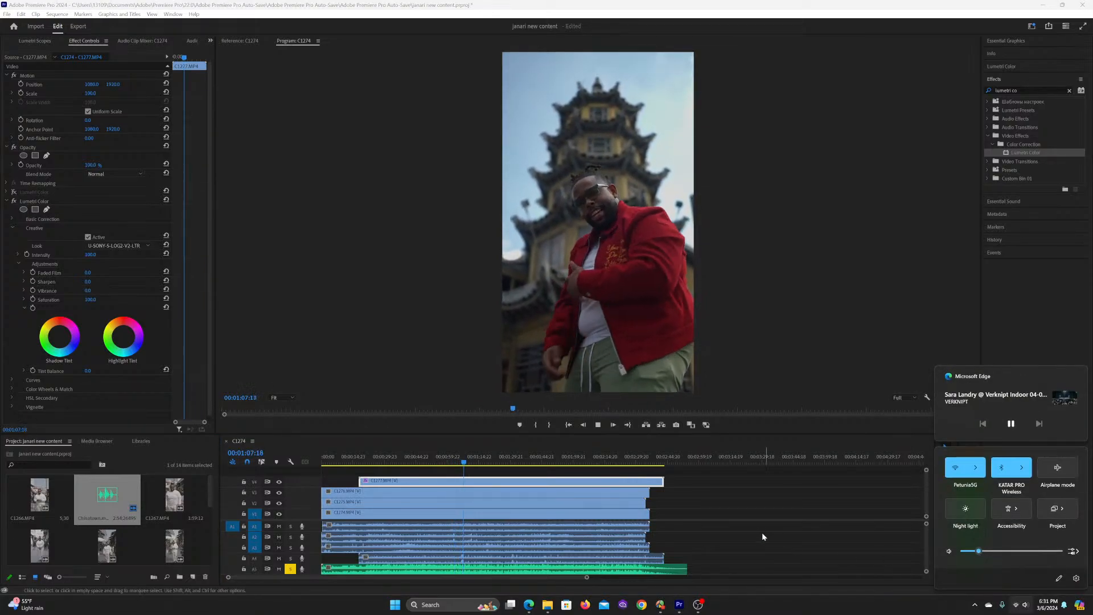
click(406, 488)
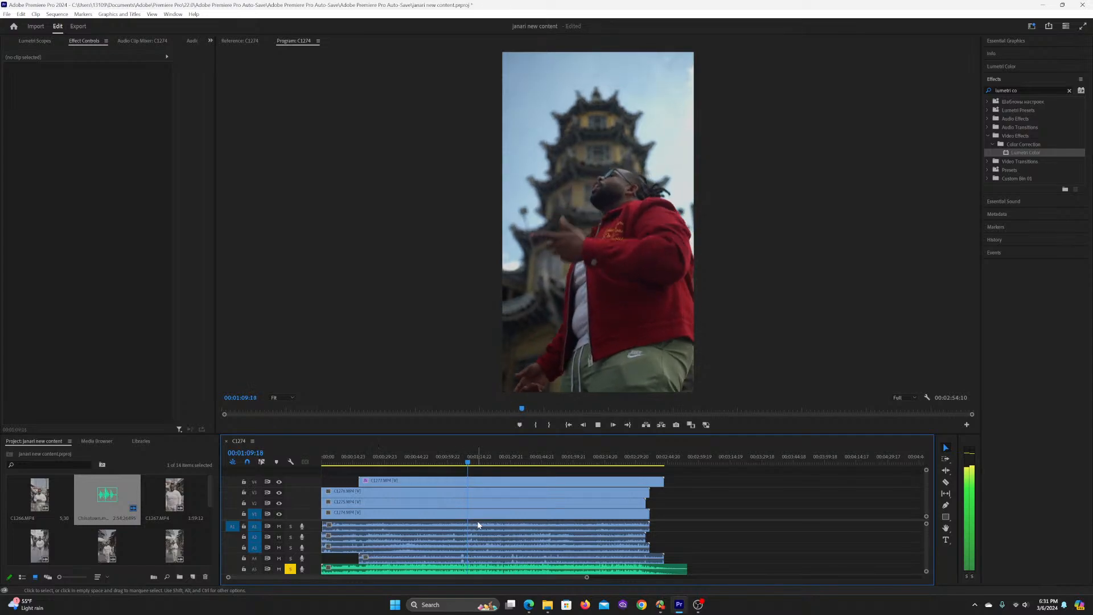
key(space)
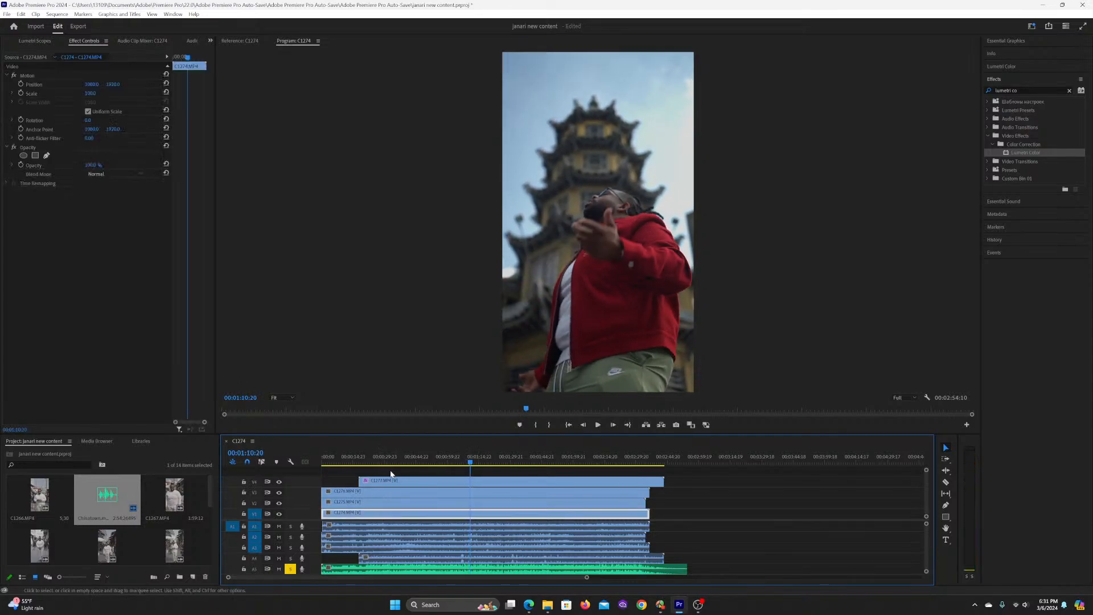
click(441, 451)
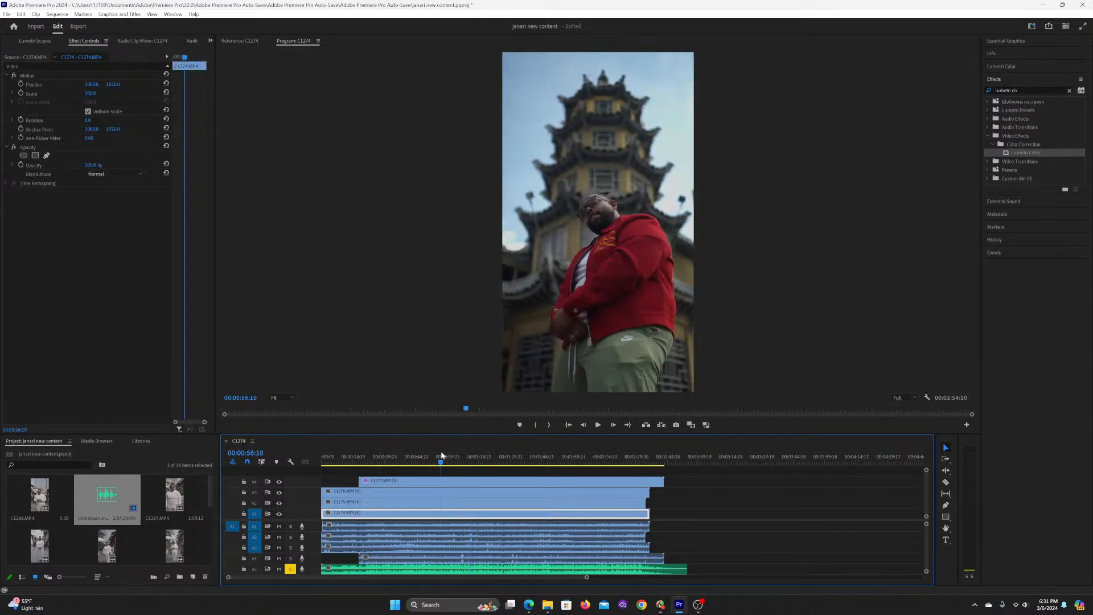
Step: Enable the first Lumetri Color effect on clip C1277.MP4 and expand its settings
click(433, 481)
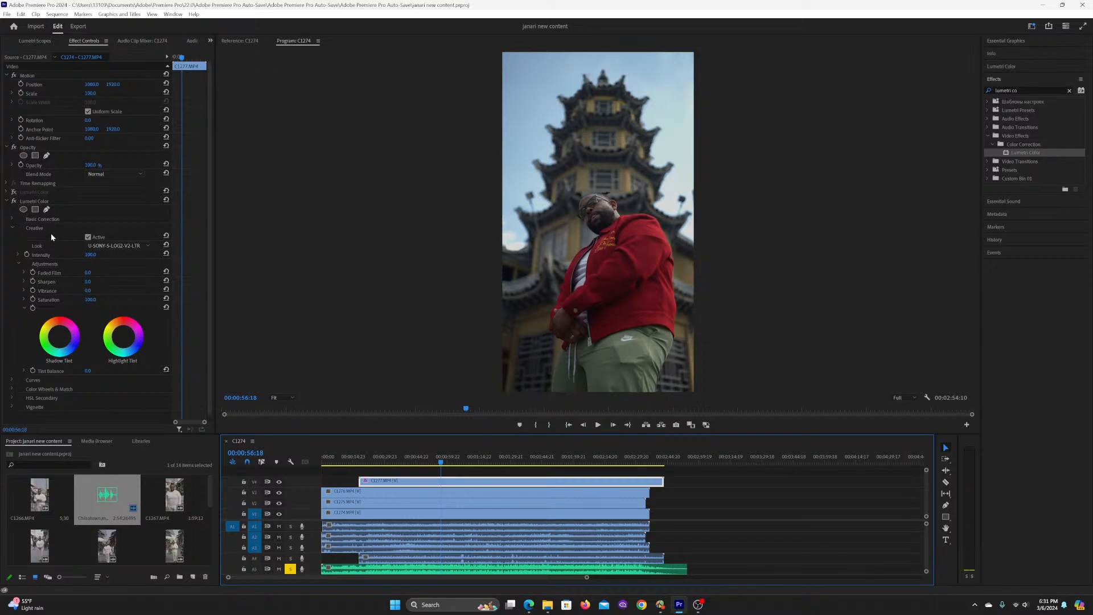
click(9, 191)
click(7, 192)
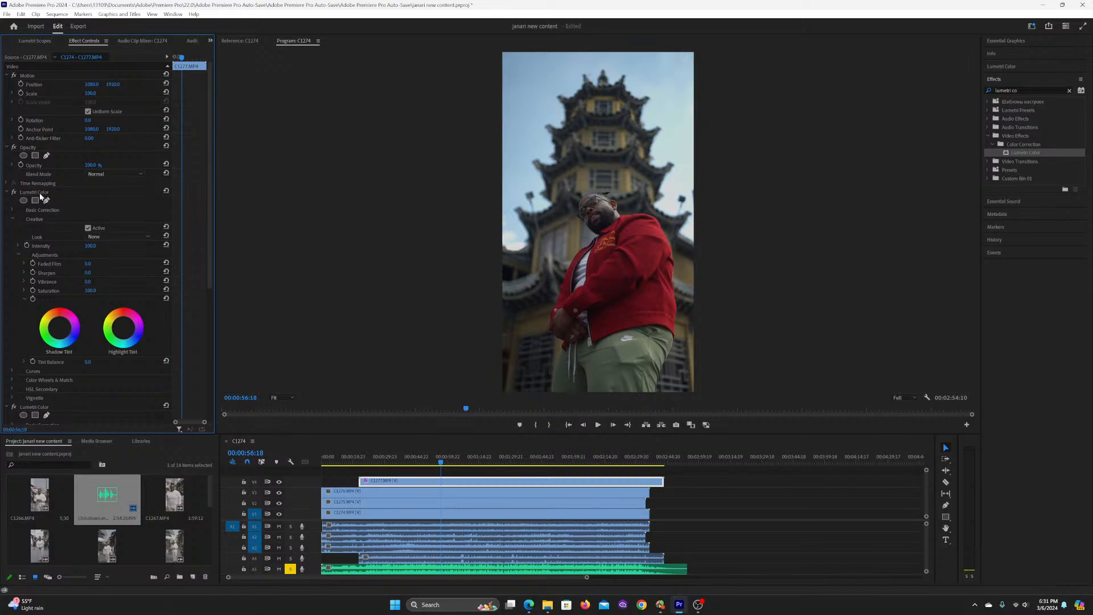
click(1001, 79)
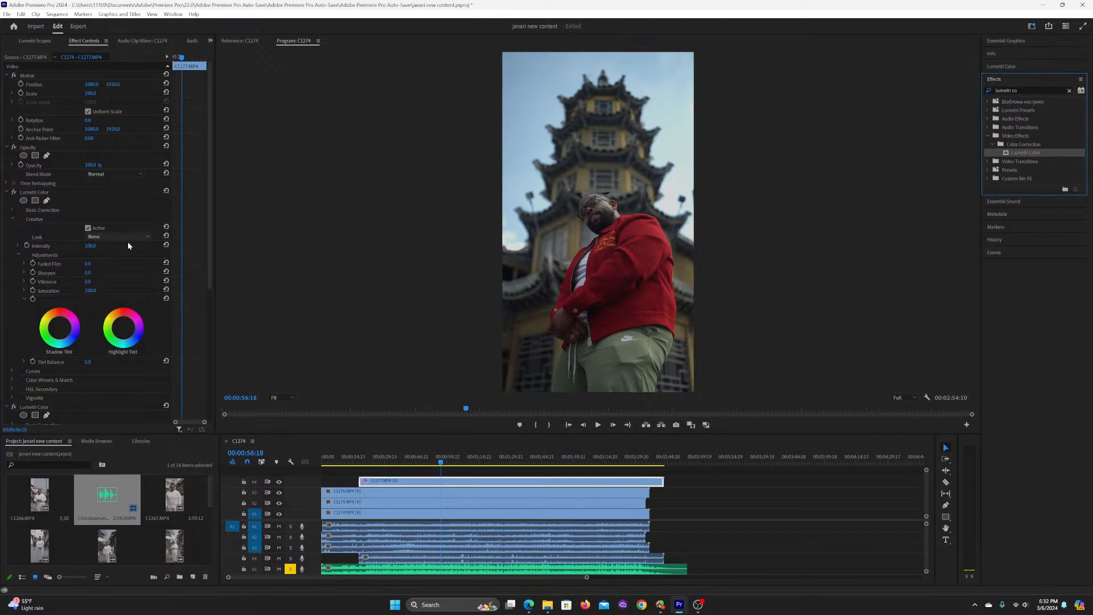
Step: Browse for a Creative look in the first Lumetri Color effect, going to LUTs by IWLTBAP (CUBE) and its 01 - Standard folder
click(112, 236)
click(118, 282)
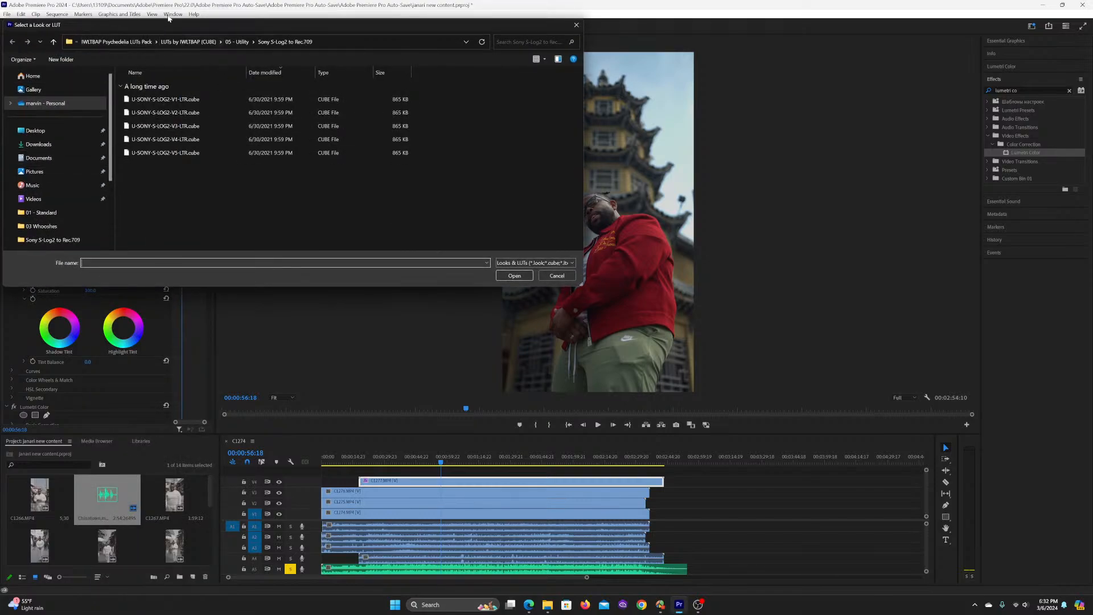
drag(223, 33, 436, 155)
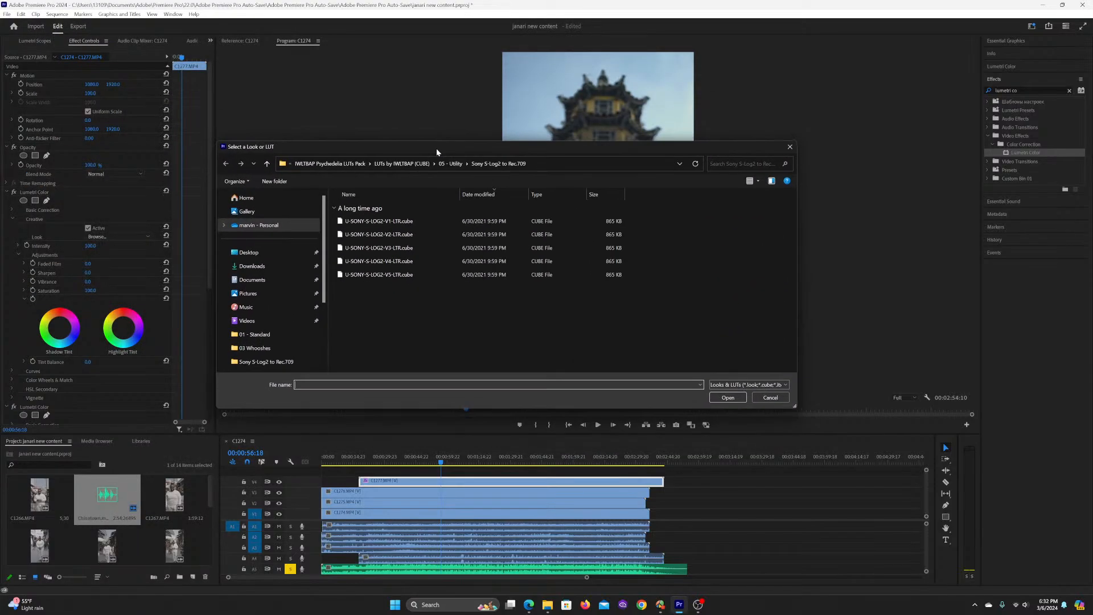
click(362, 164)
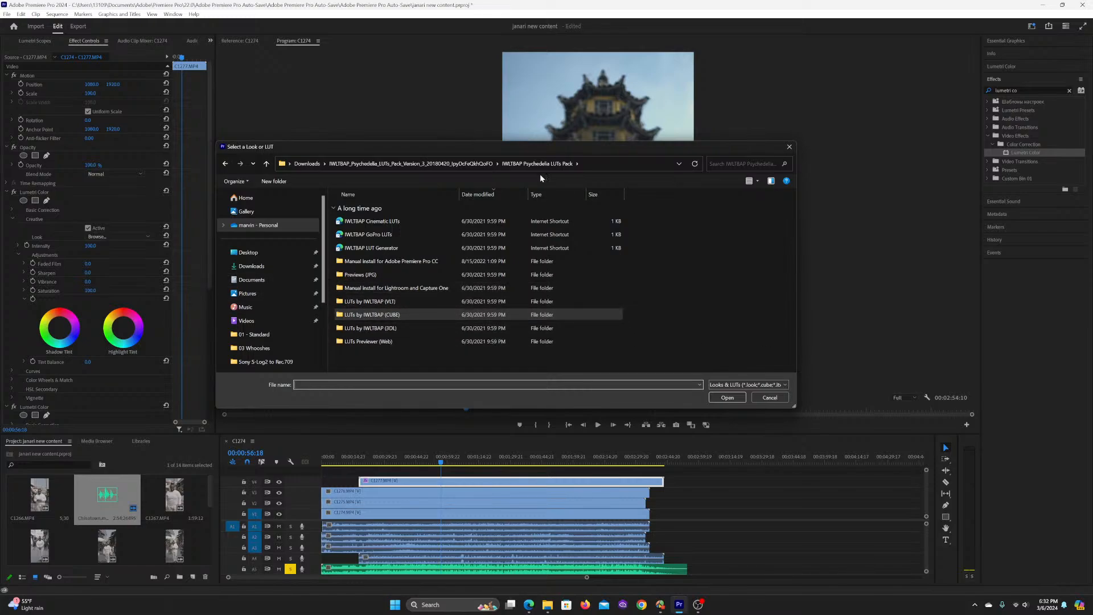
drag(503, 151, 516, 327)
double_click(360, 493)
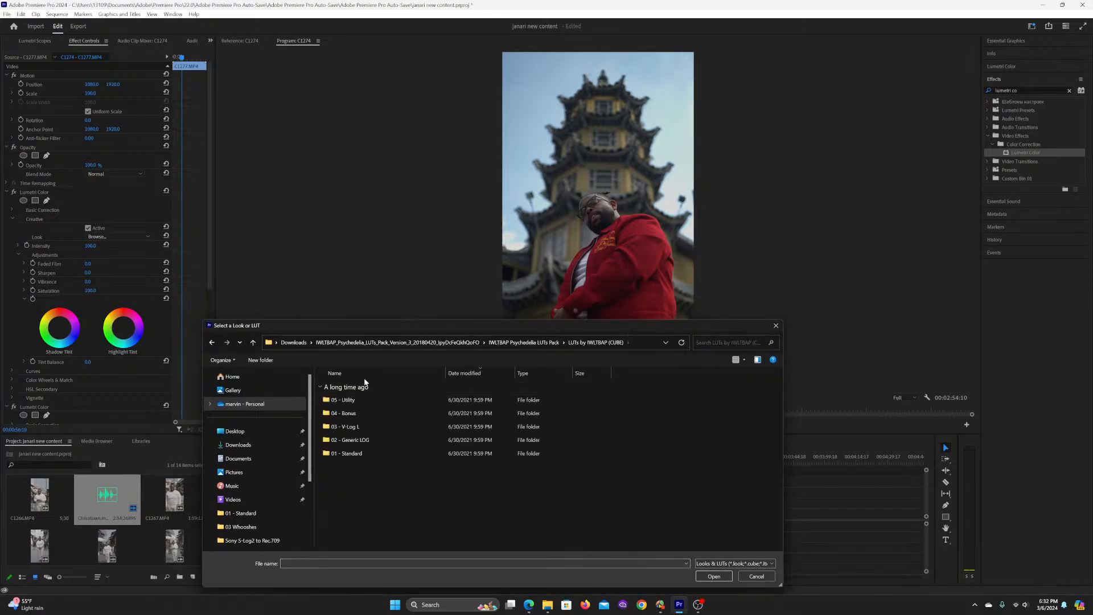
double_click(349, 454)
Step: Apply Deloce - Standard.cube as the Creative look and check the graded clip at different points of the sequence
drag(779, 389, 770, 451)
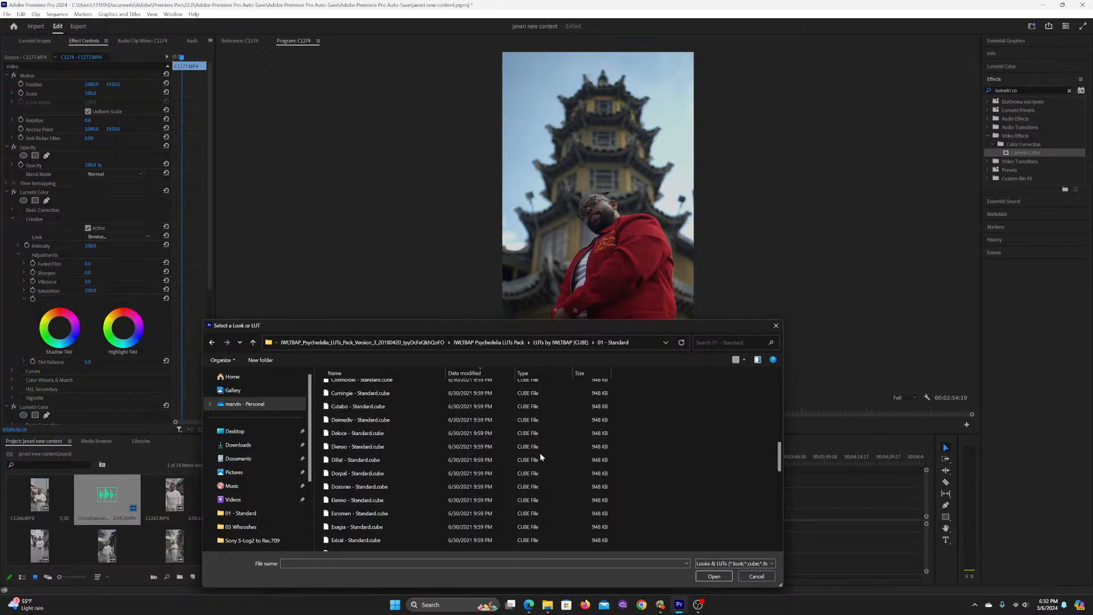
scroll(392, 474, up, 5)
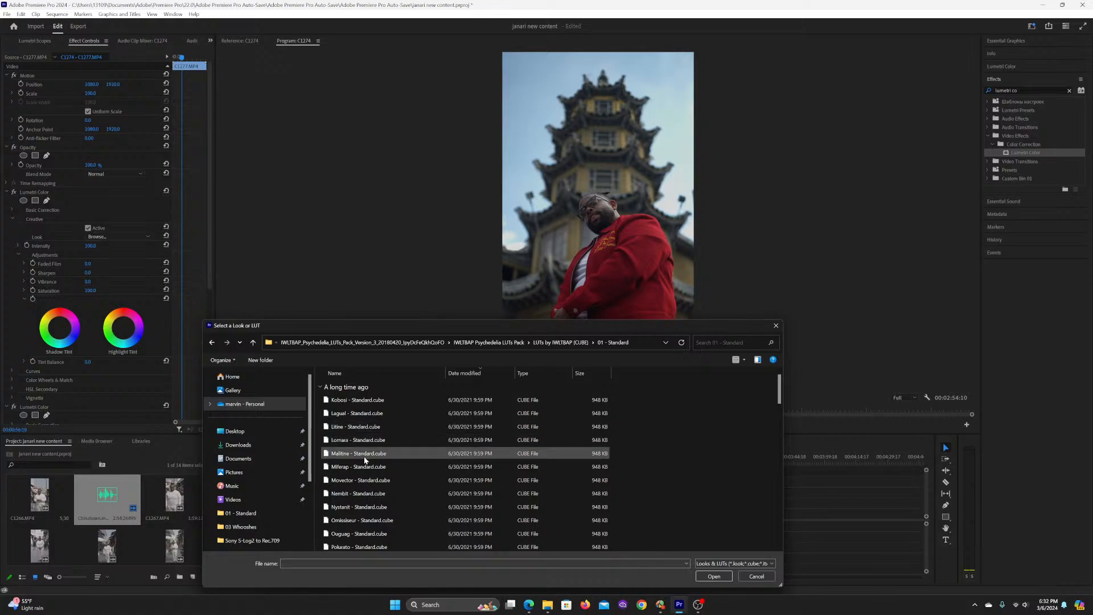
scroll(365, 460, down, 3)
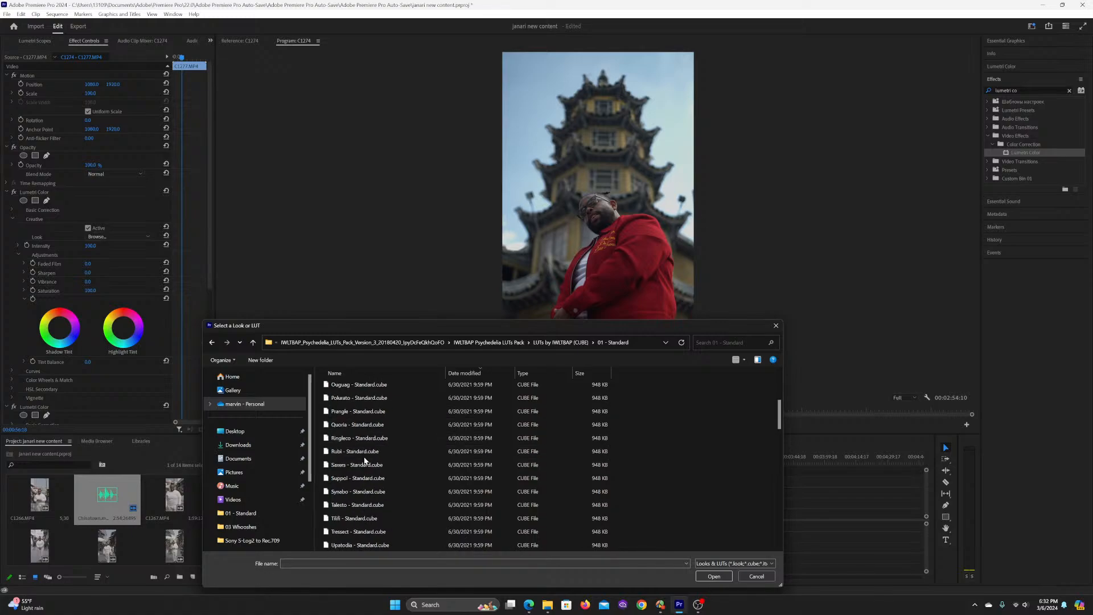
scroll(365, 472, down, 3)
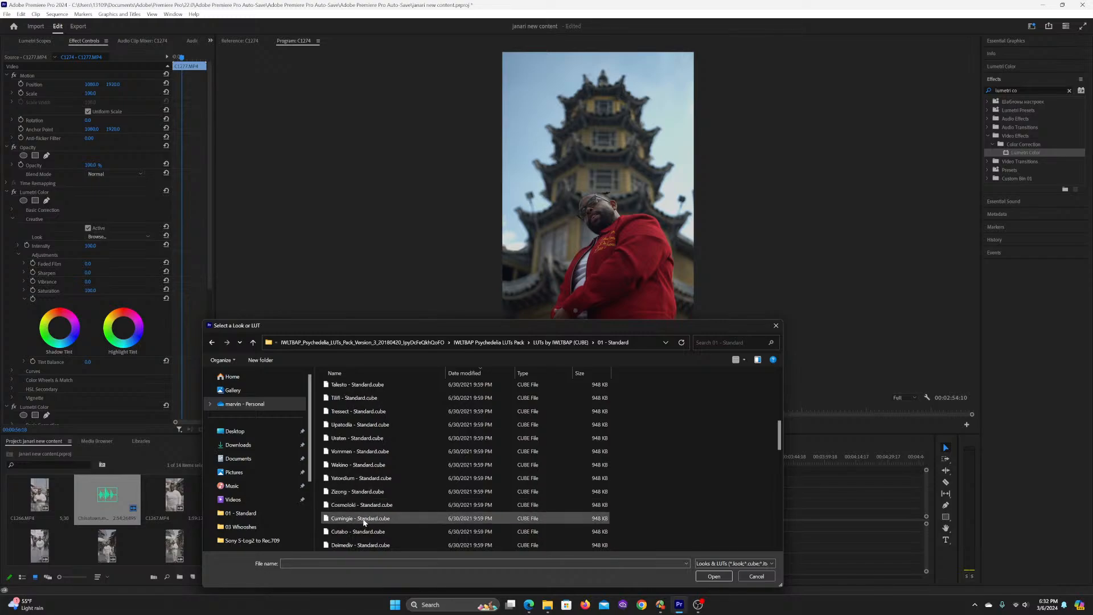
scroll(365, 501, down, 2)
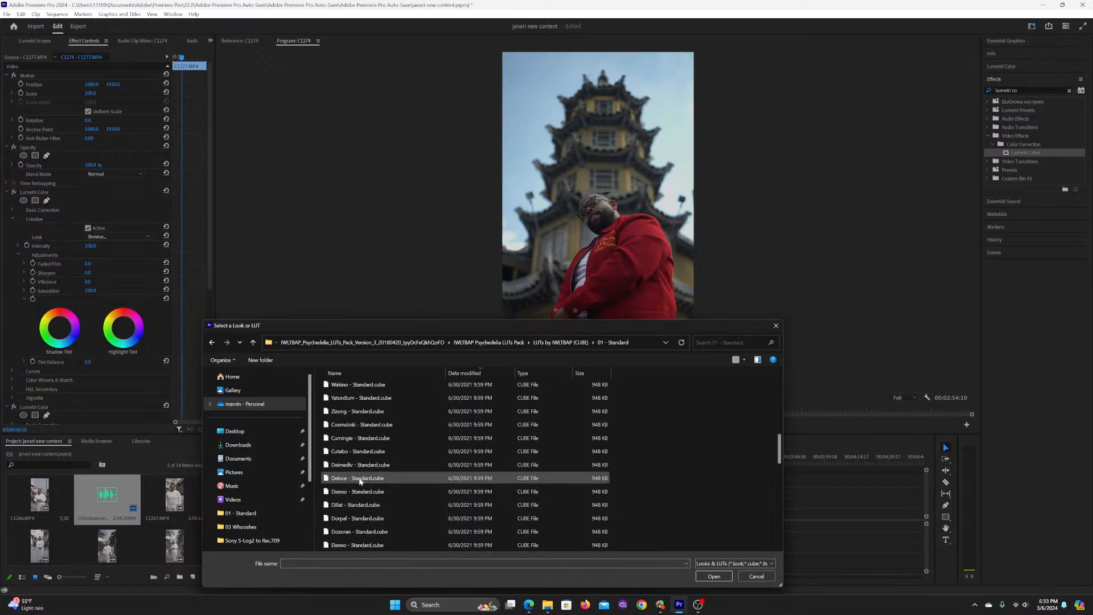
double_click(352, 479)
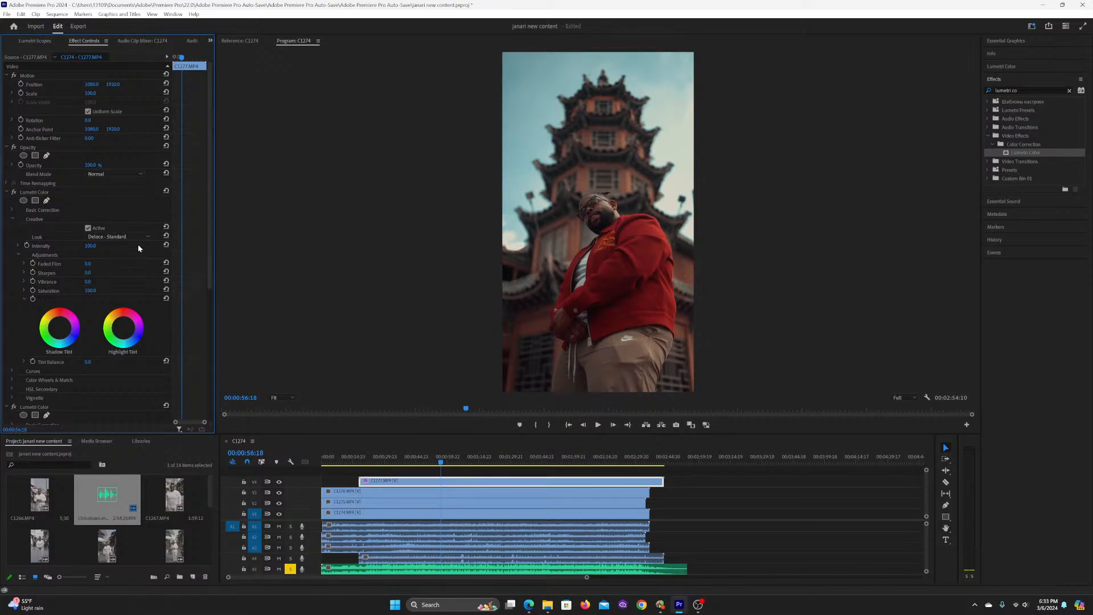
click(402, 459)
click(440, 459)
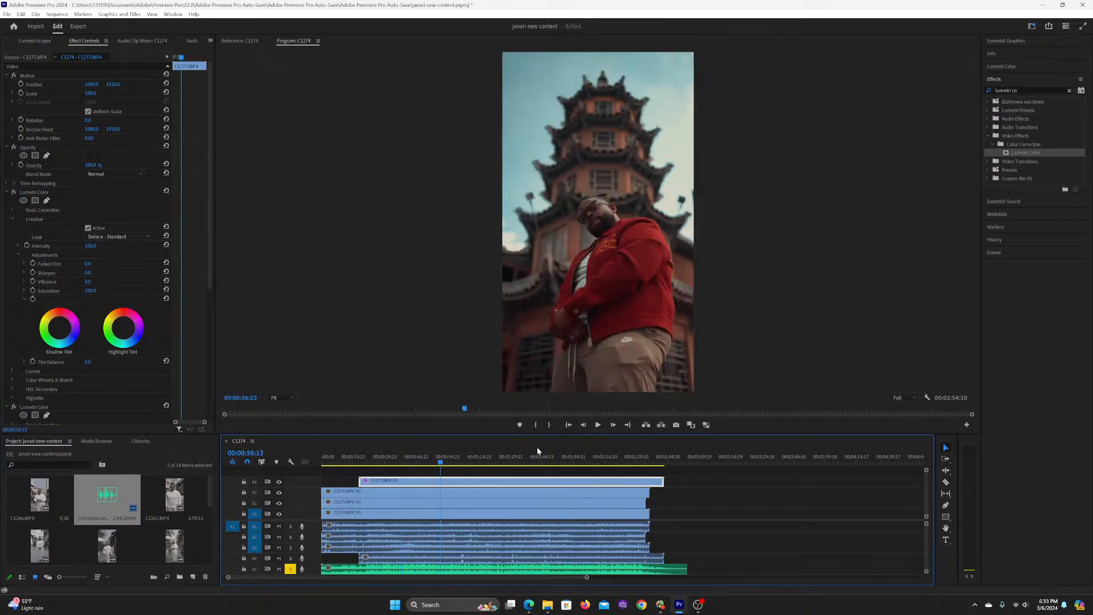
Step: Replace the Creative look in clip C1277.MP4's first Lumetri Color effect with Dienso - Standard.cube from the 01 - Standard folder
click(124, 236)
click(128, 247)
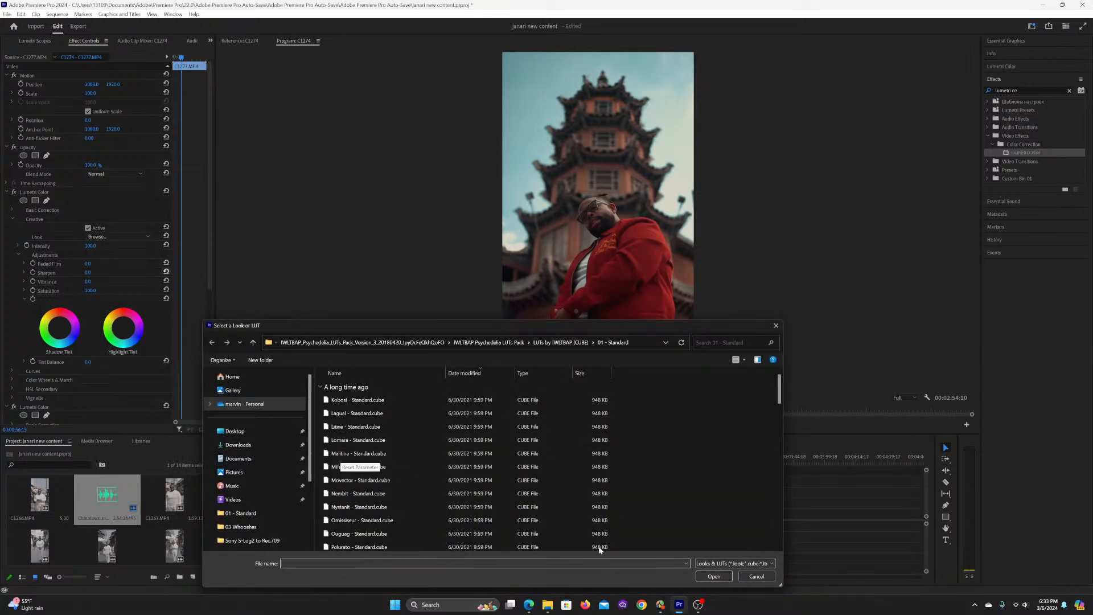
scroll(384, 469, down, 5)
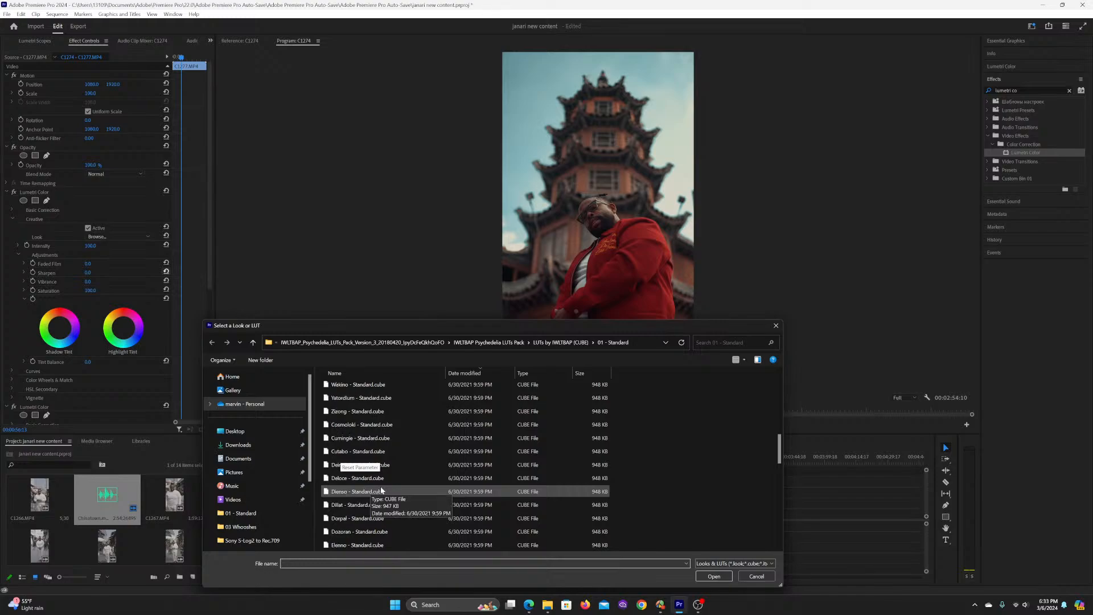
scroll(371, 489, down, 2)
double_click(343, 491)
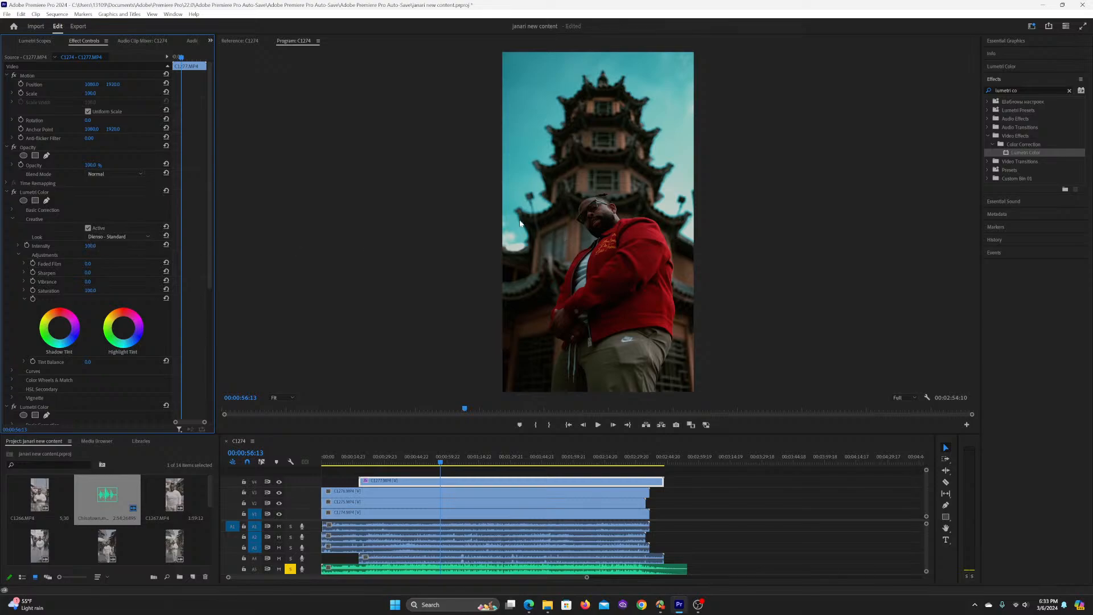
Step: Set the Dienso - Standard look's intensity to 50, comparing the clip with the effect off and on and at other points of the sequence
click(91, 246)
text(50)
key(Return)
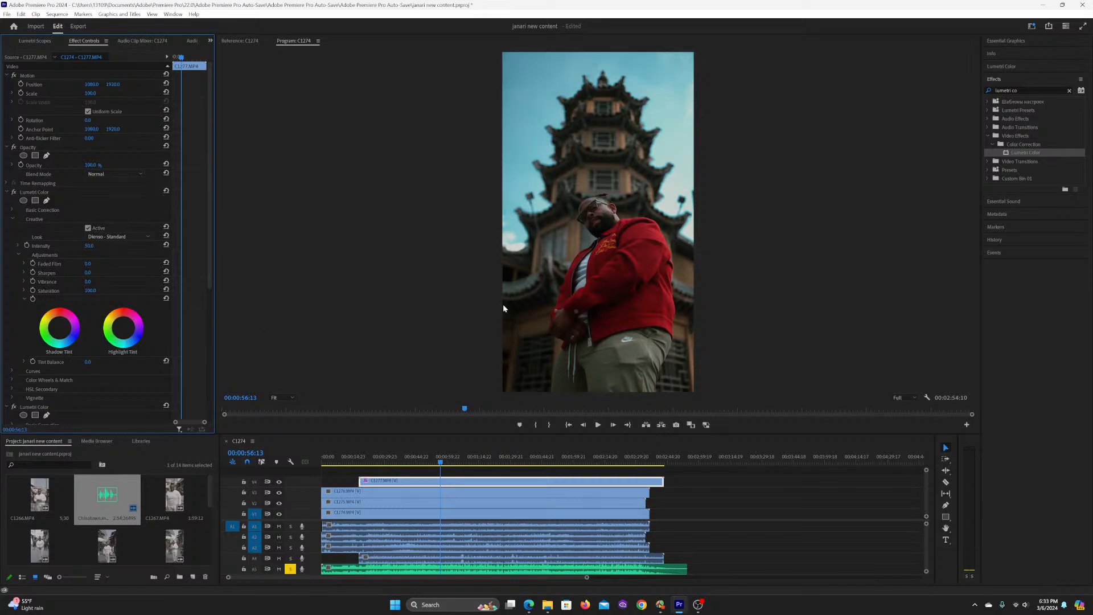
click(14, 193)
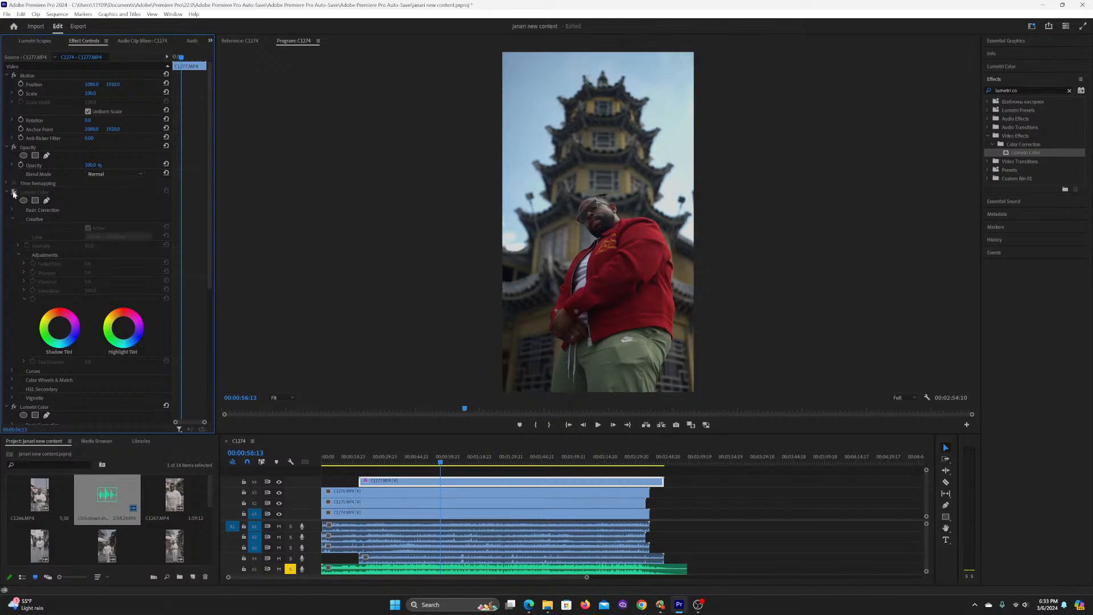
click(13, 193)
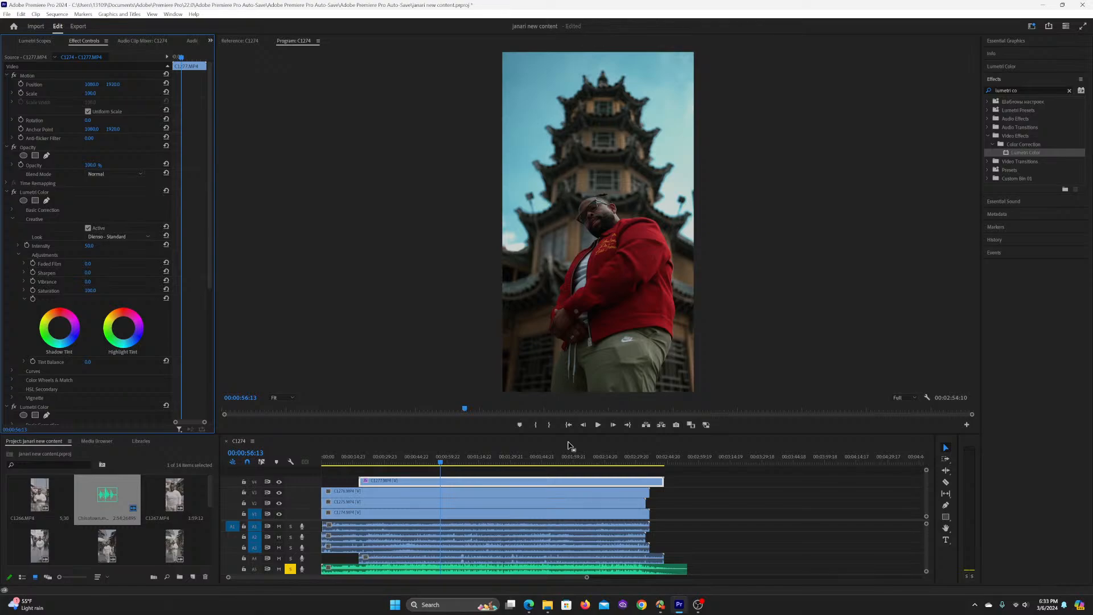
click(465, 460)
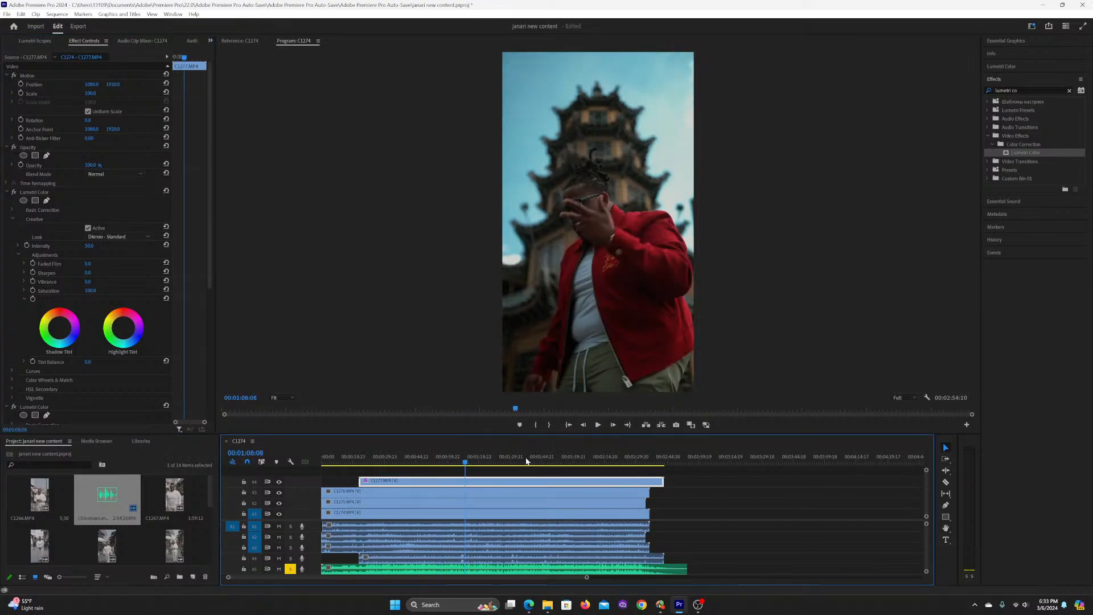
click(417, 460)
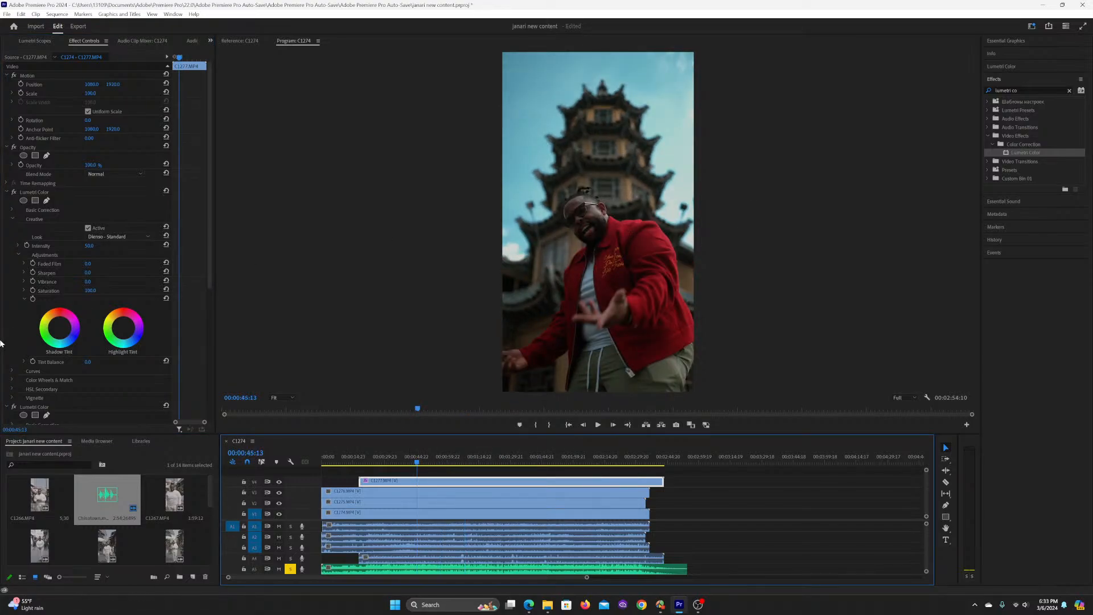
Step: Add another Lumetri Color effect to clip C1277.MP4 above the two existing ones and select it
click(12, 218)
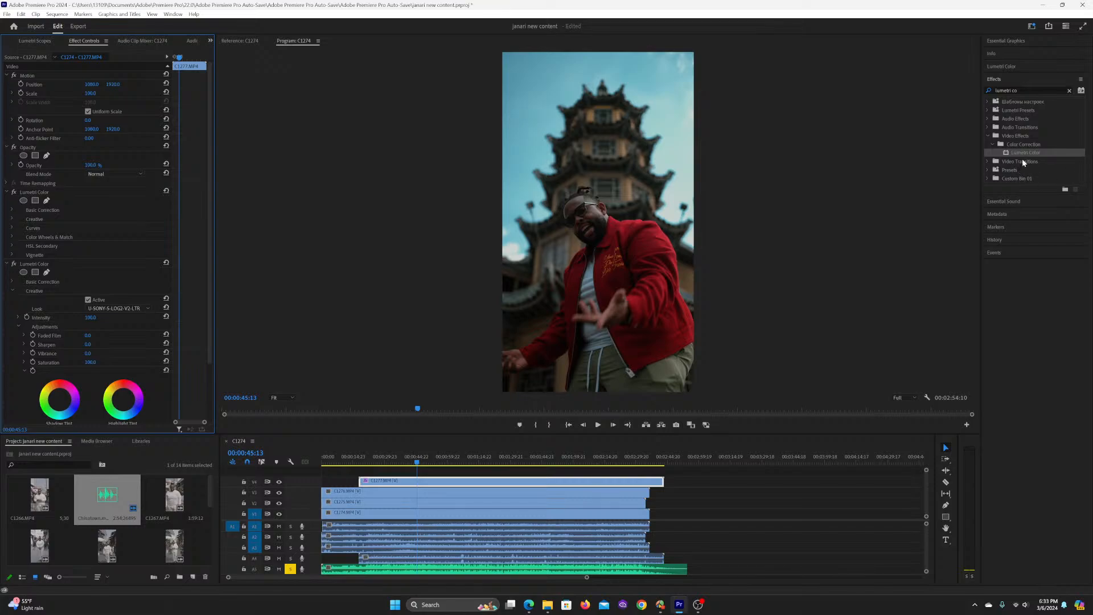
drag(1025, 152, 28, 192)
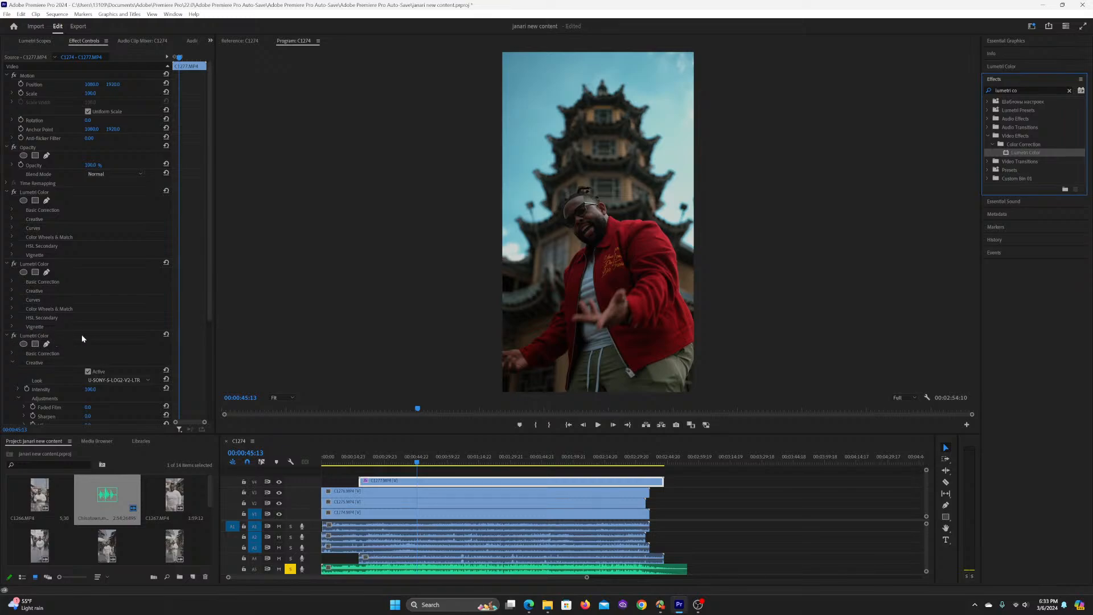
click(60, 337)
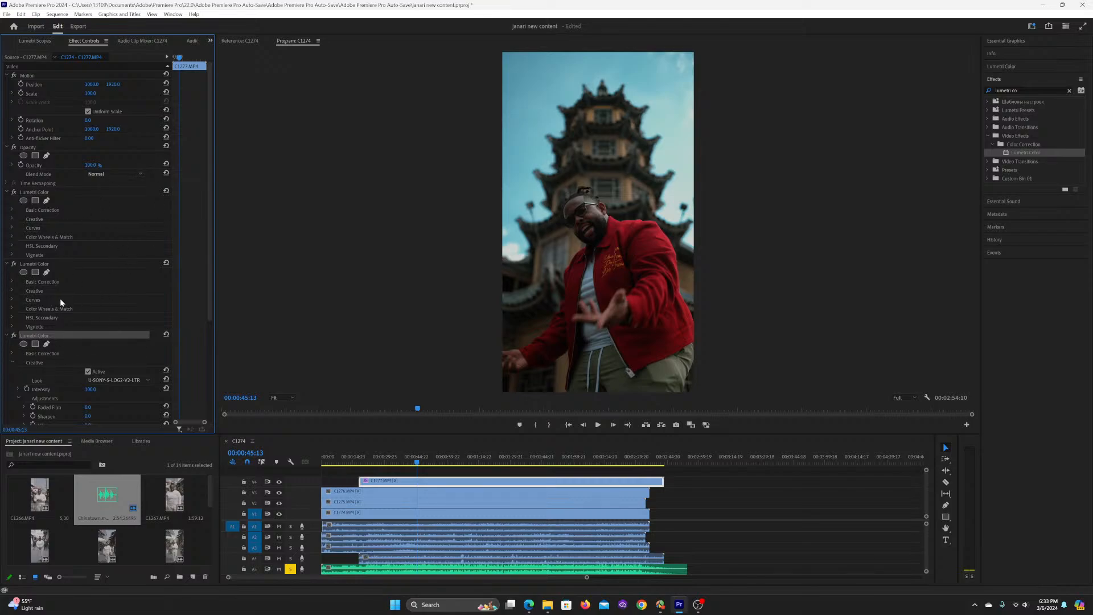
click(80, 264)
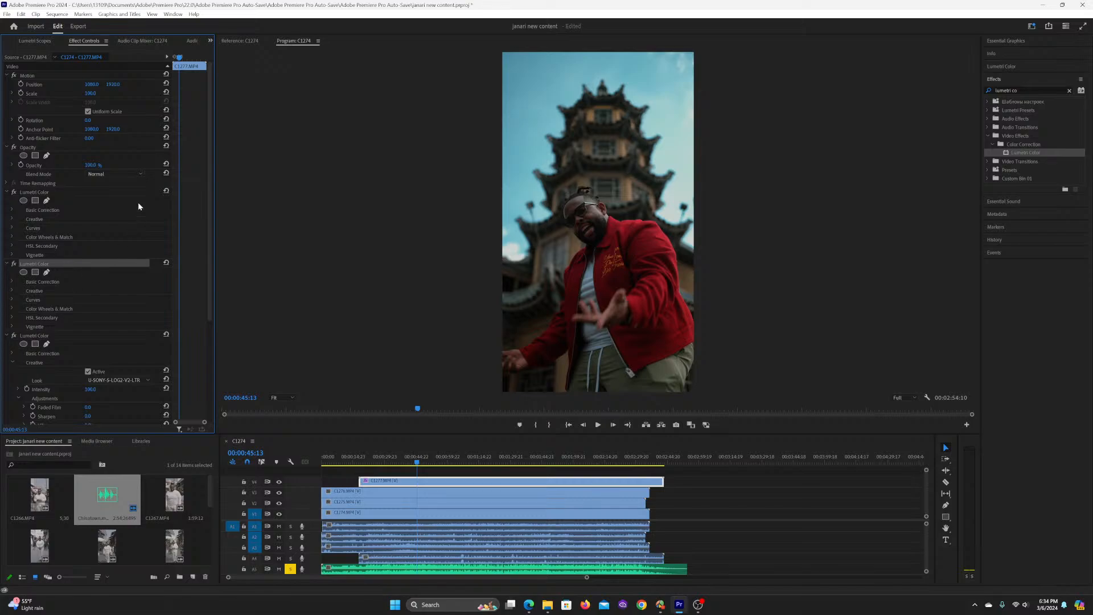
click(48, 194)
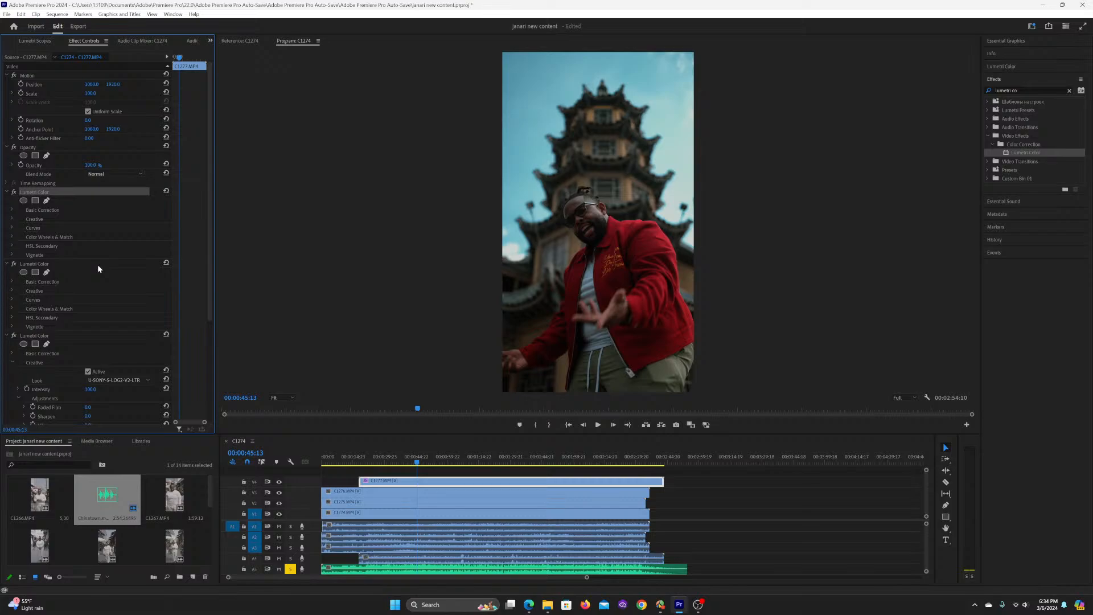
Step: Try Basic Correction exposure values of 1.0, 0.8 and 0.5 in the topmost Lumetri Color effect, and undo the exposure changes
click(14, 210)
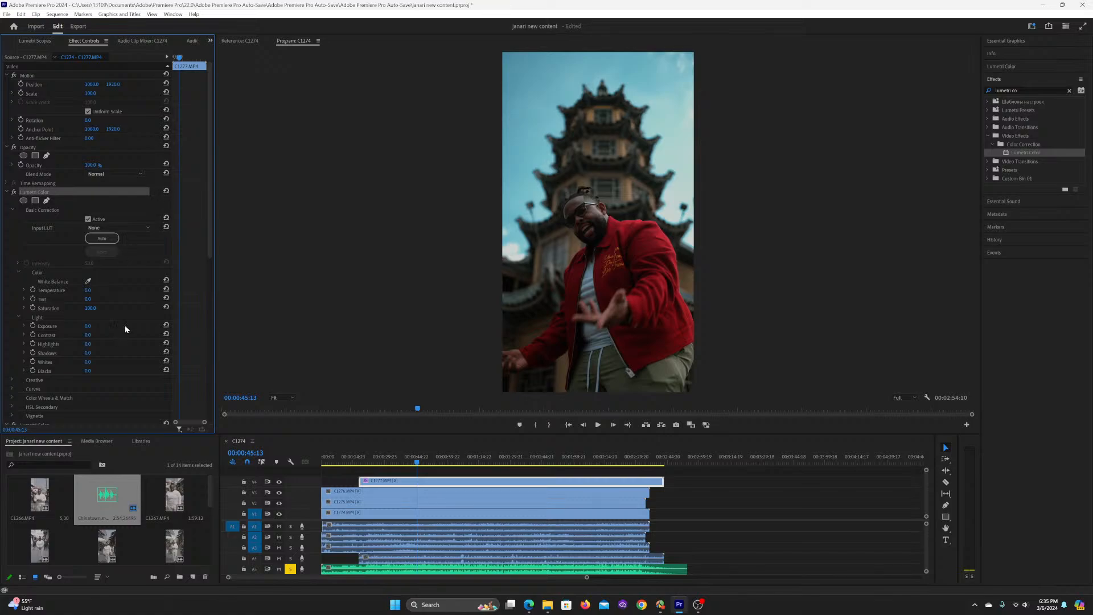
click(87, 326)
text(1)
key(Return)
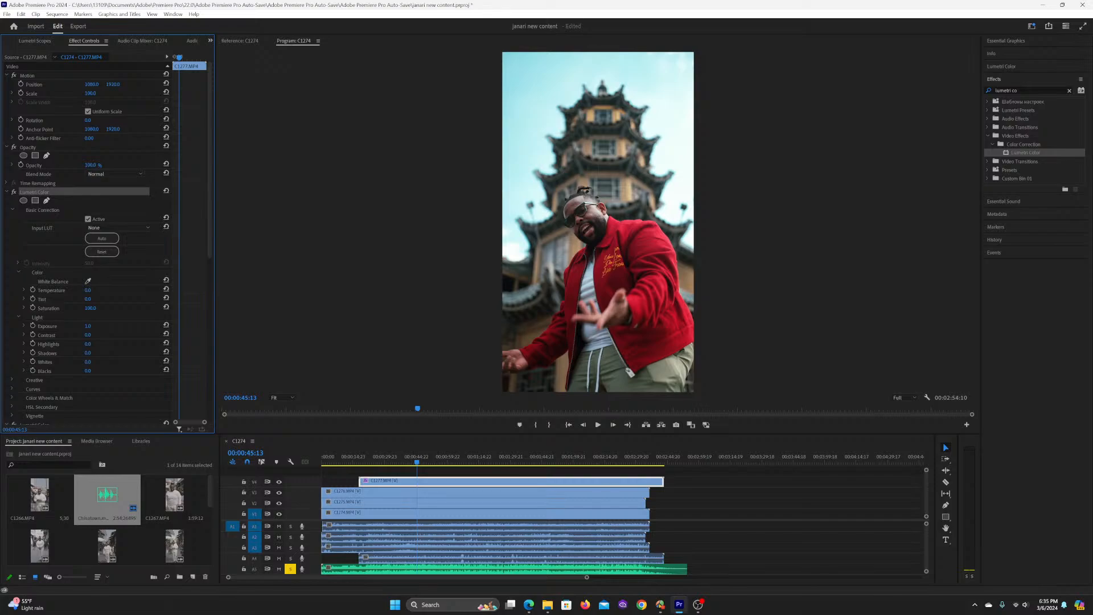
drag(87, 326, 86, 326)
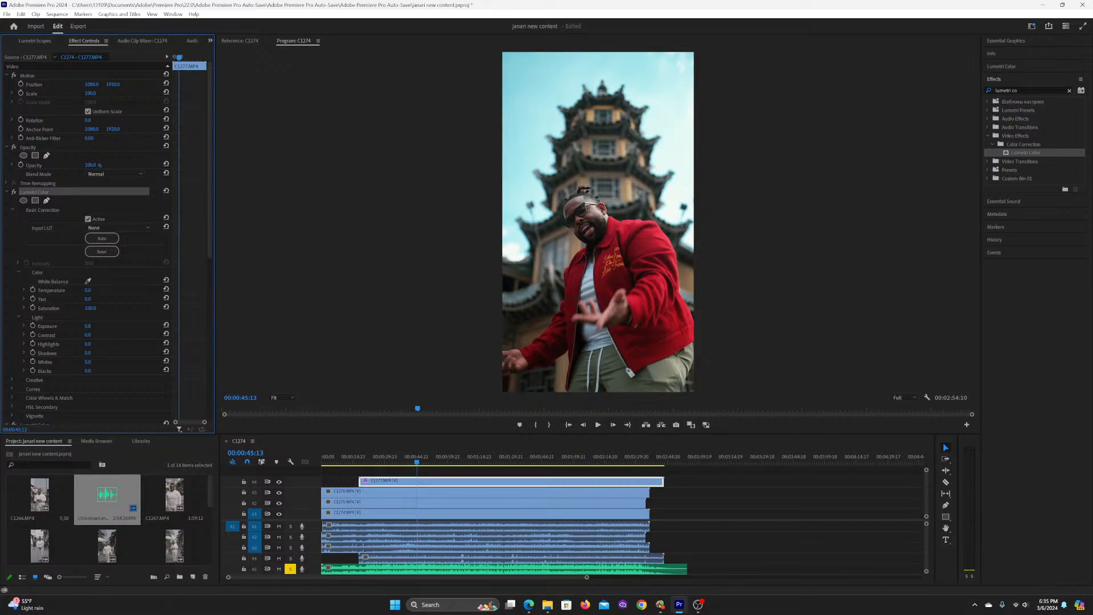
drag(88, 326, 89, 327)
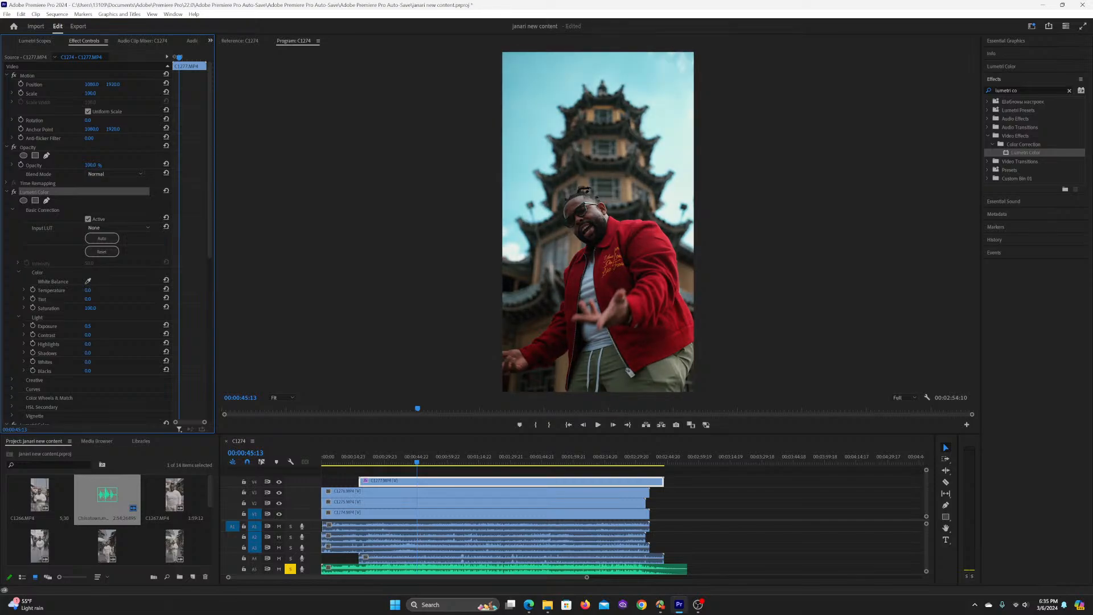
key(ctrl+z)
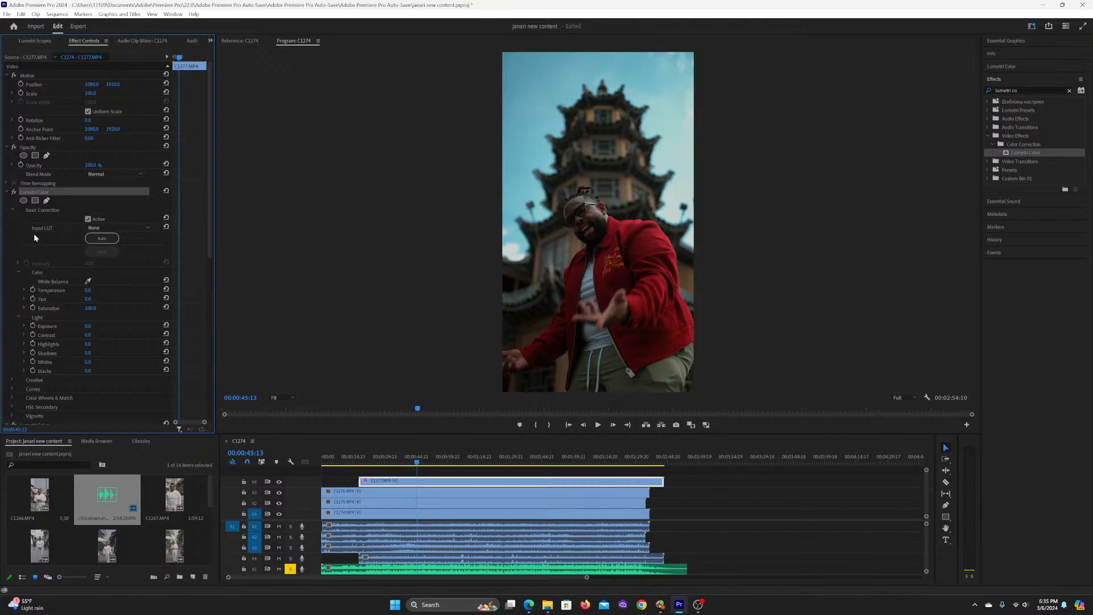
click(12, 210)
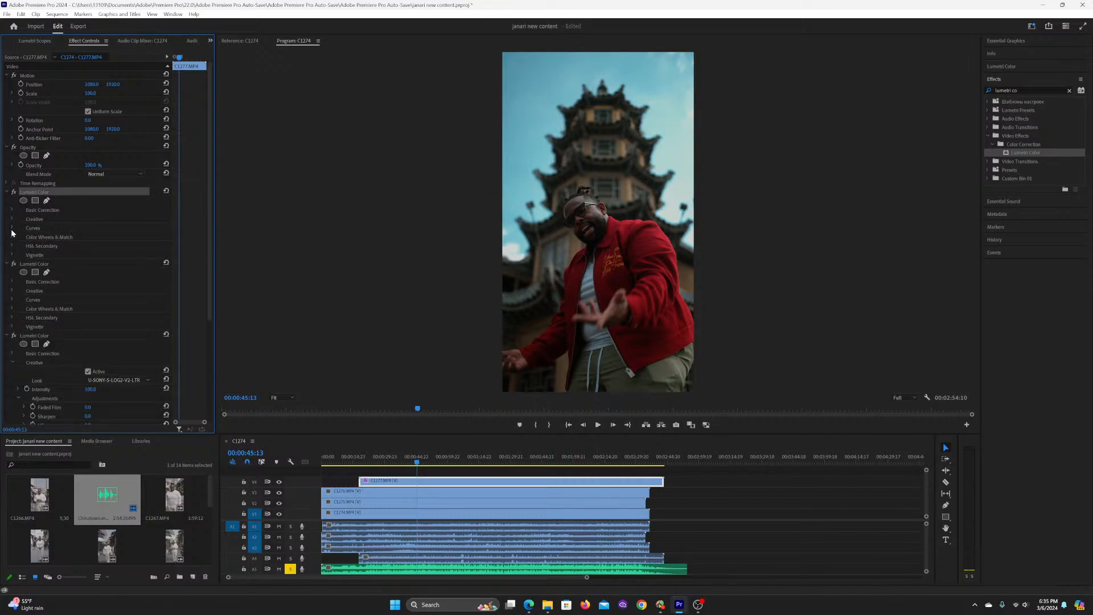
Step: Add shadow, midtone and highlight points to the RGB curve of the topmost Lumetri Color effect and raise them slightly to brighten the clip
click(12, 228)
scroll(53, 317, down, 4)
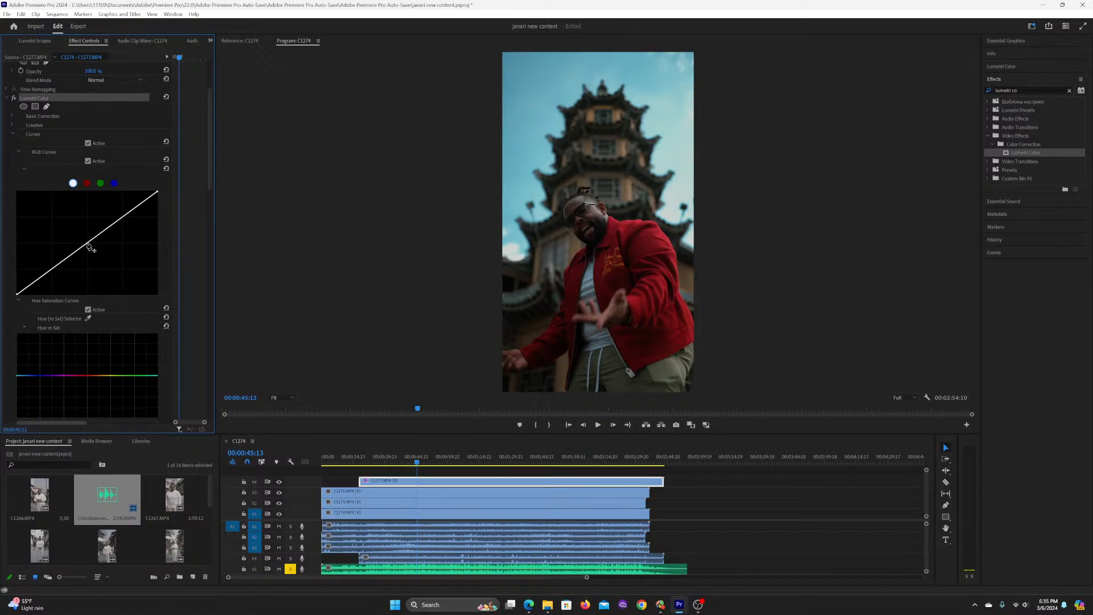
click(87, 243)
click(122, 217)
click(53, 267)
drag(87, 243, 84, 240)
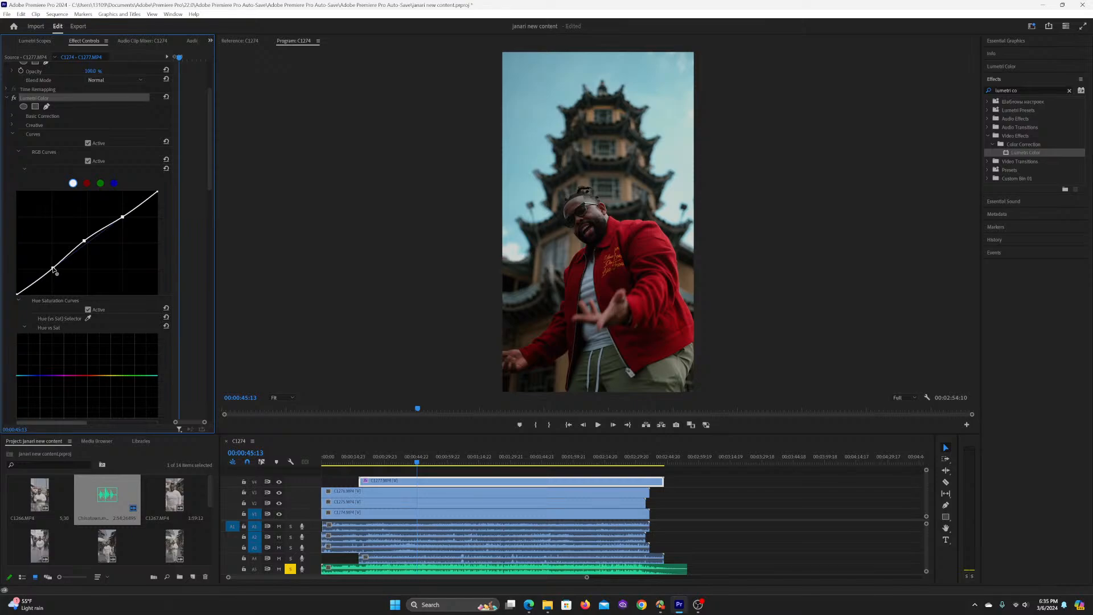
drag(52, 267, 52, 266)
drag(122, 217, 122, 217)
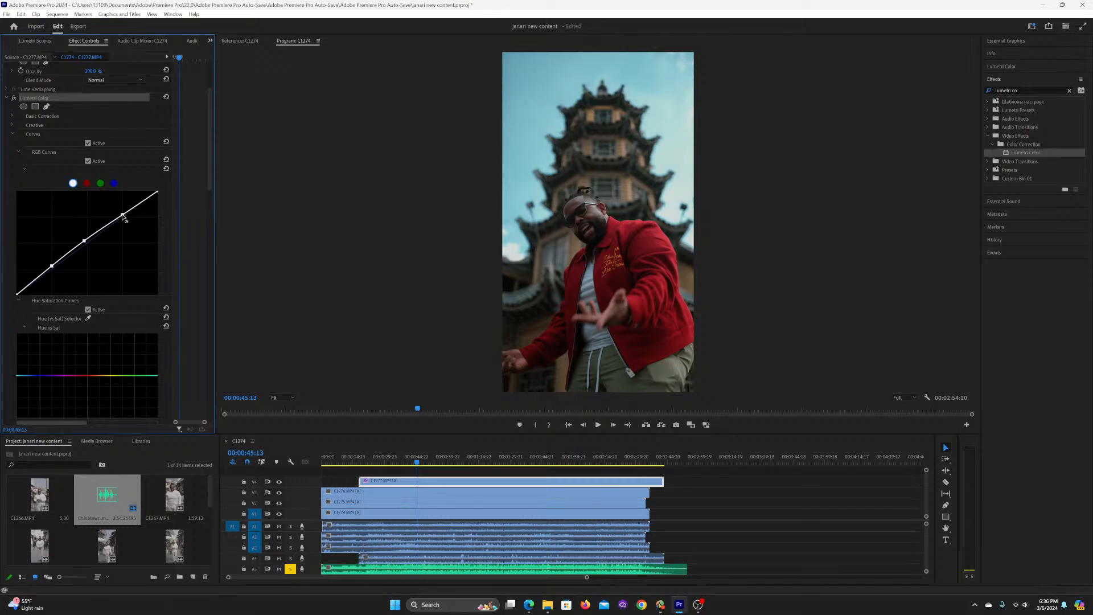
Step: Check the grade at 00:00:33:13, save the project and collapse the Curves settings
click(393, 462)
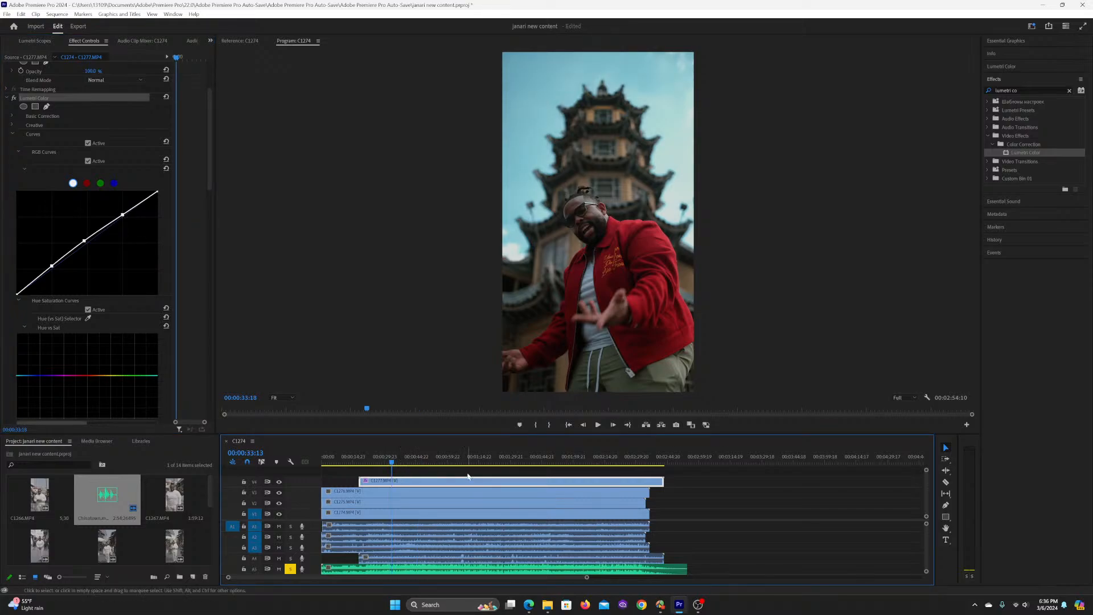
key(ctrl+s)
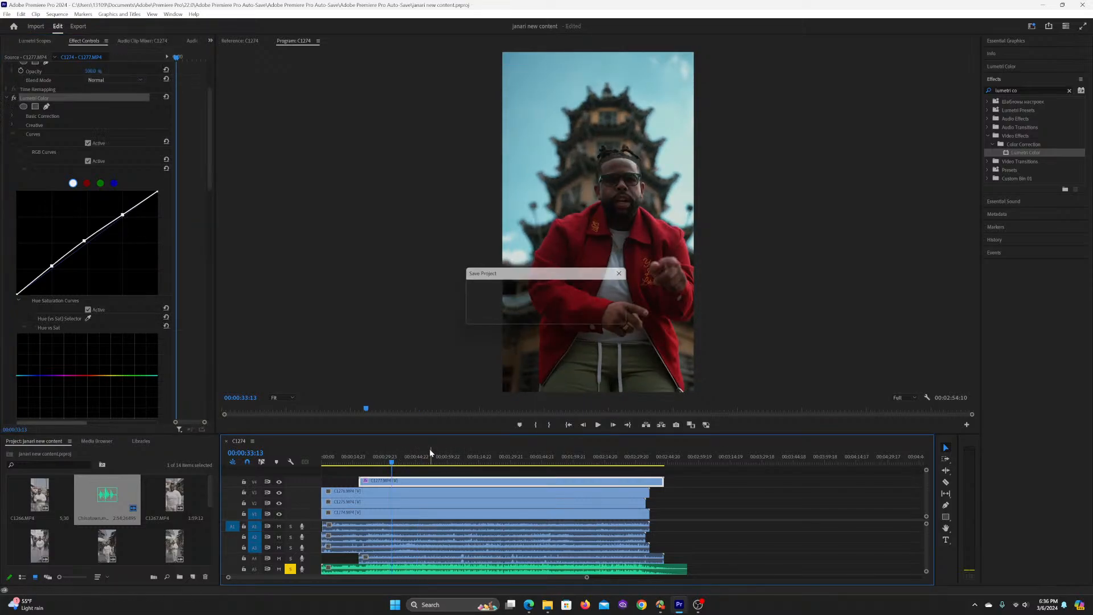
click(12, 135)
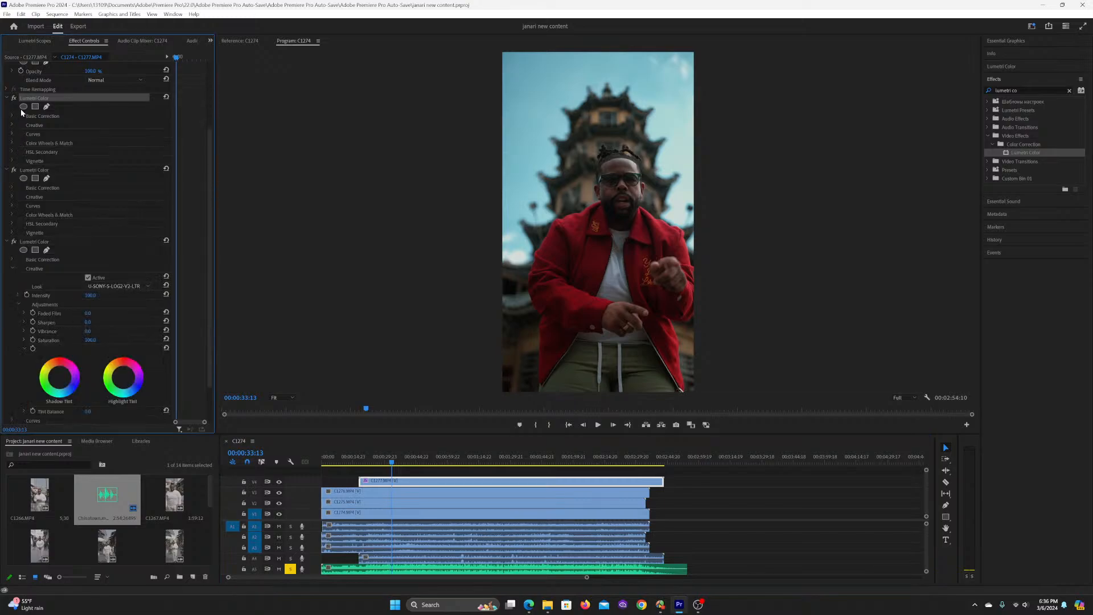
Step: Reduce the Dienso - Standard look's intensity to 40 in the second Lumetri Color effect and compare the clip with that effect off and on
click(12, 197)
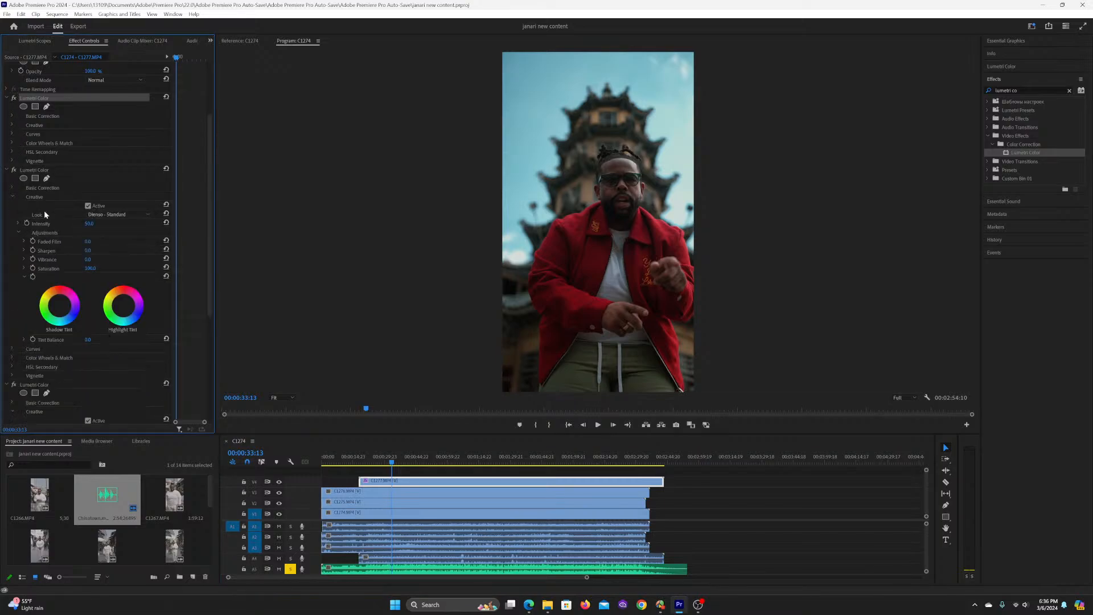
click(89, 226)
text(40)
key(Return)
key(equal)
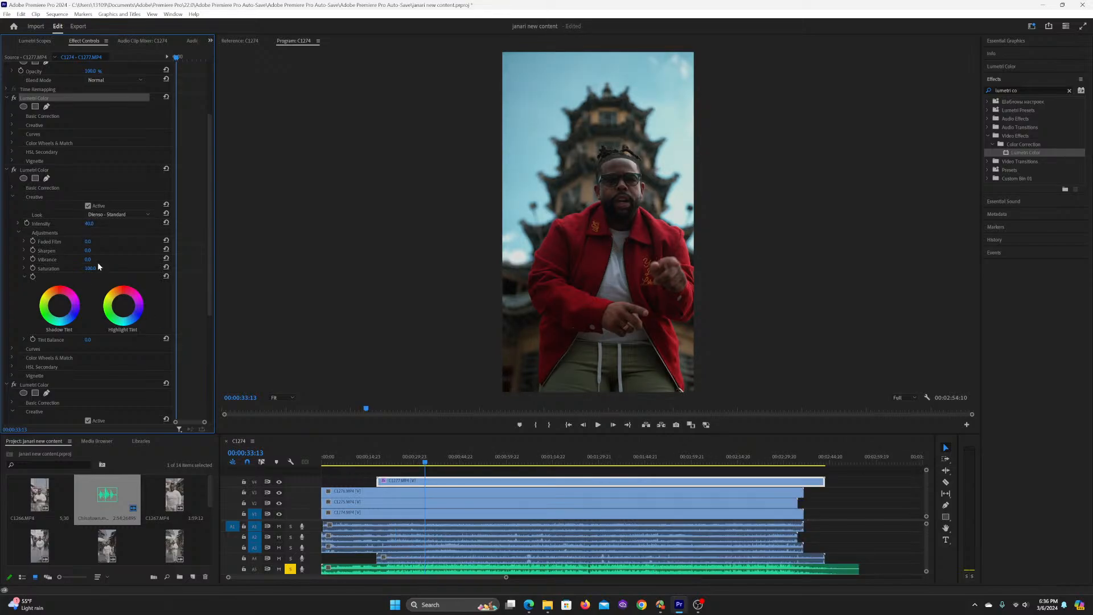
click(15, 170)
click(15, 170)
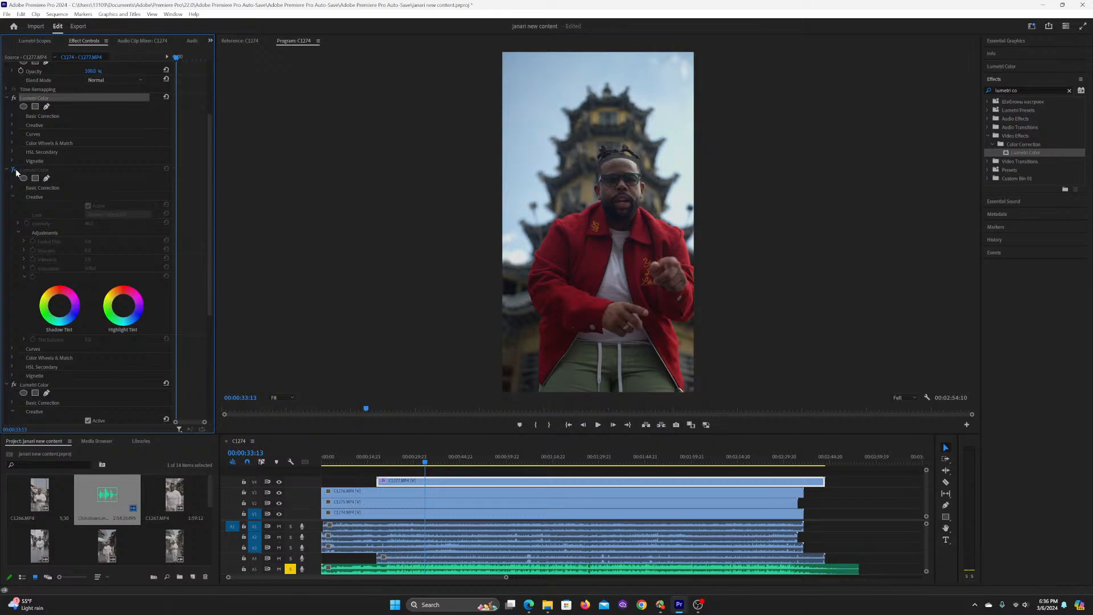
Step: Place the playhead at 00:00:23:16, deselect the clip and save the project
click(395, 463)
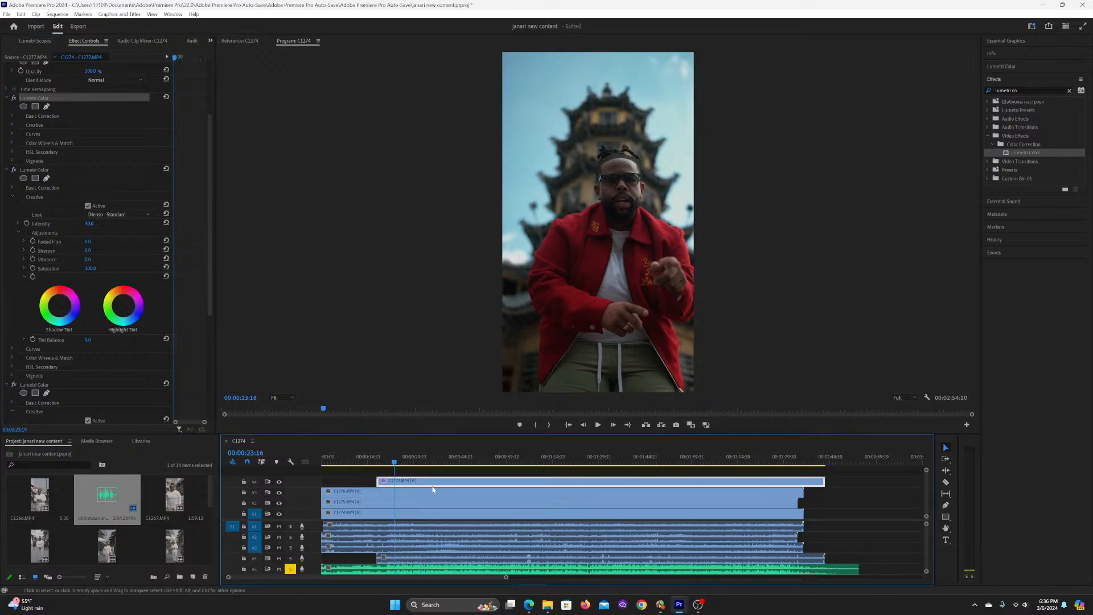
click(848, 488)
key(ctrl+s)
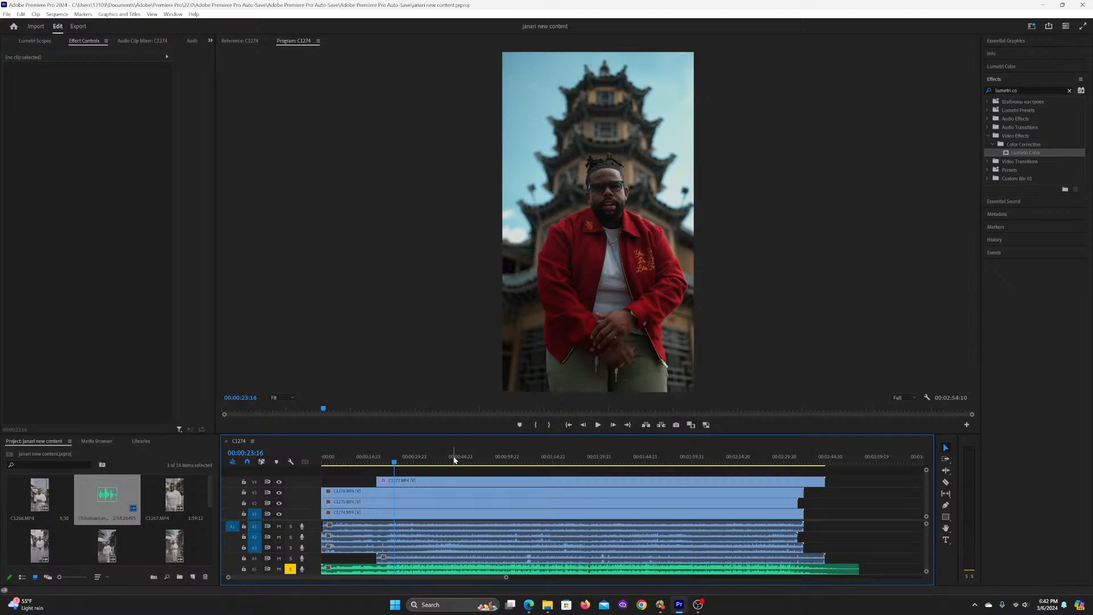
Step: Select clip C1277.MP4 and review the finished grade by playing the sequence briefly from 00:00:22:14
drag(397, 459, 410, 458)
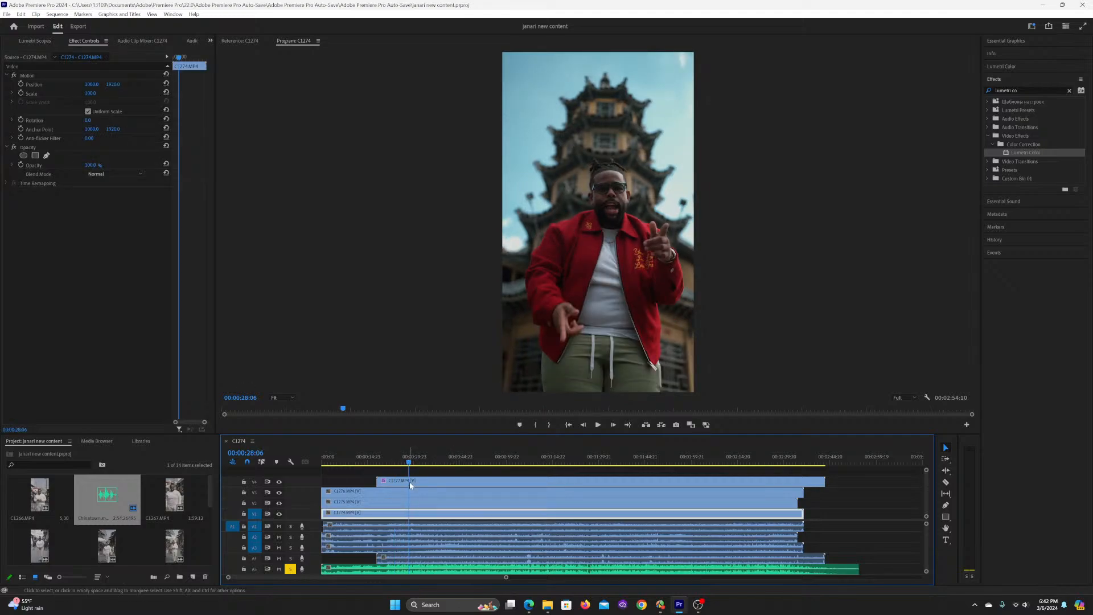
click(409, 481)
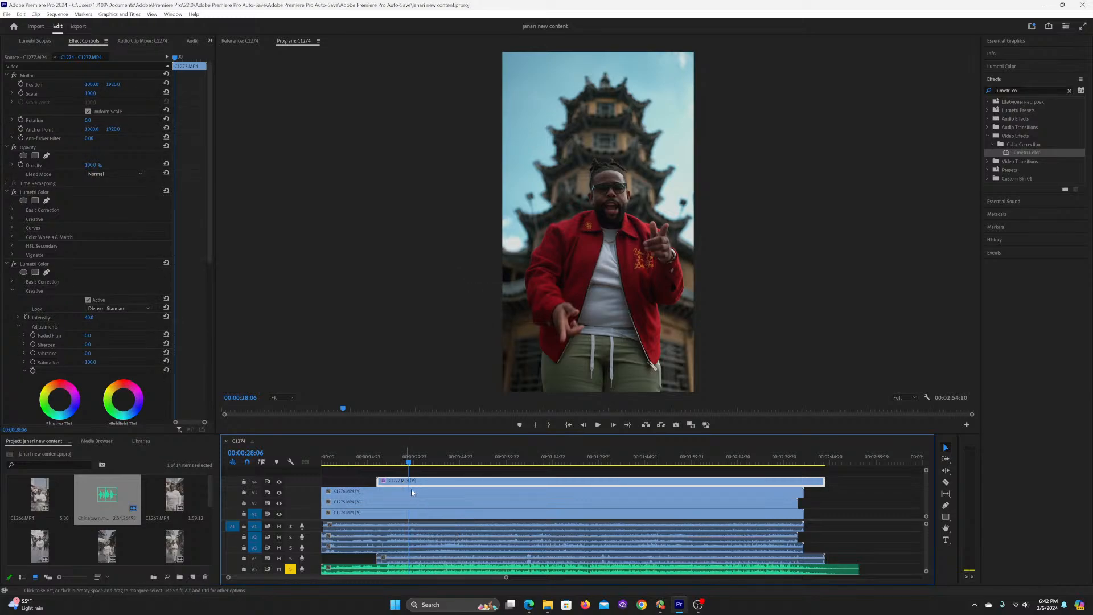
click(393, 460)
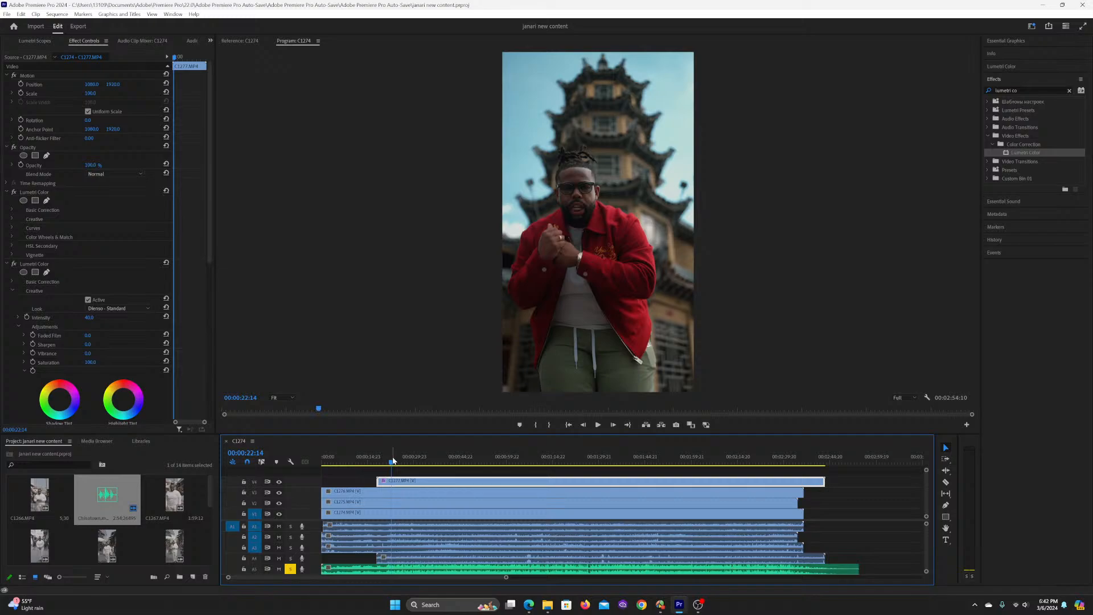
key(space)
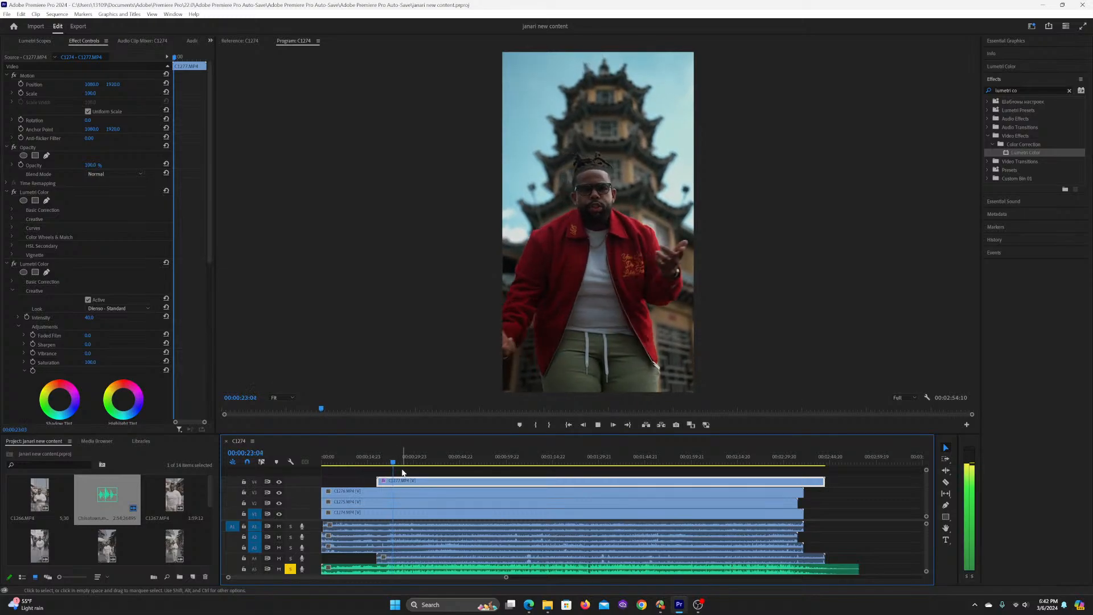
key(space)
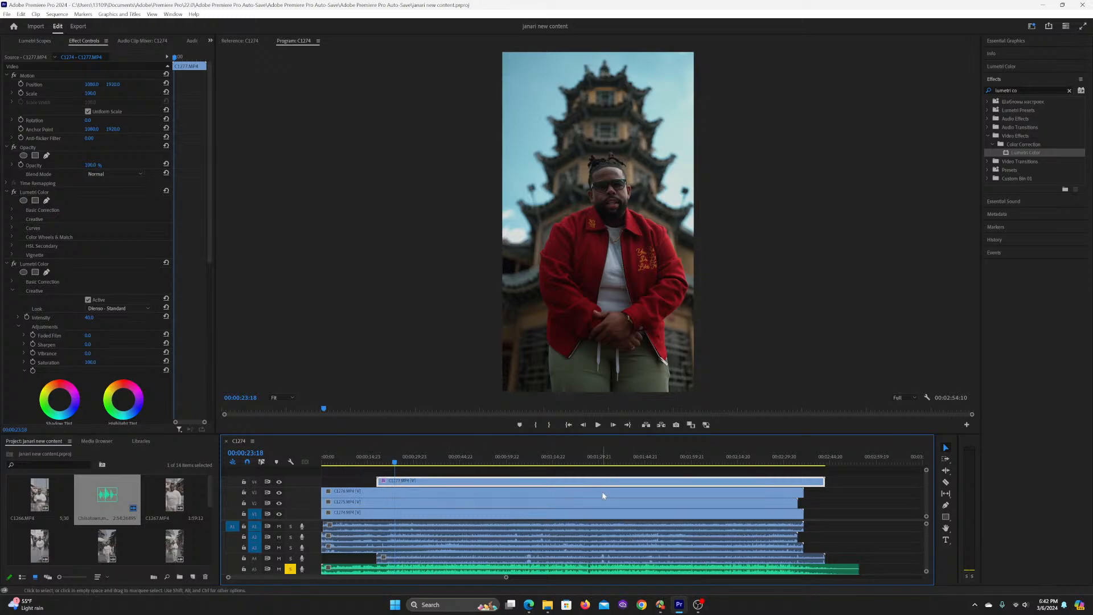
Step: Set the sequence's frame size to 1080 horizontal by 1920 vertical
click(57, 14)
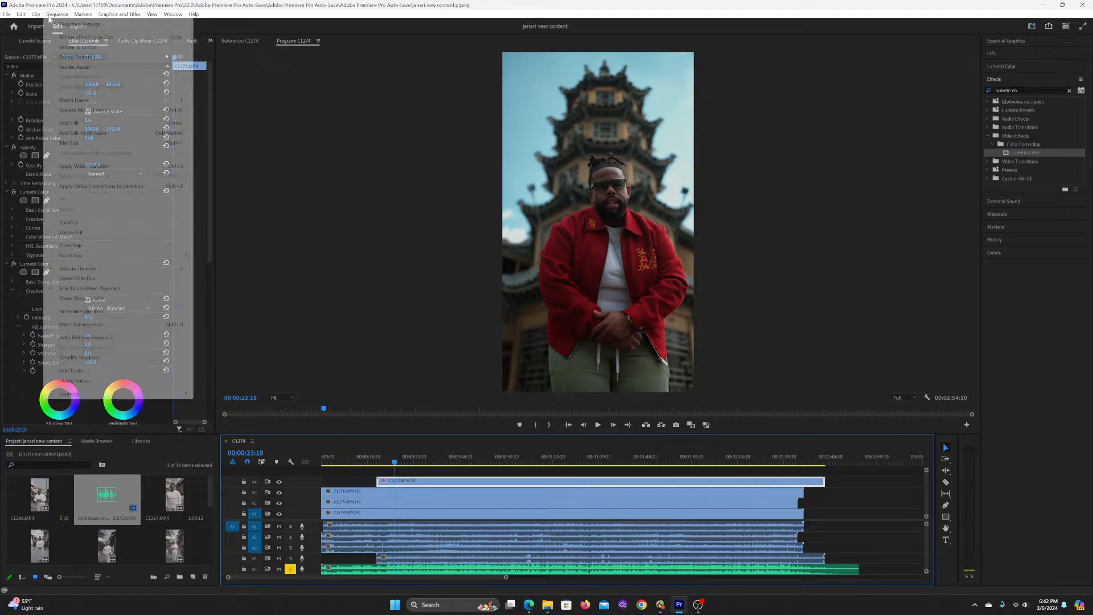
click(78, 23)
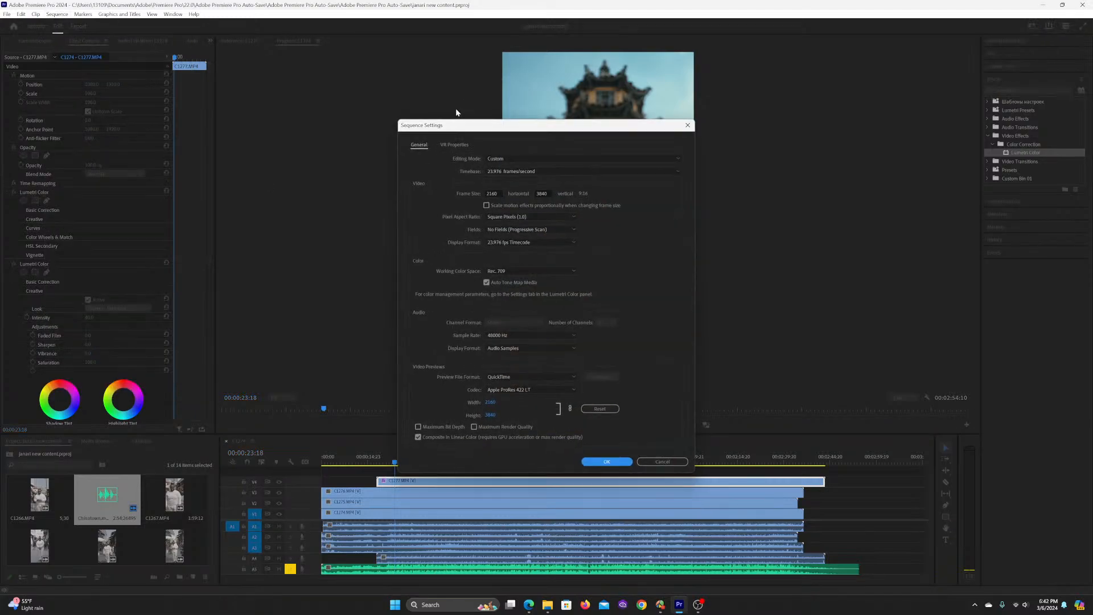
double_click(497, 192)
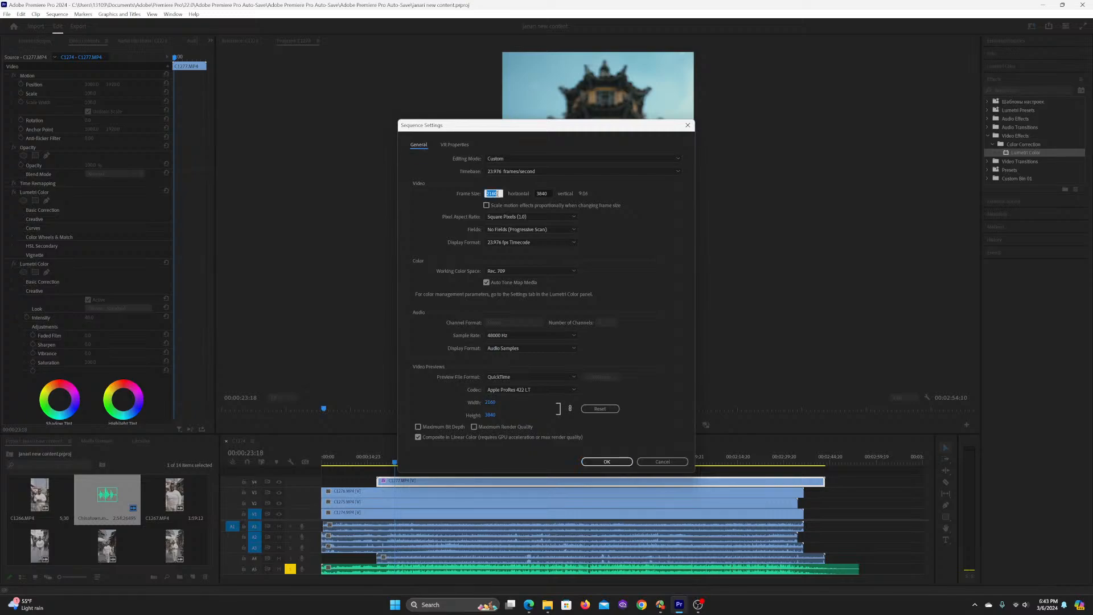
text(10)
key(Tab)
text(1920)
key(Return)
Step: Set the scale of clip C1277.MP4 to 50 to fit the smaller frame
key(Return)
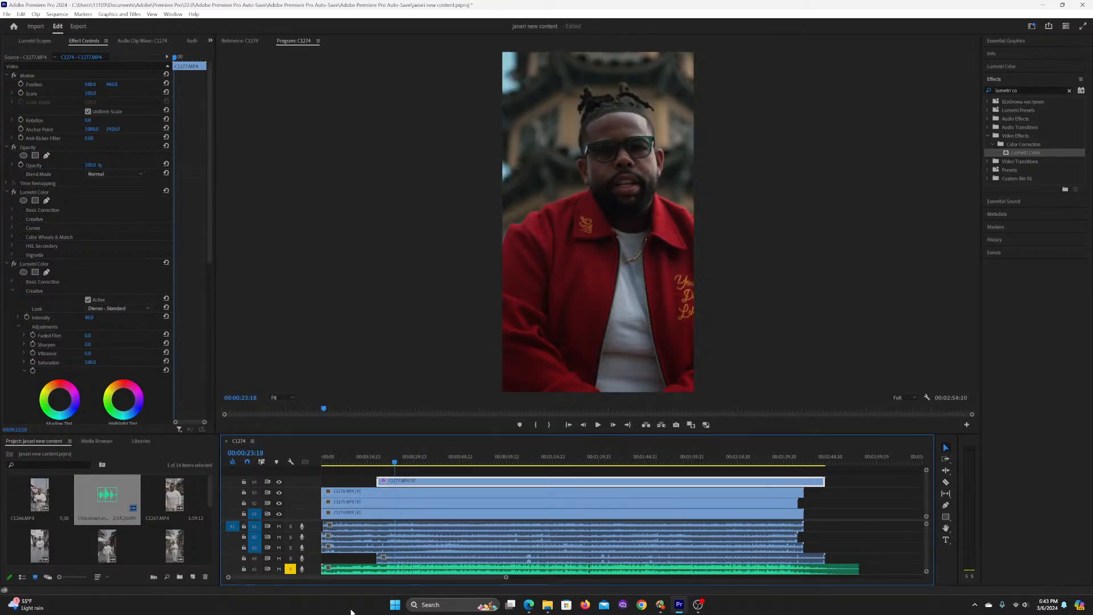
click(89, 93)
text(50)
key(Return)
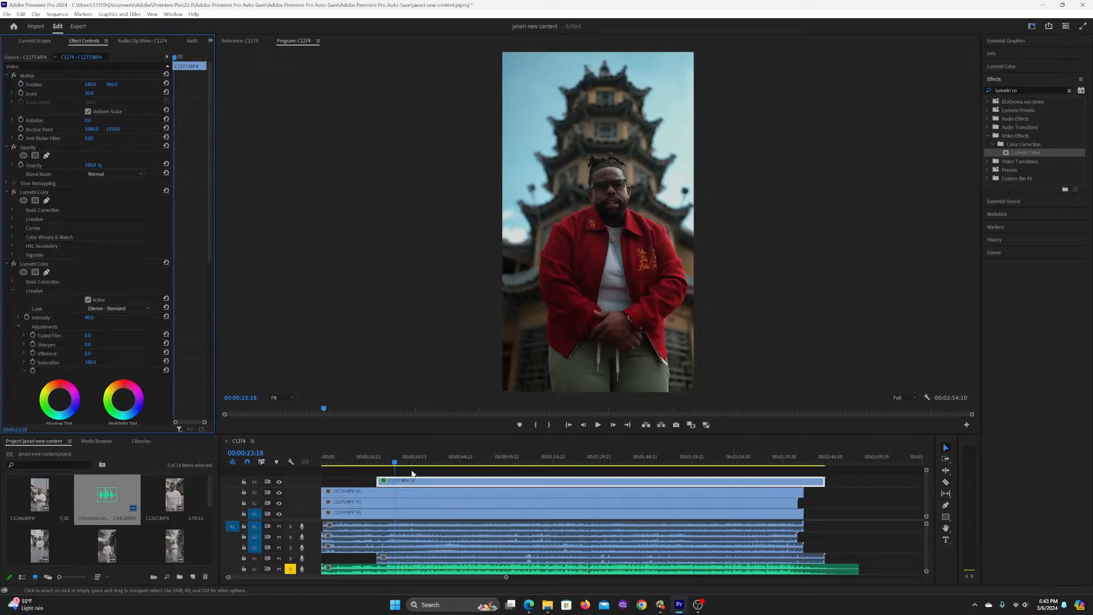
Step: Paste the Motion attributes of clip C1277.MP4 onto the three clips stacked below it, leaving out the Lumetri Color effects
click(363, 459)
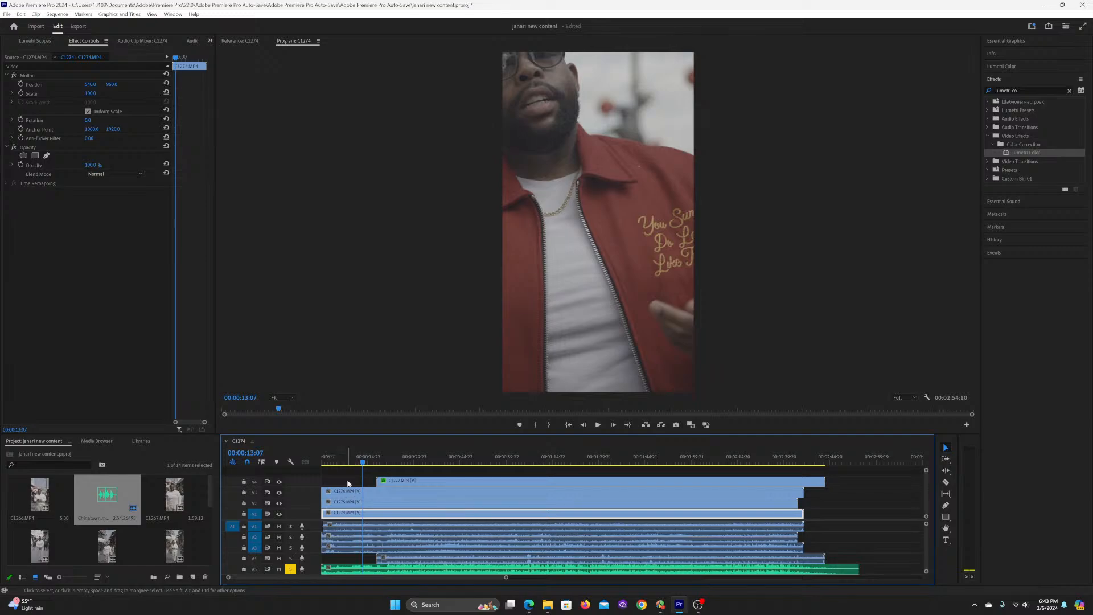
click(413, 484)
drag(352, 476, 339, 514)
right_click(342, 511)
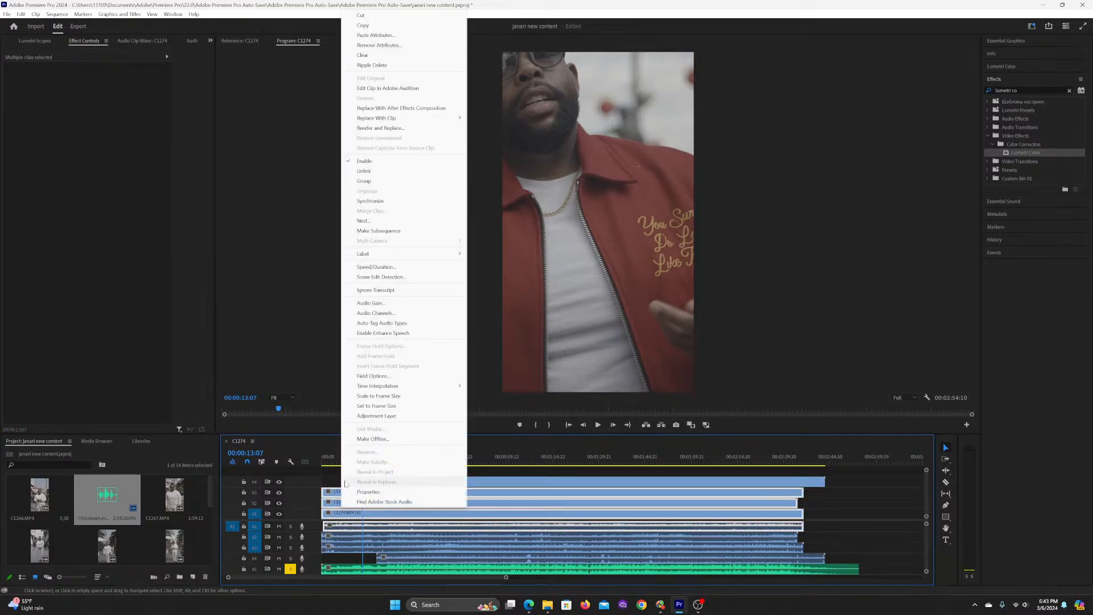
click(375, 35)
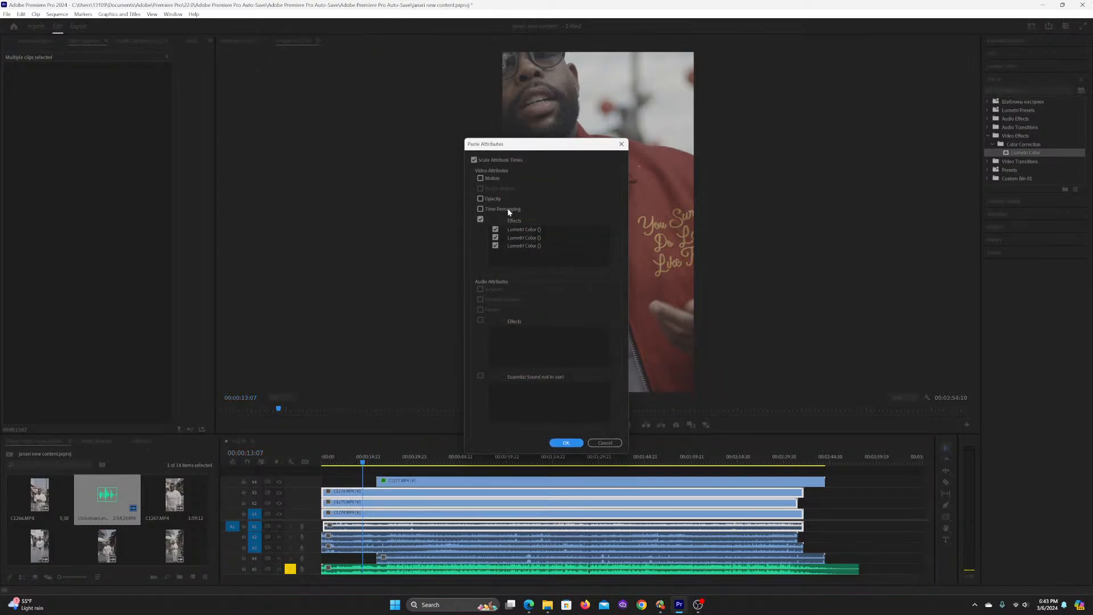
click(481, 219)
click(566, 443)
Step: Check the rescaled clips by deselecting them and playing the sequence briefly from 00:00:20:02
click(387, 462)
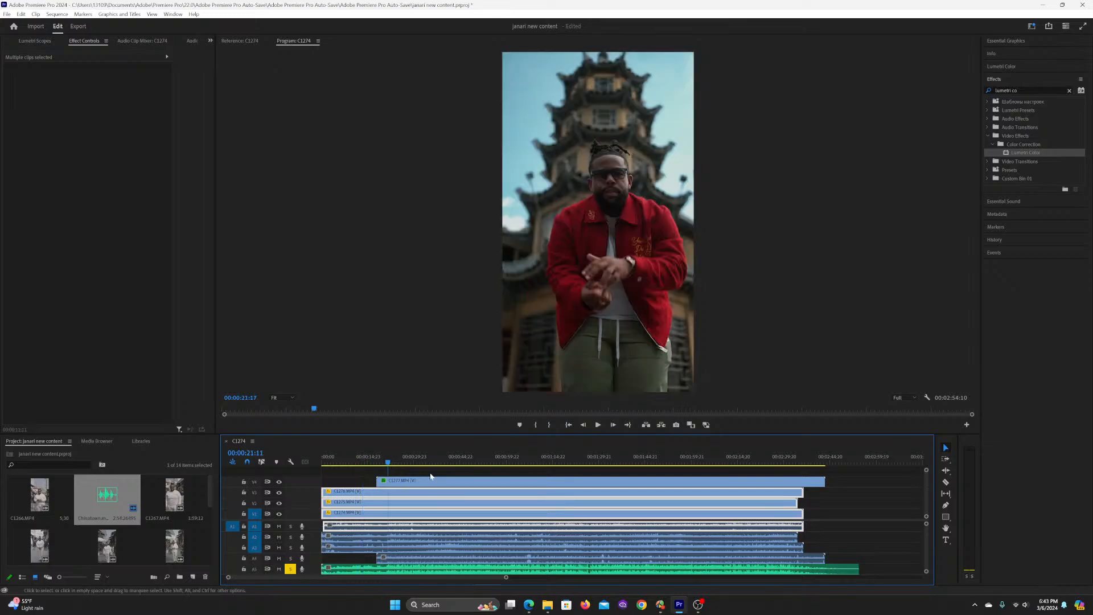
click(430, 473)
click(384, 461)
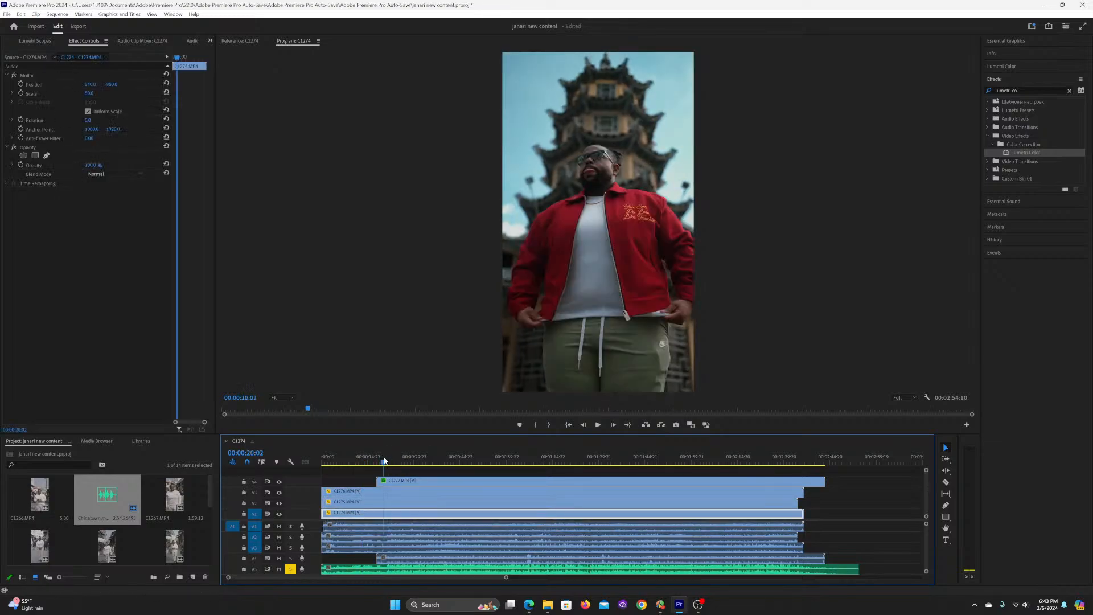
key(space)
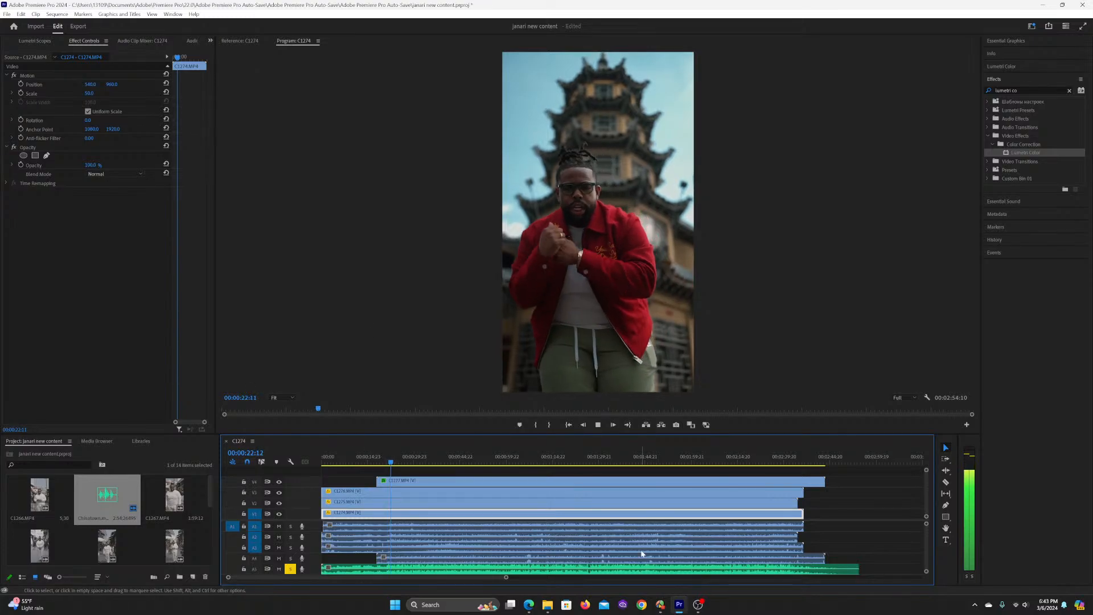
key(space)
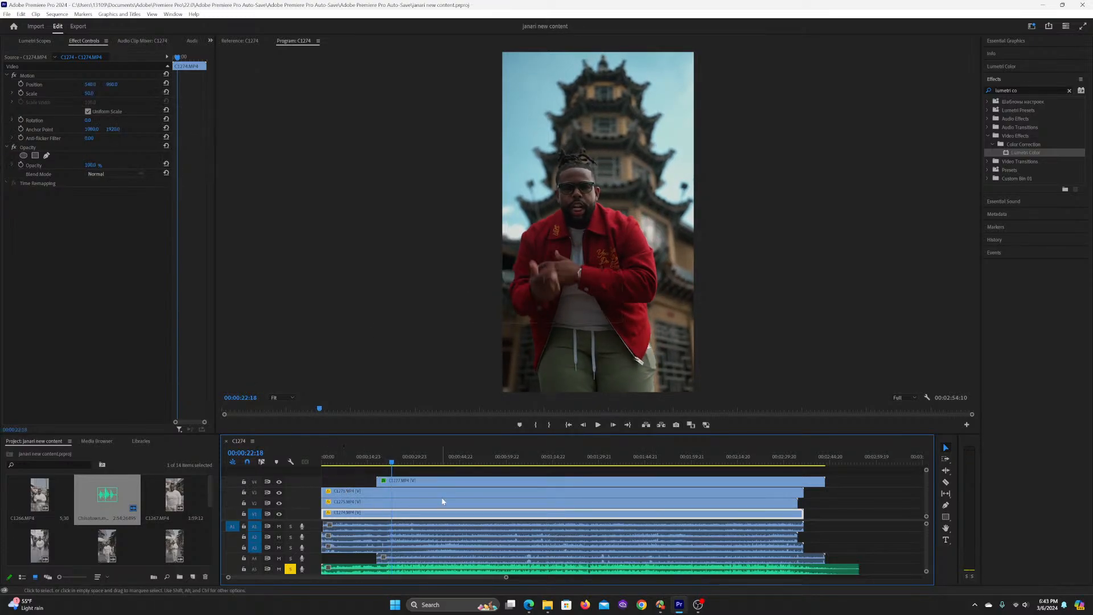
Step: Look through the timebase options in the sequence settings and keep 23.976 frames/second
click(61, 14)
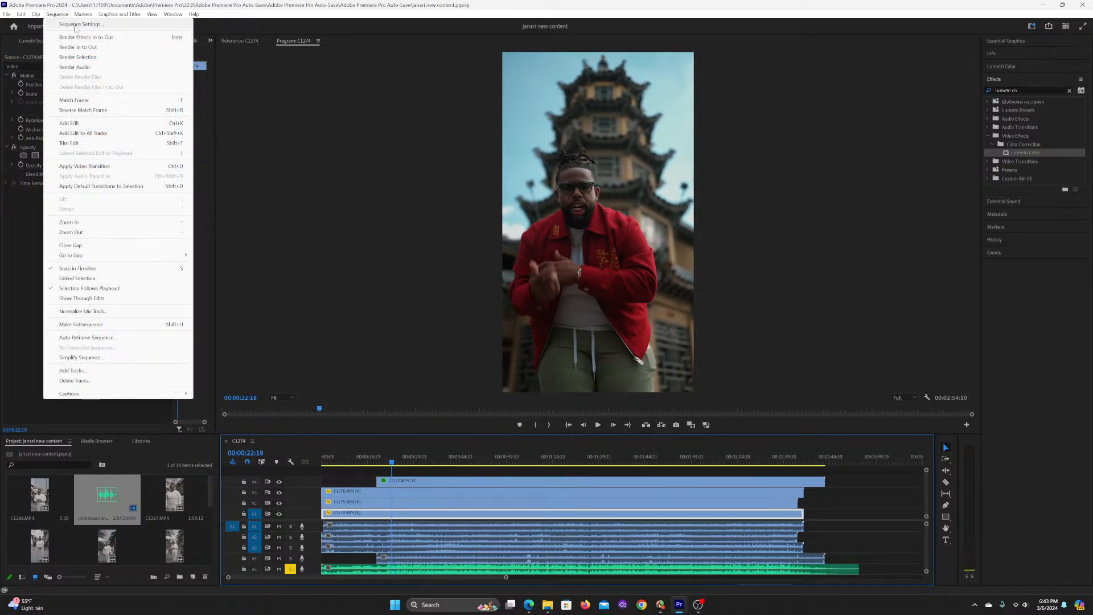
click(78, 25)
click(508, 172)
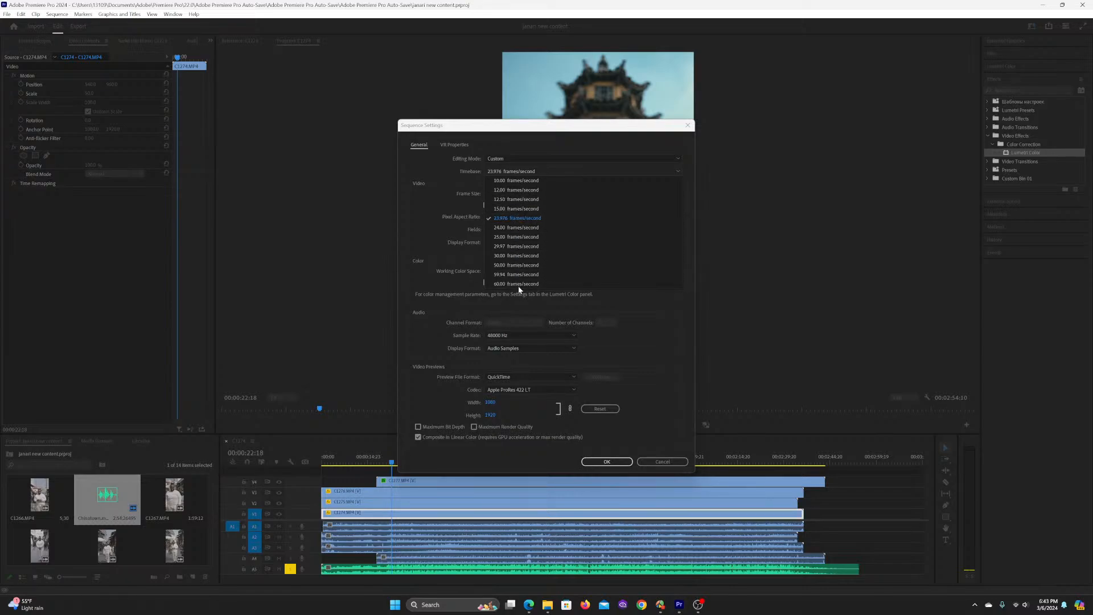
click(606, 462)
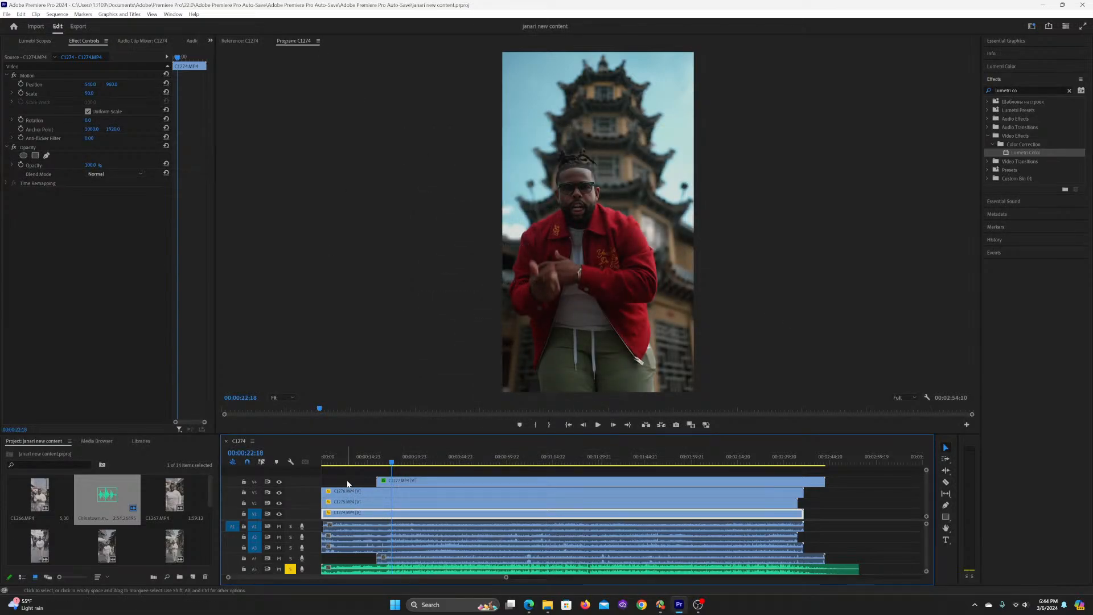
Step: Play the sequence from 00:00:22:18 to about 00:00:57:01 with no clip selected to review the graded footage
click(347, 483)
key(space)
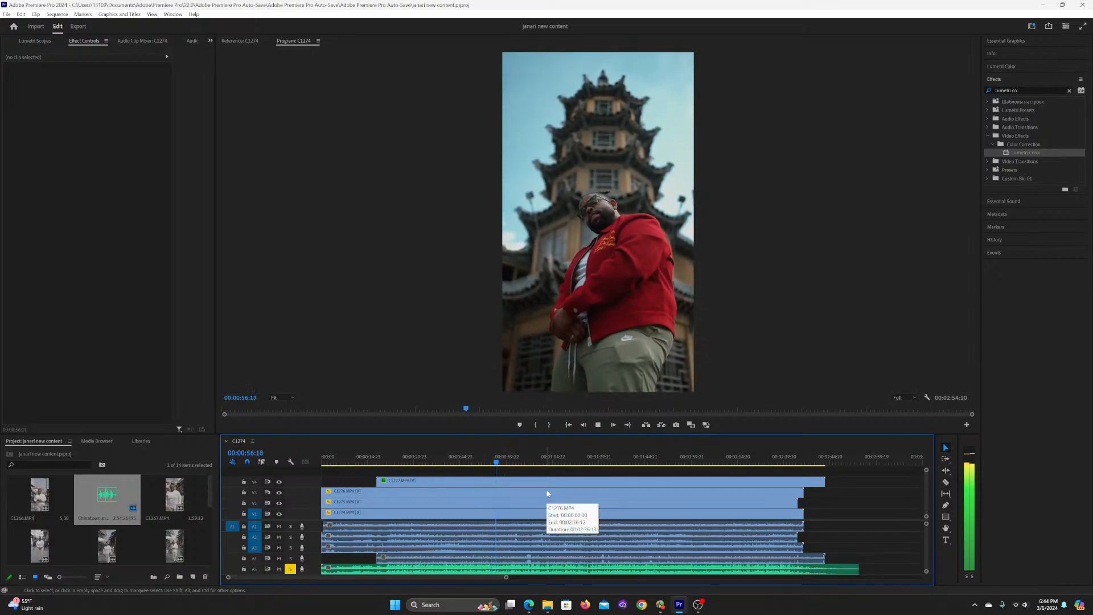
key(space)
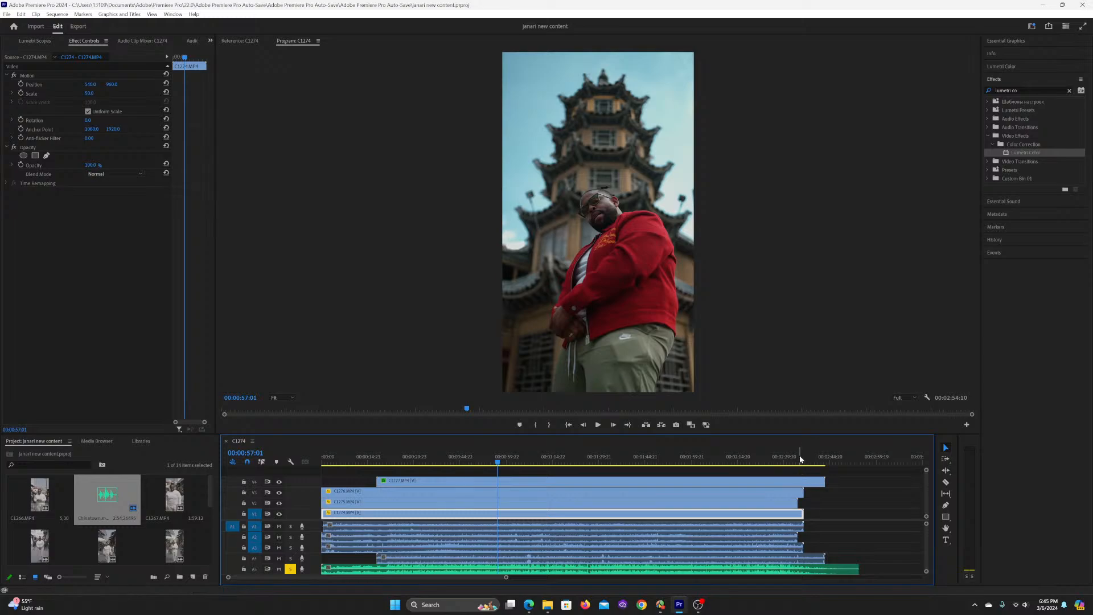
Step: Mark the sequence's in point at 00:00:18:00 and its out point at 00:02:37:13
click(377, 453)
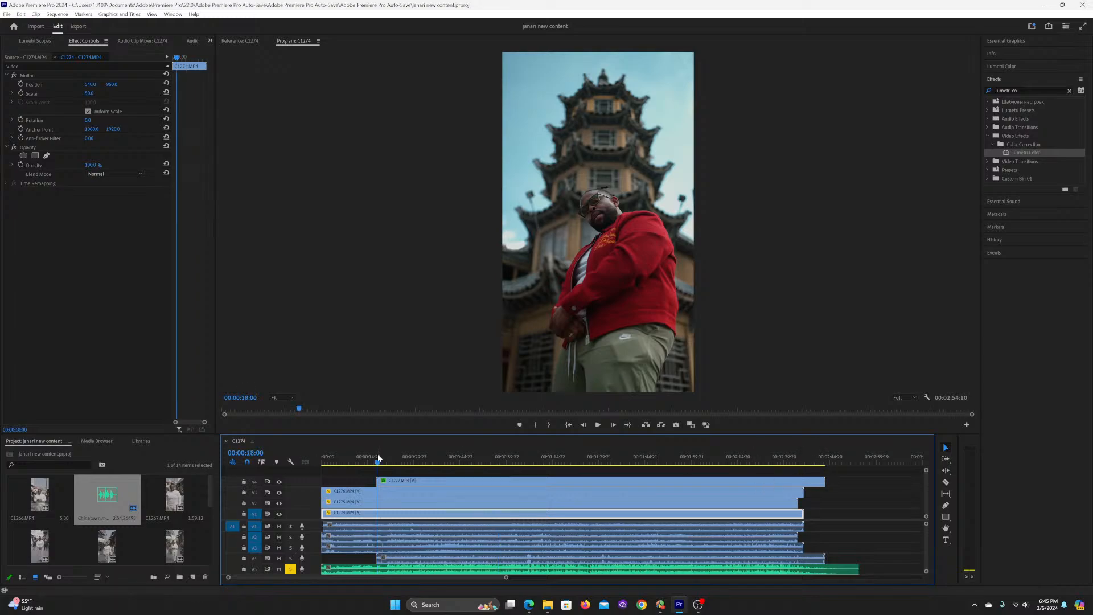
key(i)
click(807, 455)
key(o)
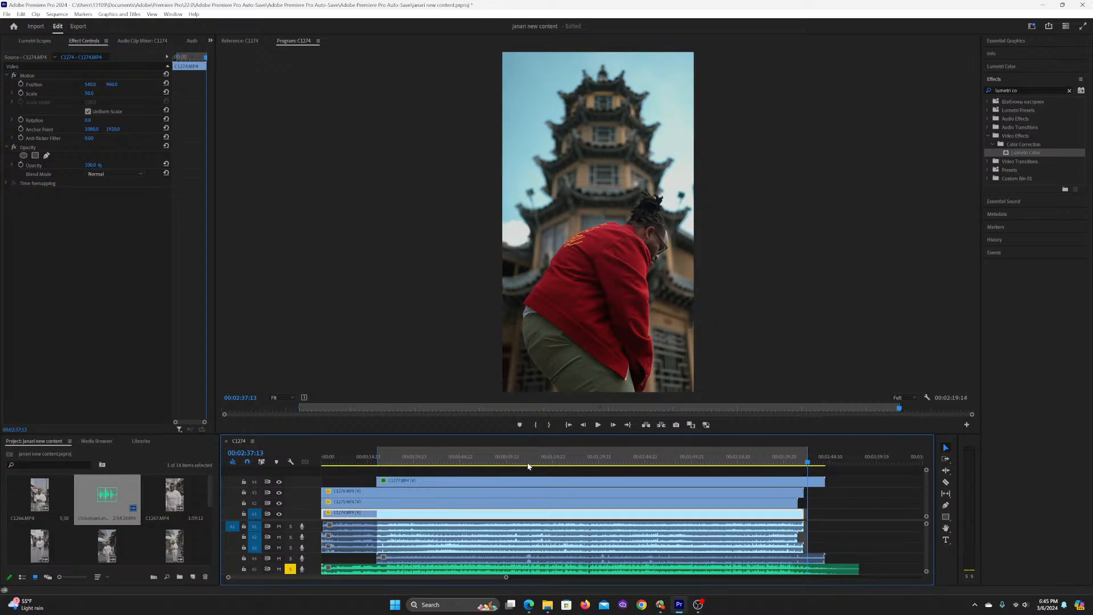
Step: Try splitting clip C1277.MP4 just before 00:01:25:20 and view frames on both sides of the cut
click(587, 463)
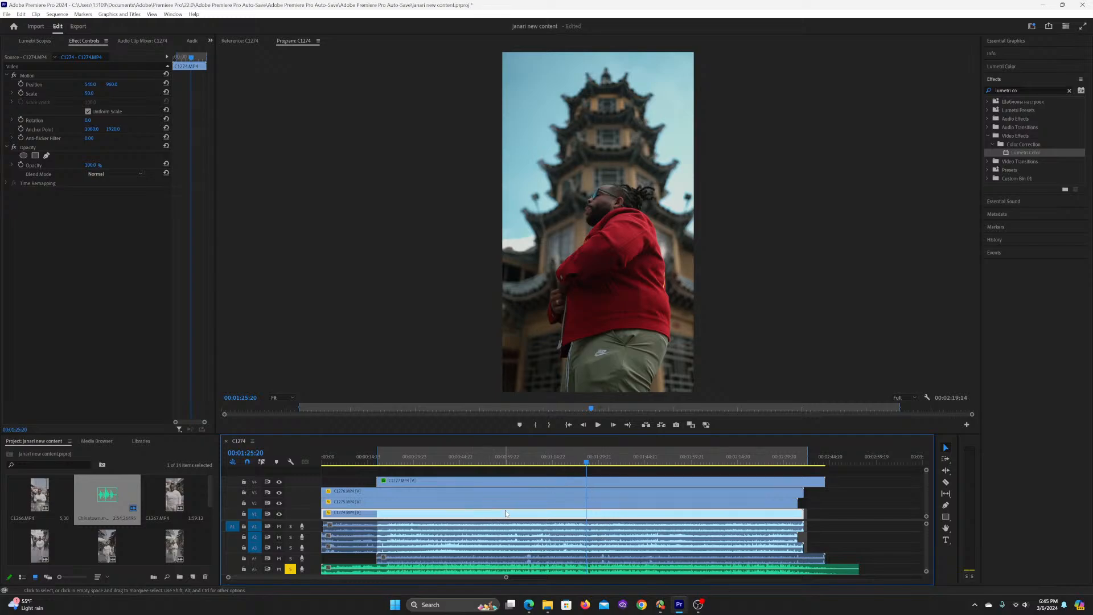
key(c)
click(580, 481)
key(v)
click(550, 469)
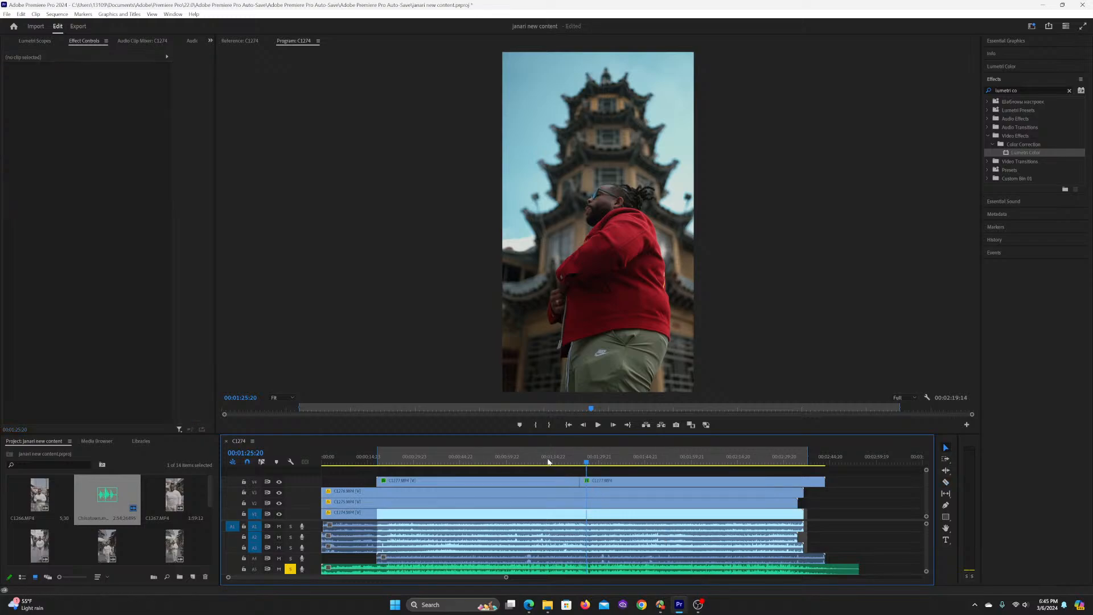
click(547, 462)
click(477, 459)
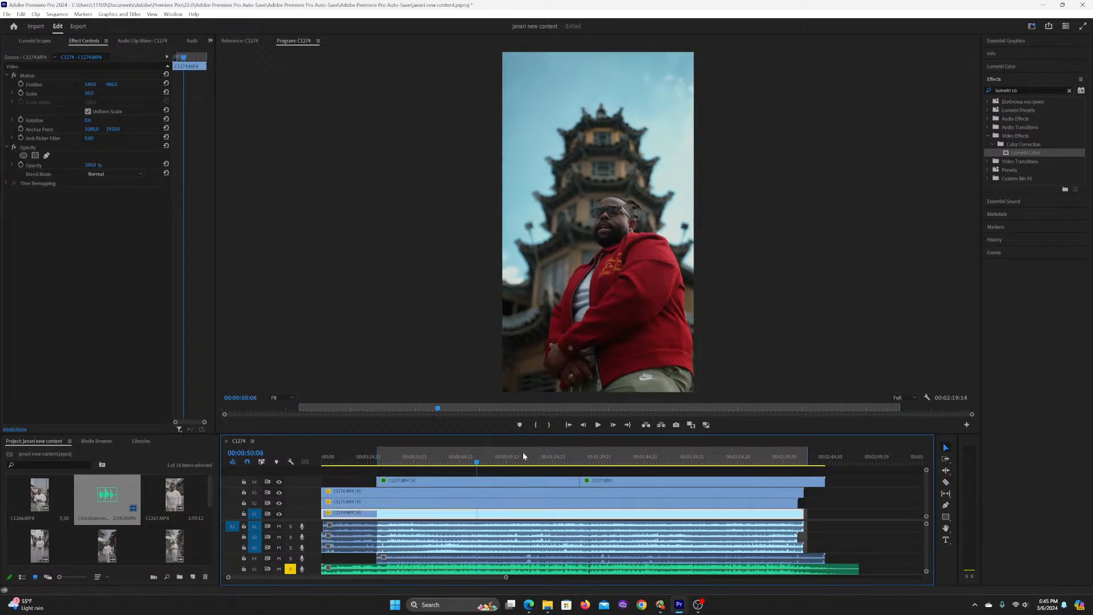
click(626, 461)
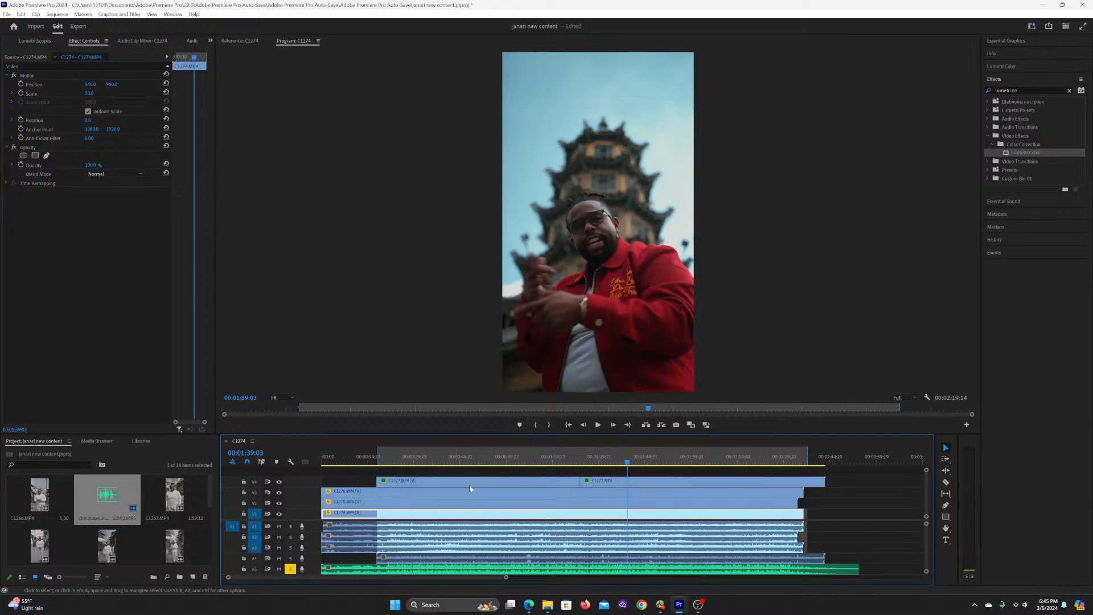
Step: Try splitting the three clips below C1277.MP4 at the same point as its cut
click(350, 460)
click(353, 494)
click(354, 503)
click(444, 481)
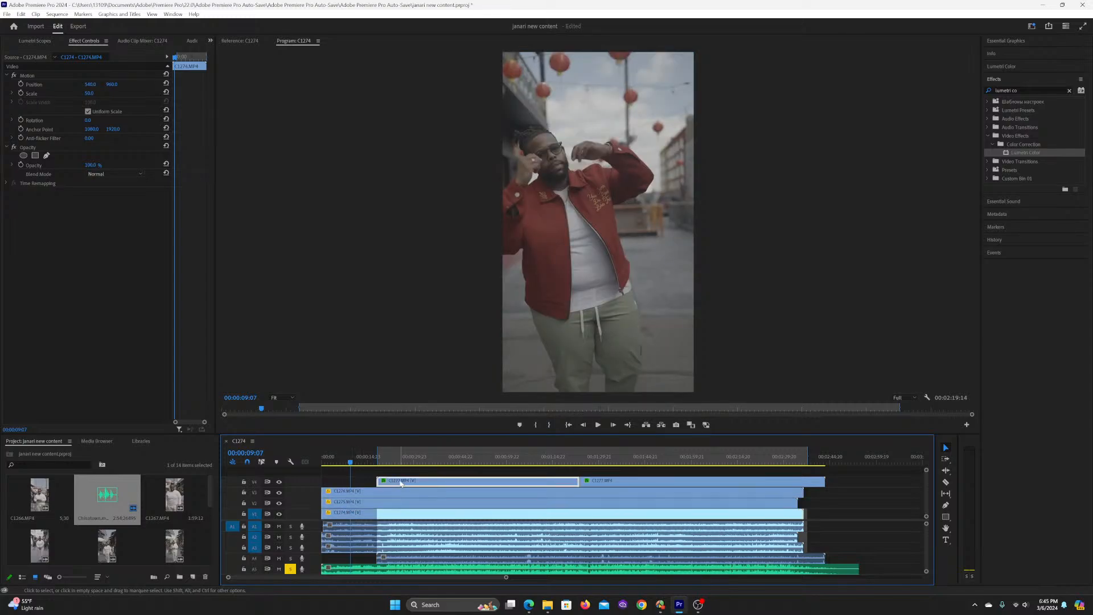
key(c)
click(580, 493)
click(579, 502)
click(579, 514)
key(v)
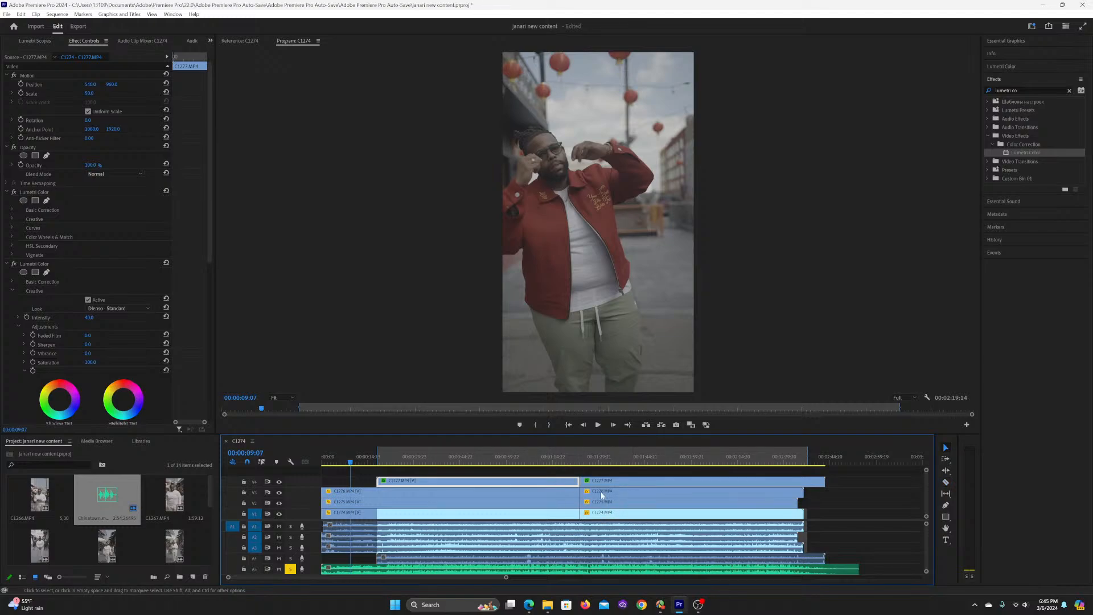
Step: Undo the clip splits and skim the sequence between 00:00:07:05 and 00:01:33:01
click(344, 460)
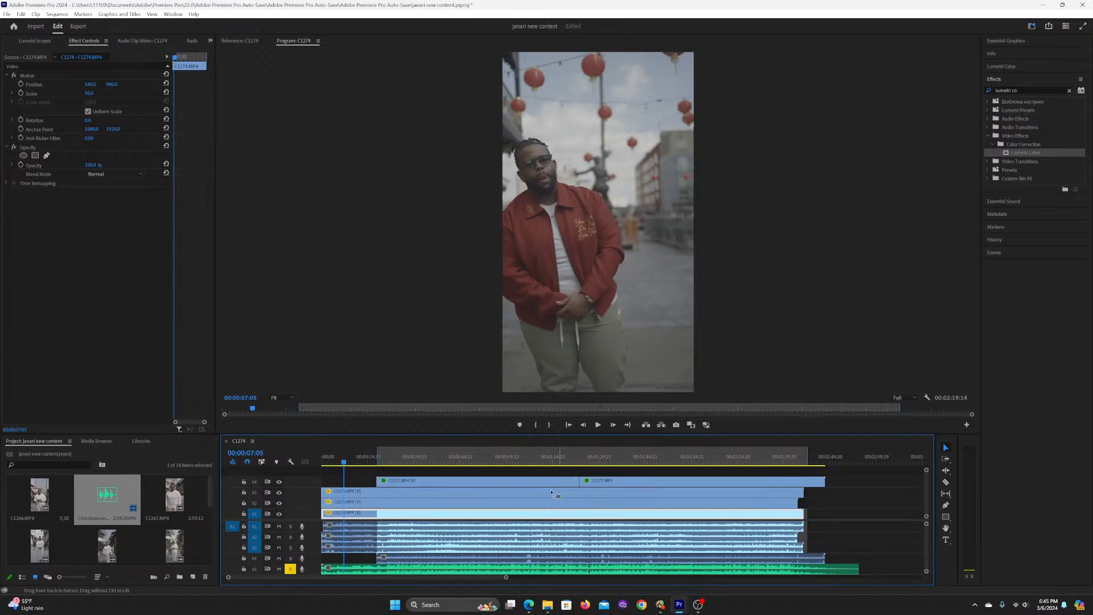
click(471, 455)
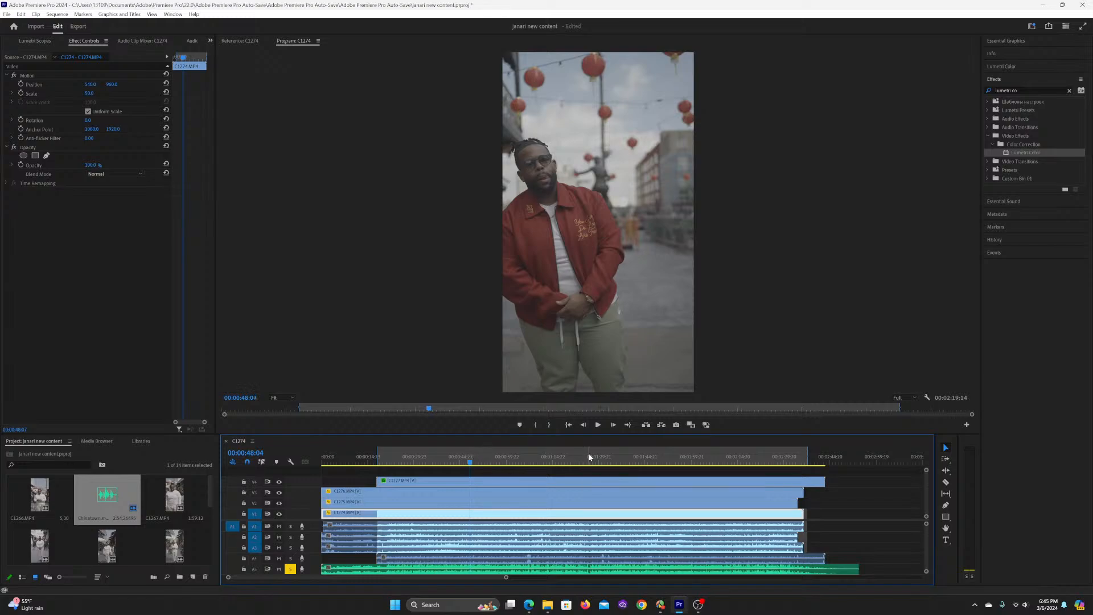
click(558, 455)
click(575, 454)
click(608, 458)
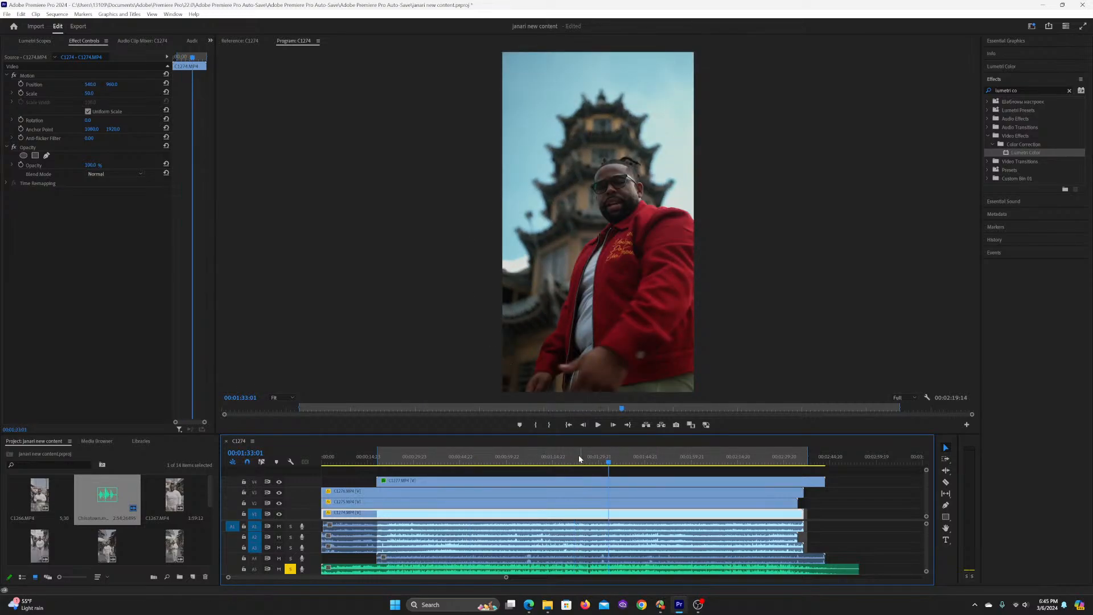
Step: Place the playhead at 00:00:47:12, save the project and hide video track V4
click(470, 460)
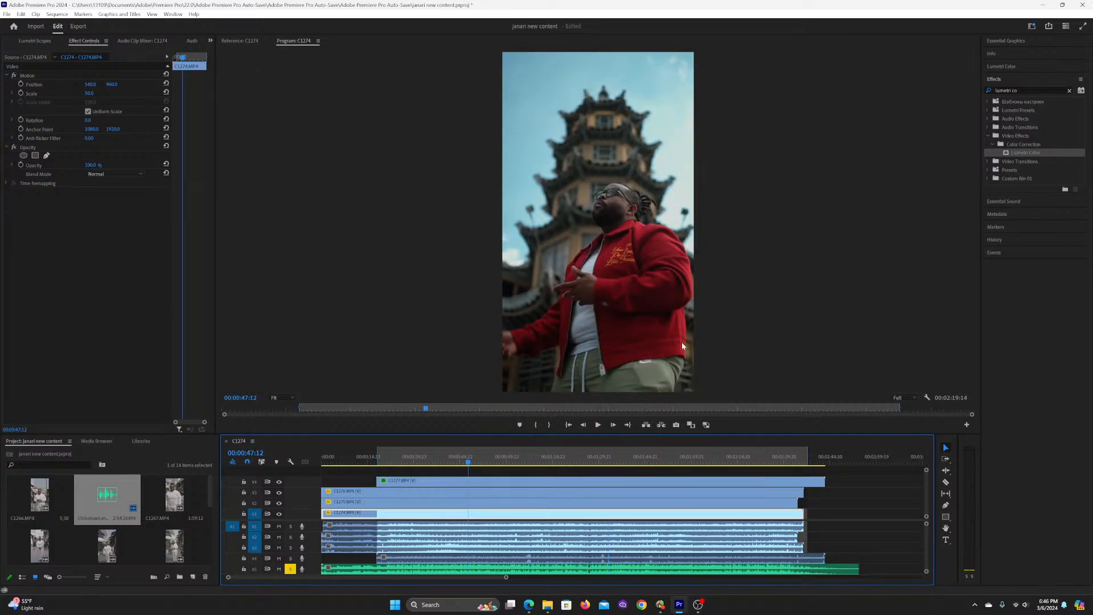
key(ctrl+s)
click(279, 481)
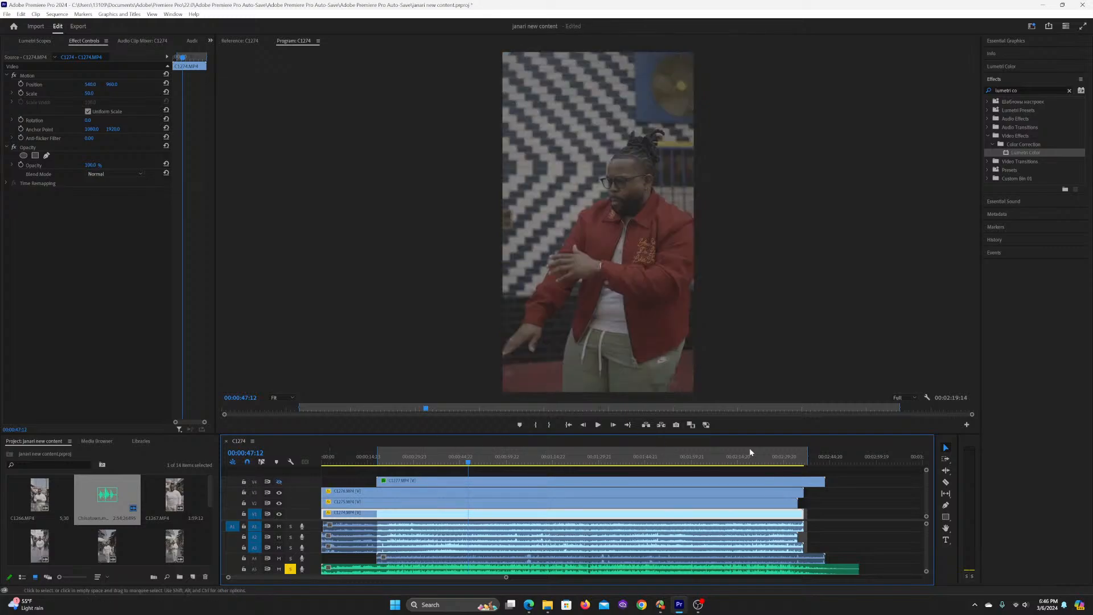
Step: Move the playhead to 00:00:33:09 and select clip C1276.MP4 on the track below the hidden one
click(463, 483)
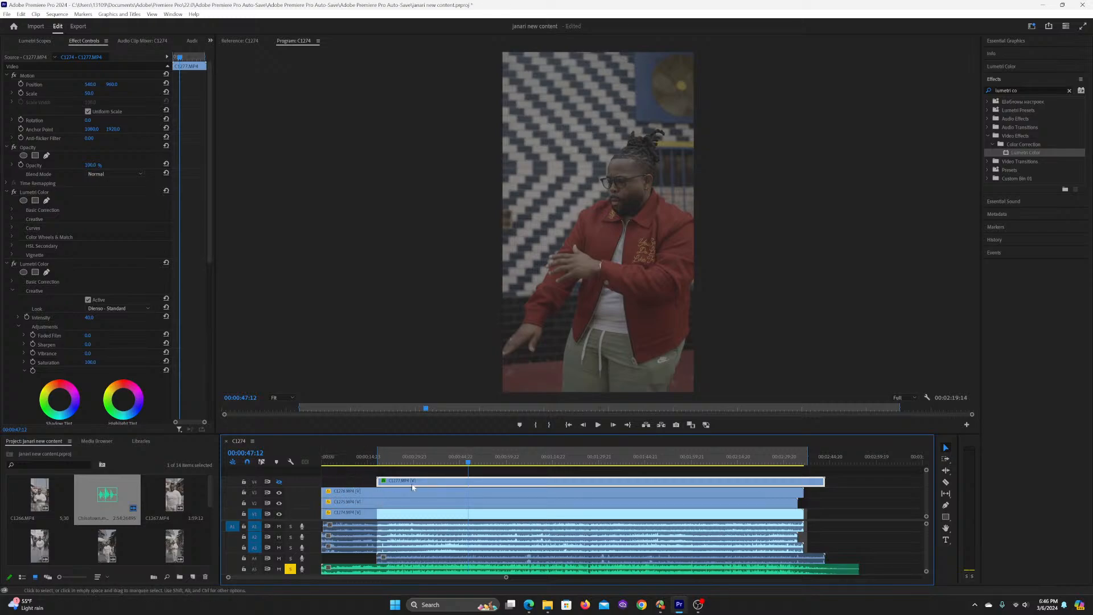
click(461, 494)
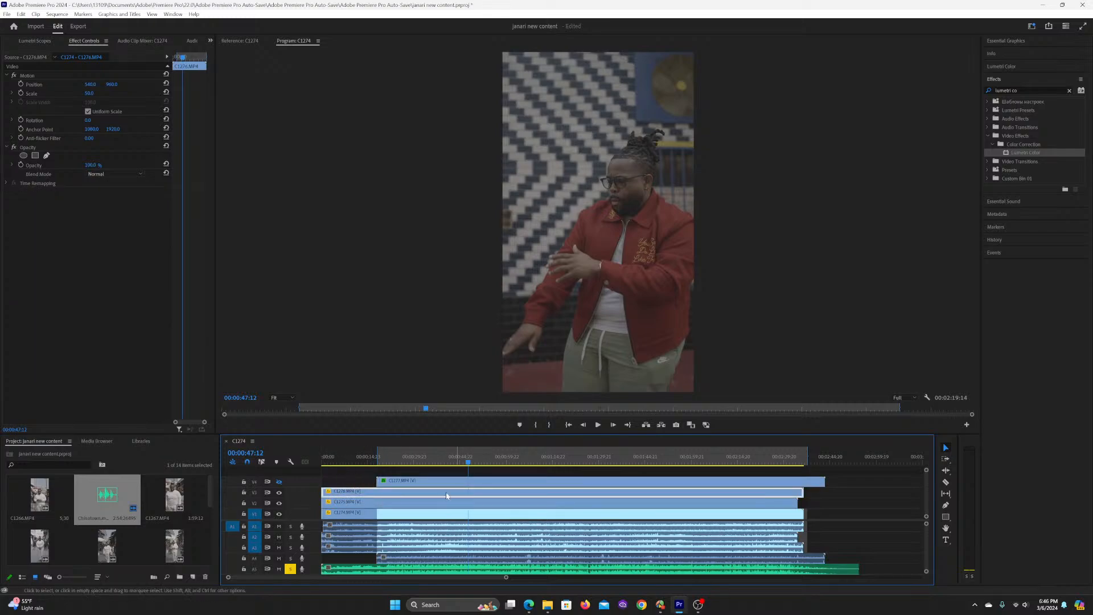
click(424, 456)
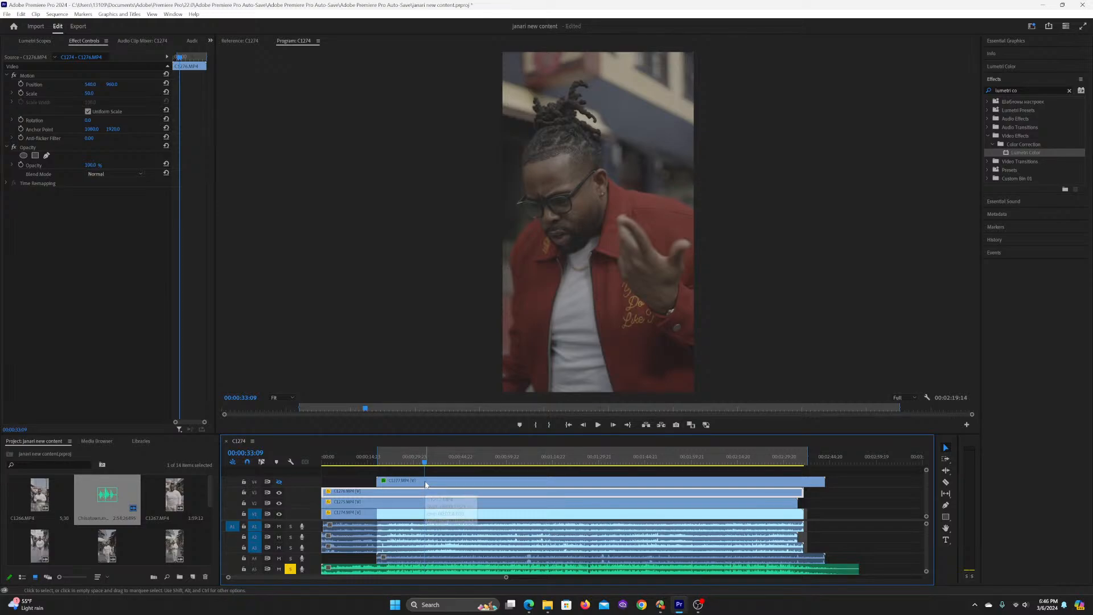
click(402, 481)
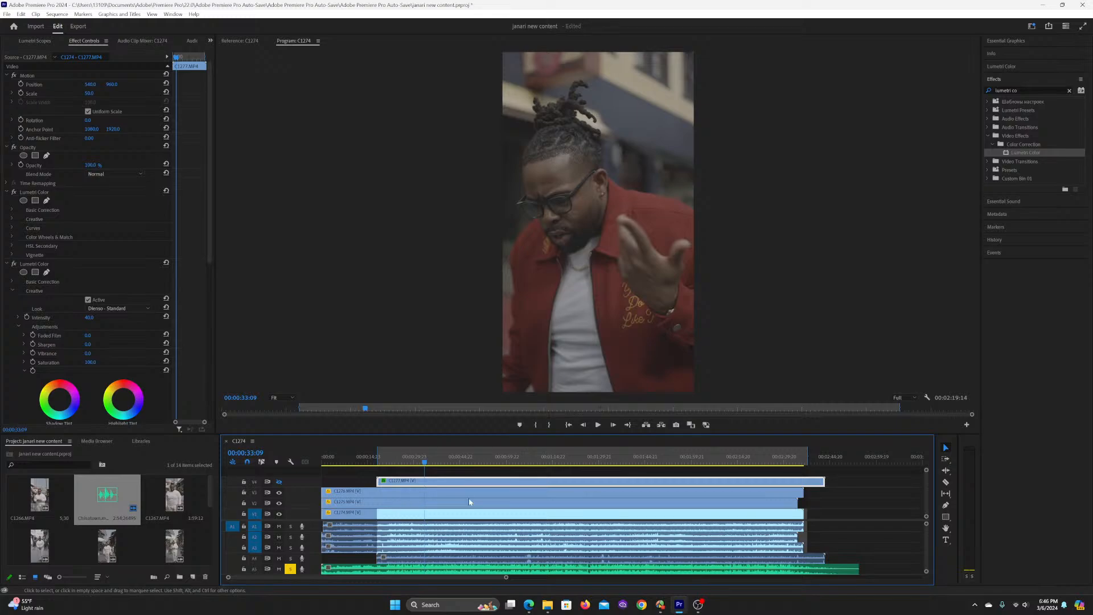
click(418, 496)
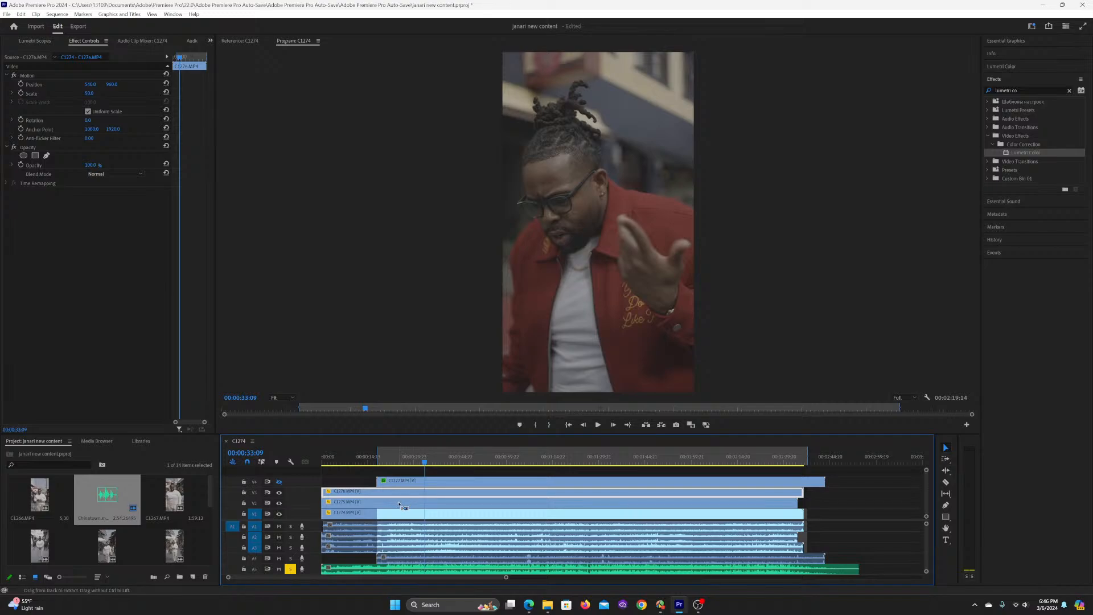
Step: Paste only the three copied Lumetri Color effects, without Motion, onto clip C1276.MP4 and save the project
key(ctrl+alt+v)
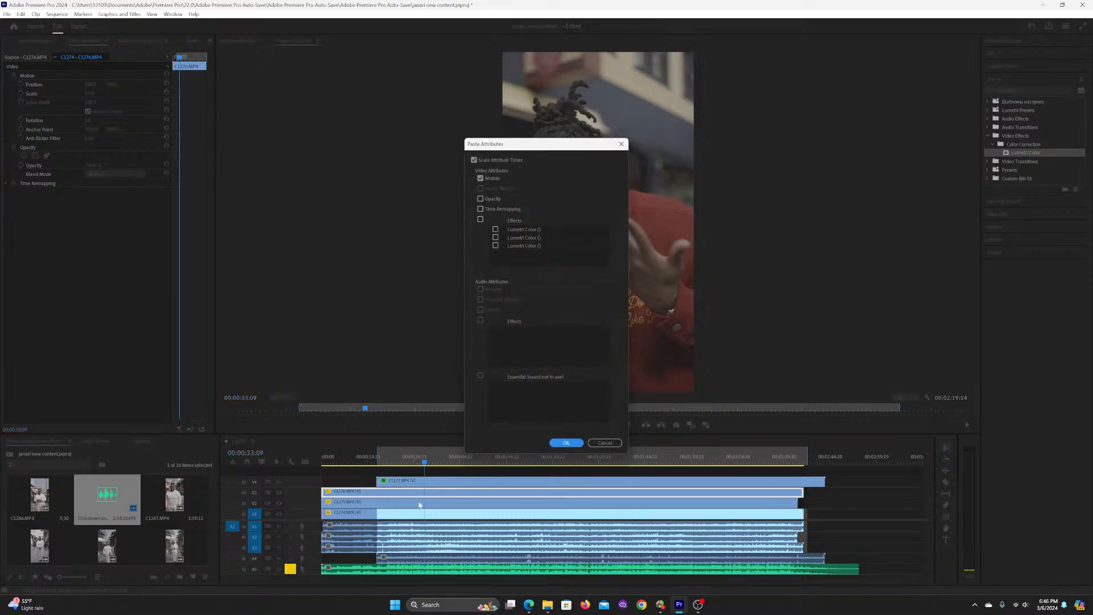
click(480, 220)
click(482, 179)
click(567, 446)
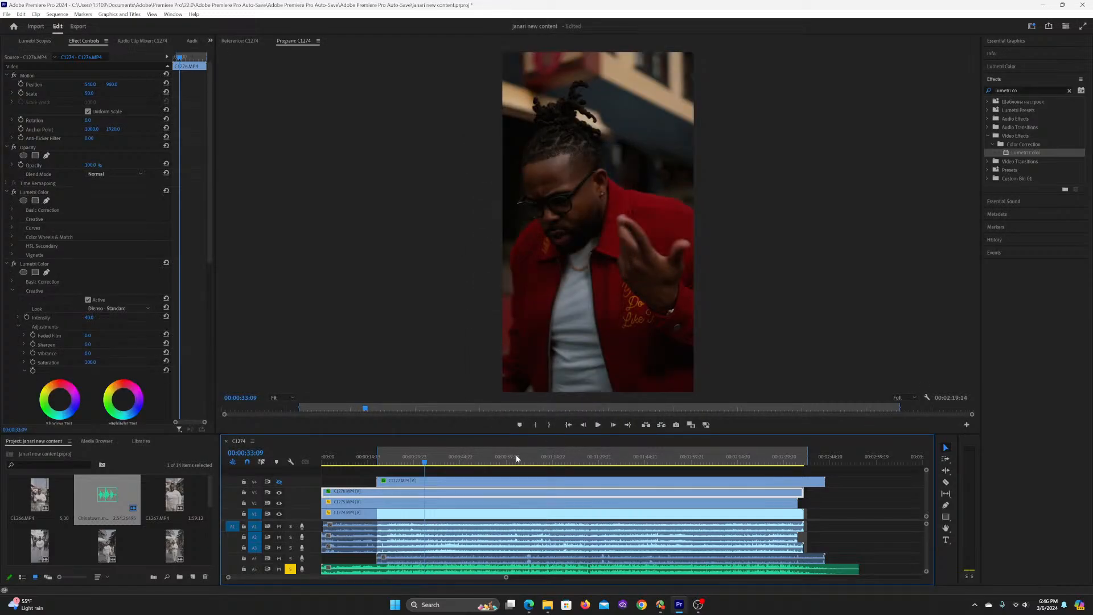
click(432, 472)
key(ctrl+s)
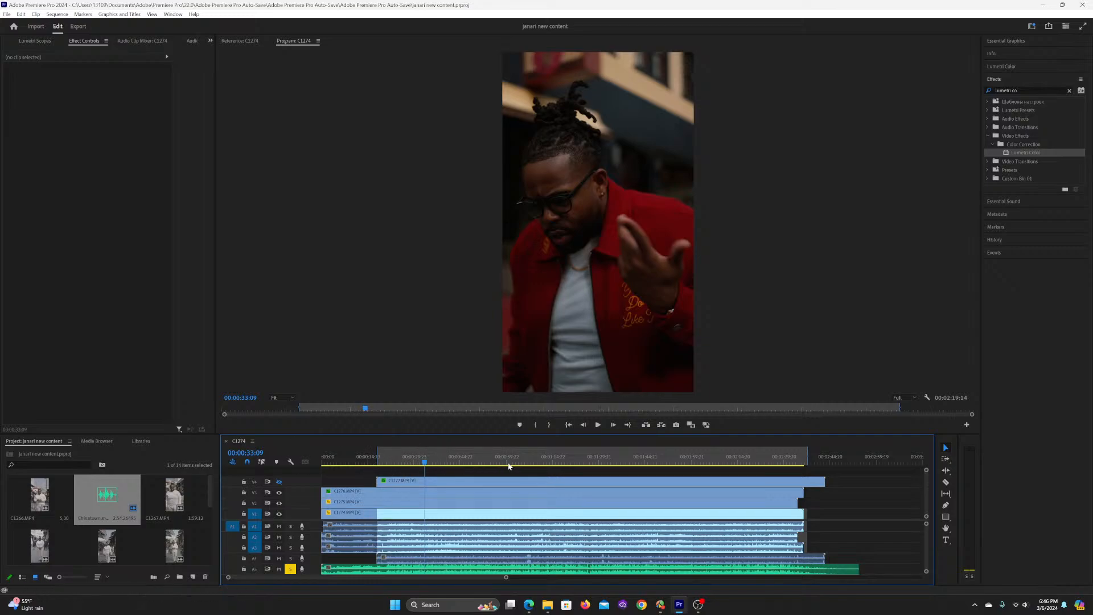
Step: Select clip C1276.MP4, place the playhead at 00:00:10:19 and collapse its first two Lumetri Color effects
click(388, 464)
click(374, 494)
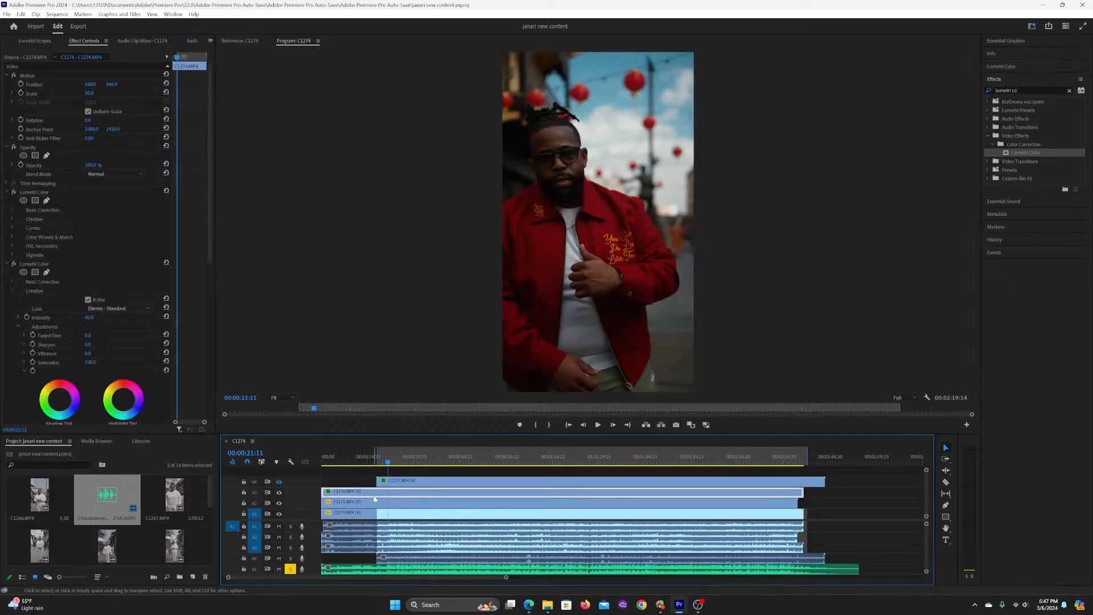
click(355, 457)
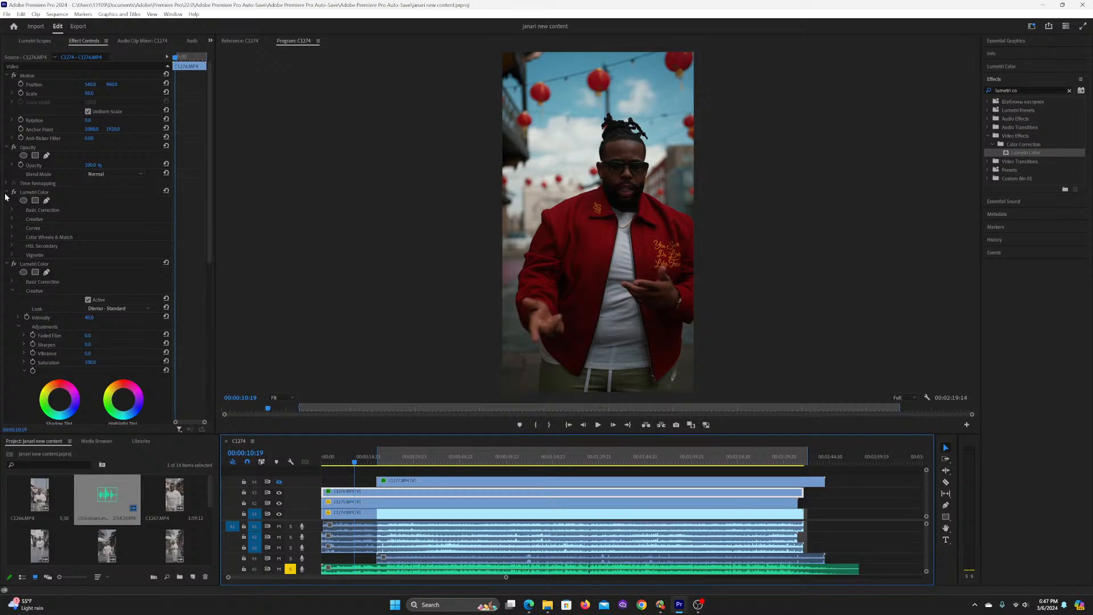
click(8, 265)
click(8, 265)
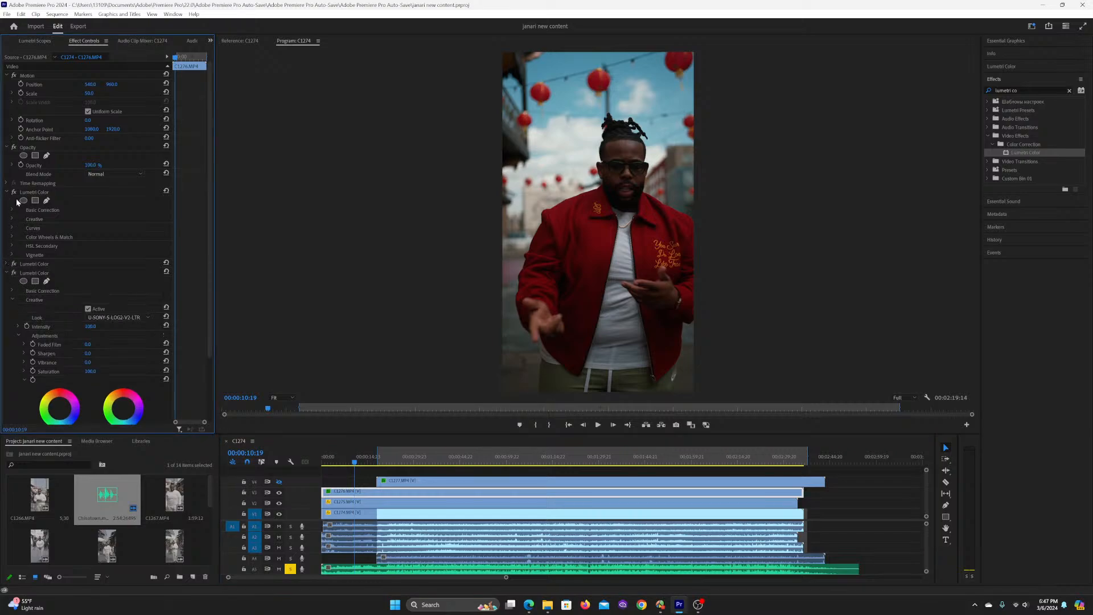
click(12, 193)
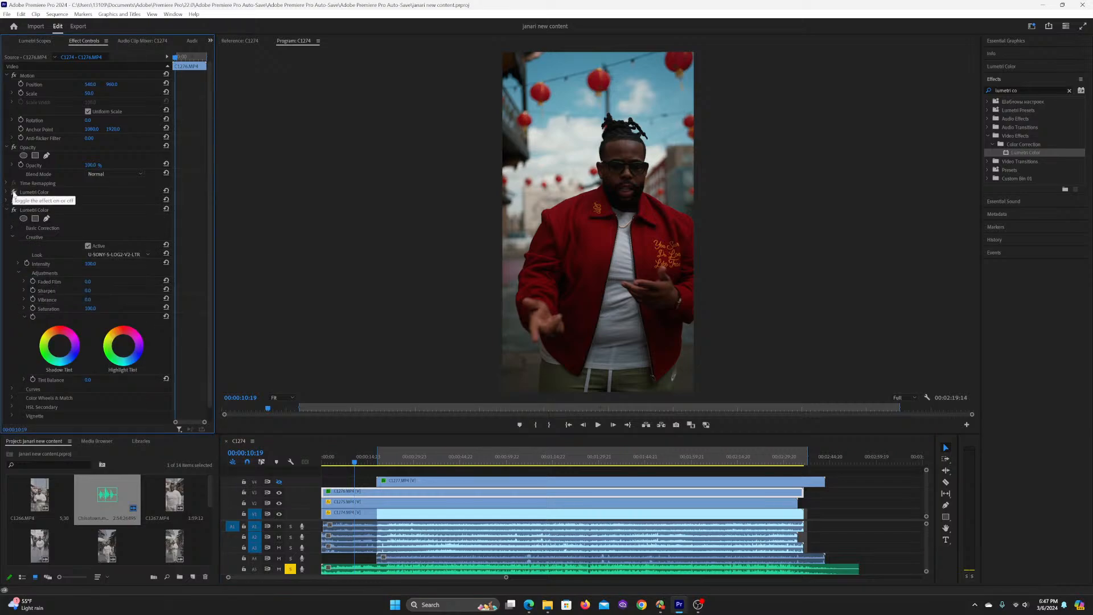
Step: Compare the image with the first and second Lumetri Color effects of C1276.MP4 switched off and on
click(32, 191)
click(14, 193)
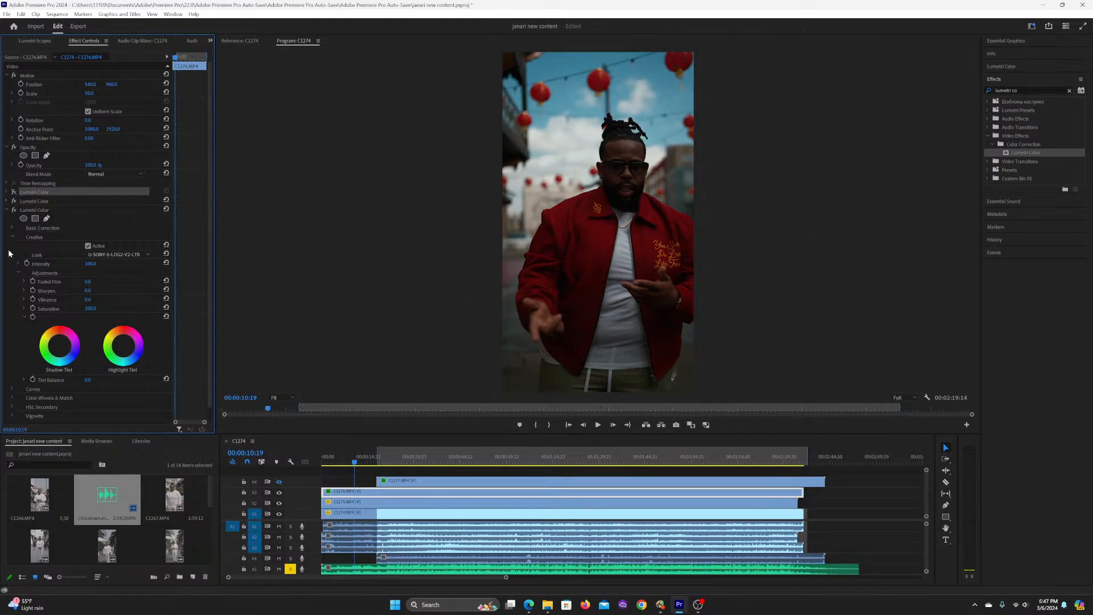
click(28, 201)
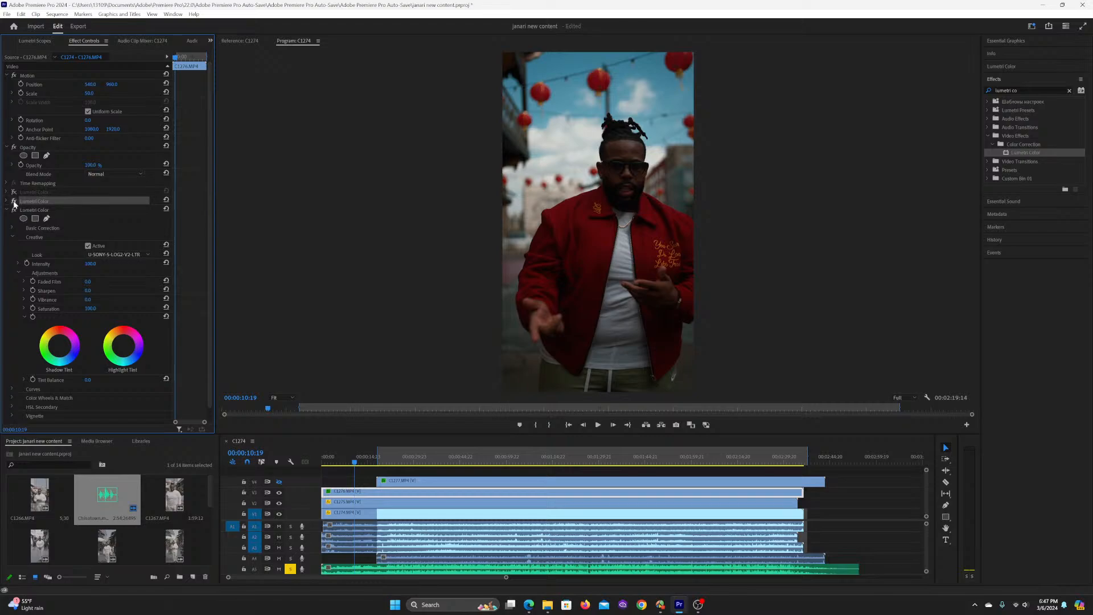
click(14, 201)
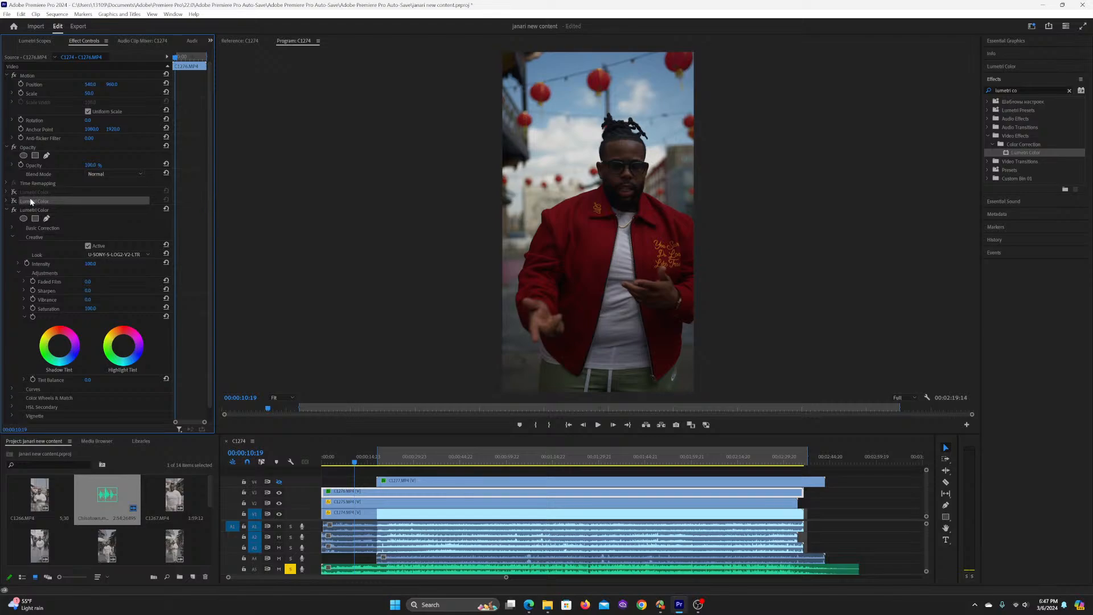
click(15, 202)
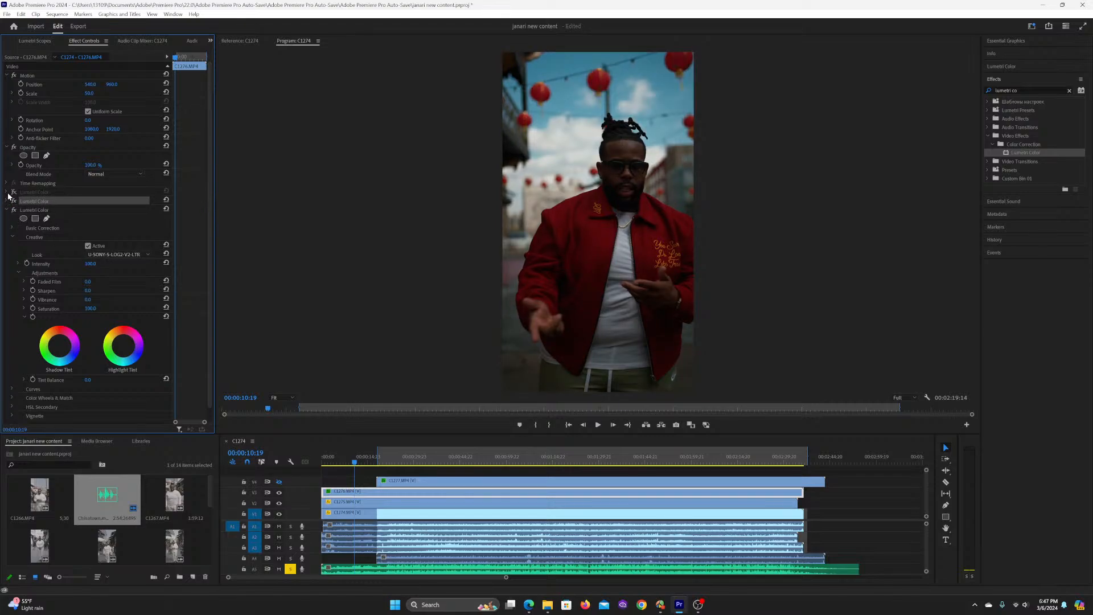
click(7, 200)
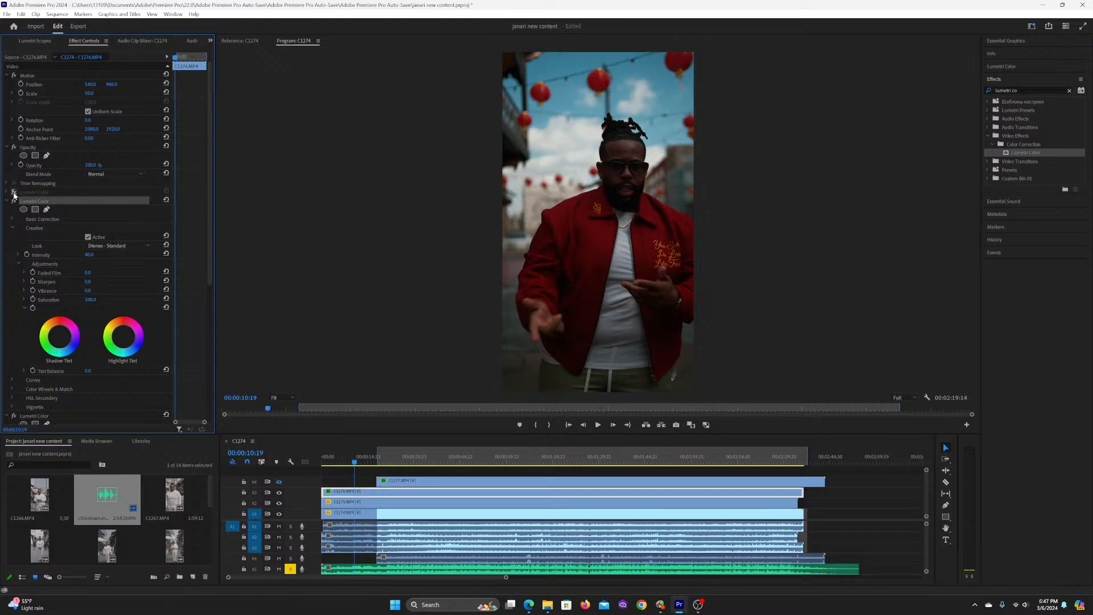
click(17, 194)
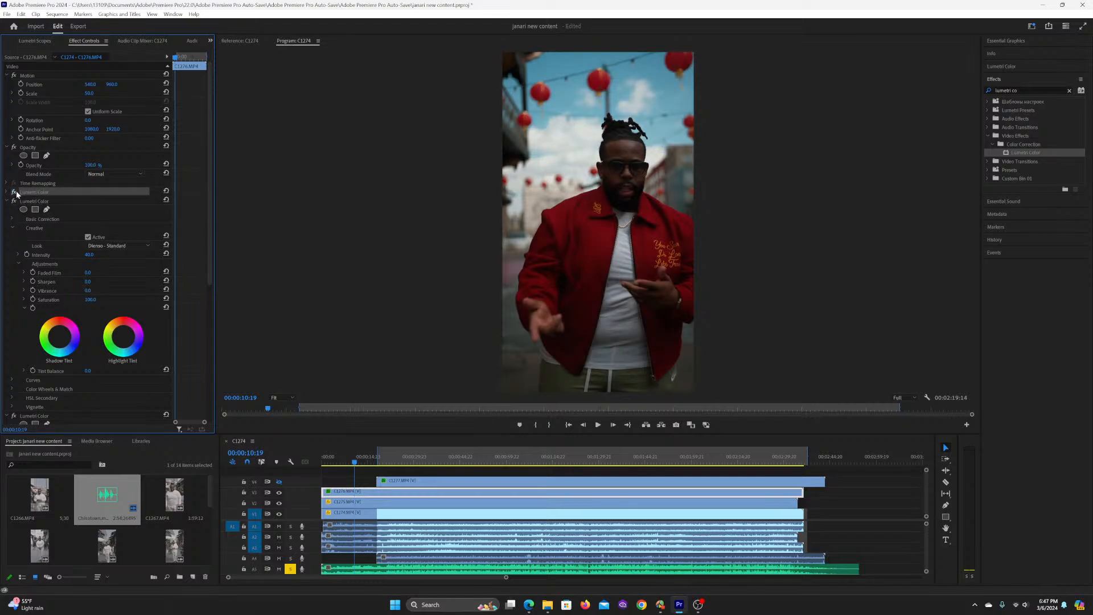
Step: Brighten C1276.MP4 by raising the shadow, midtone and highlight points of the white RGB curve in its first Lumetri Color effect
click(6, 193)
click(12, 228)
scroll(60, 307, down, 2)
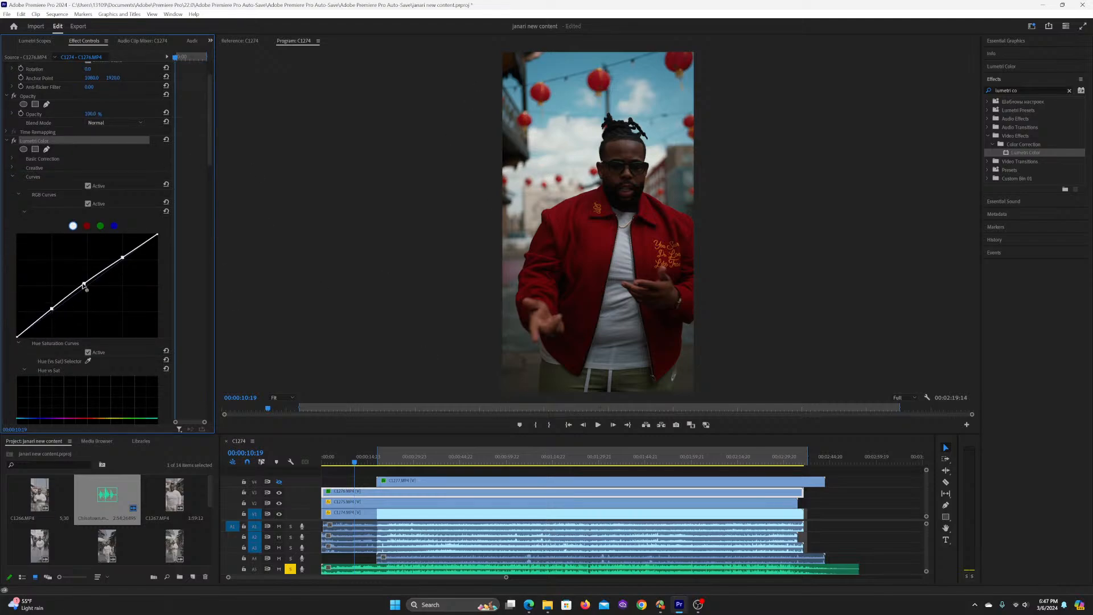
drag(85, 284, 83, 280)
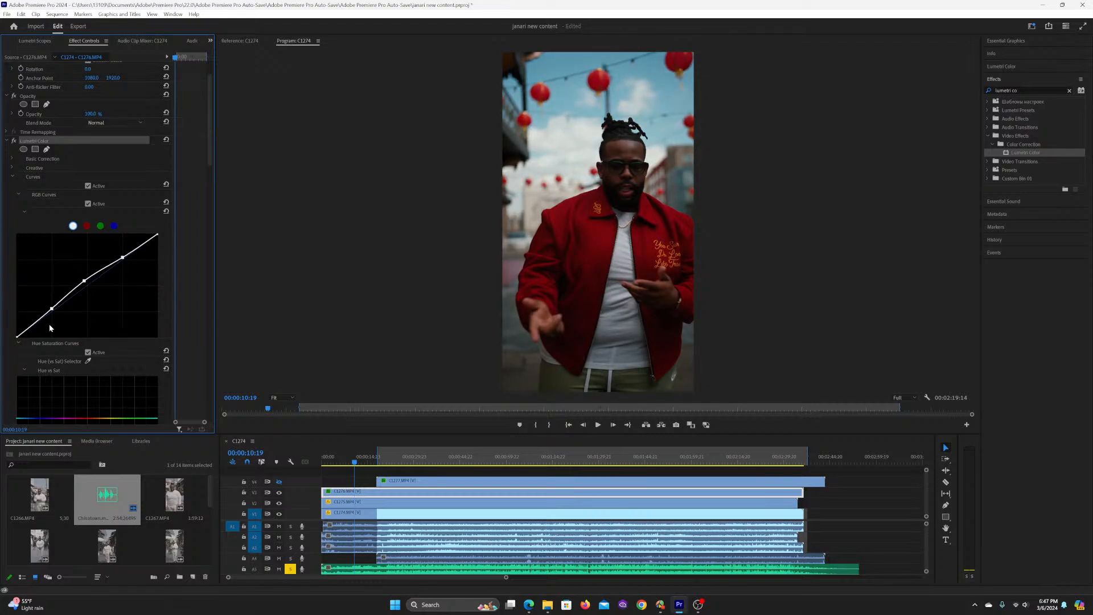
drag(52, 309, 48, 305)
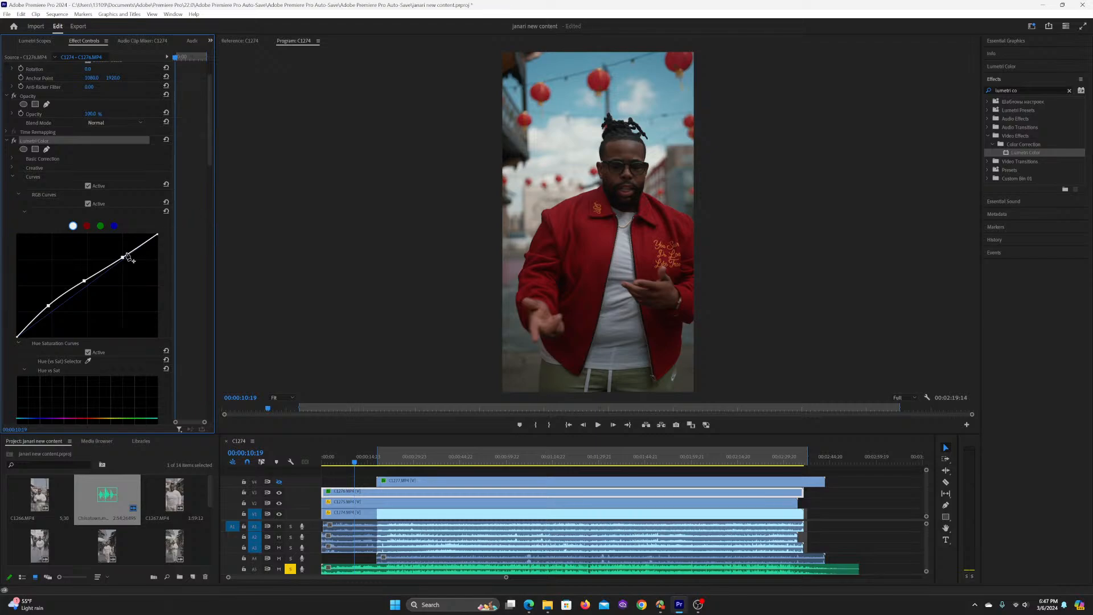
drag(123, 257, 122, 257)
click(14, 177)
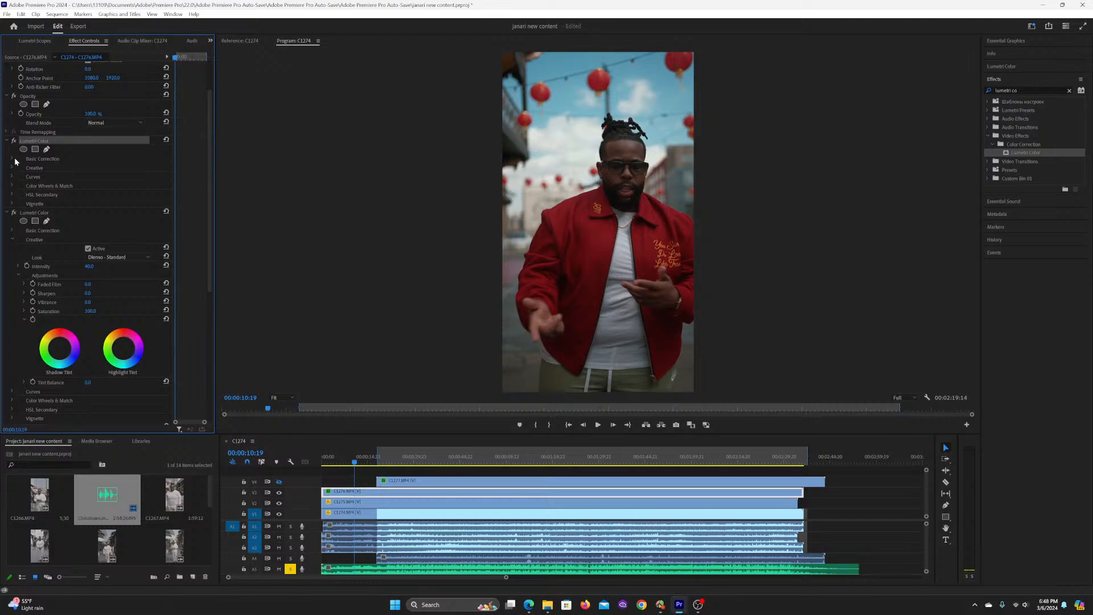
Step: Collapse the first two Lumetri Color effects and check what each of the three contributes by switching it off and on
click(13, 159)
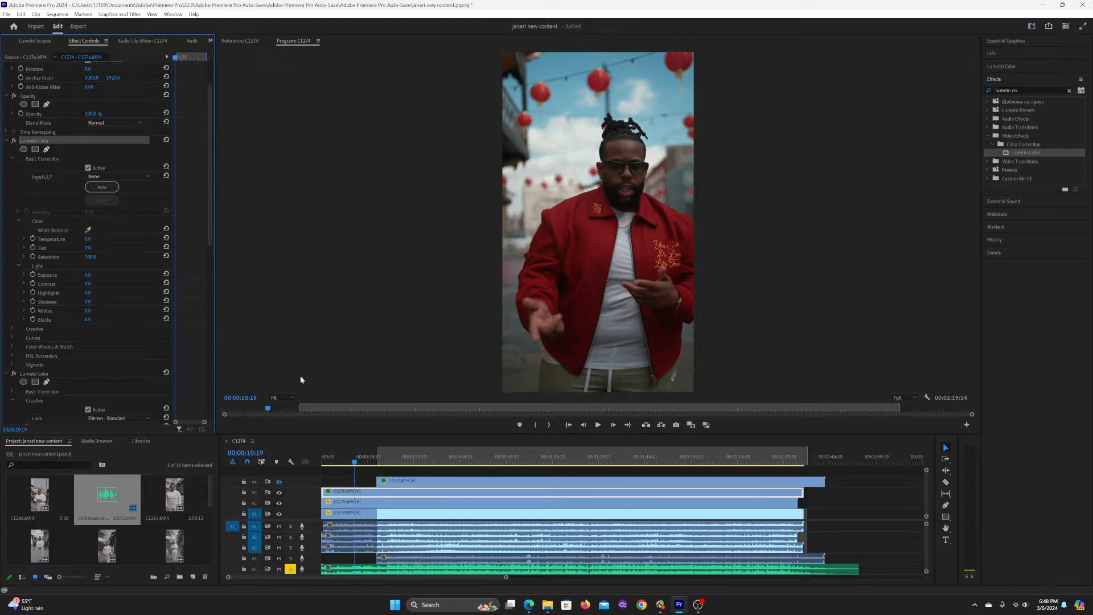
click(7, 144)
click(6, 142)
click(6, 150)
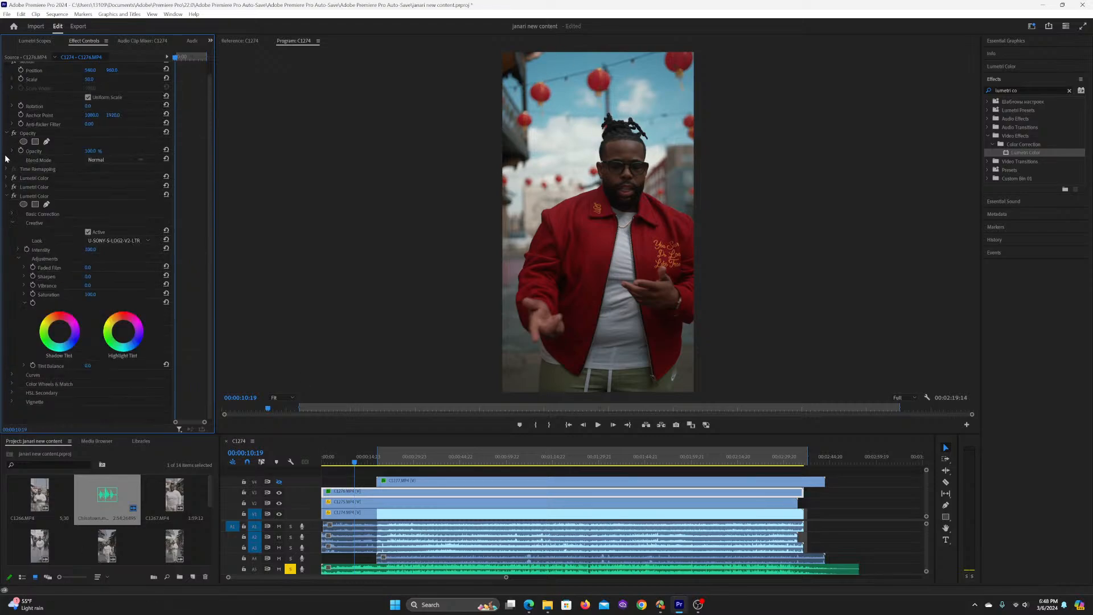
click(13, 186)
click(13, 195)
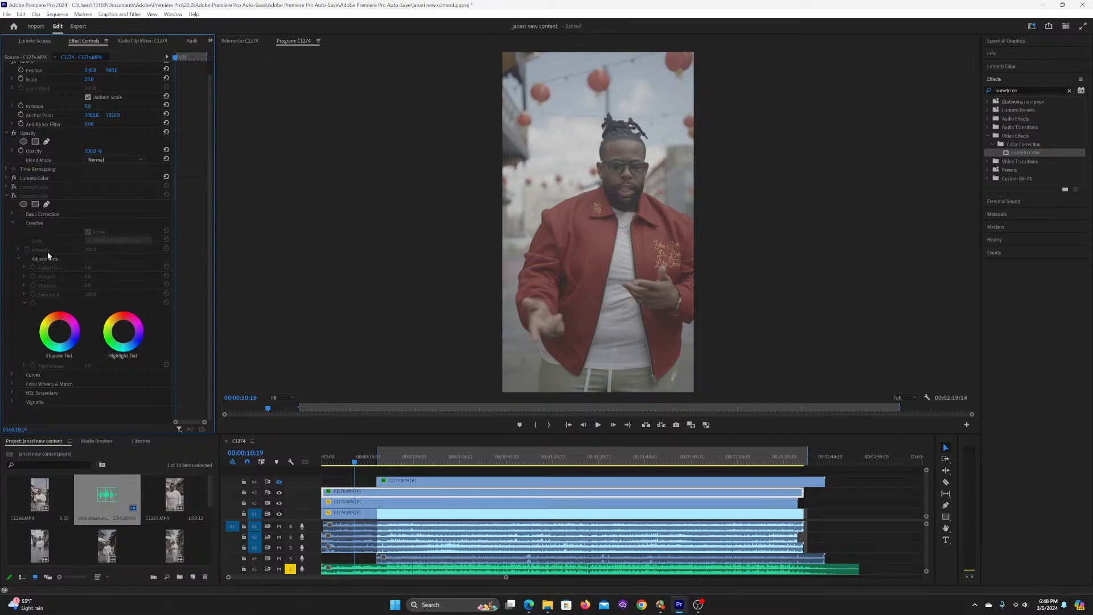
click(15, 196)
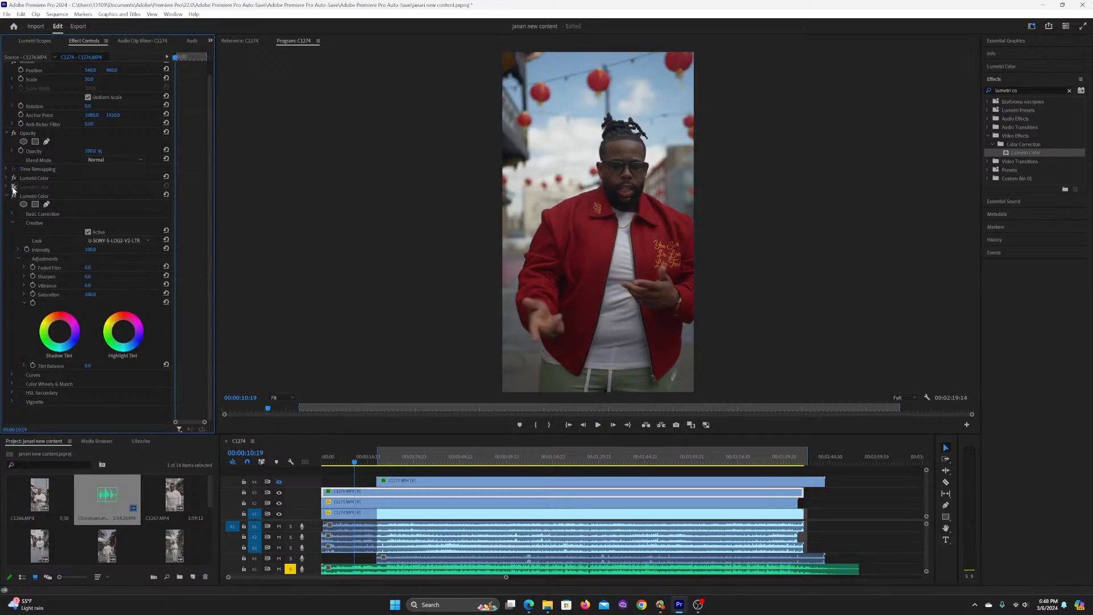
click(15, 187)
click(14, 178)
click(14, 178)
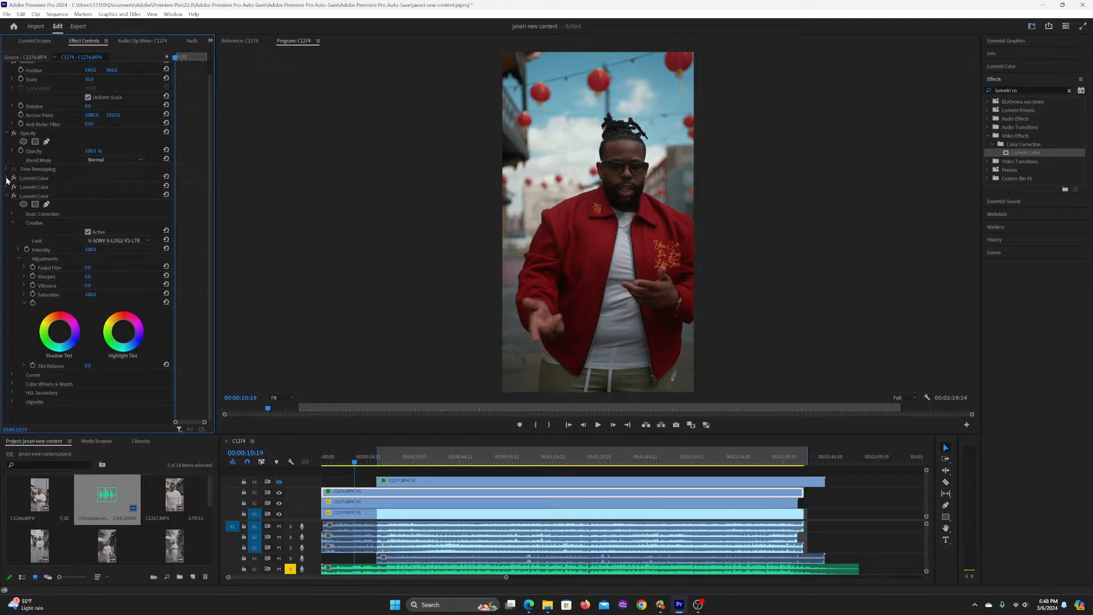
Step: Set Exposure to 0.4 in the first Lumetri Color effect, return the playhead to the sequence start and save the project
click(6, 178)
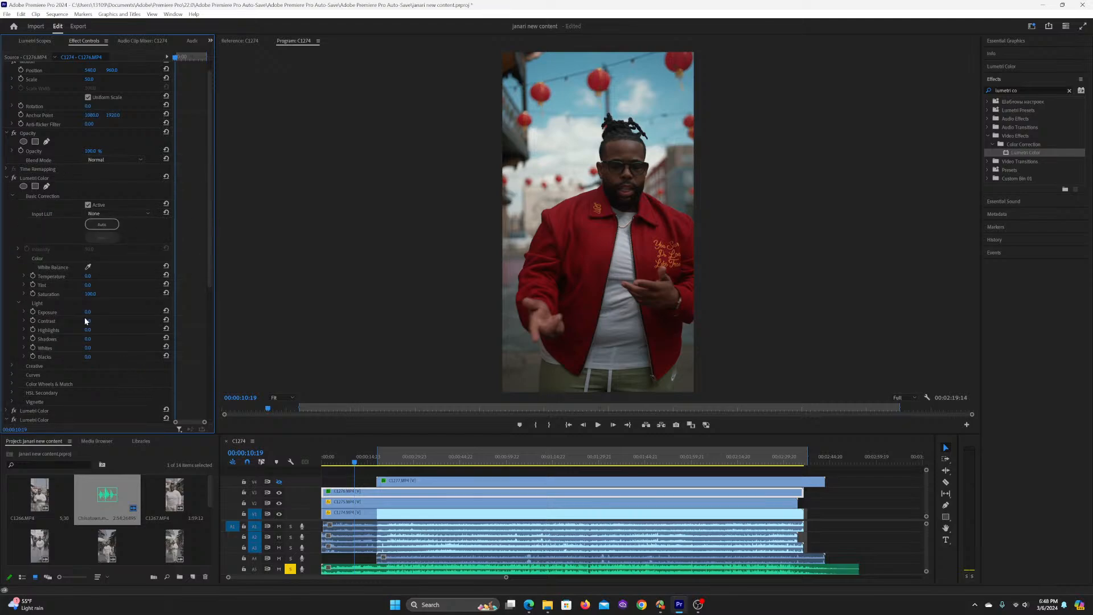
drag(87, 312, 91, 312)
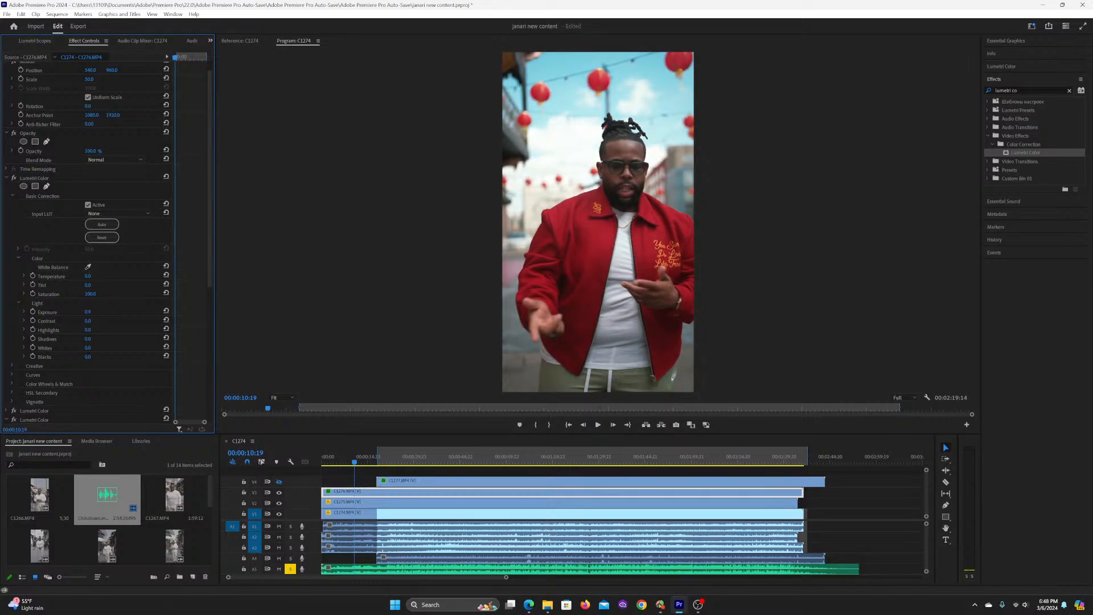
drag(88, 311, 84, 312)
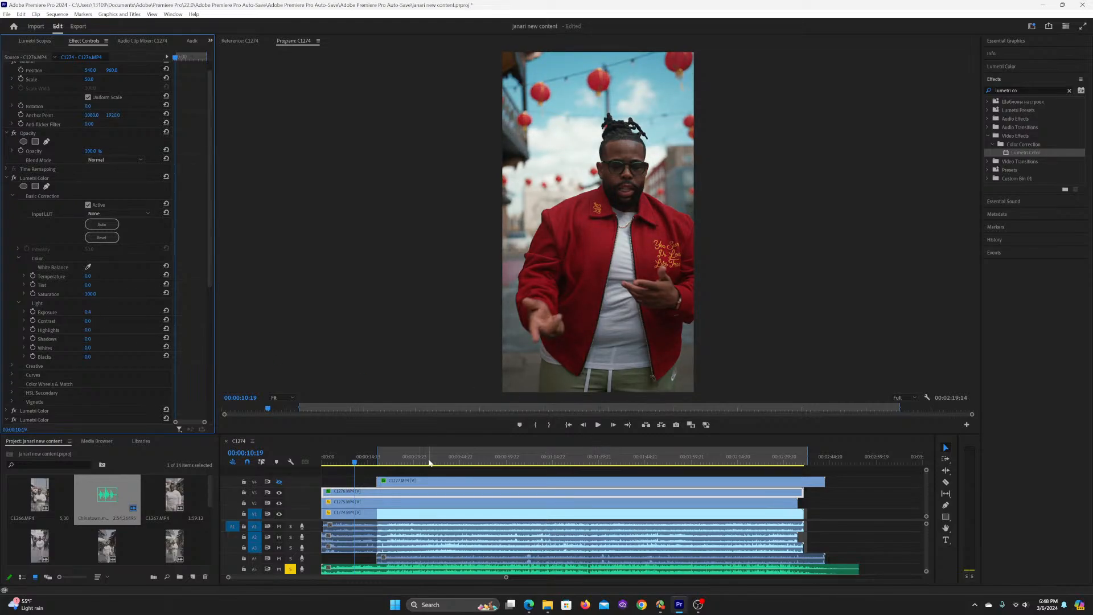
click(333, 469)
key(Home)
key(ctrl+s)
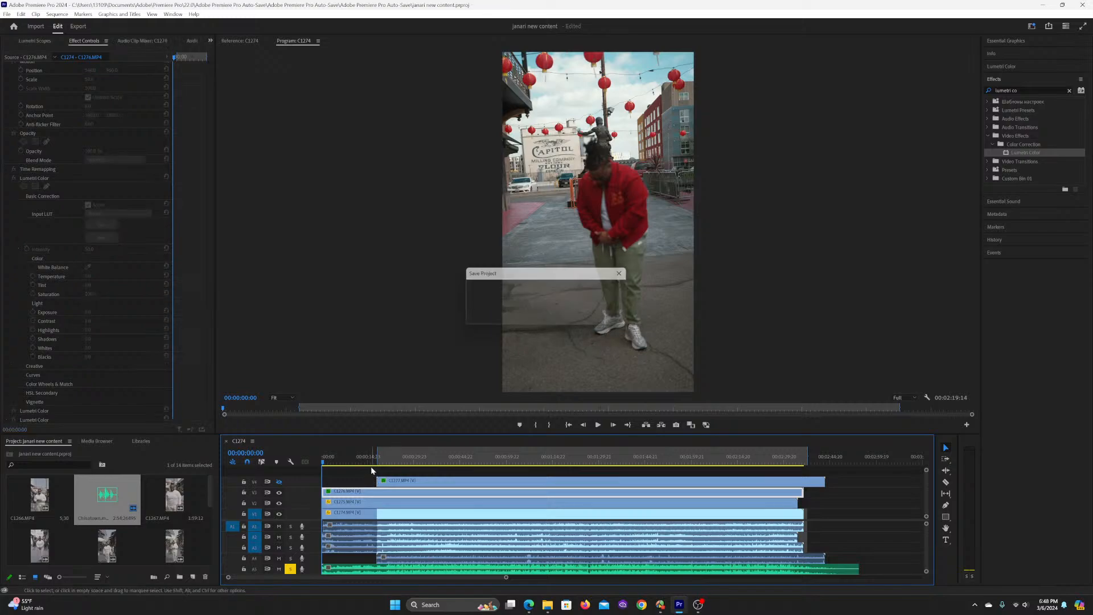
Step: Play the sequence from its start to 00:00:35:08 to review the grade
key(space)
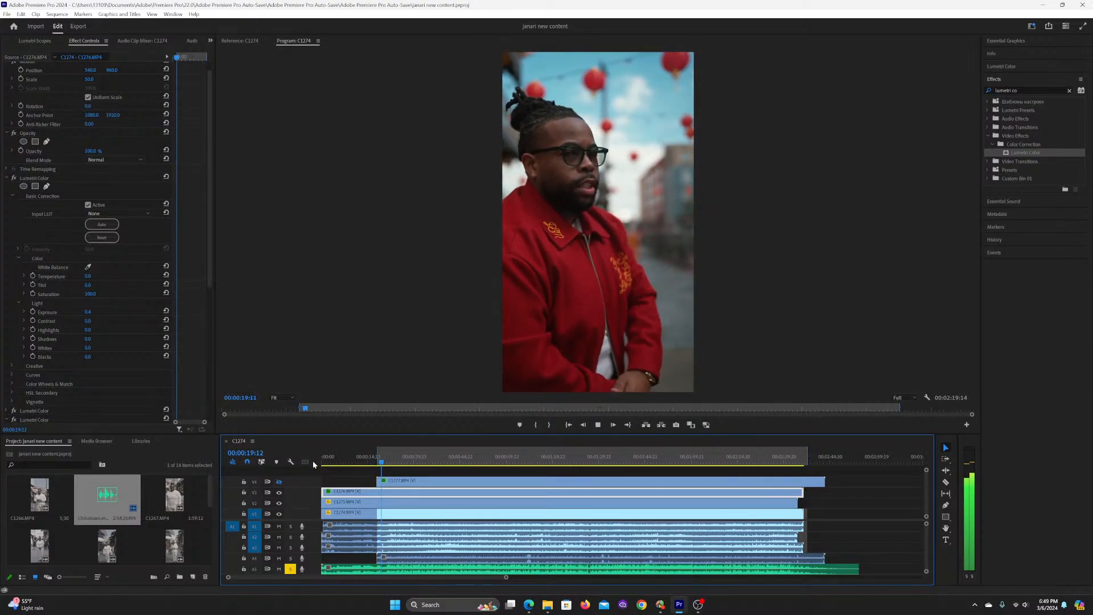
key(space)
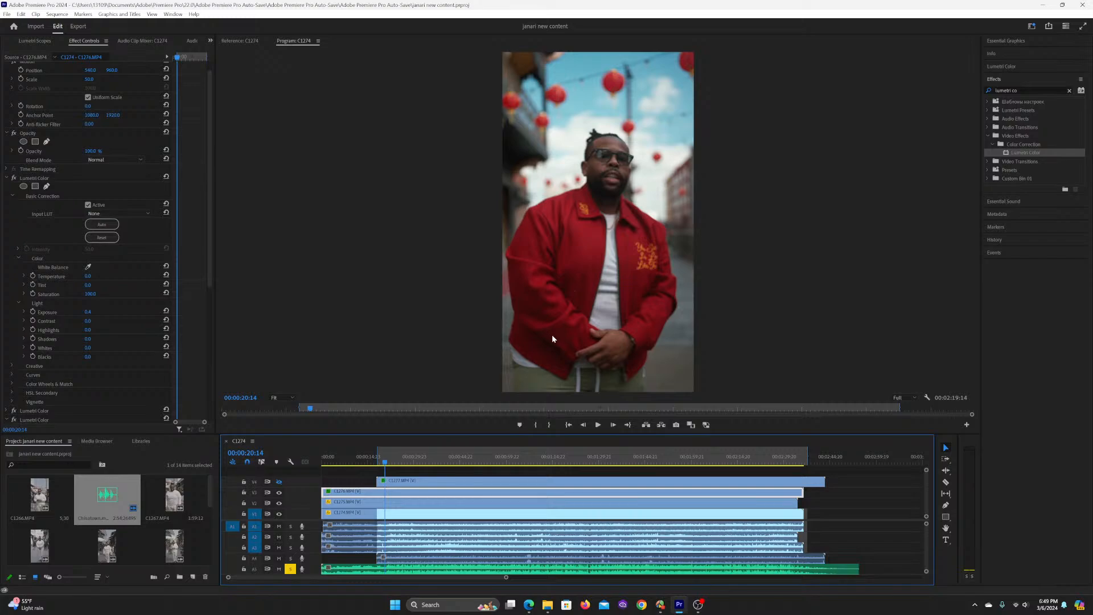
key(space)
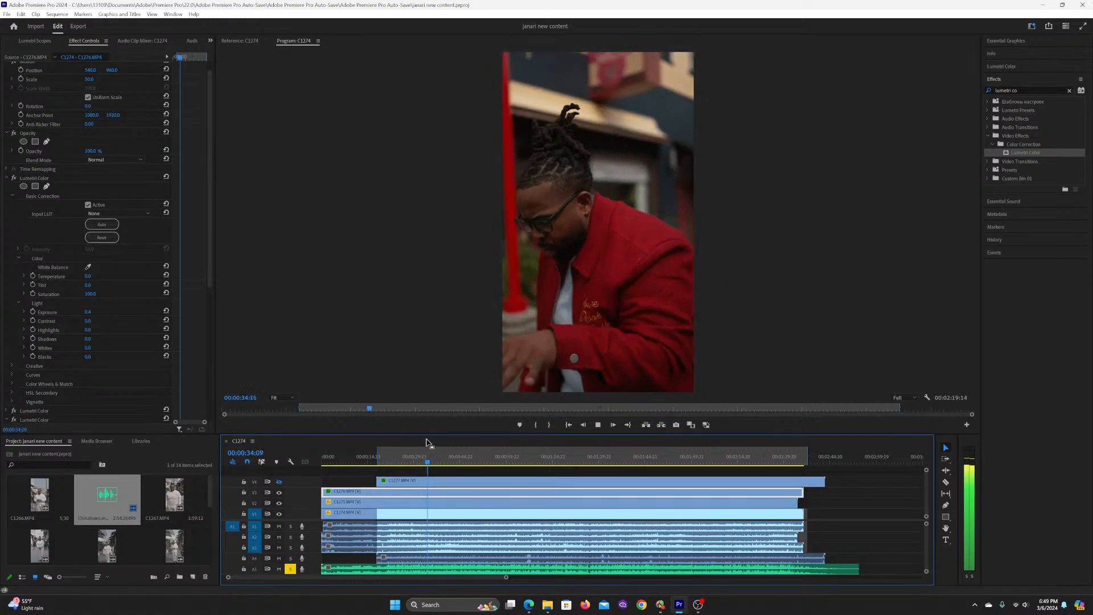
key(space)
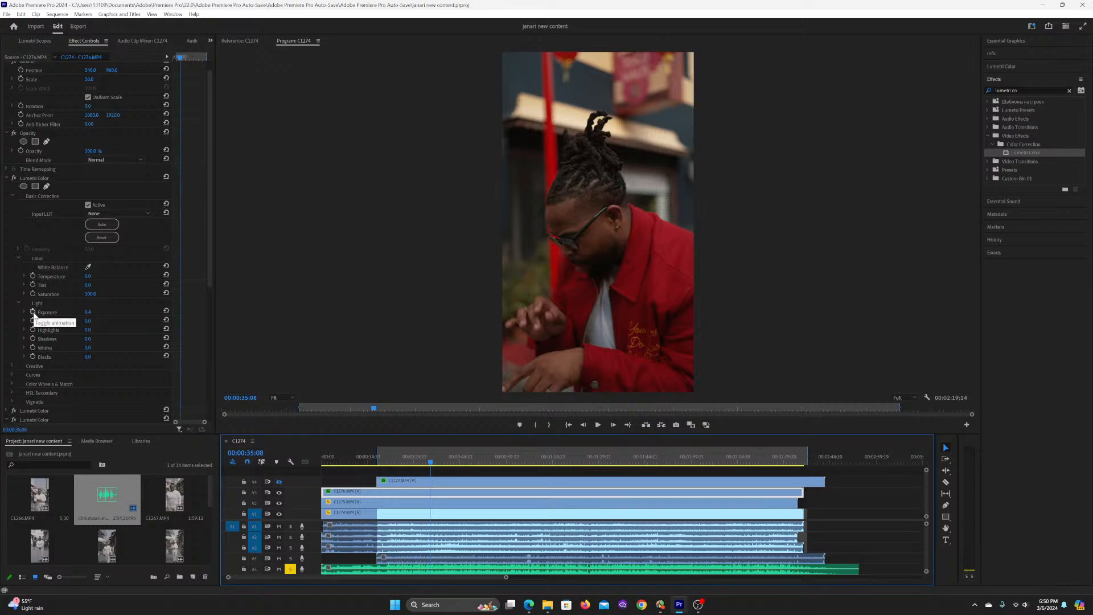
Step: Move the playhead back to 00:00:31:18 and add an Exposure keyframe in the first Lumetri Color effect
drag(425, 462, 418, 463)
key(space)
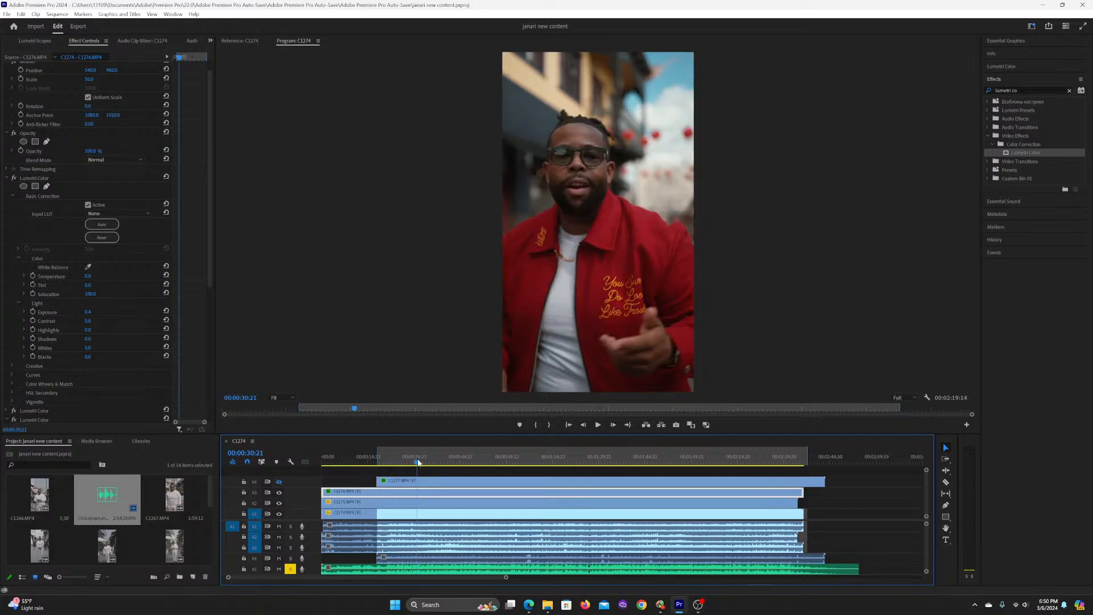
key(space)
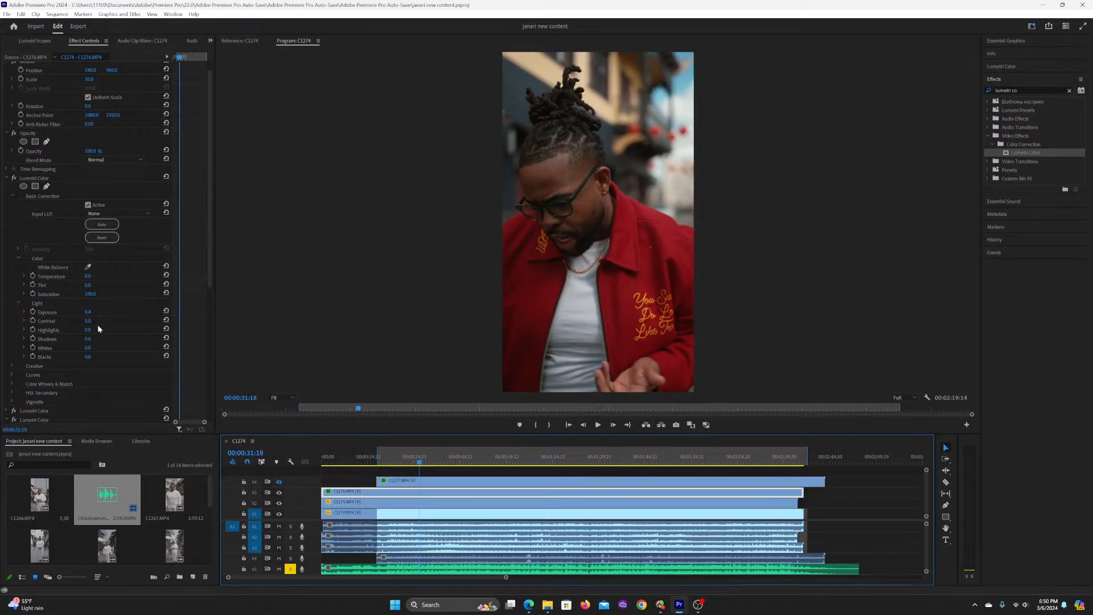
click(32, 312)
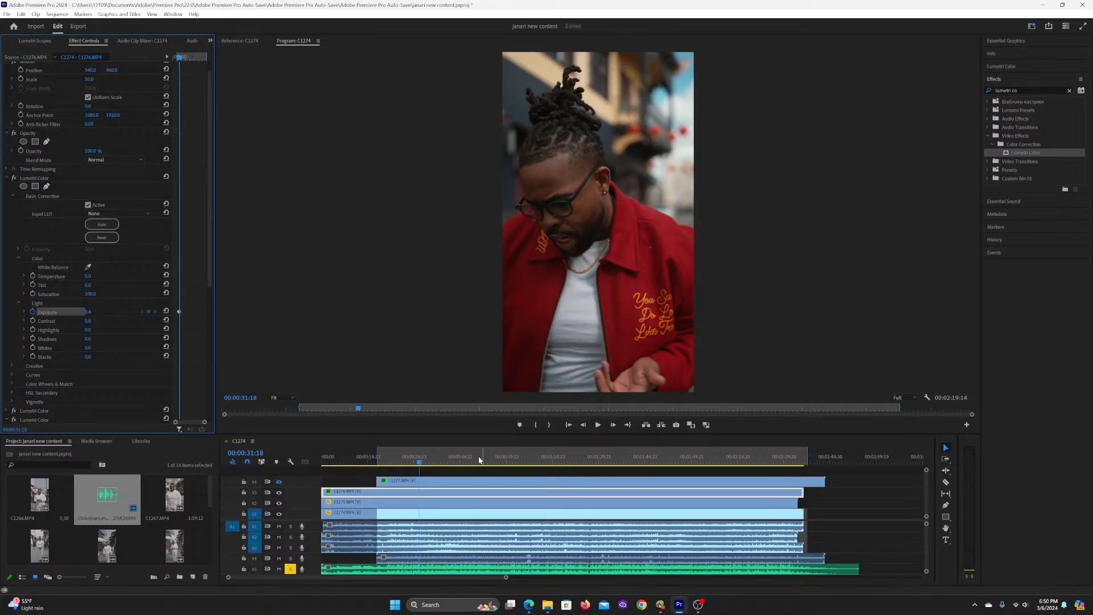
Step: Play on to 00:00:36:06, set Exposure to 1.1 there in the first Lumetri Color effect and save the project
key(space)
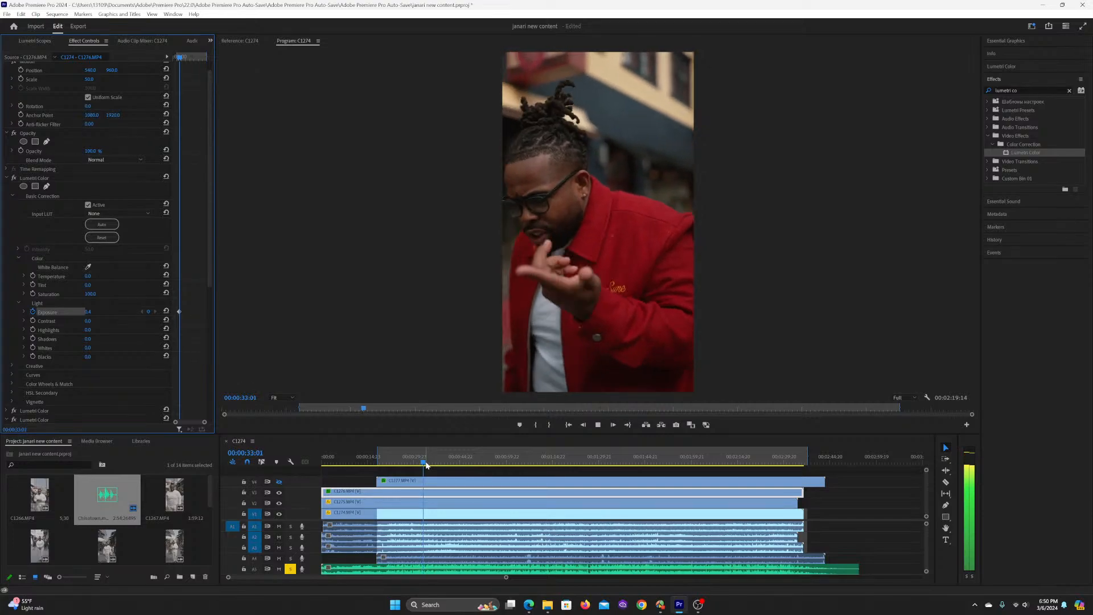
key(space)
key(space)
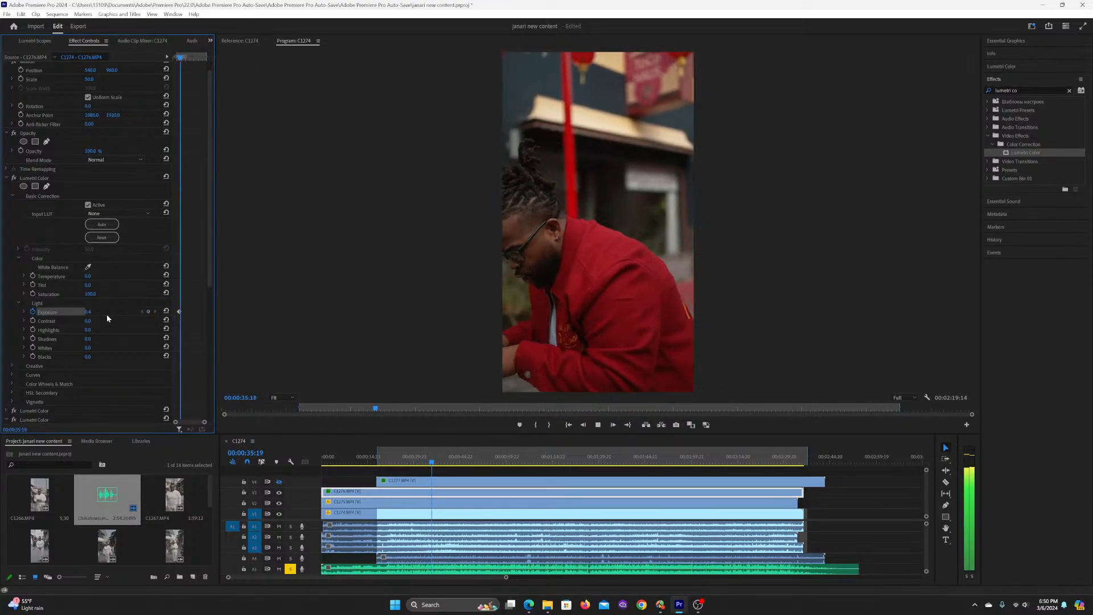
key(space)
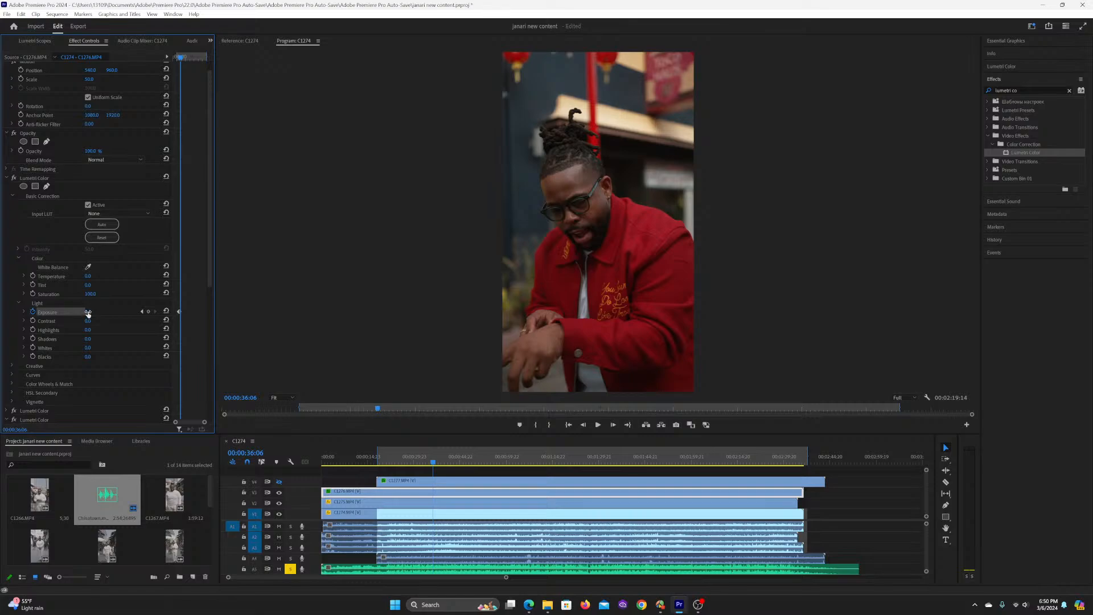
drag(87, 313, 111, 313)
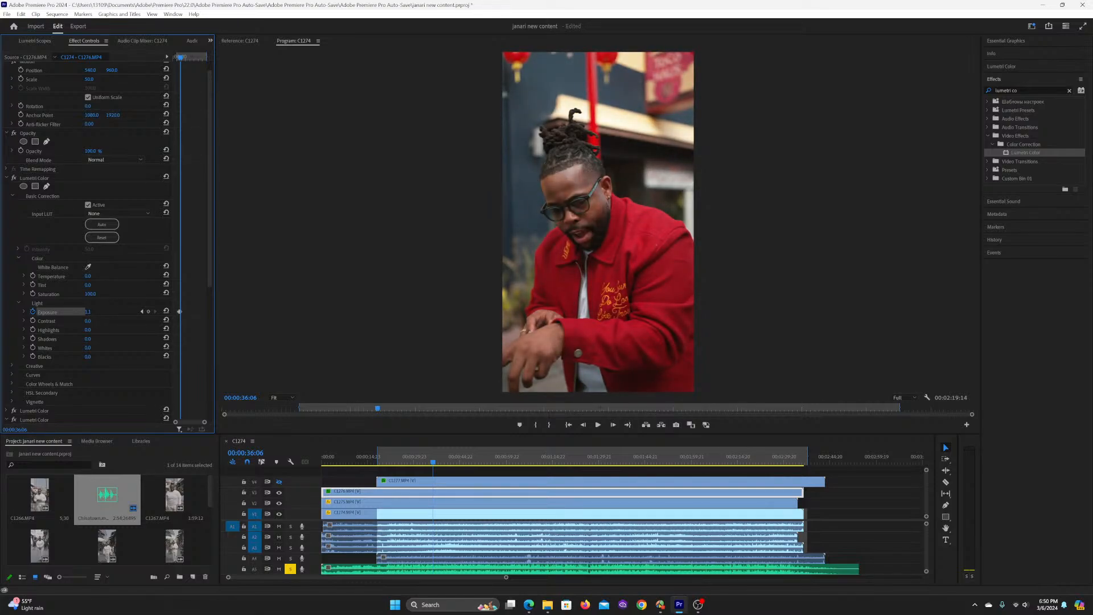
key(ctrl+s)
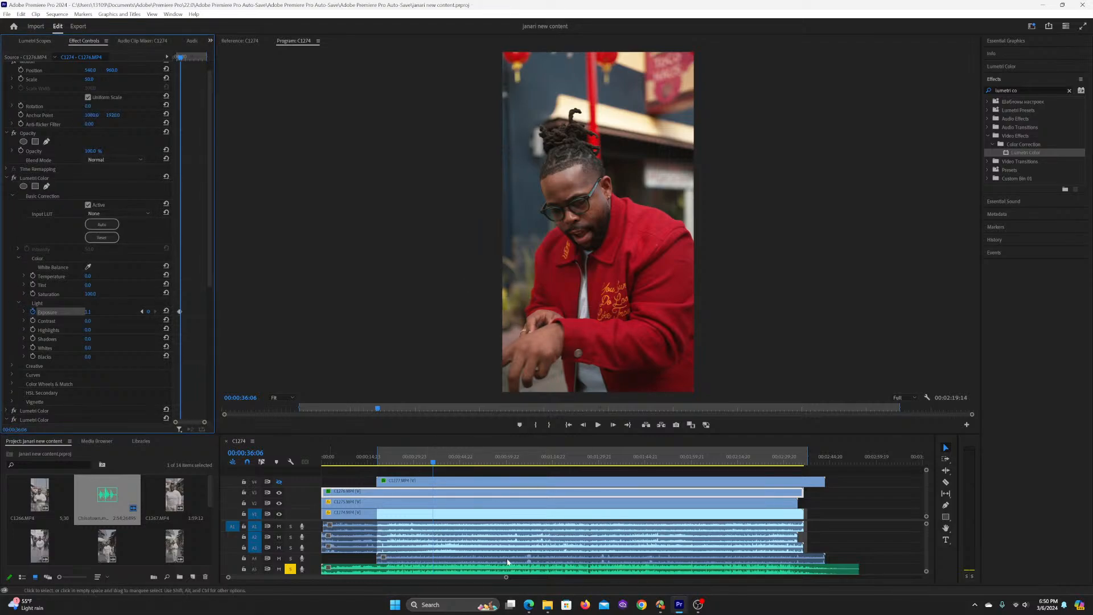
Step: Play the sequence from 00:00:30:14 to about 00:00:42 to review the exposure change
click(417, 460)
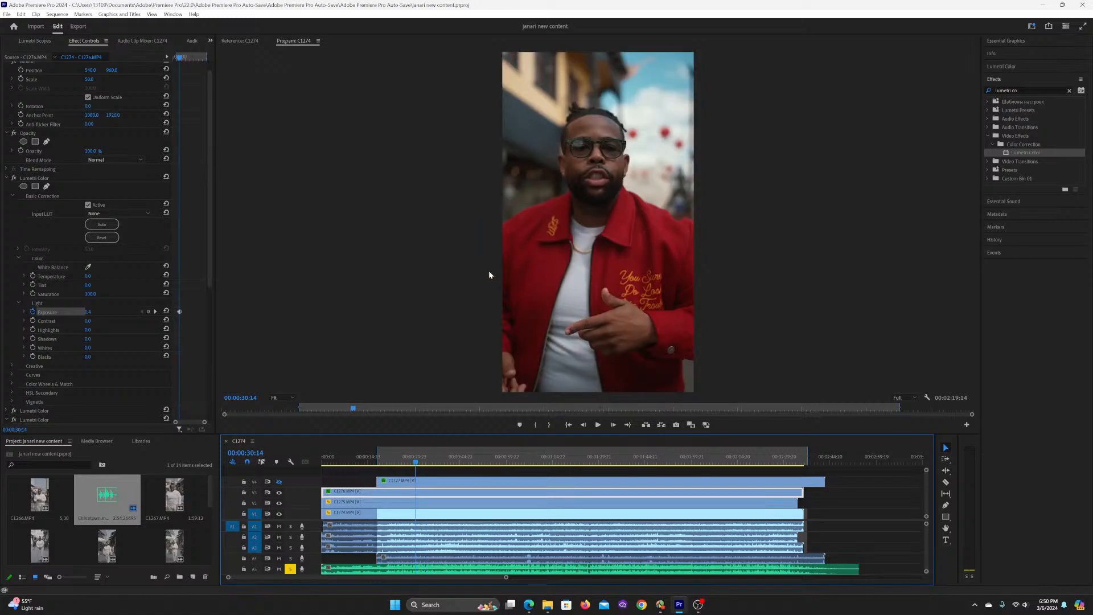
drag(86, 314, 94, 314)
key(space)
key(space)
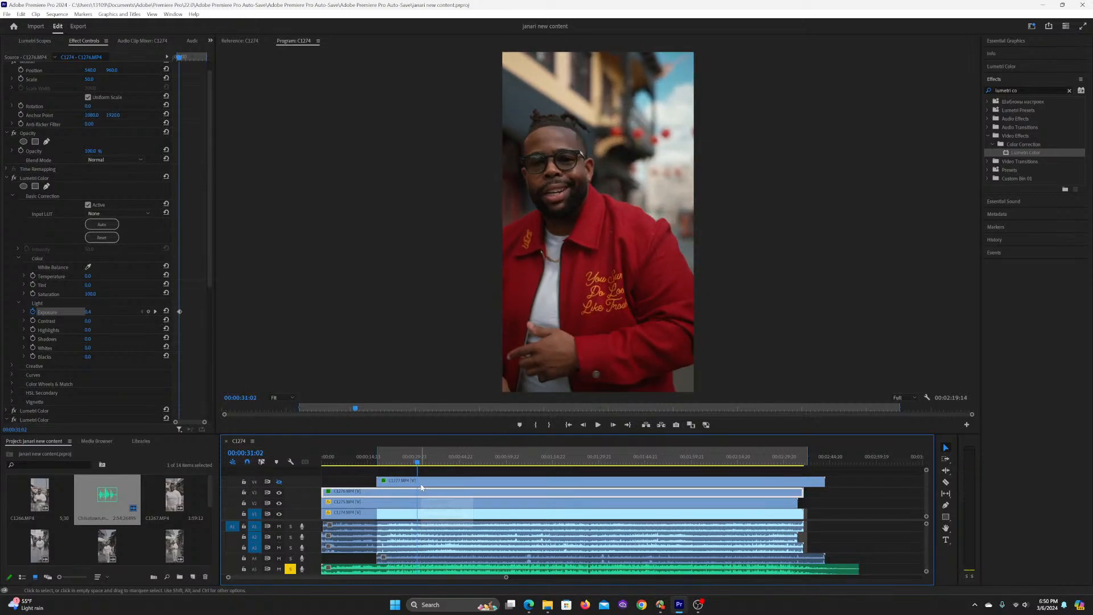
key(space)
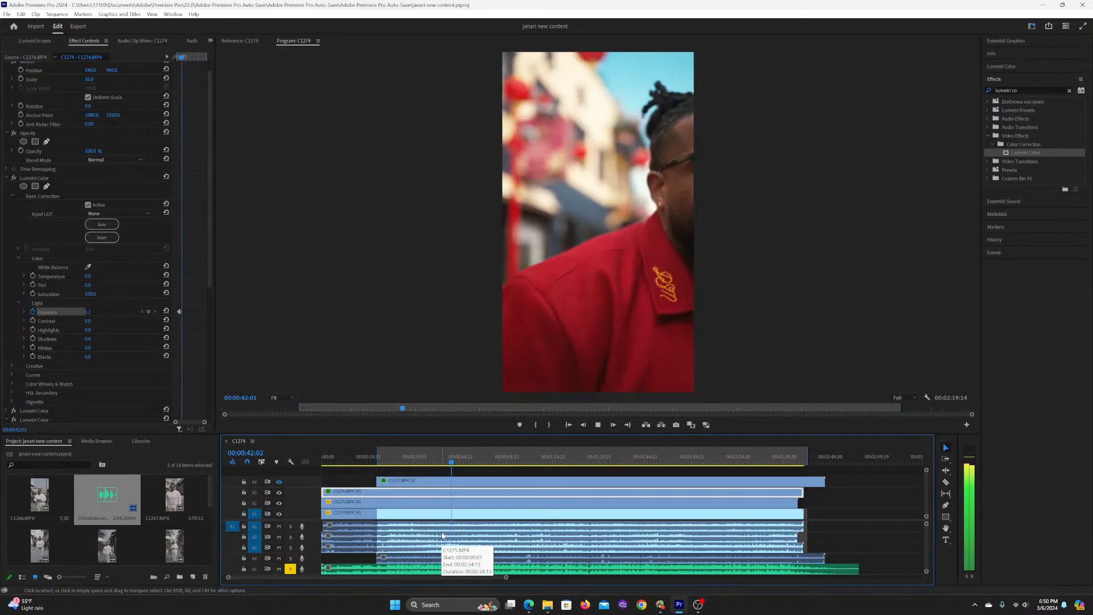
key(space)
Step: Move the playhead back to 00:00:42:00 and set Exposure to 0.4 there in the first Lumetri Color effect
drag(454, 463, 455, 465)
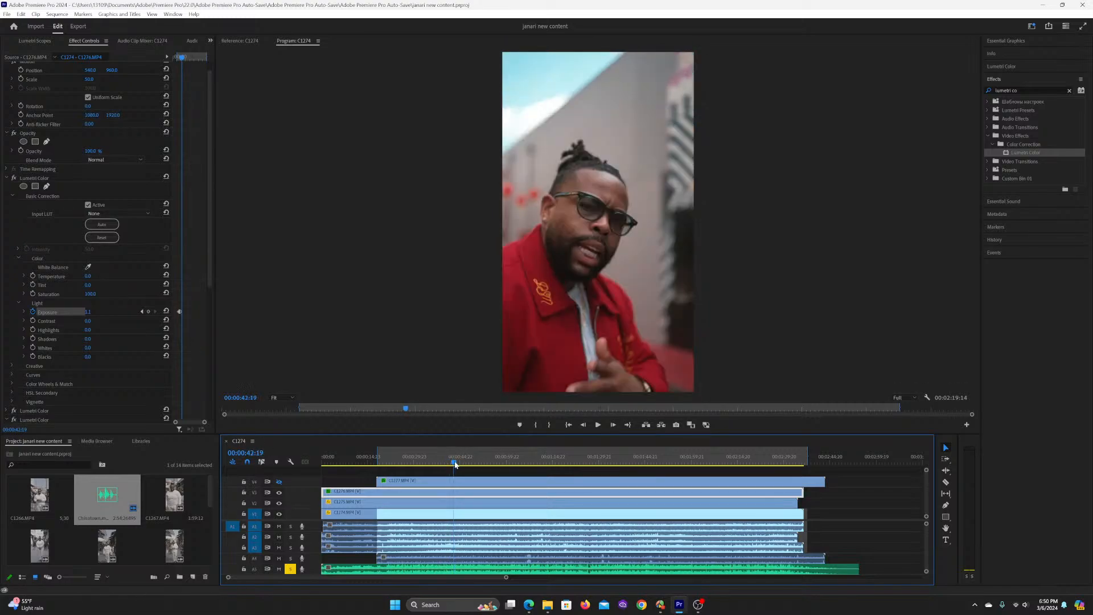
key(Left)
key(Left)
key(Left)
key(Left)
key(Left)
key(Left)
key(Left)
key(Left)
key(Left)
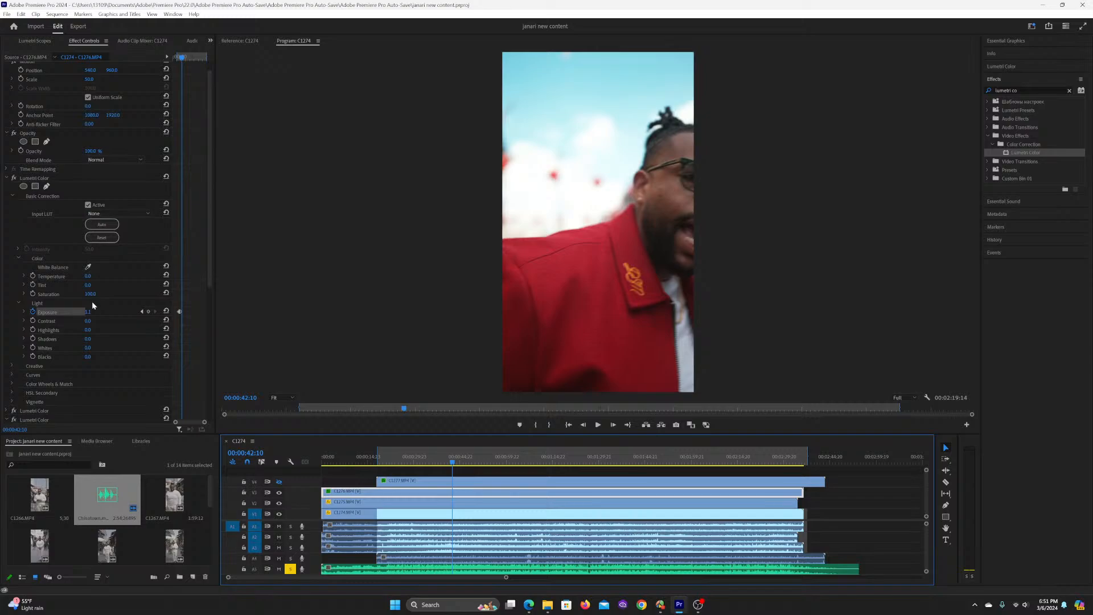
key(space)
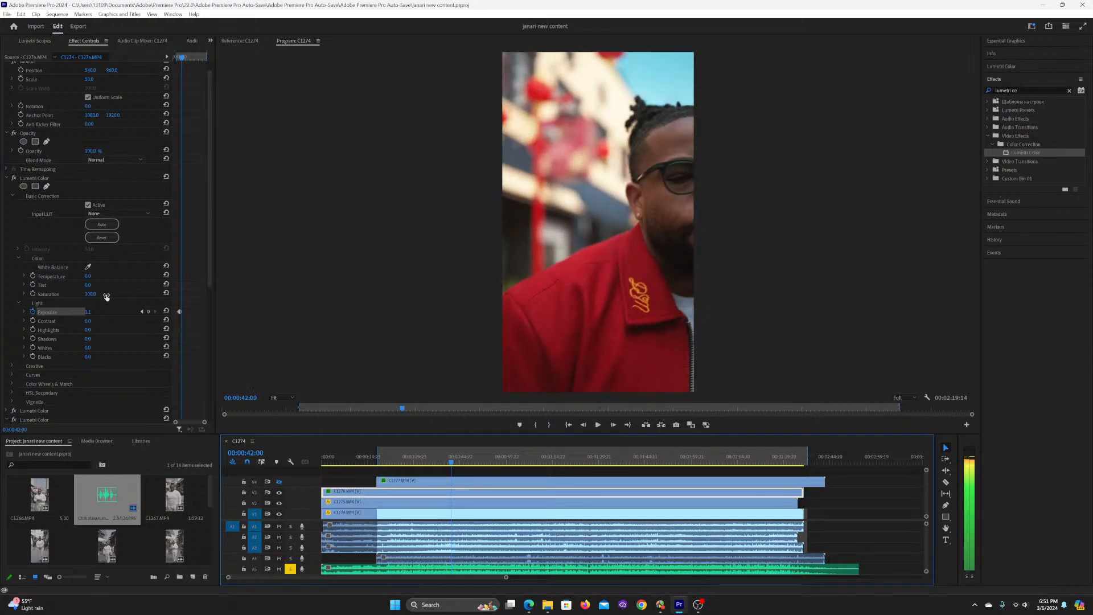
click(89, 313)
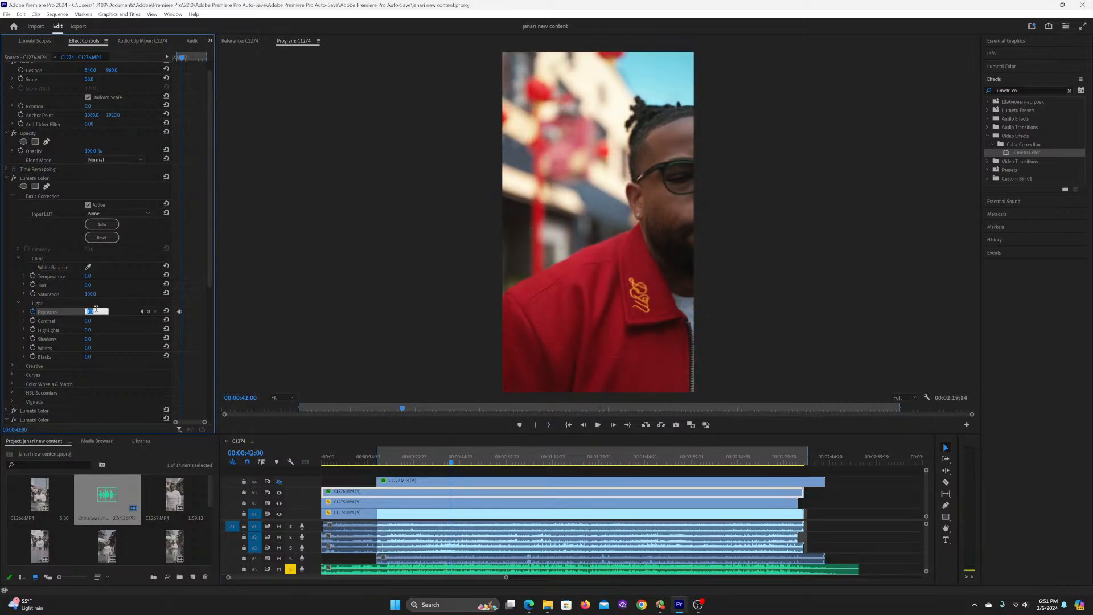
text(0.4)
key(Return)
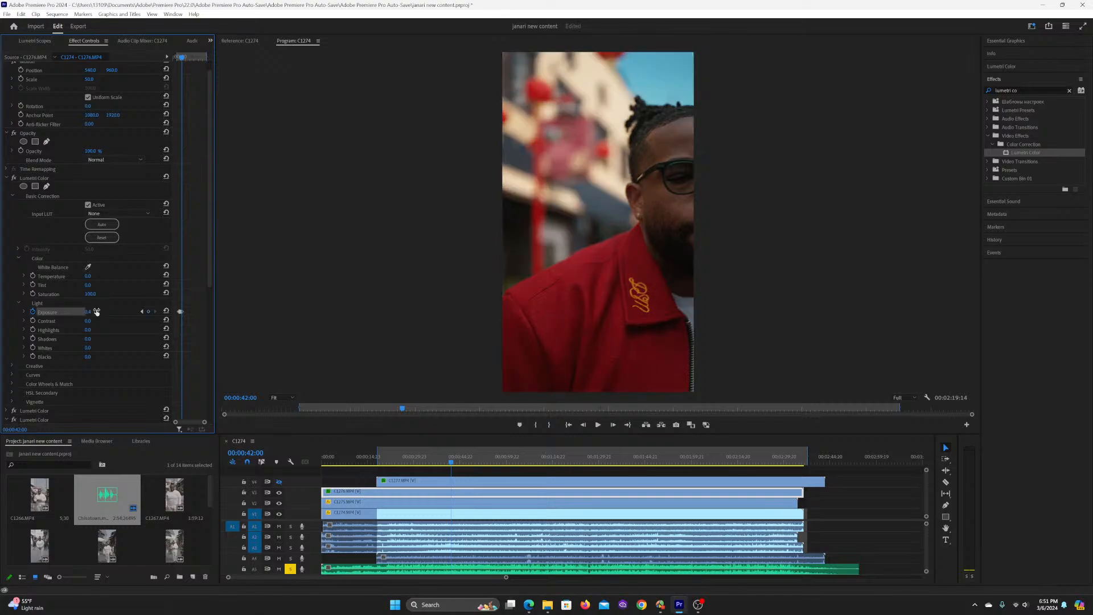
Step: Play from 00:00:38:10 to 00:00:46:08 and set Exposure to 1.1 there in the first Lumetri Color effect
click(442, 457)
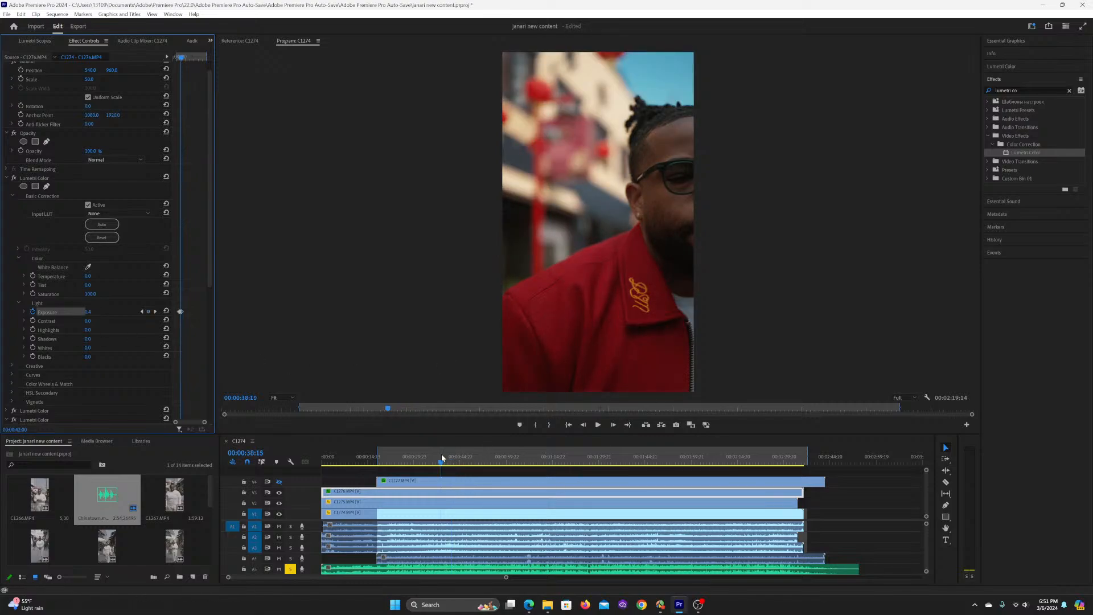
key(space)
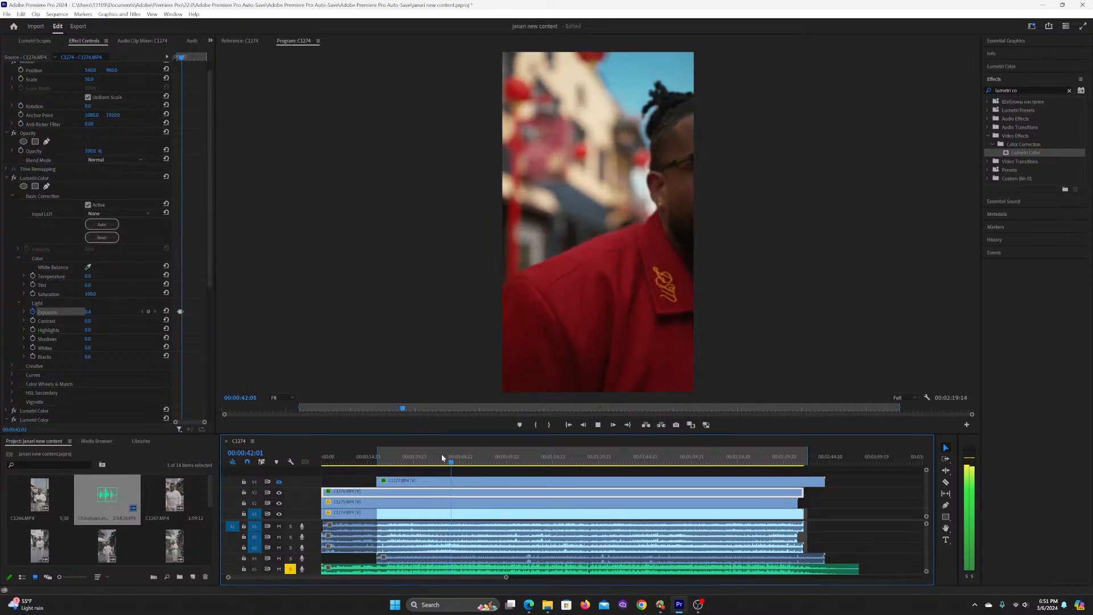
key(space)
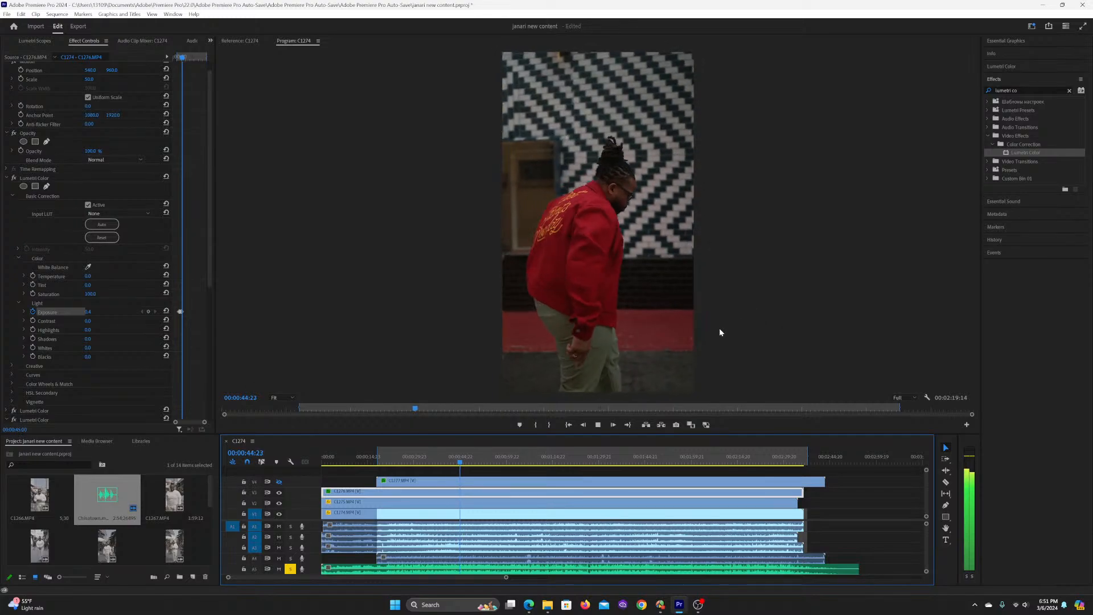
key(space)
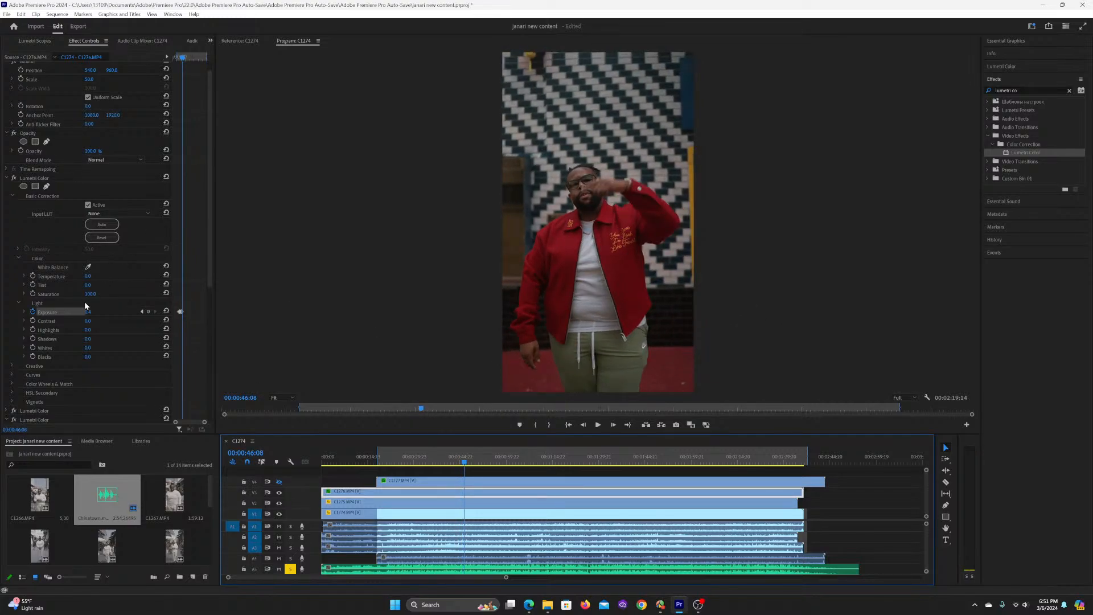
click(88, 311)
text(1.1)
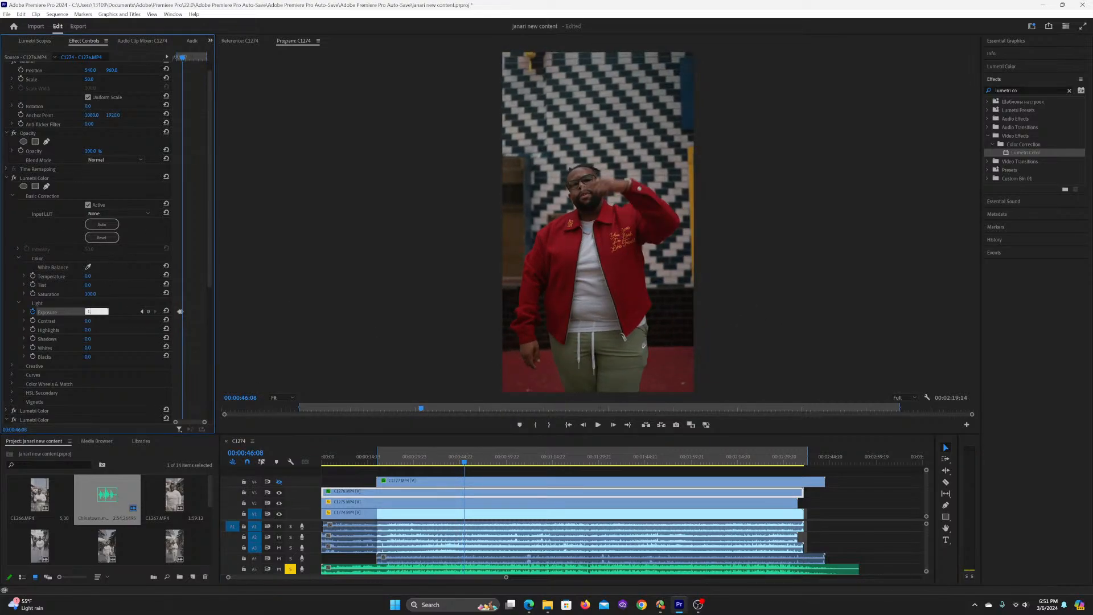
key(Return)
Step: Review the exposure keyframes by playing from 00:00:41:23 to 00:00:54:12, and save the project
click(451, 463)
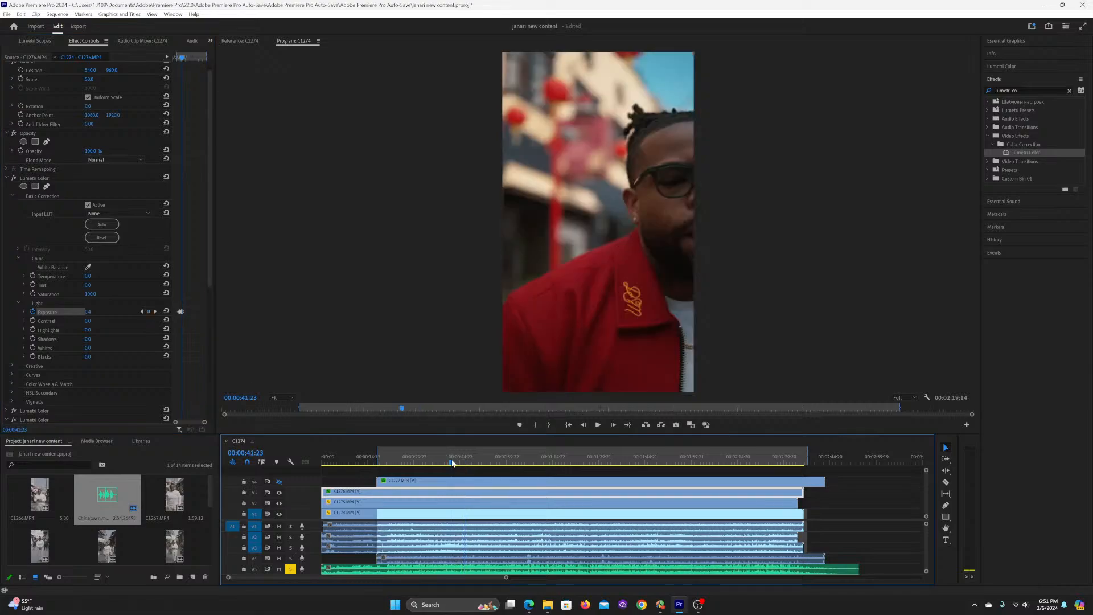
key(space)
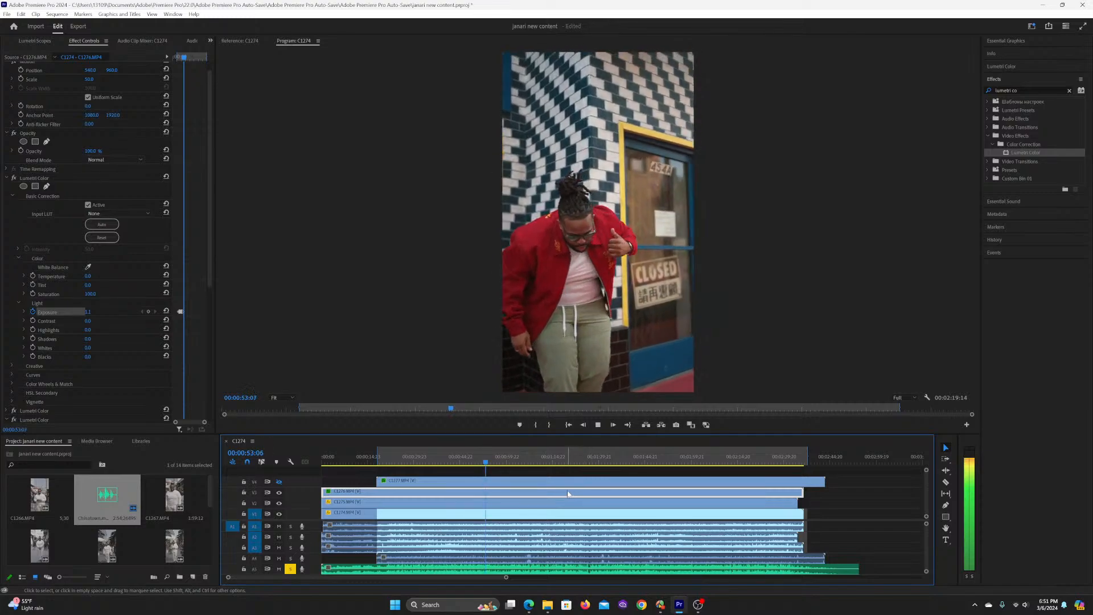
key(space)
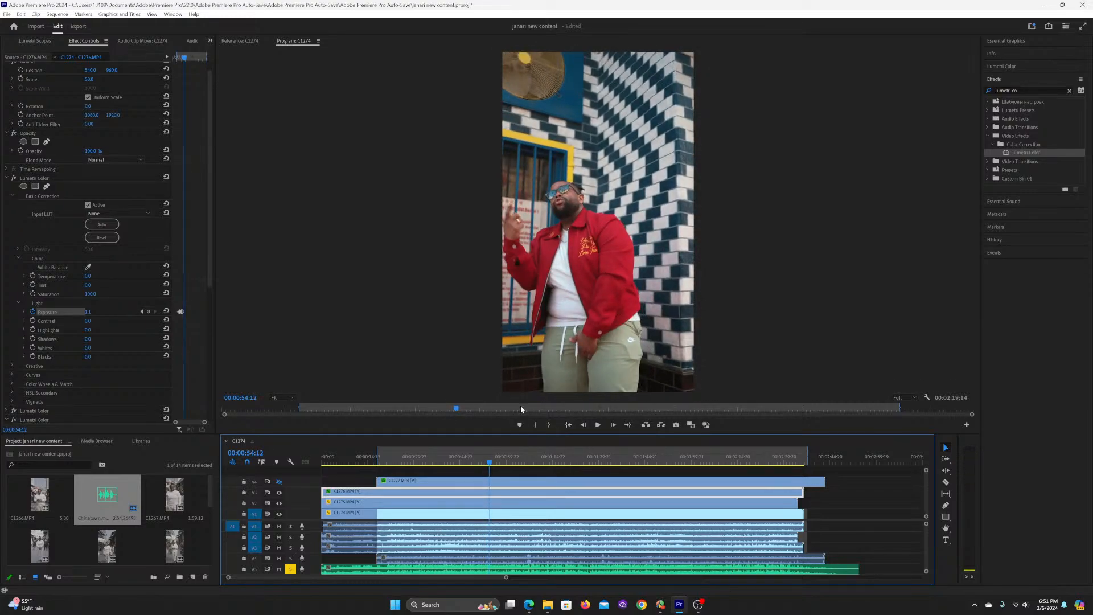
key(ctrl+s)
Step: Compare the shot with the first Lumetri Color effect off and on, then review playback up to 00:01:33:21 and save the project
click(13, 178)
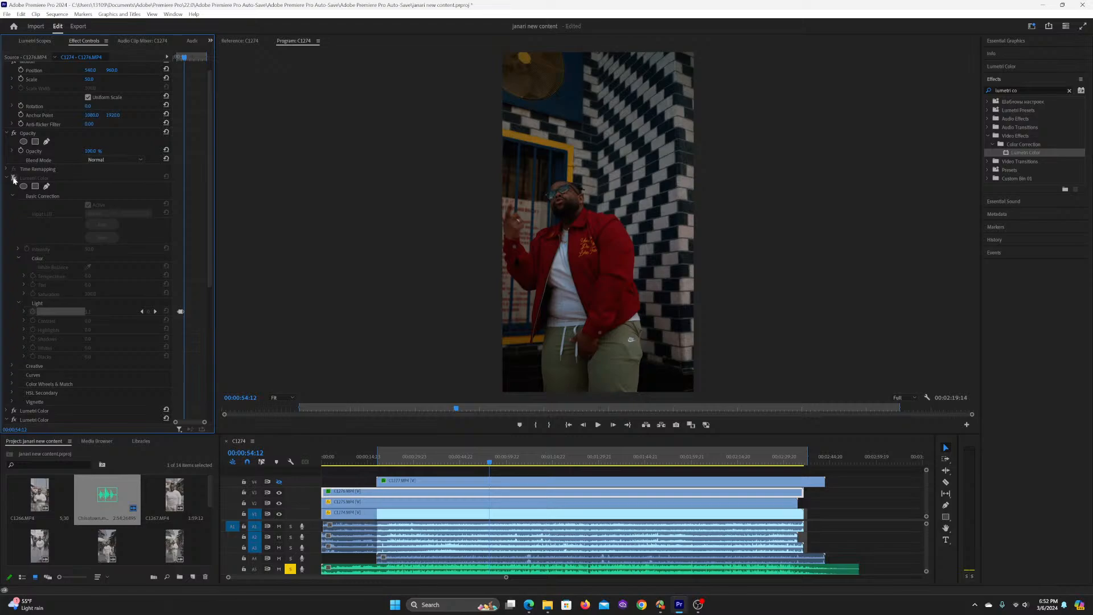
click(14, 178)
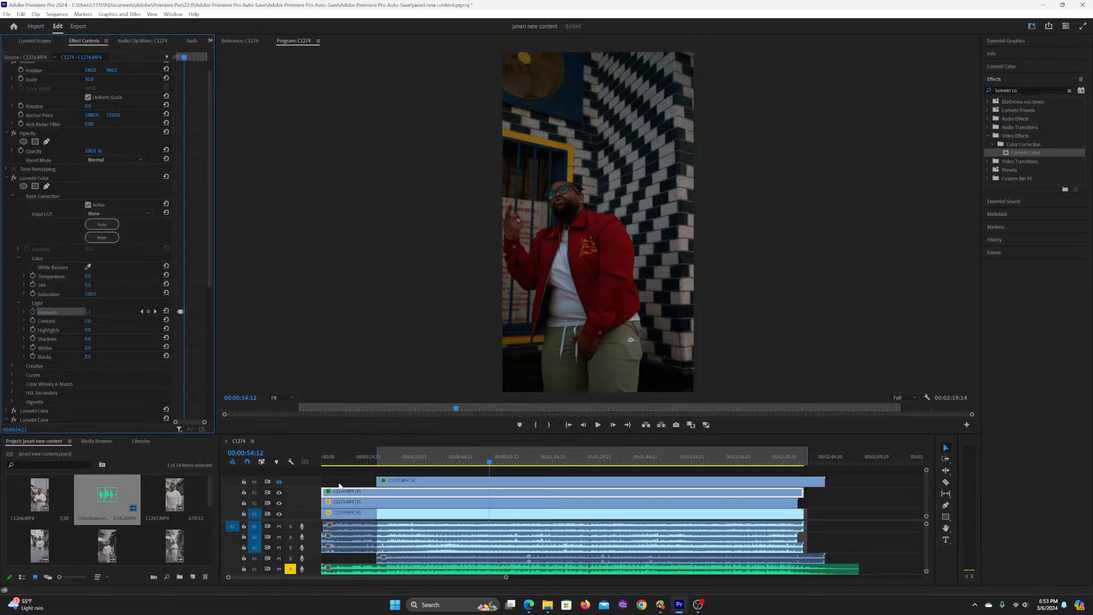
click(501, 474)
key(space)
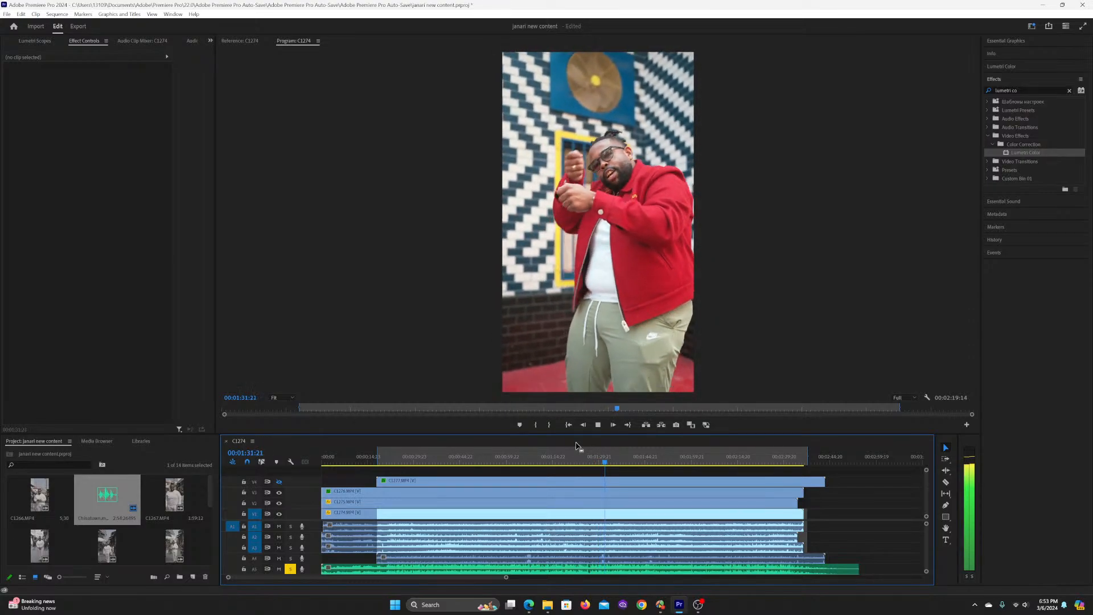
key(space)
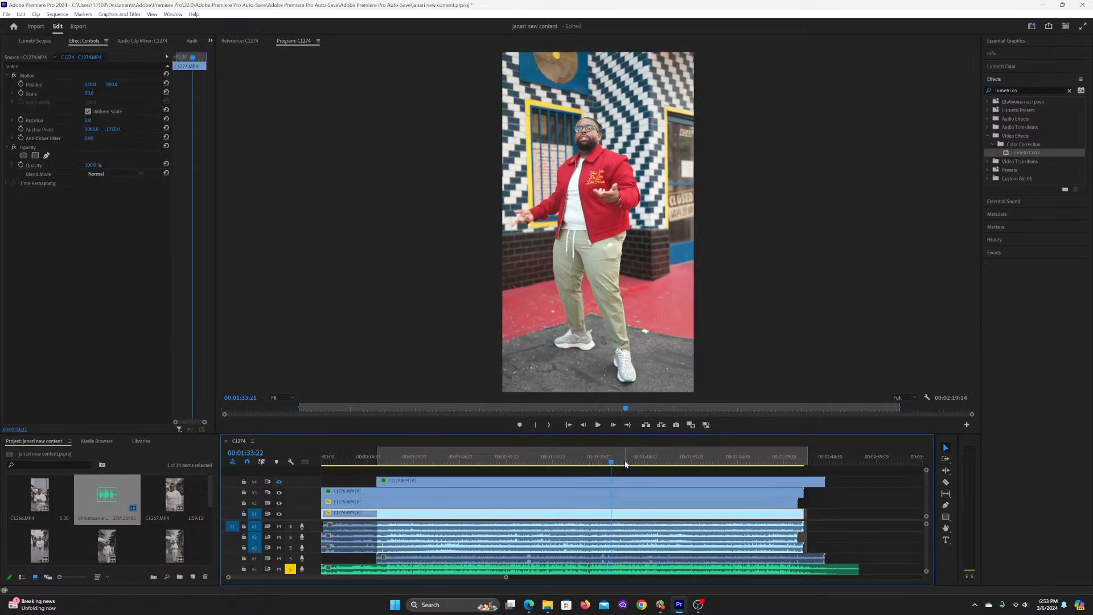
key(ctrl+s)
Step: Hide video track V3 and paste the three copied Lumetri Color effects onto clip C1275.MP4 on V2, with attribute times scaled
click(279, 492)
click(415, 460)
click(349, 460)
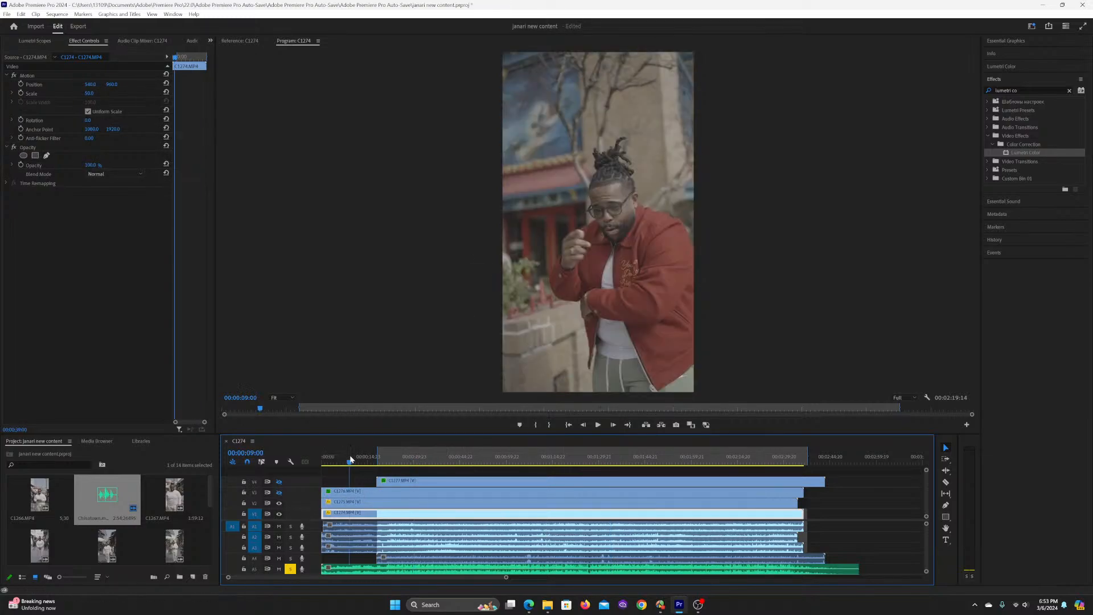
click(374, 503)
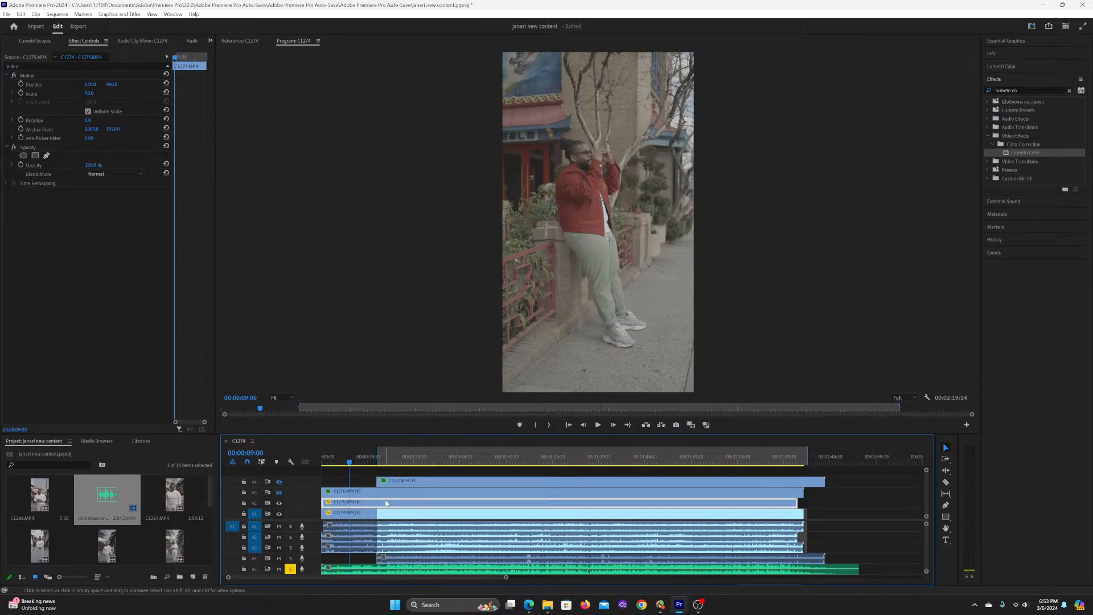
key(ctrl+alt+v)
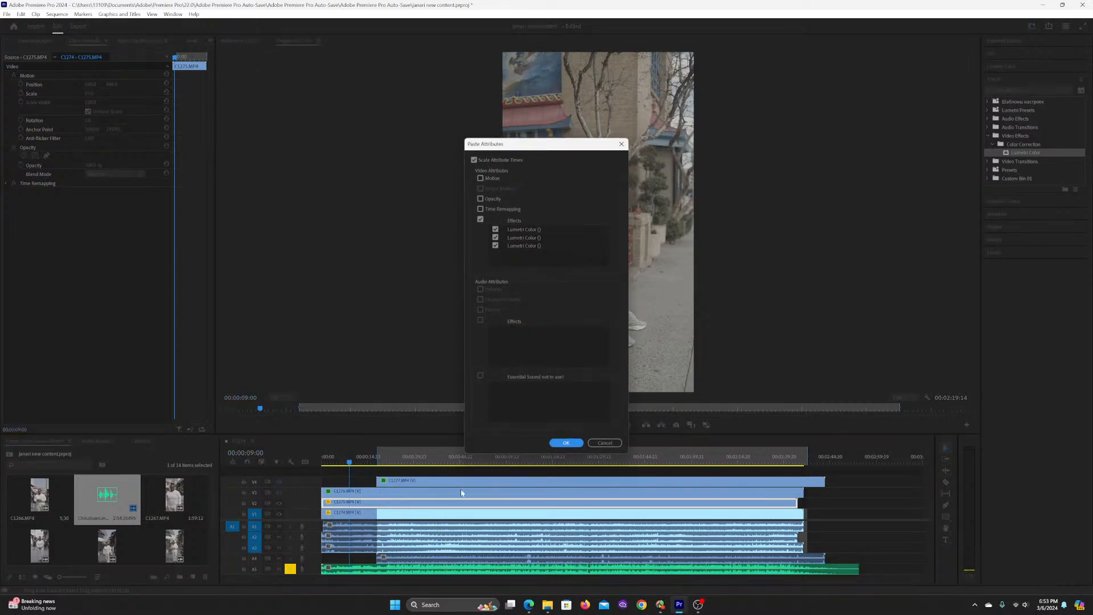
click(580, 442)
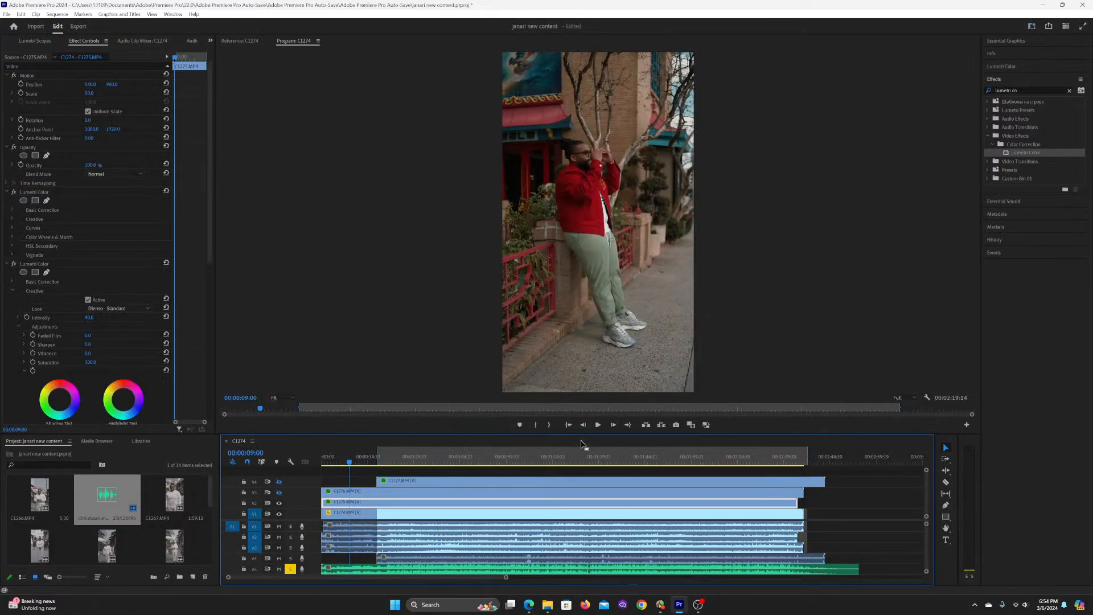
Step: Play C1275.MP4 from the sequence start to 00:00:11:02, expand Basic Correction and switch off its first Lumetri Color effect
key(Home)
key(space)
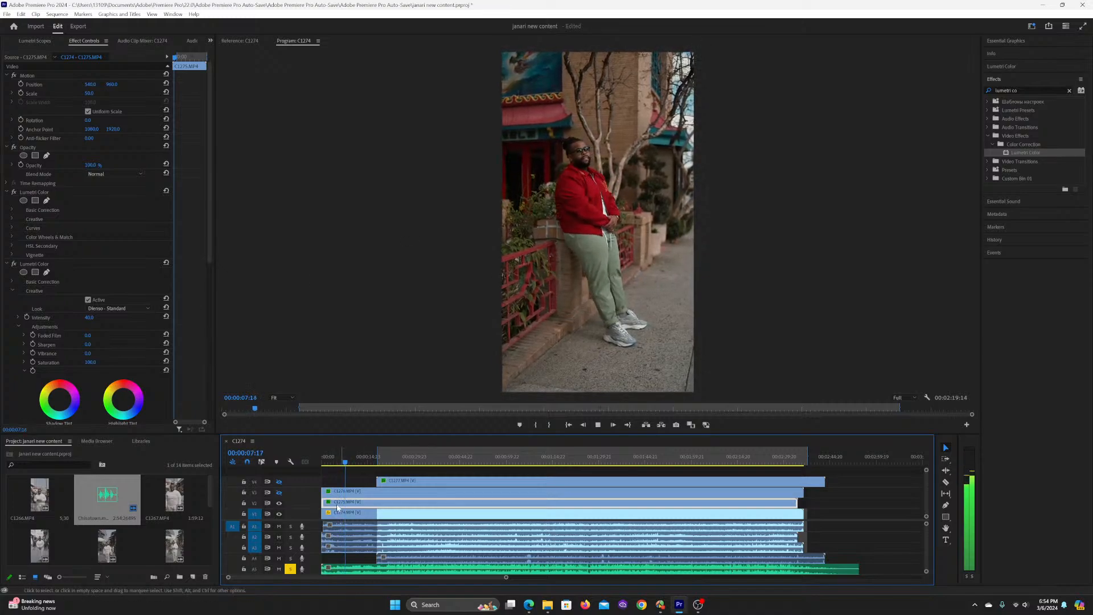
click(12, 210)
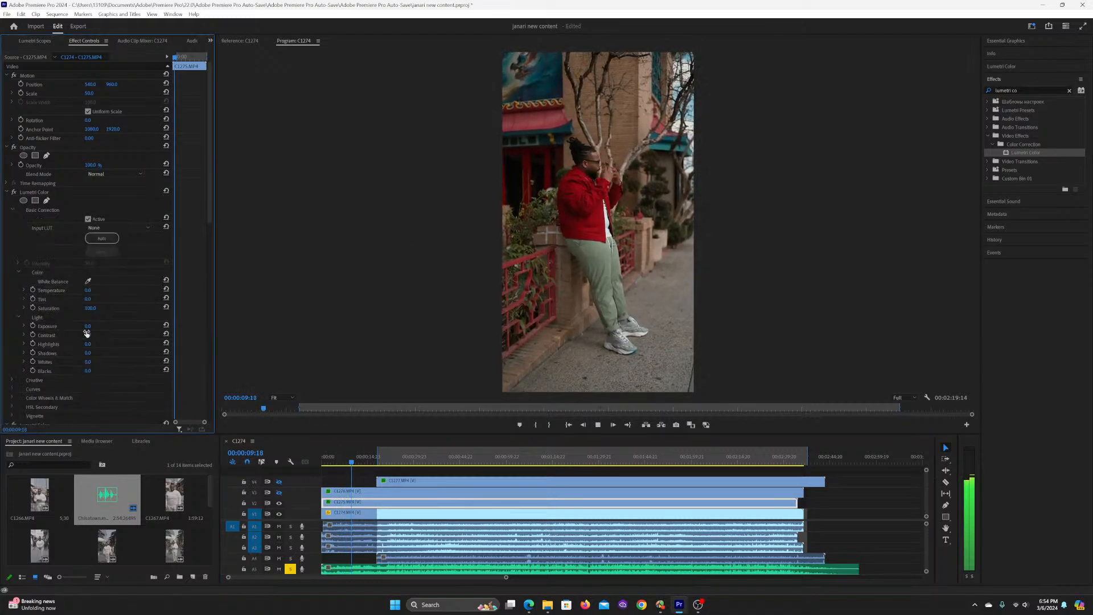
key(space)
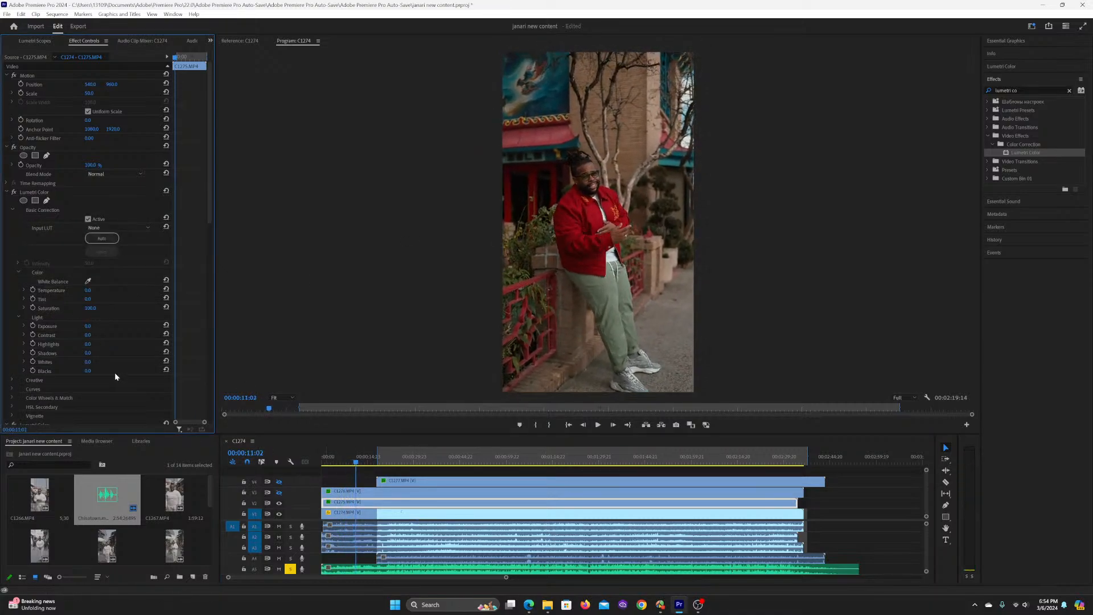
click(14, 192)
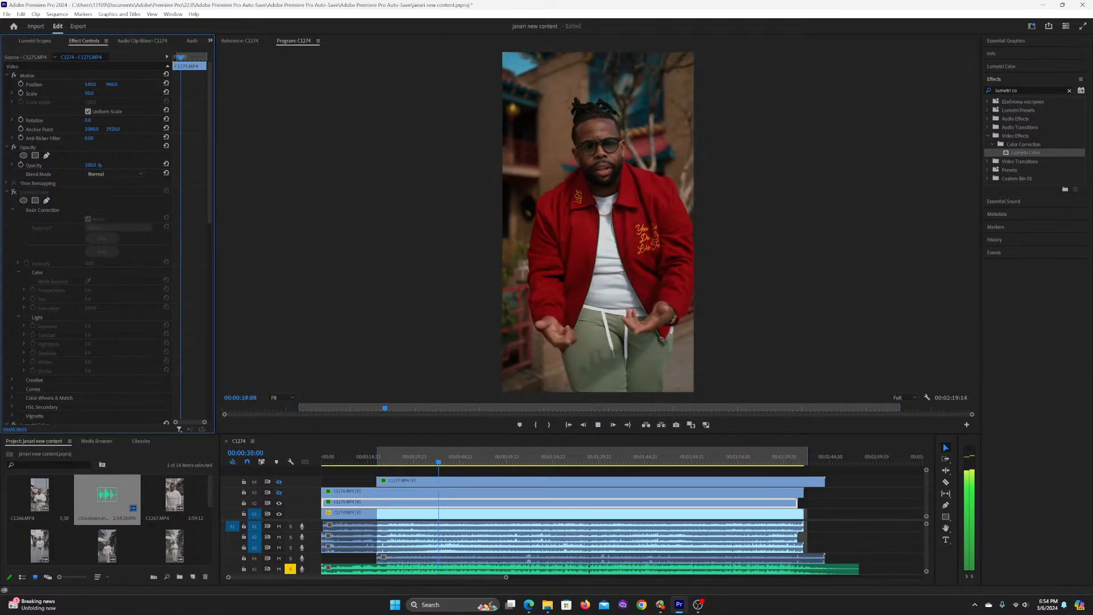
Step: Review the grade on C1275.MP4 during playback, pausing at 00:00:38:06 and continuing to 00:01:05:10
key(space)
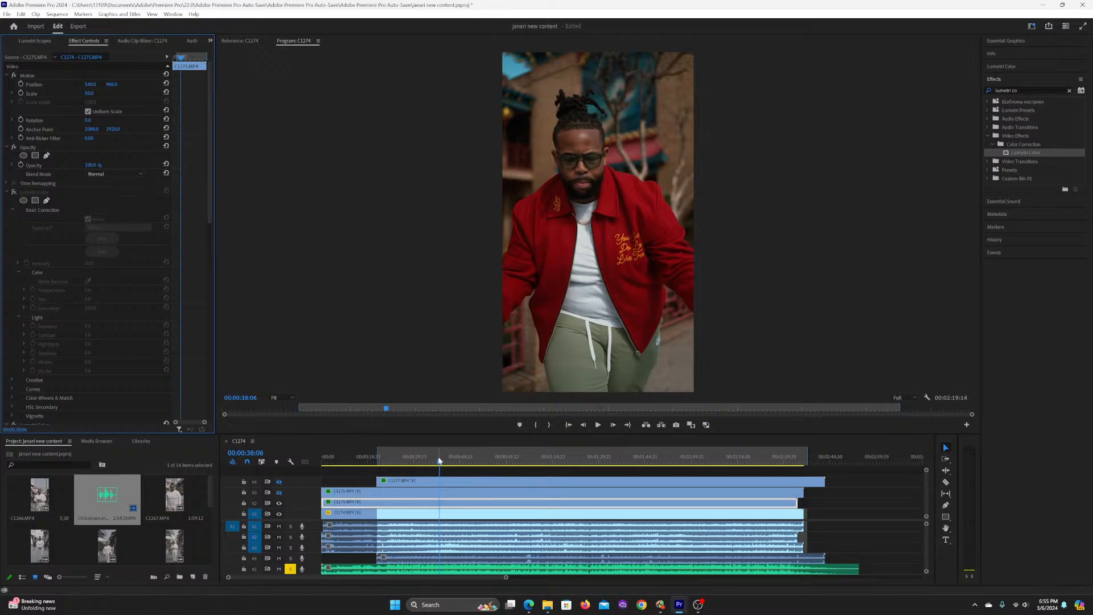
key(space)
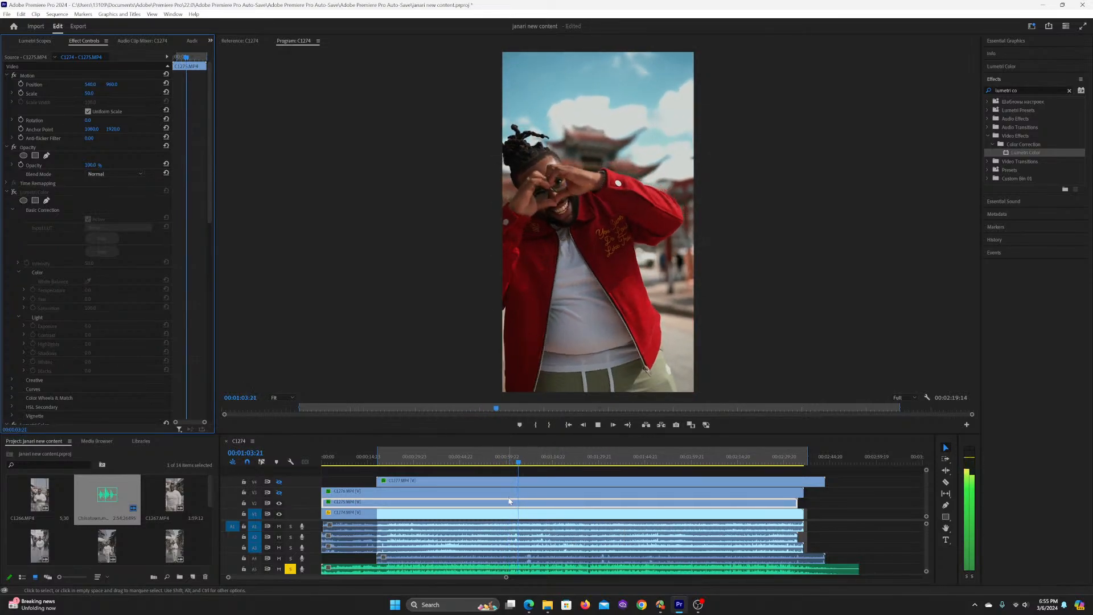
key(space)
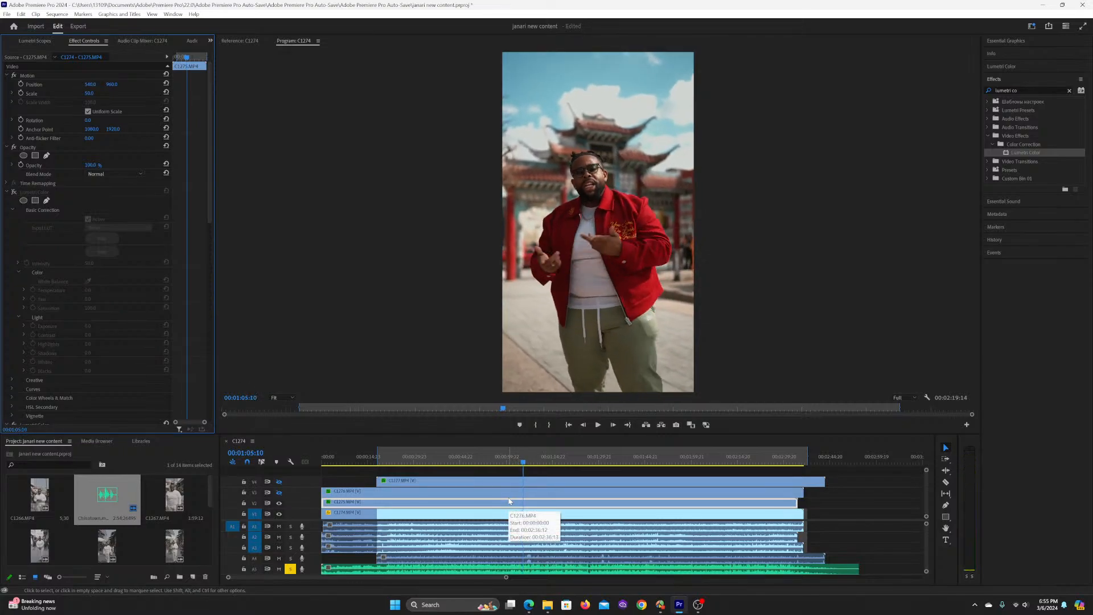
Step: Cut C1275.MP4 on track V2 at 00:01:05:09, where the location changes
key(c)
click(521, 454)
key(=)
key(=)
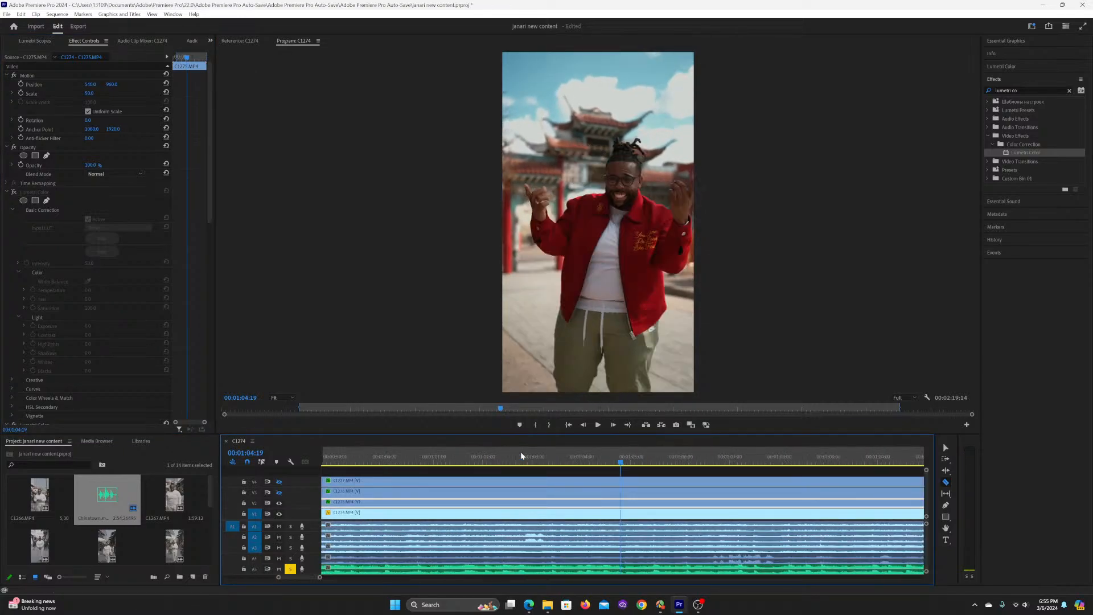
key(space)
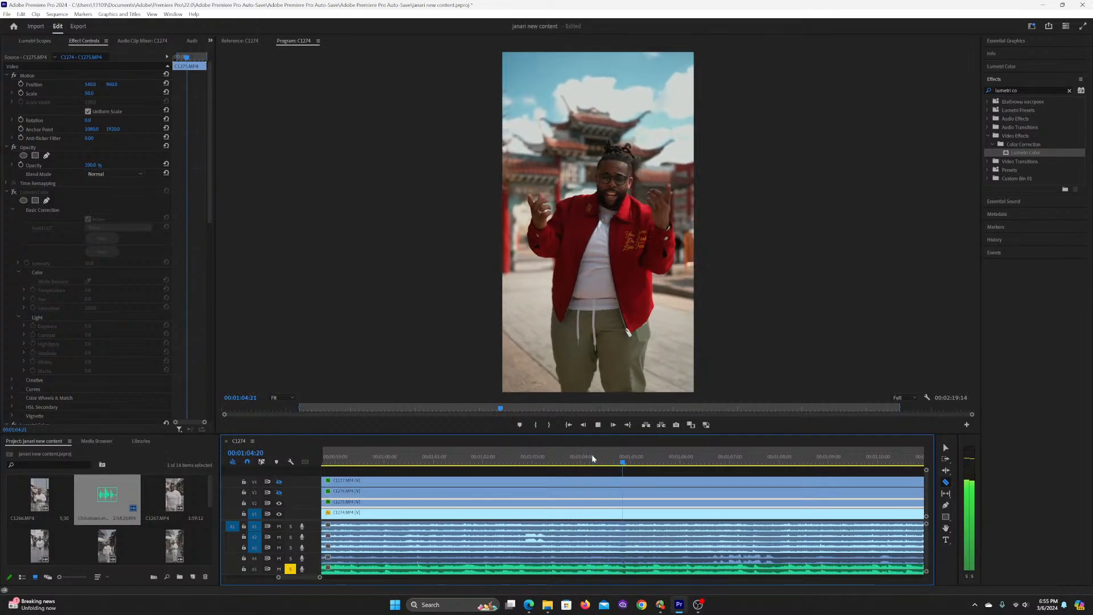
key(space)
click(650, 502)
key(v)
key(minus)
key(minus)
key(minus)
key(minus)
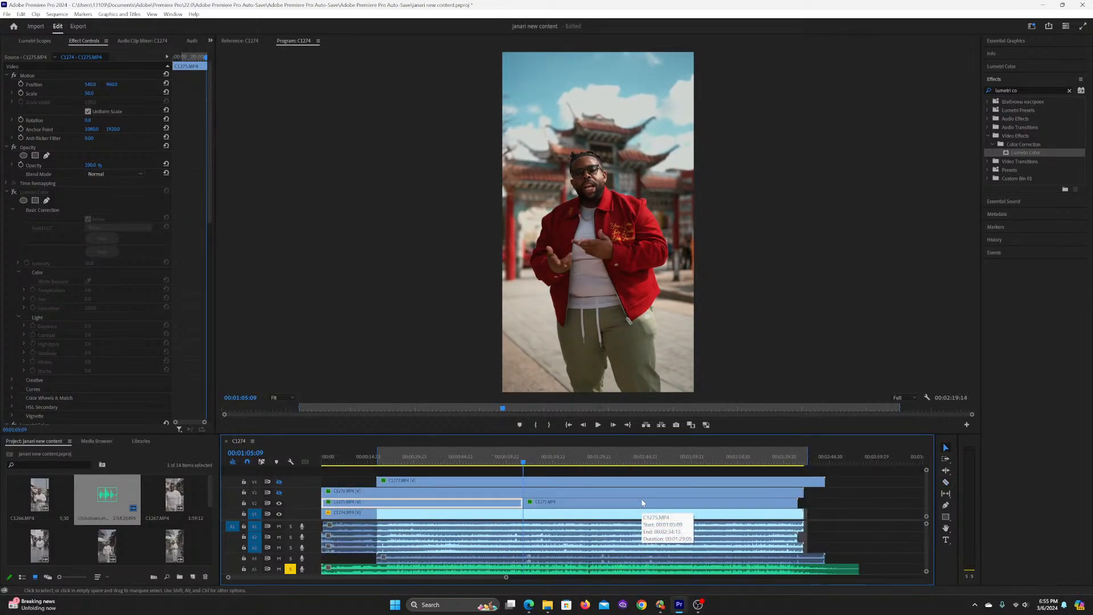
Step: Go to 00:00:16:15 in the first part of C1275.MP4 and switch its first Lumetri Color effect back on
click(366, 457)
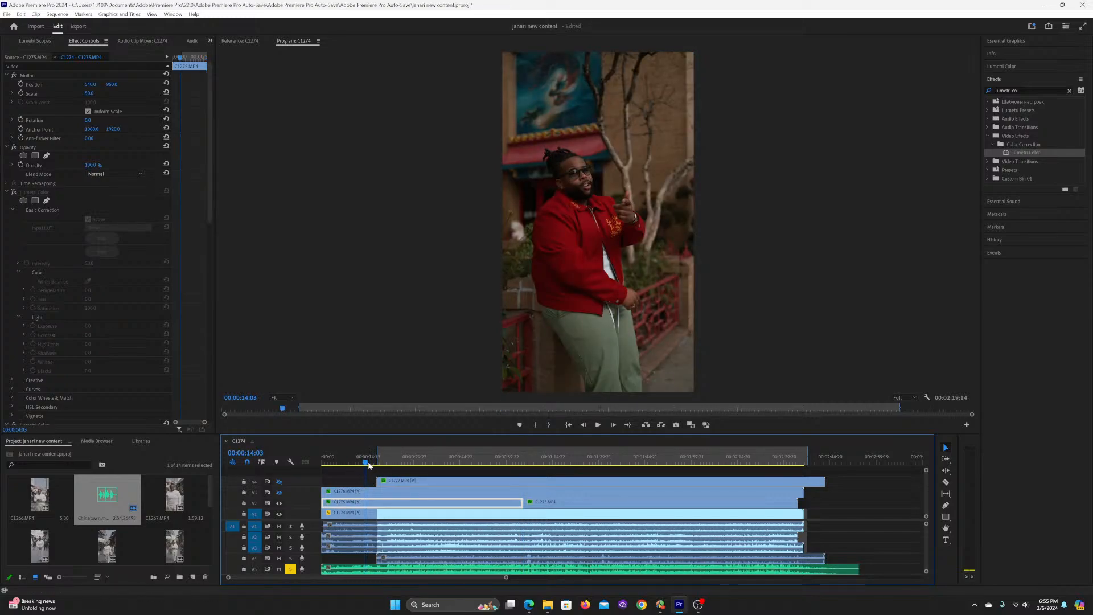
drag(368, 463, 371, 463)
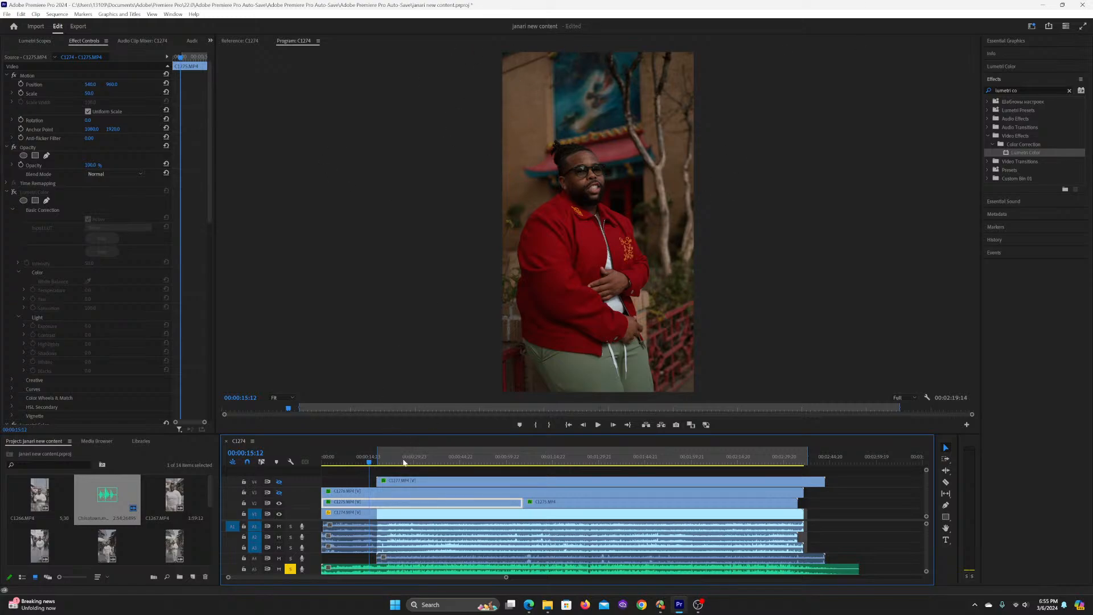
drag(371, 462, 373, 463)
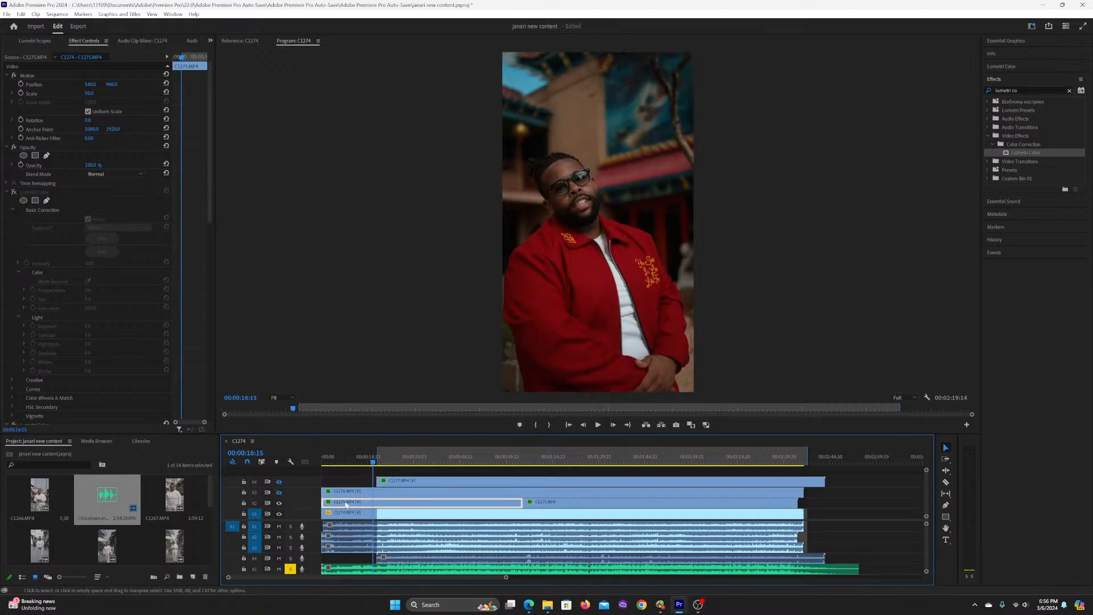
click(14, 193)
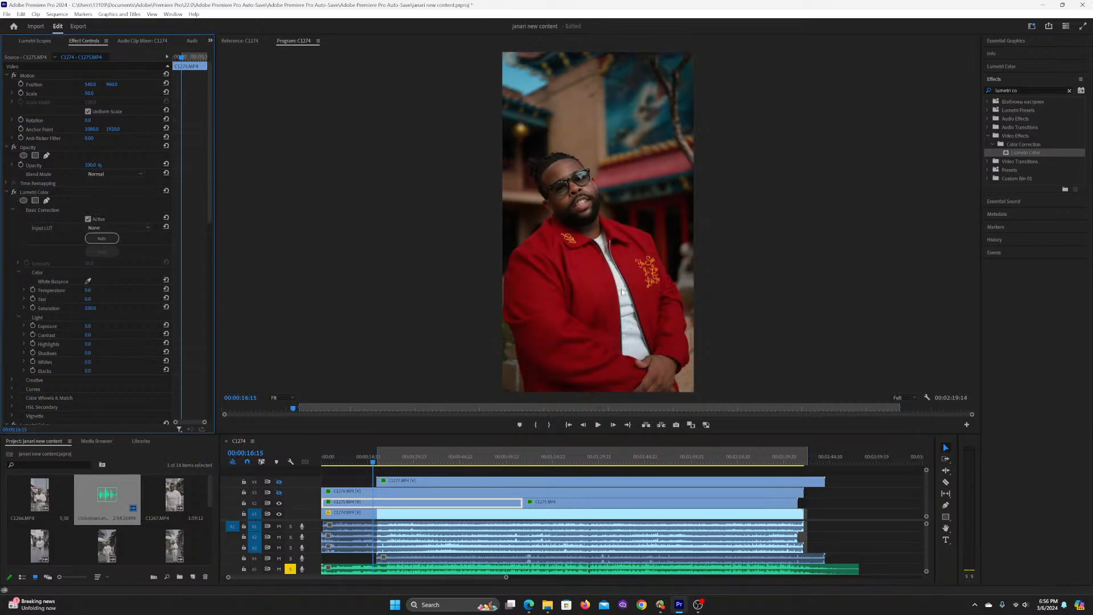
Step: Play on to 00:00:24:14 and lift the midtones slightly on the white RGB curve of the first Lumetri Color effect
click(374, 462)
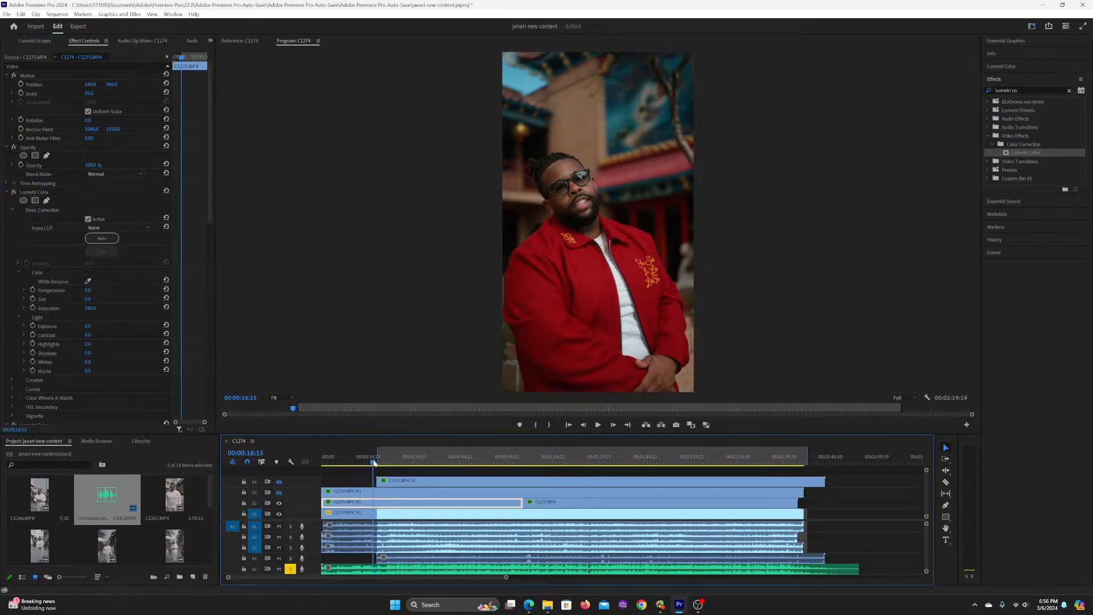
click(383, 462)
key(space)
click(387, 464)
click(396, 464)
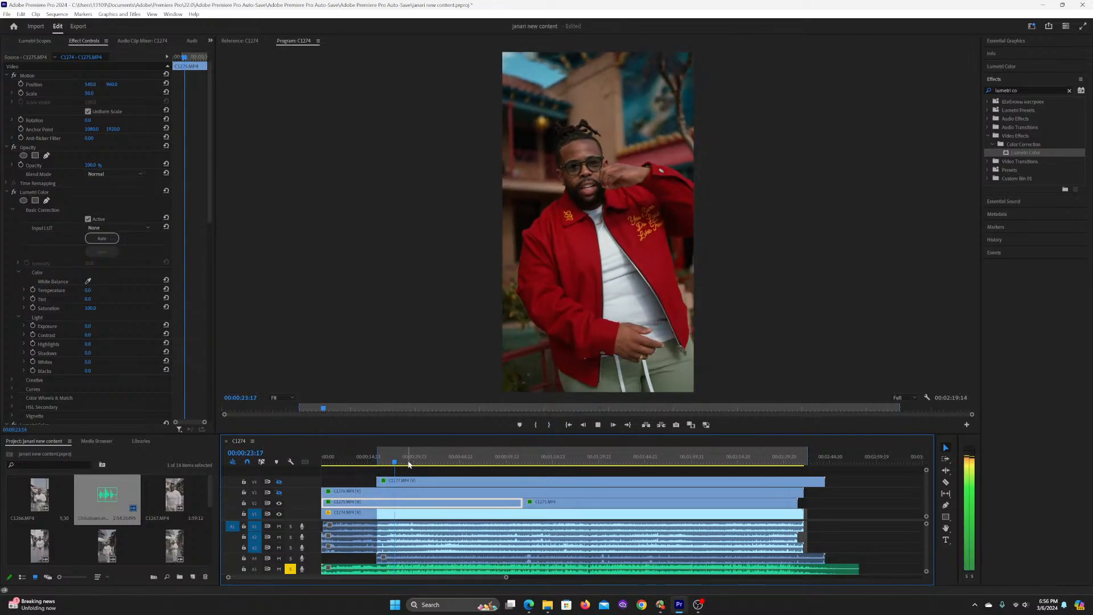
key(space)
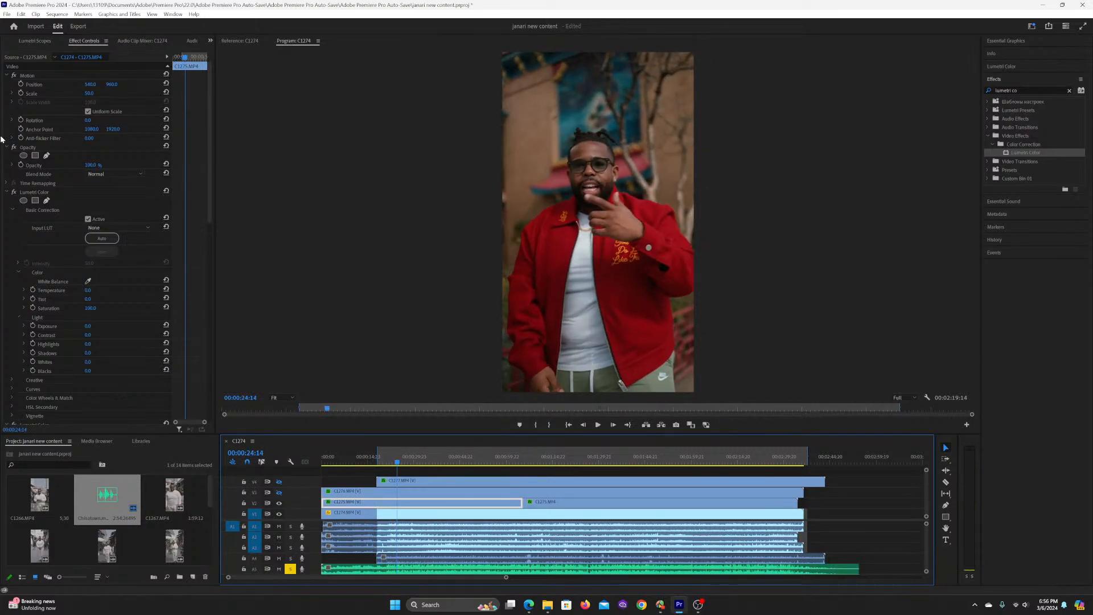
click(12, 210)
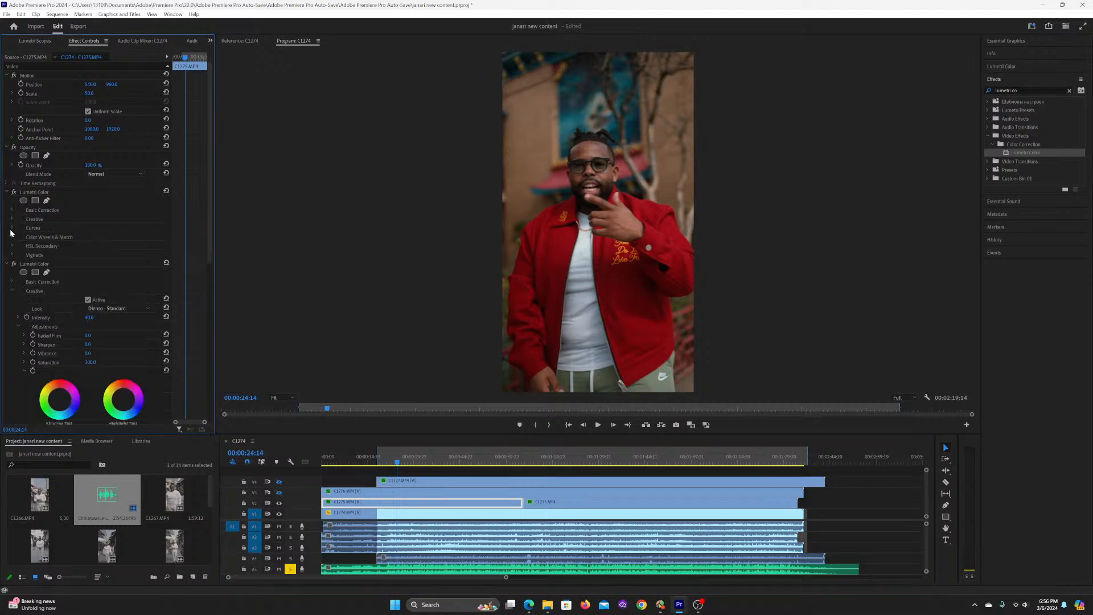
click(12, 228)
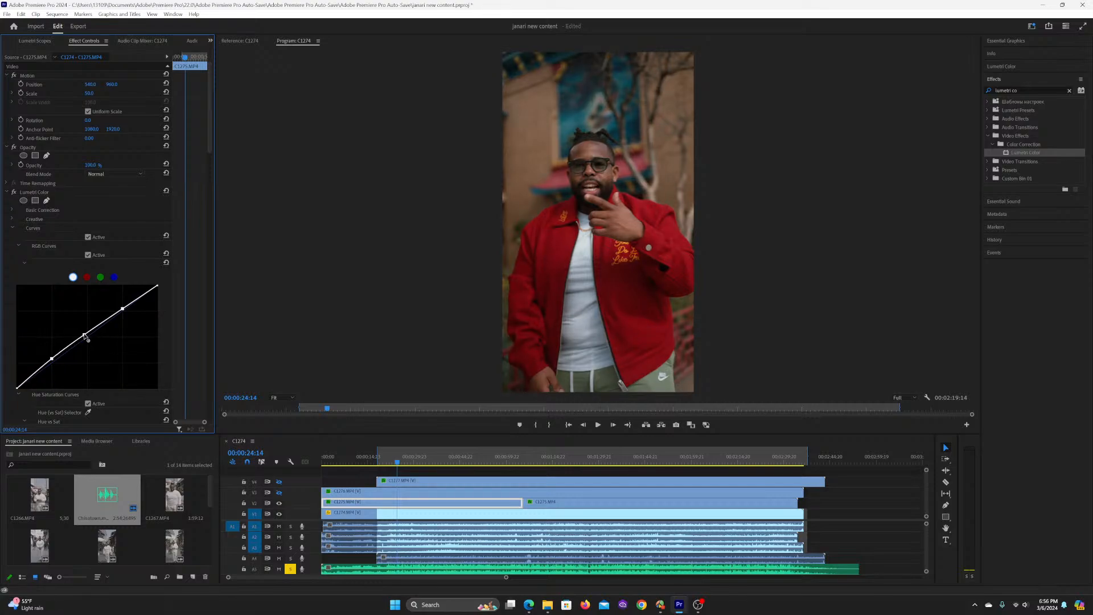
drag(85, 336, 84, 333)
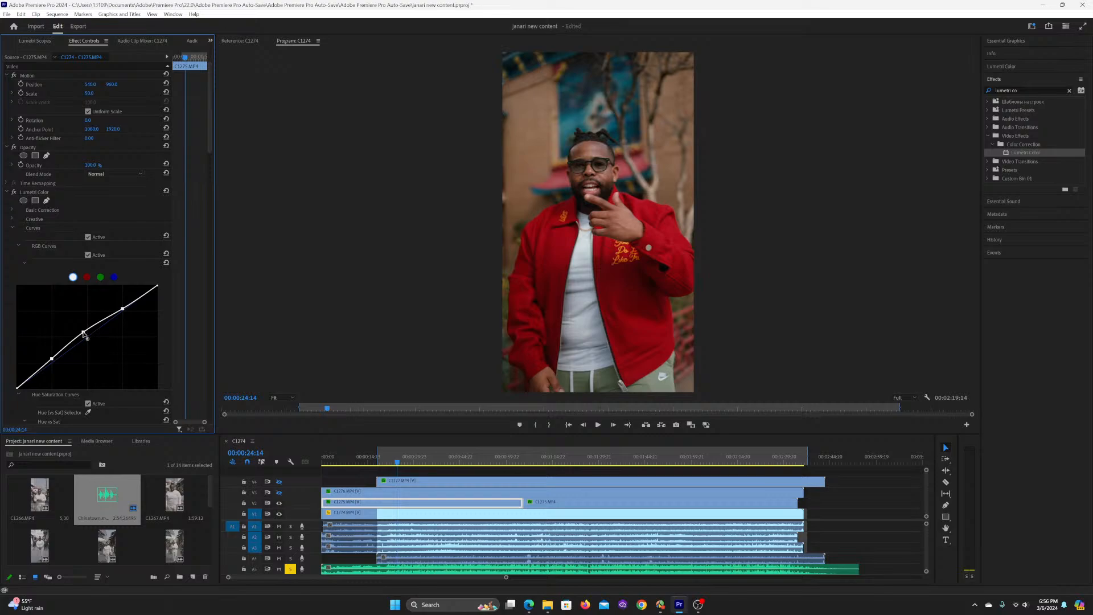
drag(85, 333, 84, 332)
Step: Raise the first Lumetri Color effect's Shadows to 4.0 in Basic Correction and review playback to about 00:00:40
click(12, 210)
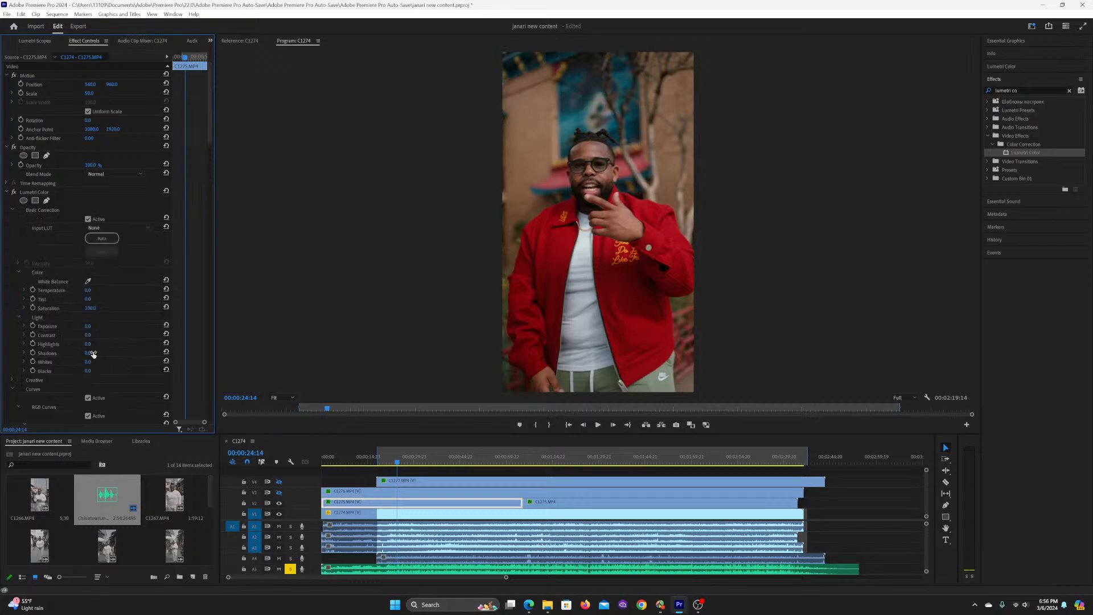
drag(87, 353, 94, 353)
drag(89, 353, 88, 353)
key(space)
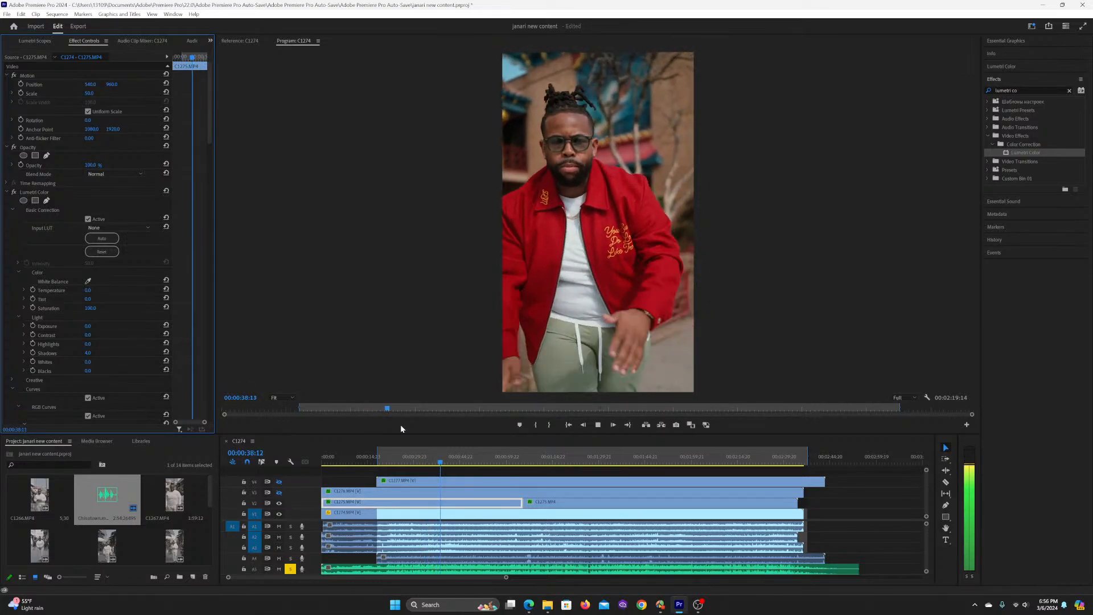
key(space)
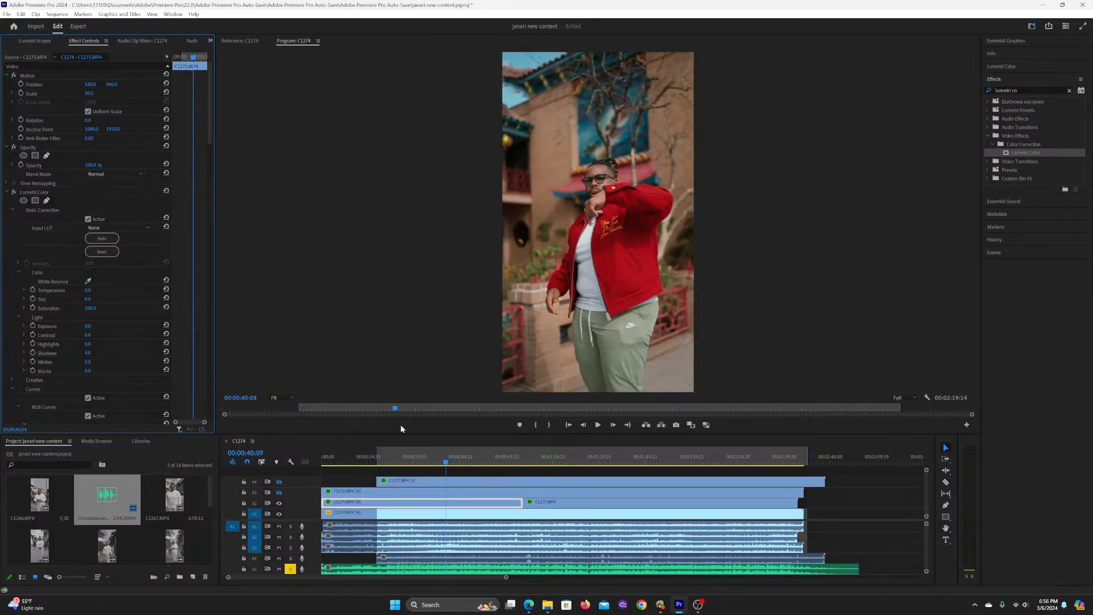
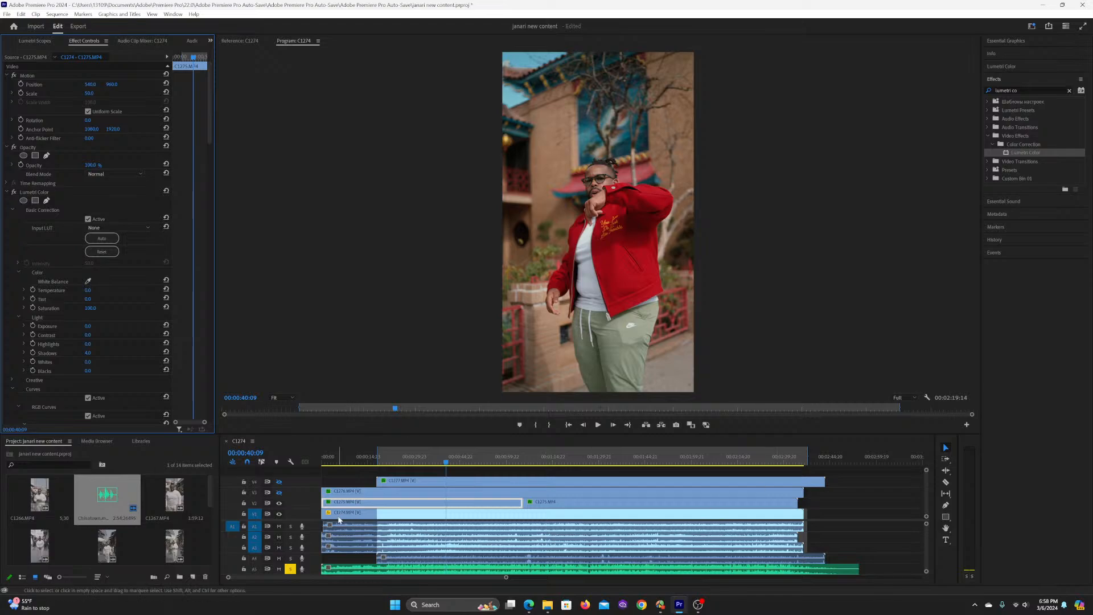
Step: Play from the sequence start to 00:00:10:00, trim the beginning of C1275.MP4 on track V2 to that frame, and save the project
click(357, 478)
key(Home)
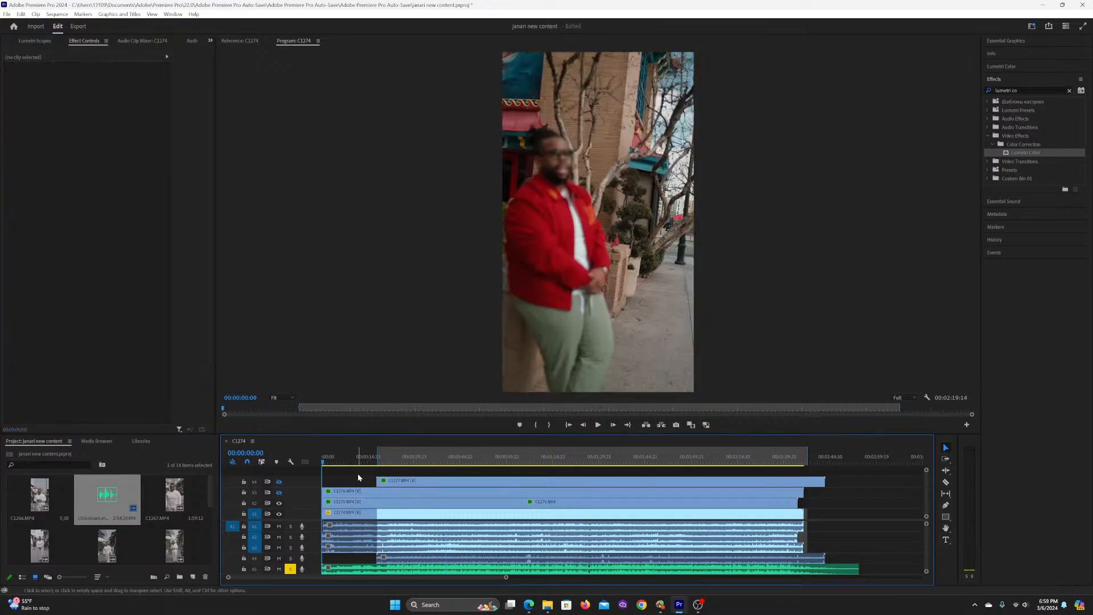
key(space)
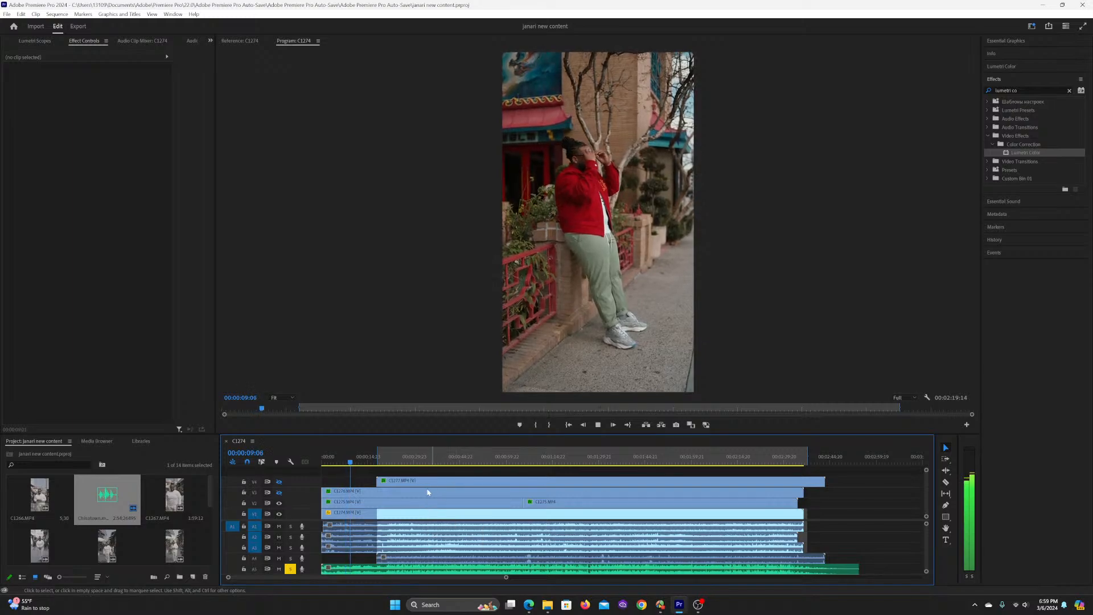
key(space)
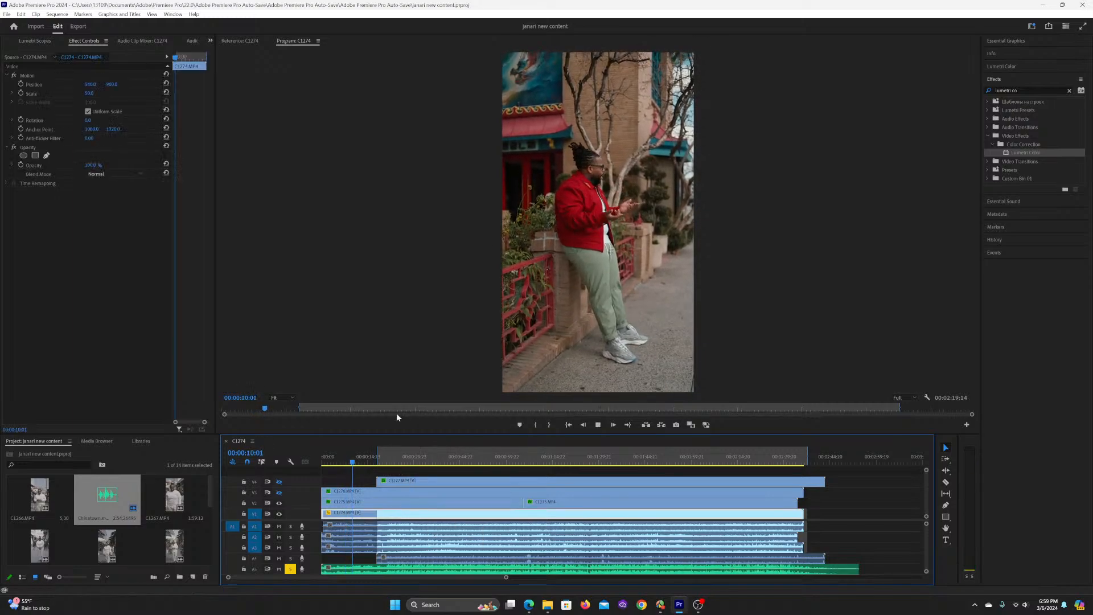
key(space)
click(342, 462)
key(space)
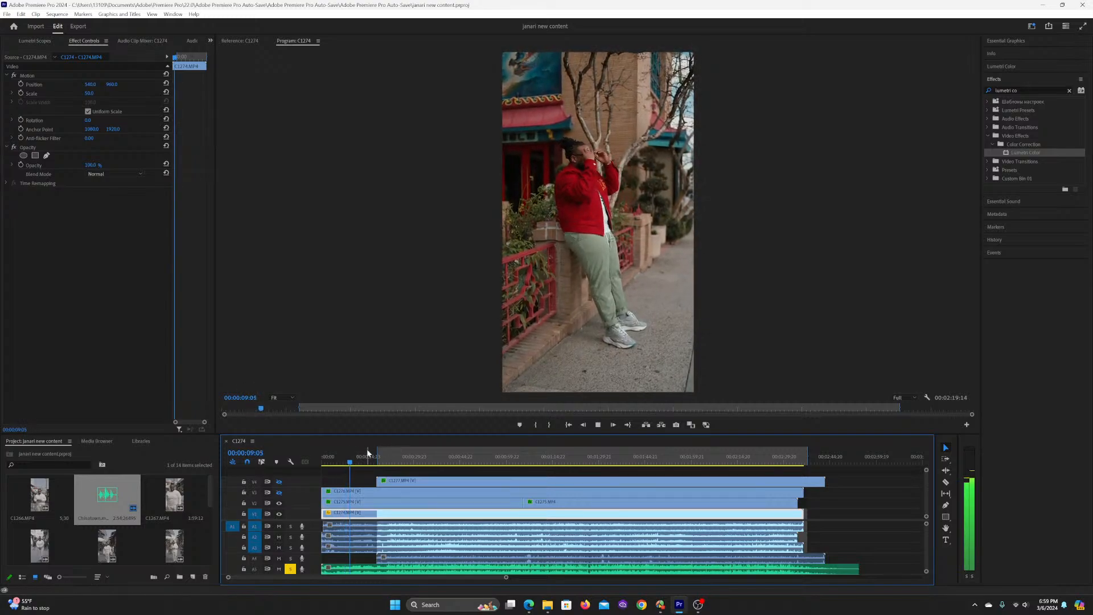
key(space)
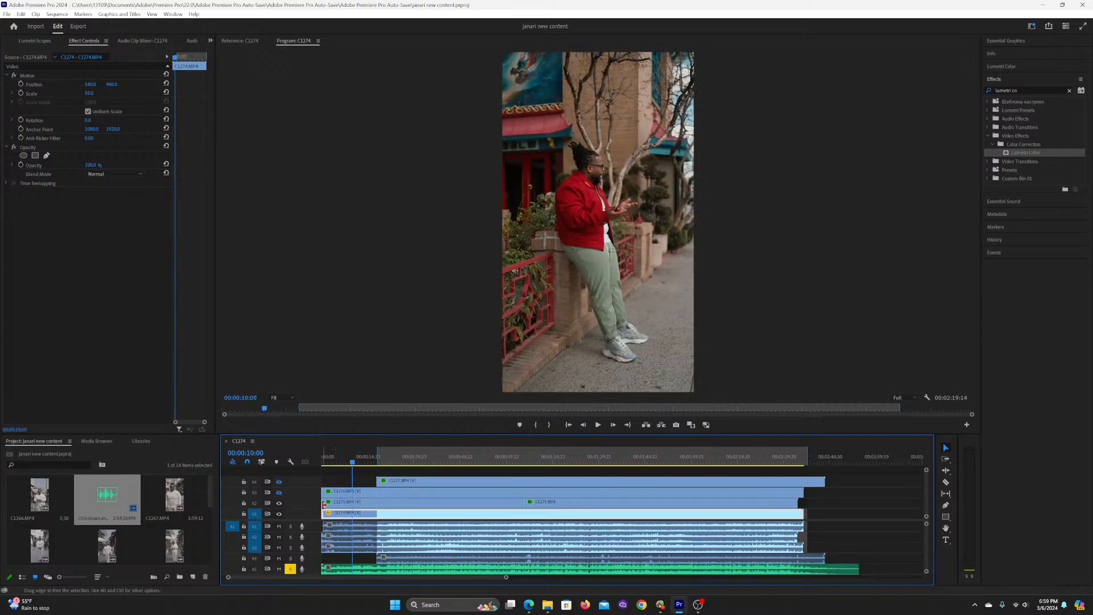
drag(324, 503, 355, 497)
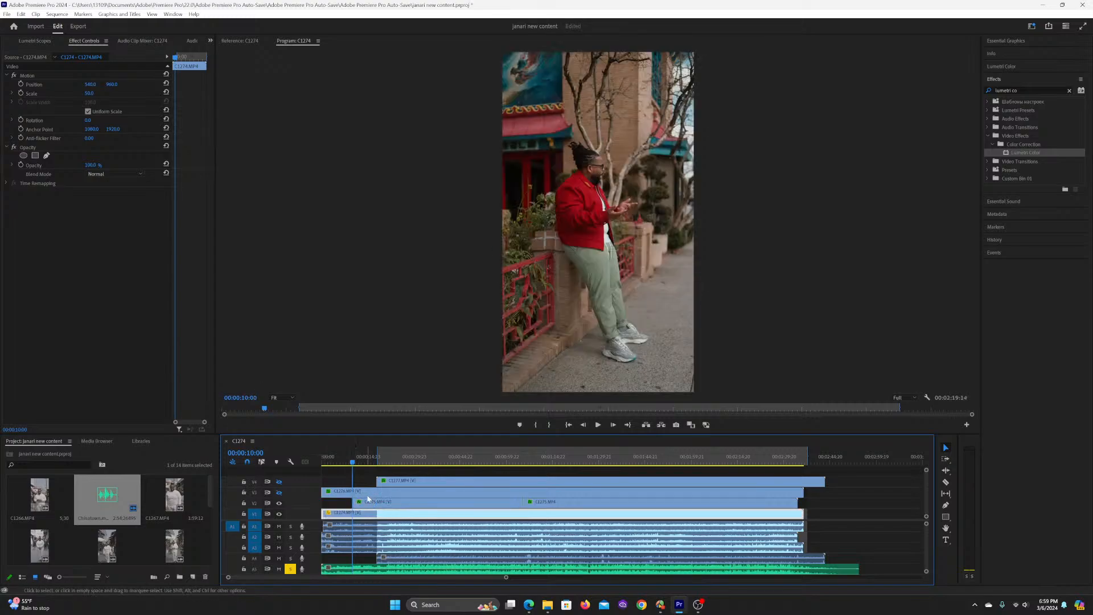
click(370, 502)
key(ctrl+s)
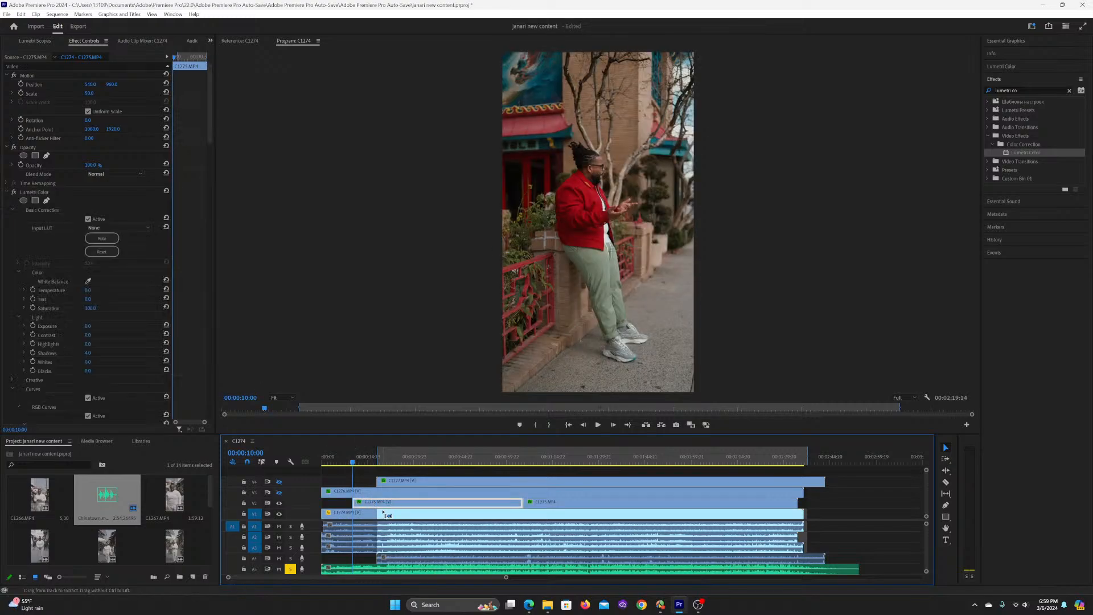
Step: Mark the sequence's In point at 00:00:10:00 and cut C1274.MP4 on track V1 at 00:01:05:09, level with the V2 cut
key(i)
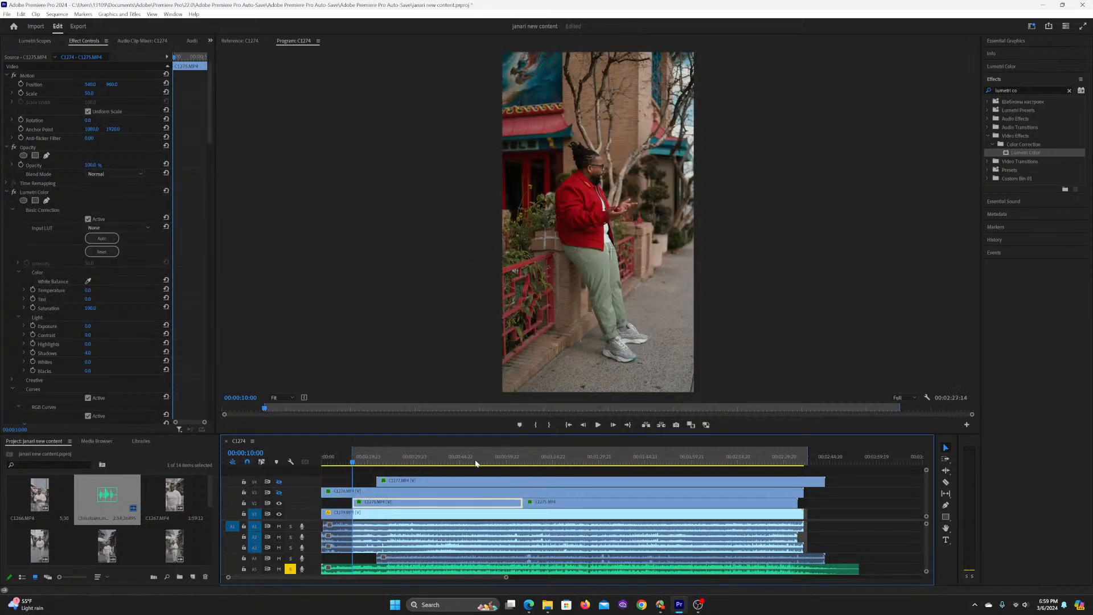
key(c)
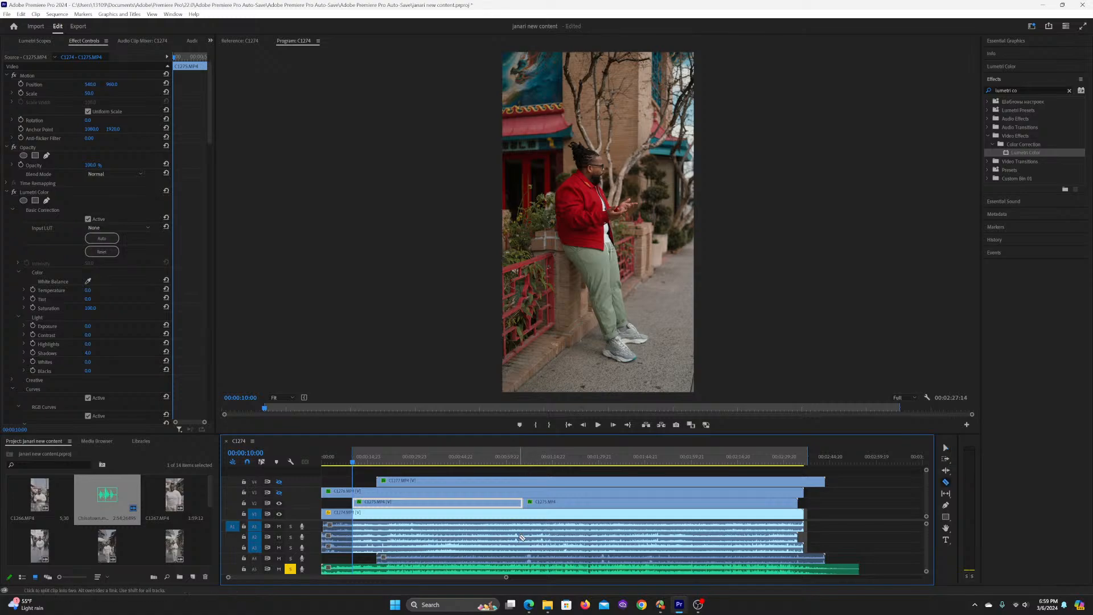
click(523, 513)
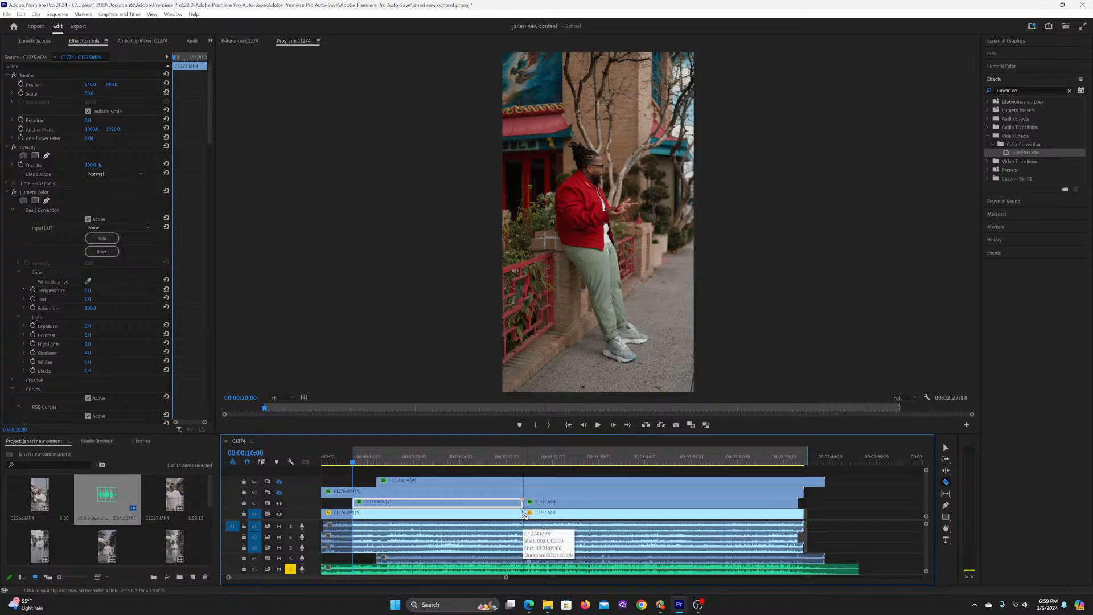
Step: Mark the sequence's Out point at the 00:01:05:09 cut, go back to about 00:00:12:08 and save the project
key(Down)
key(Down)
key(Up)
key(Up)
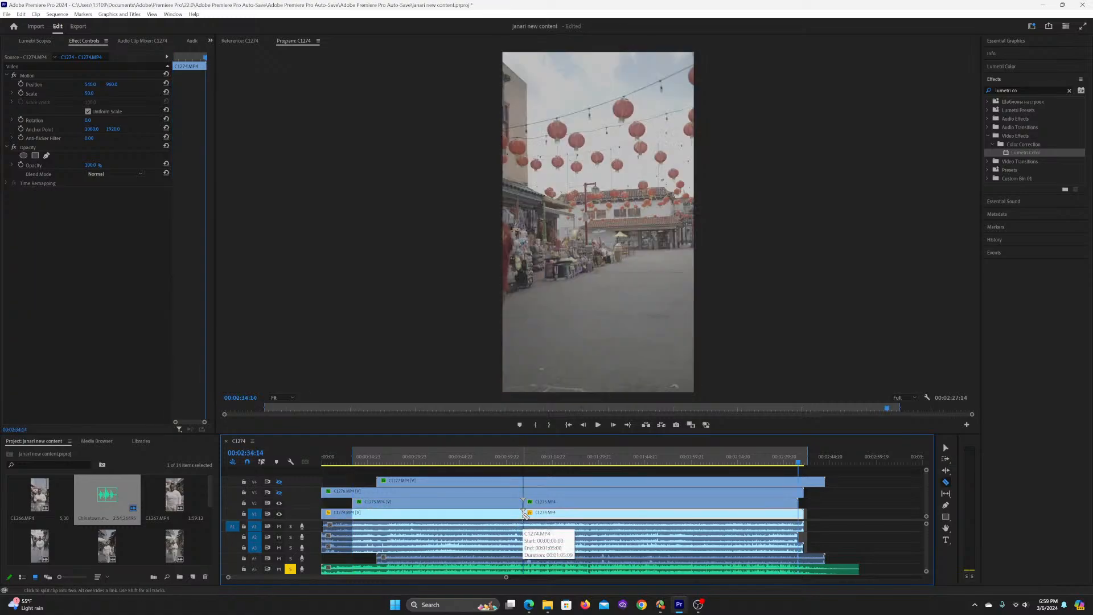
key(o)
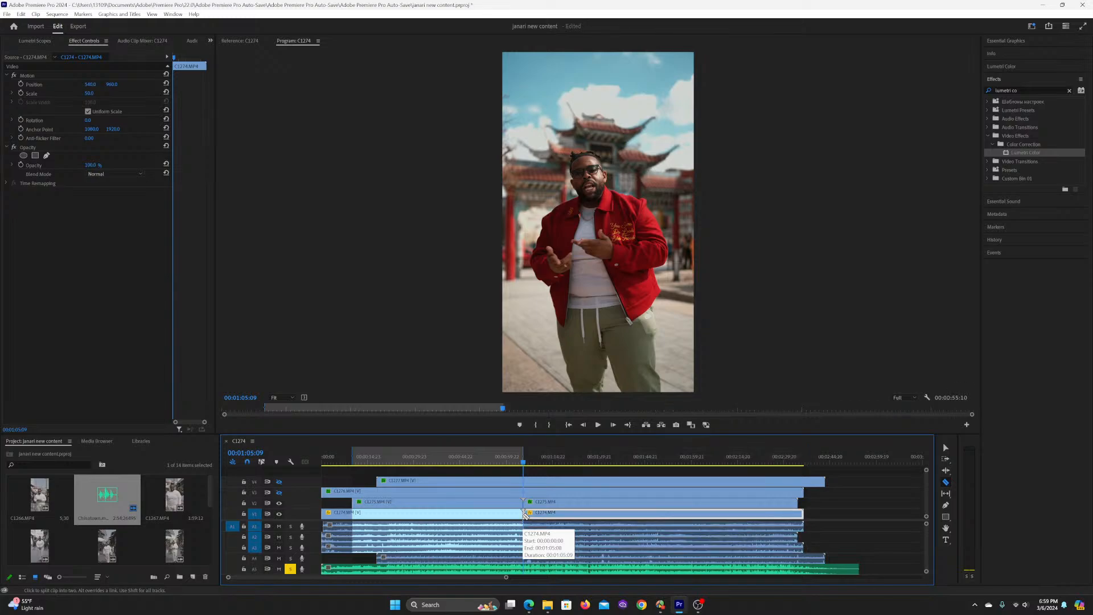
key(v)
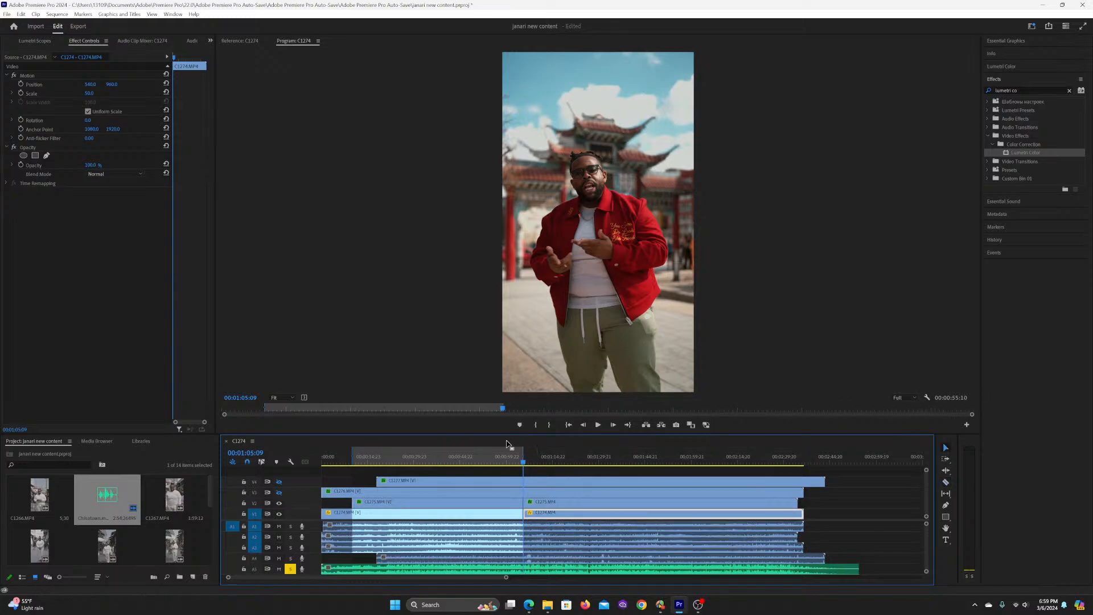
click(360, 459)
key(ctrl+s)
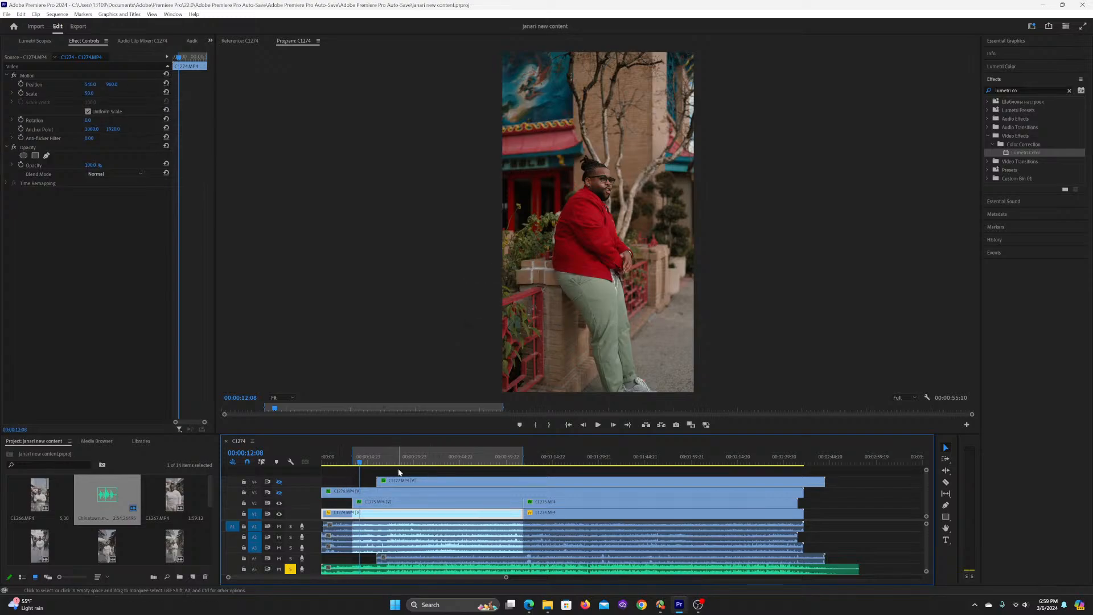
Step: Set Exposure to 0.4 in the first Lumetri Color effect of the first C1275.MP4 part on V2 and play on to about 00:00:29
click(354, 462)
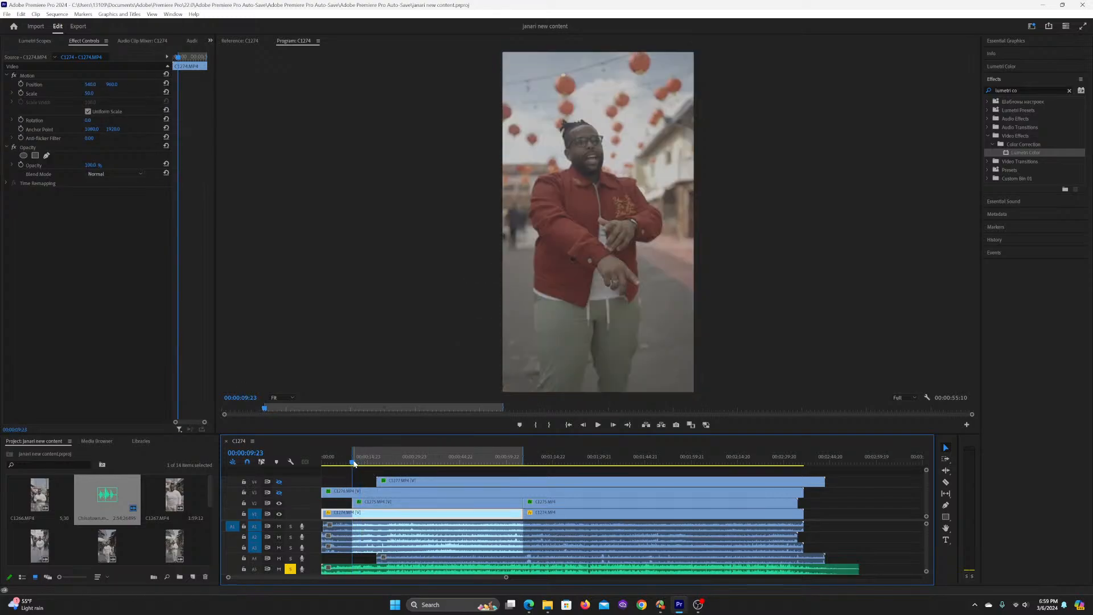
key(space)
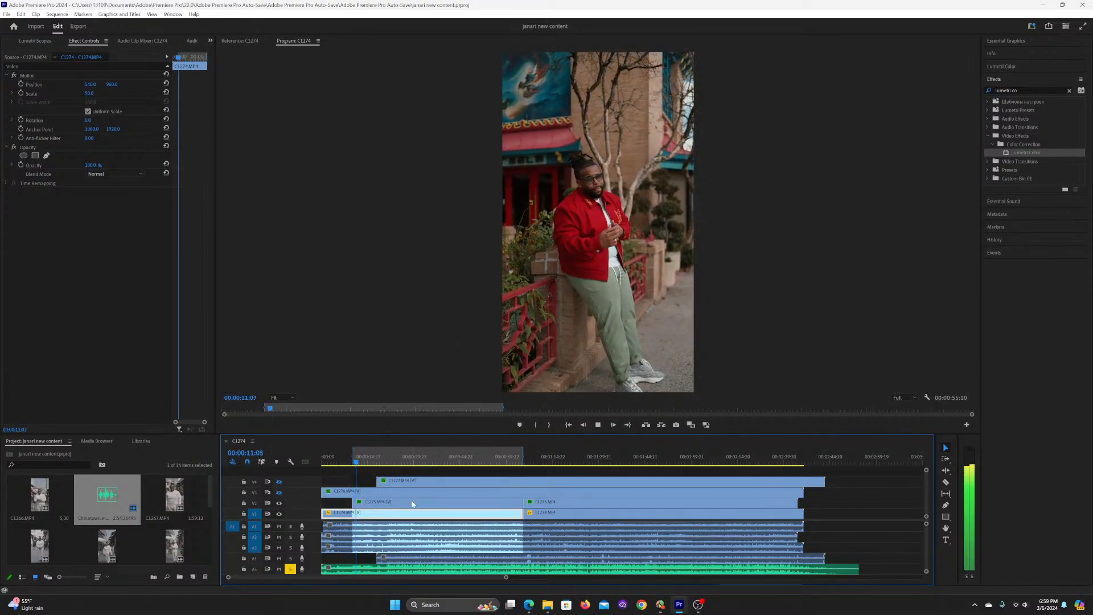
click(377, 501)
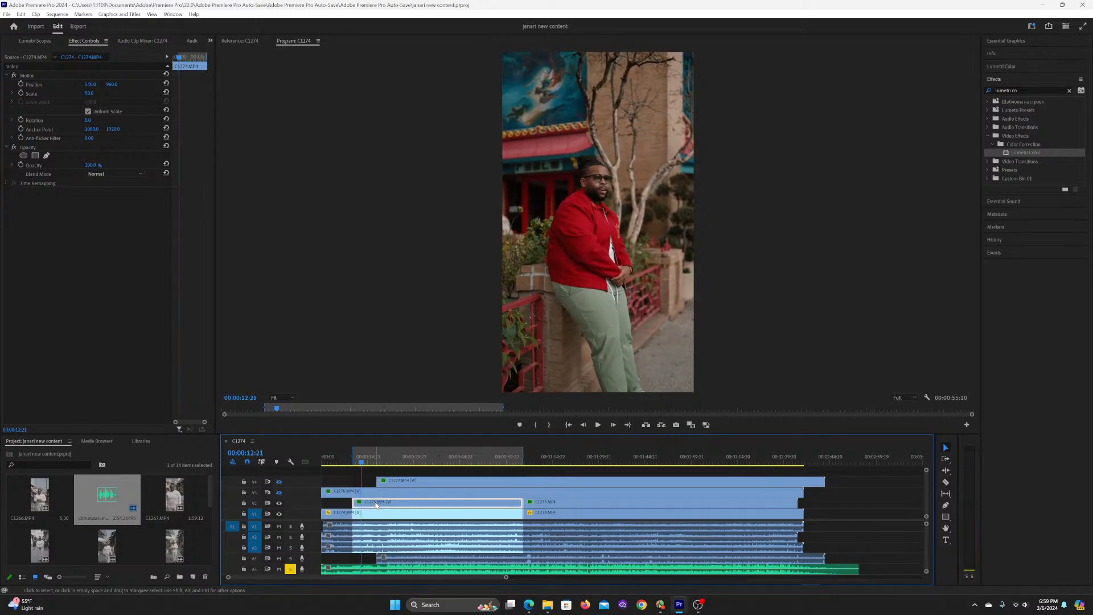
drag(88, 327, 88, 327)
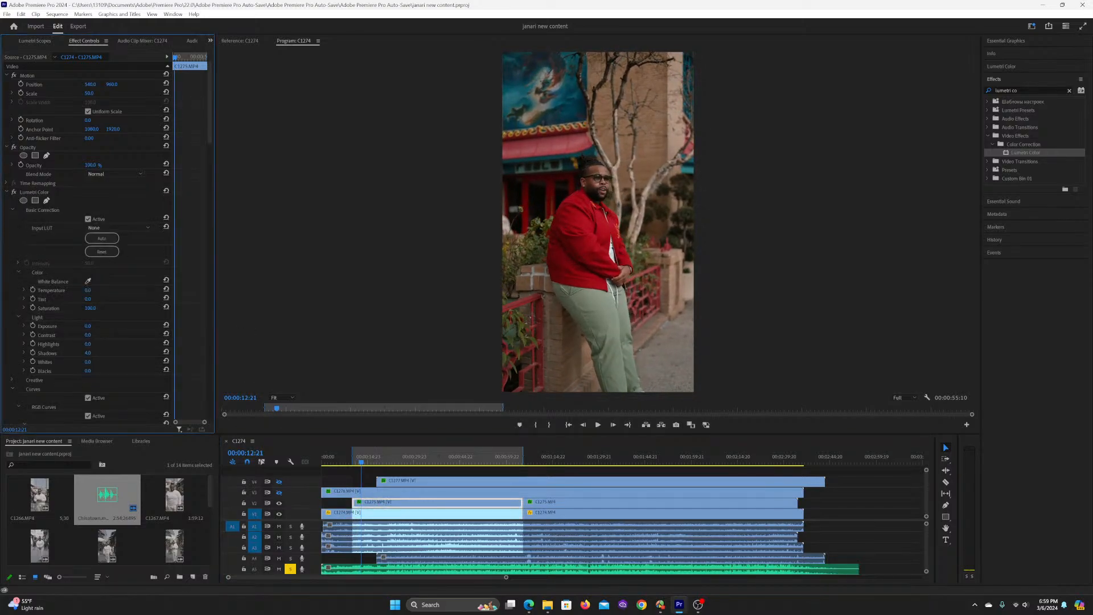
drag(89, 326, 92, 326)
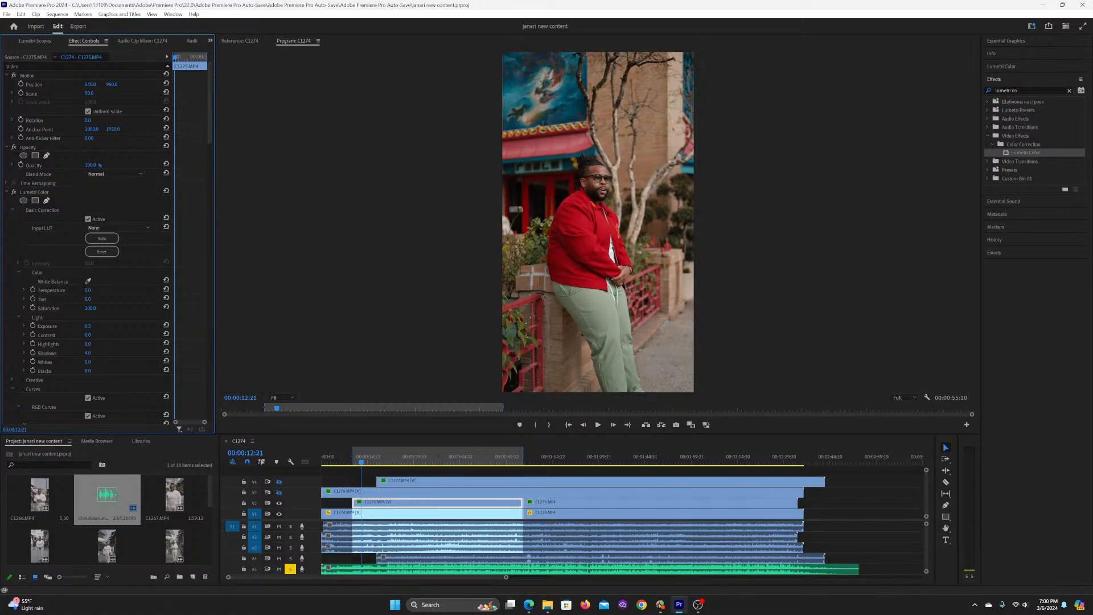
text(0.4)
key(Return)
key(space)
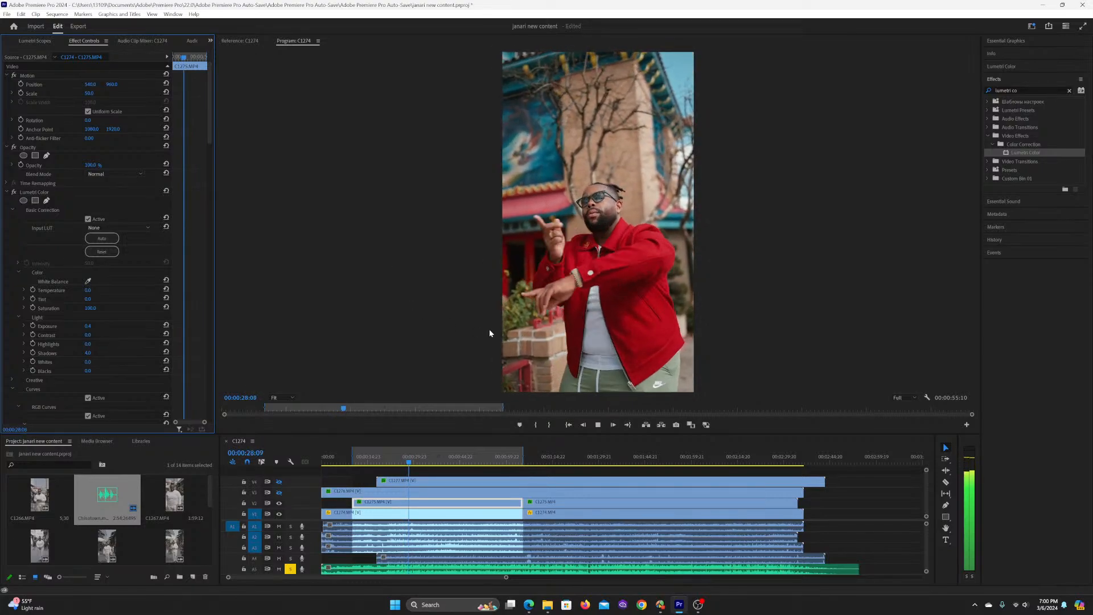
key(space)
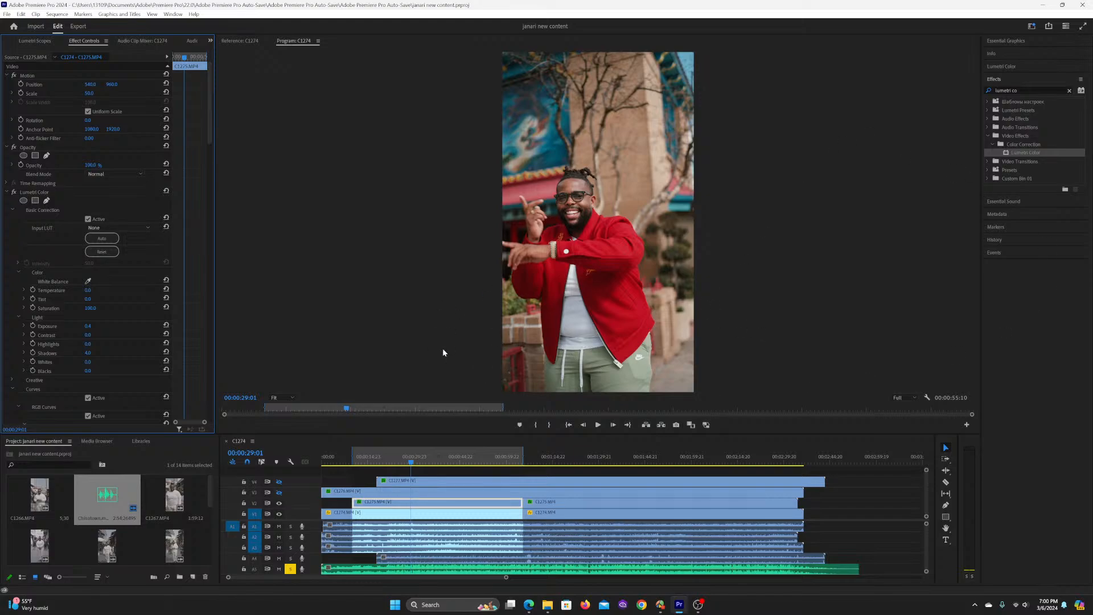
Step: Try showing track V3 with its clip cut near 00:00:24:19 and a gap trimmed open around the cut, and preview the switch between takes
click(360, 458)
click(398, 462)
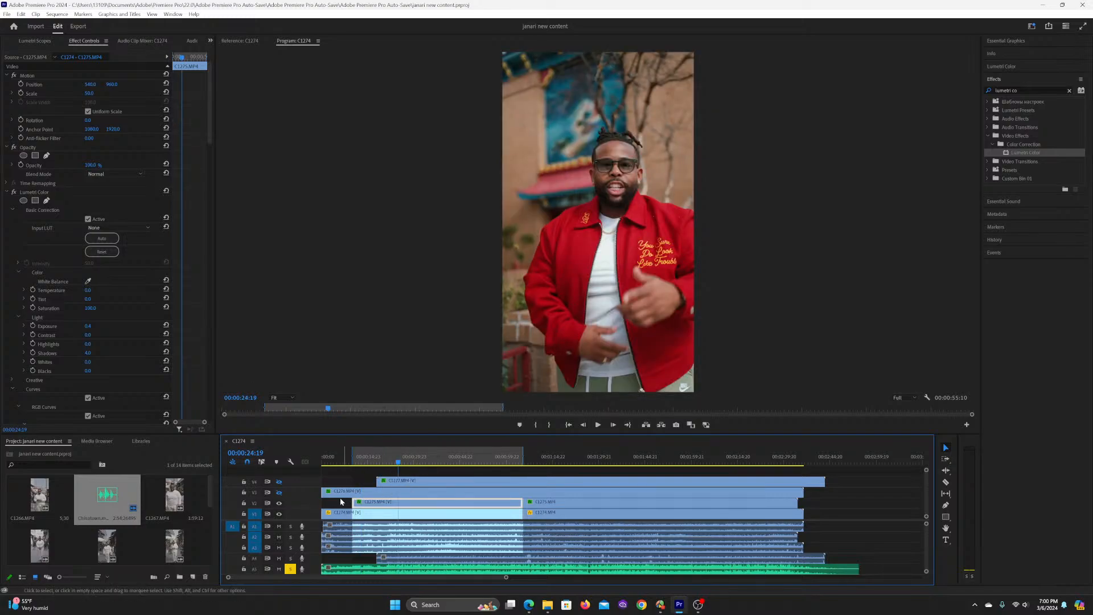
click(279, 491)
key(c)
click(399, 493)
key(v)
mouse_move(401, 493)
mouse_down()
mouse_move(421, 492)
mouse_move(385, 492)
mouse_up()
click(407, 455)
key(space)
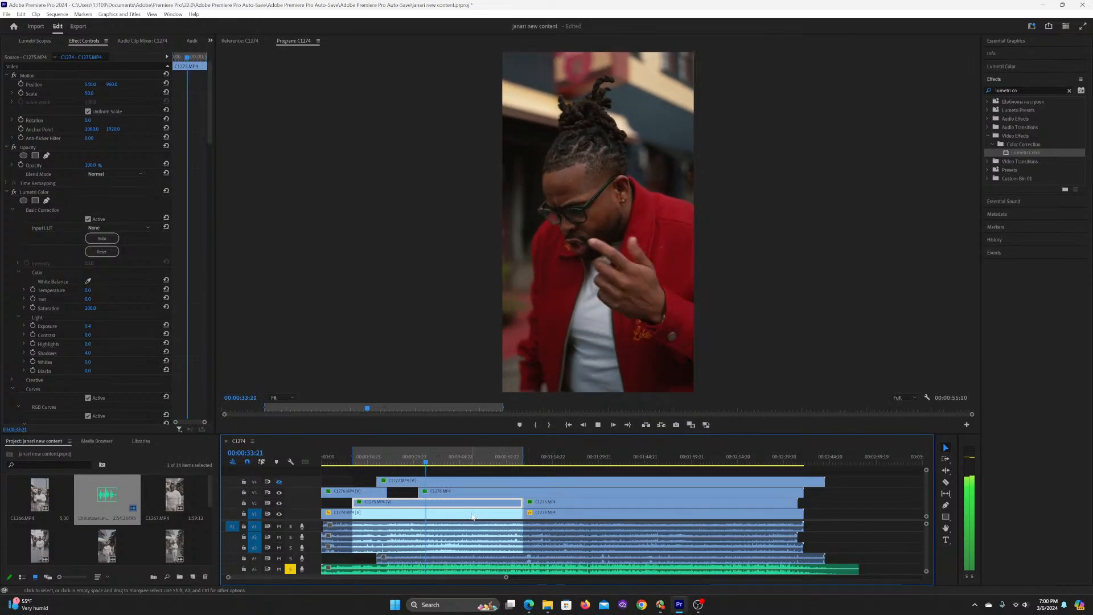
key(space)
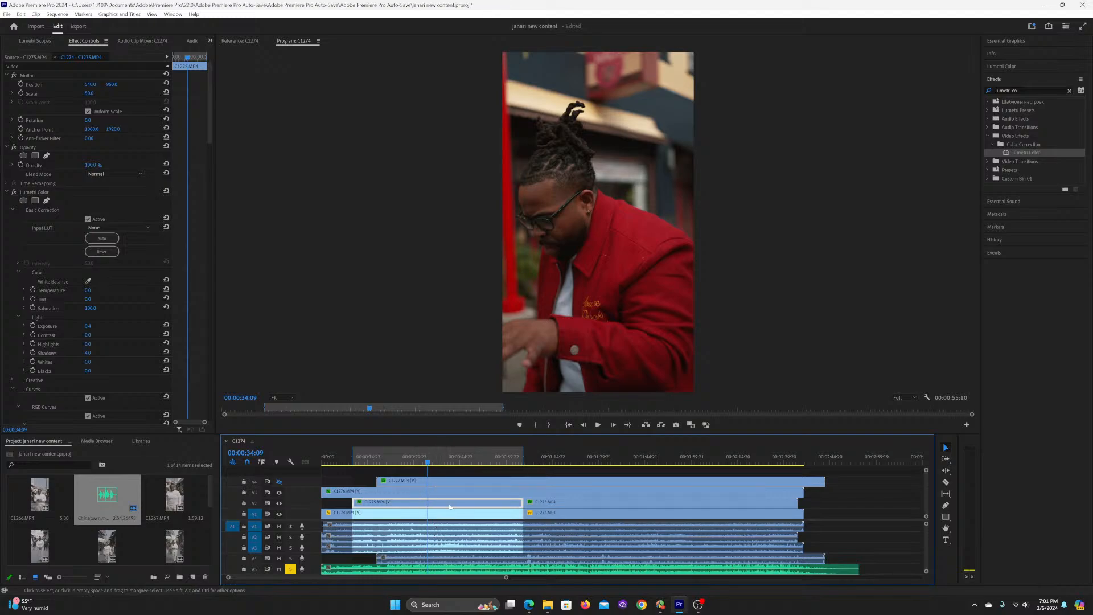
click(279, 493)
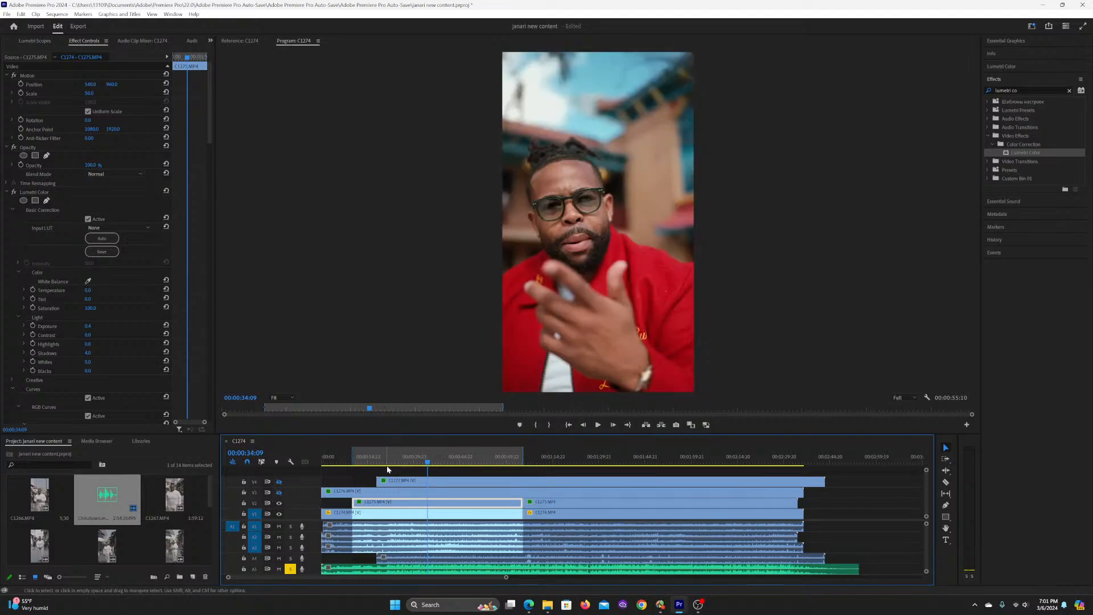
Step: Cut C1274.MP4 on track V1 at 00:00:10:00, level with the start of C1275.MP4, and select the part after the cut
click(365, 459)
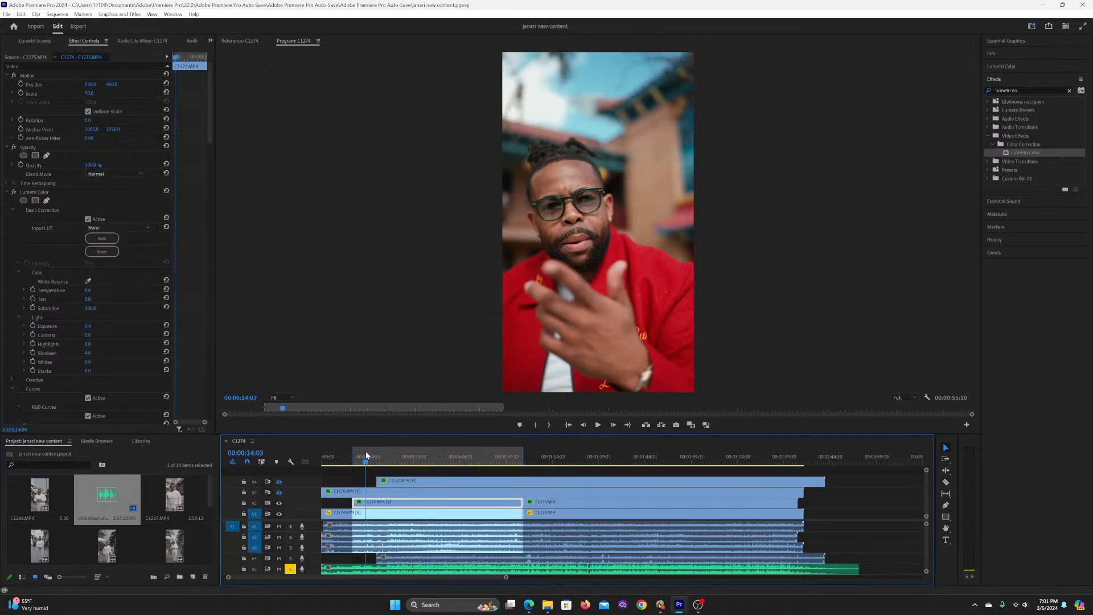
key(c)
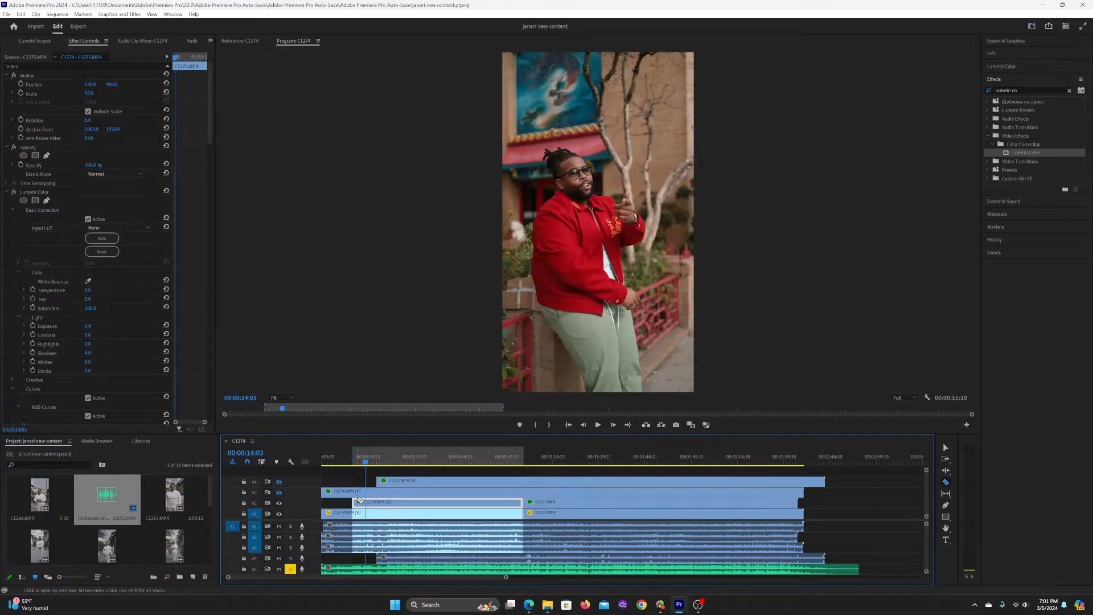
click(353, 512)
key(v)
click(356, 512)
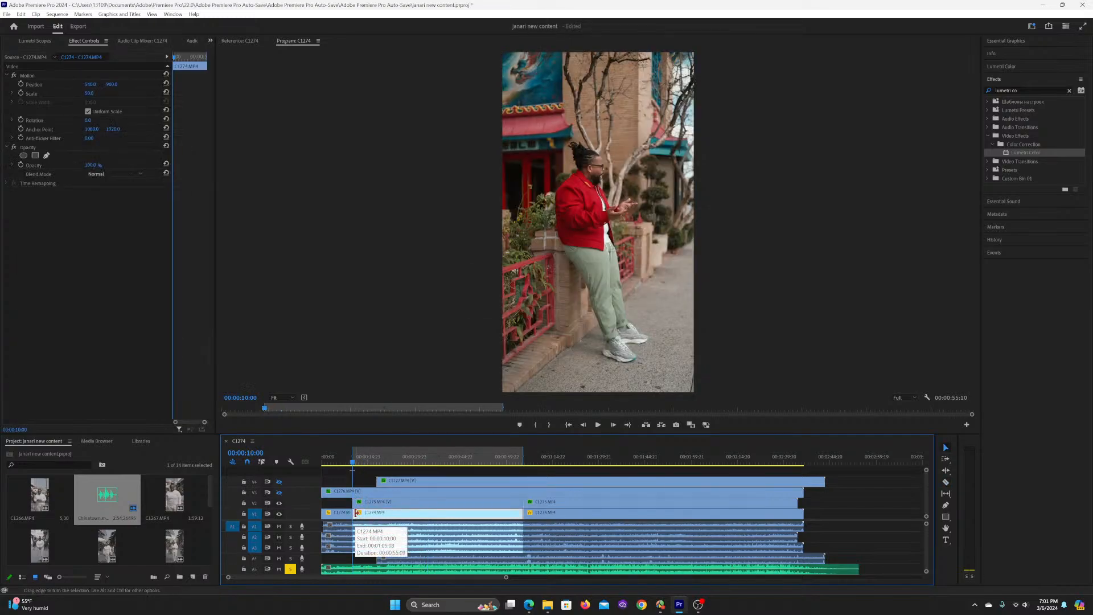
Step: Review the graded section in an enlarged program preview from 00:00:10:00 to about 00:00:47:11, and restore the normal layout
key(space)
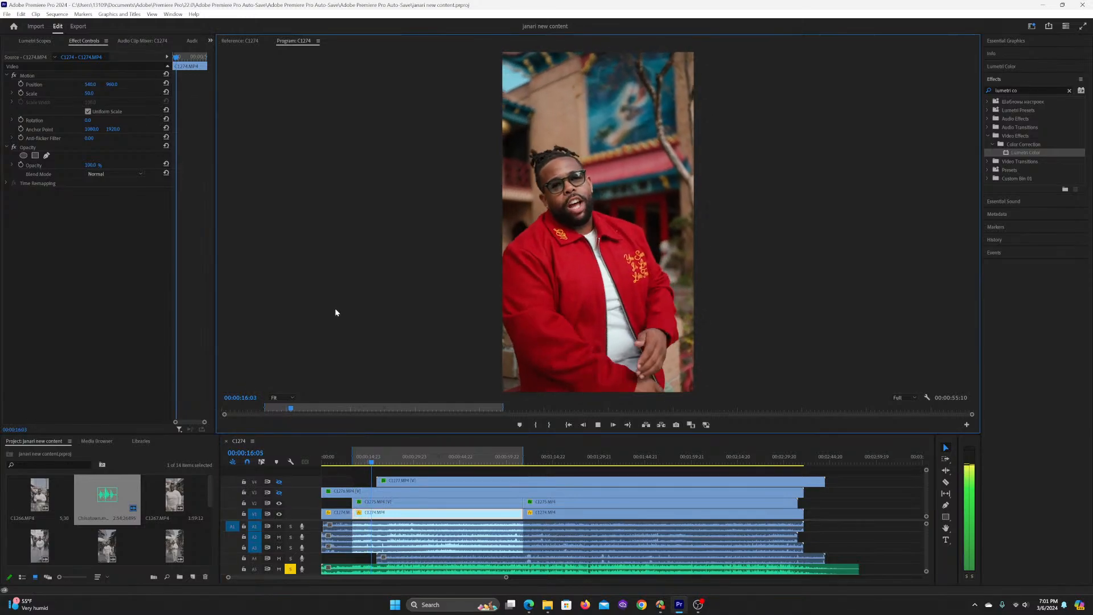
key(grave)
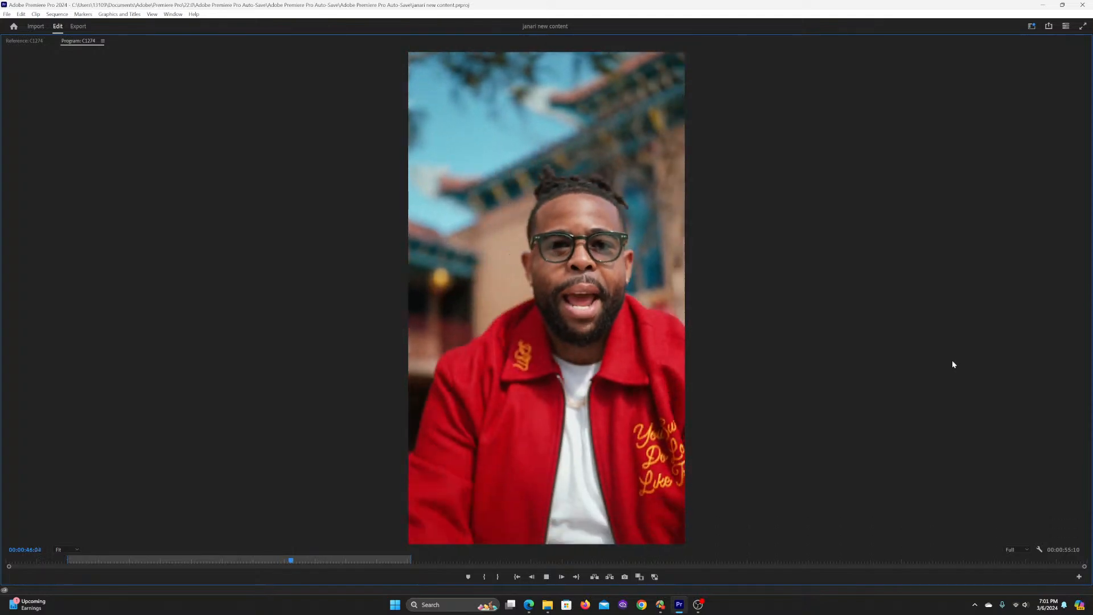
key(space)
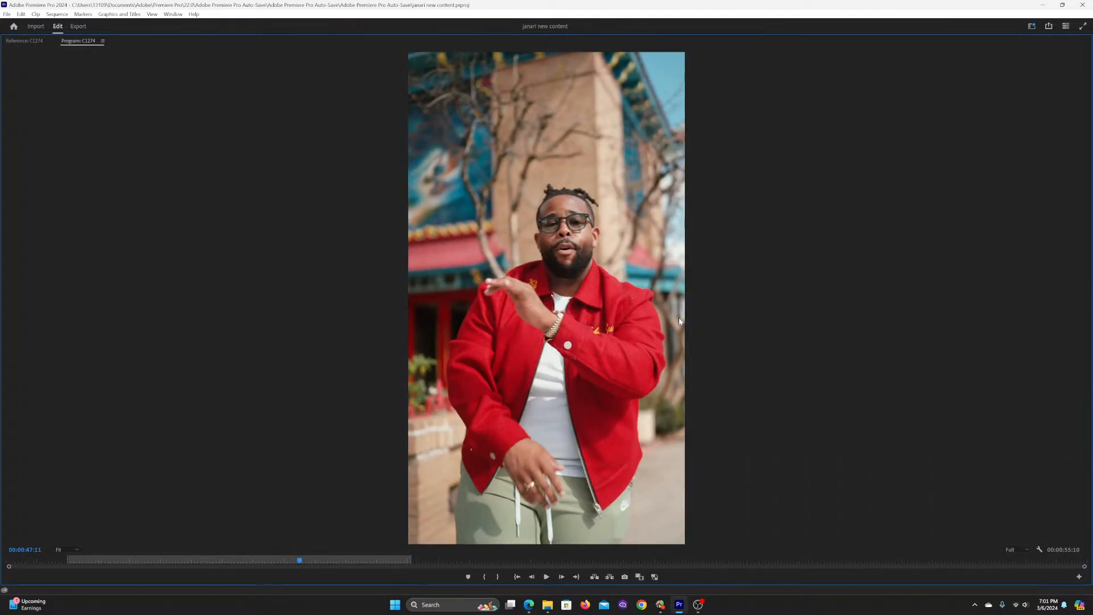
key(Tab)
key(grave)
click(783, 262)
key(grave)
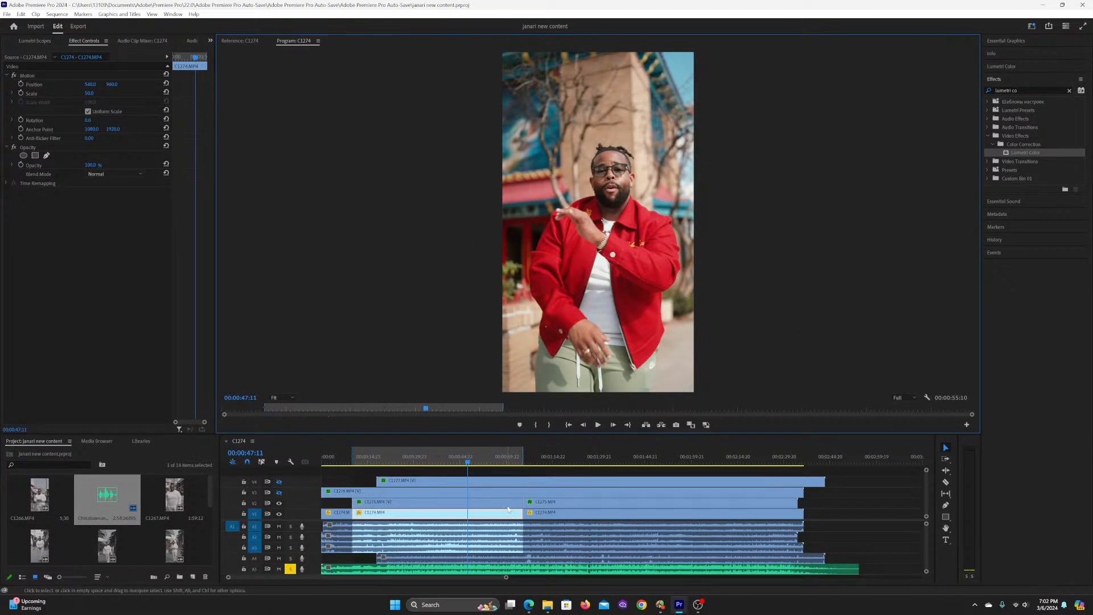
Step: Check the grade's consistency across shots by scrubbing between 00:00:43:18 and 00:00:14:03 and on to 00:00:26:11
click(458, 459)
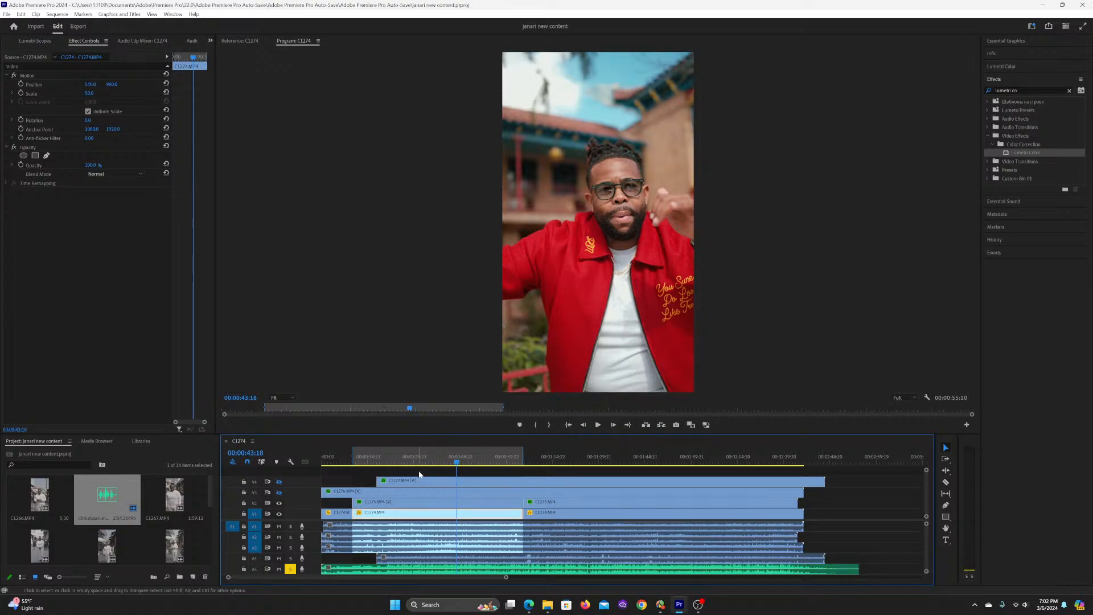
click(366, 459)
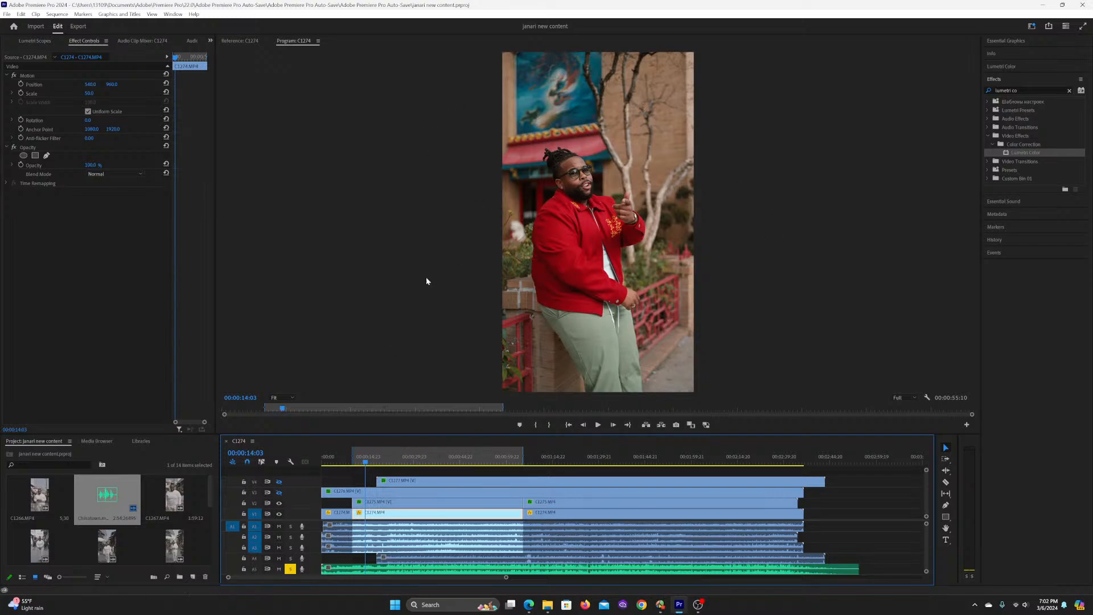
click(424, 463)
click(433, 464)
drag(433, 464, 402, 462)
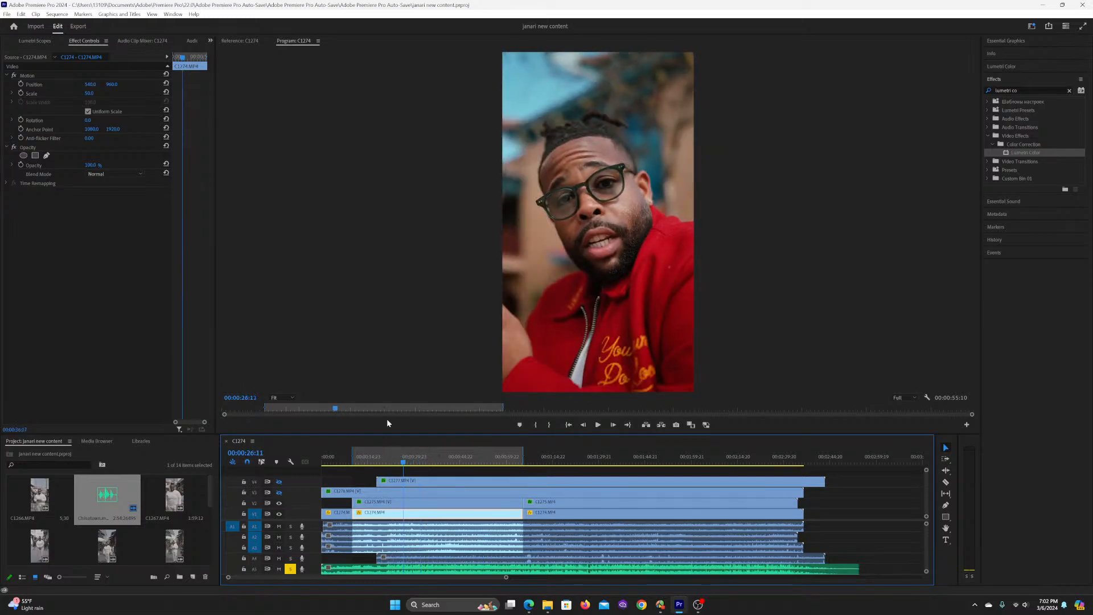
Step: Play the graded section from 00:00:26:11 to about 00:01:00:03 in an enlarged preview, step back to 00:00:58:22, and restore the normal layout
click(356, 179)
key(space)
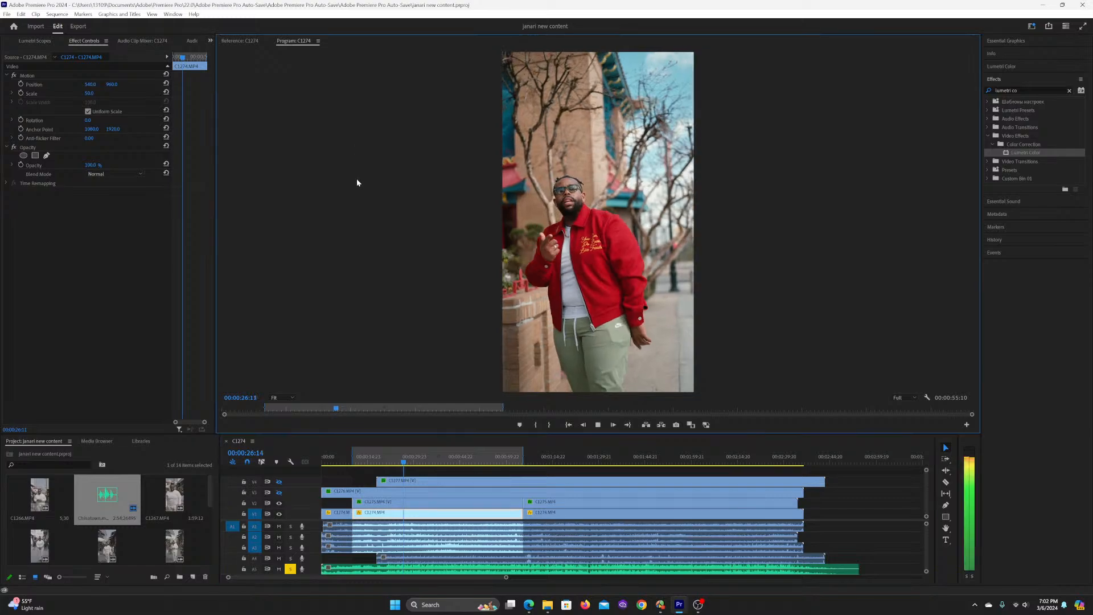
key(grave)
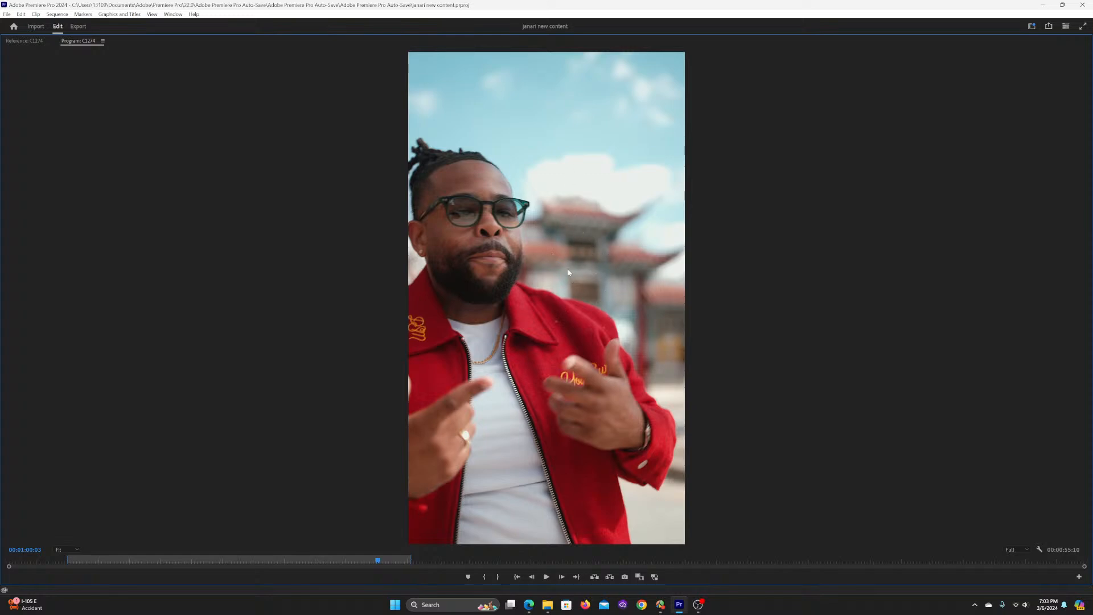
click(371, 561)
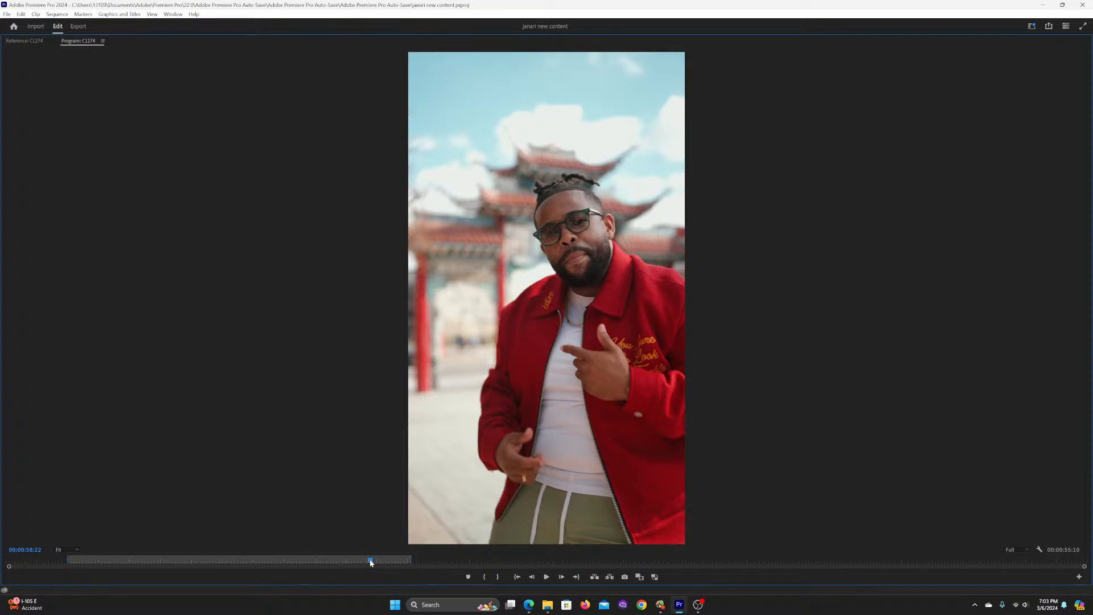
key(grave)
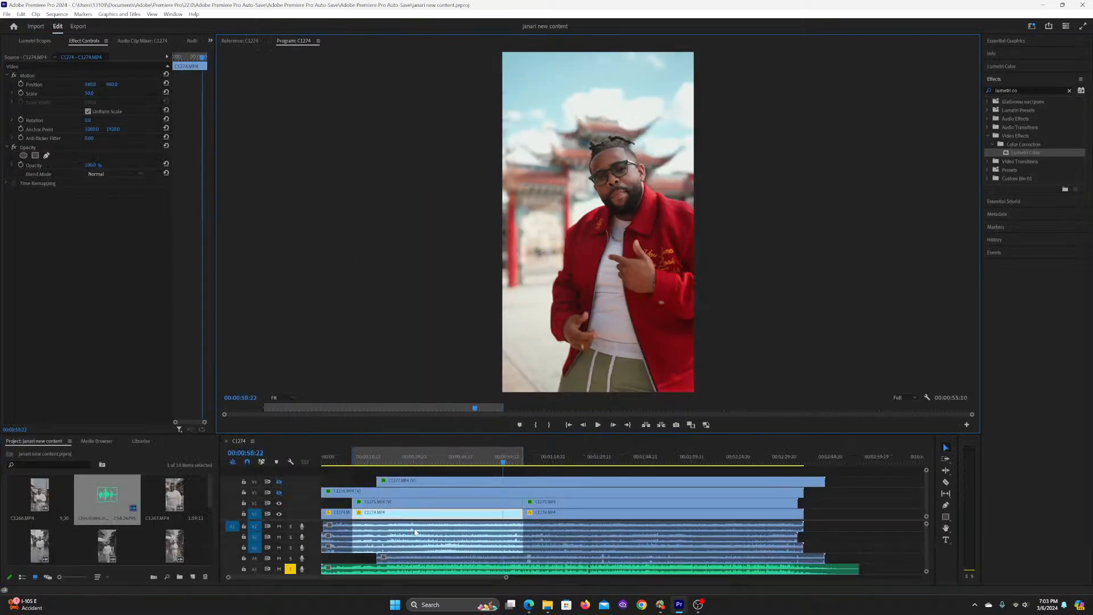
Step: Compare C1275.MP4 on track V2 with its three Lumetri Color effects switched off and back on at 00:00:58:22
click(449, 502)
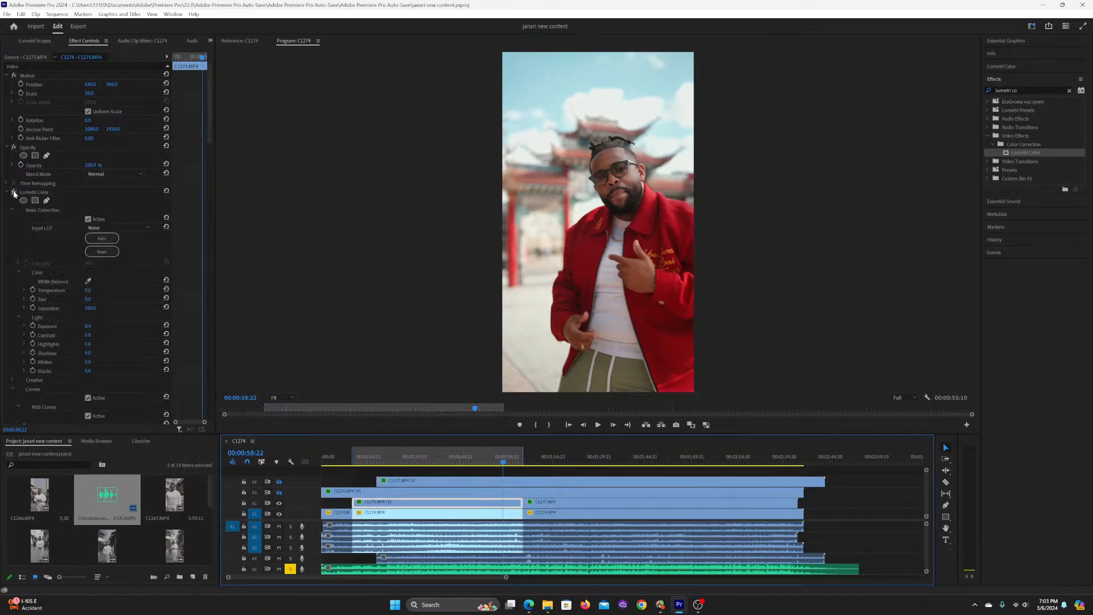
click(13, 192)
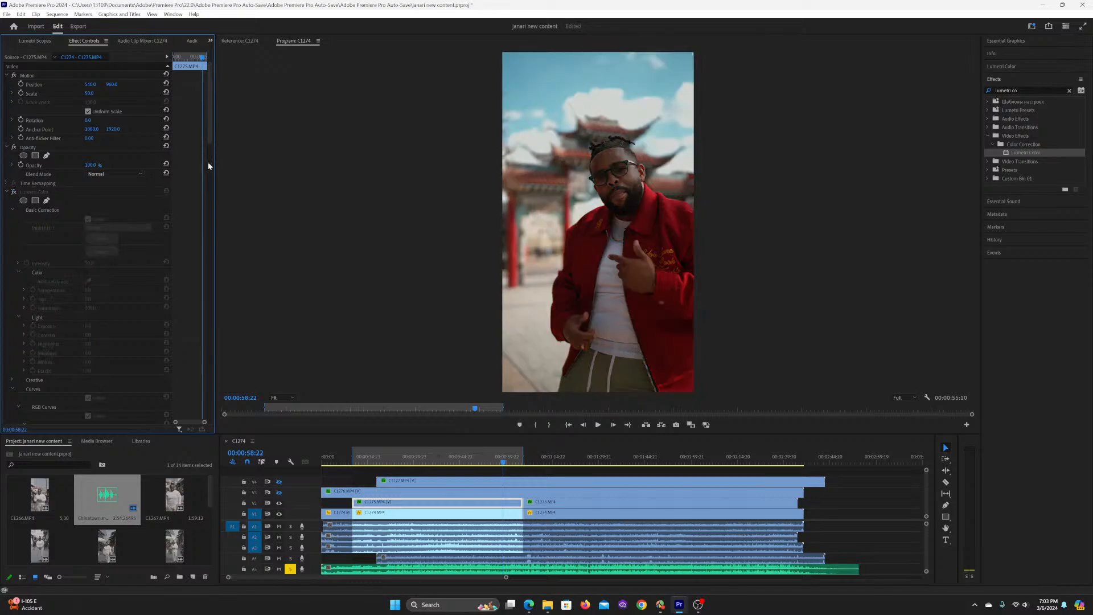
click(7, 193)
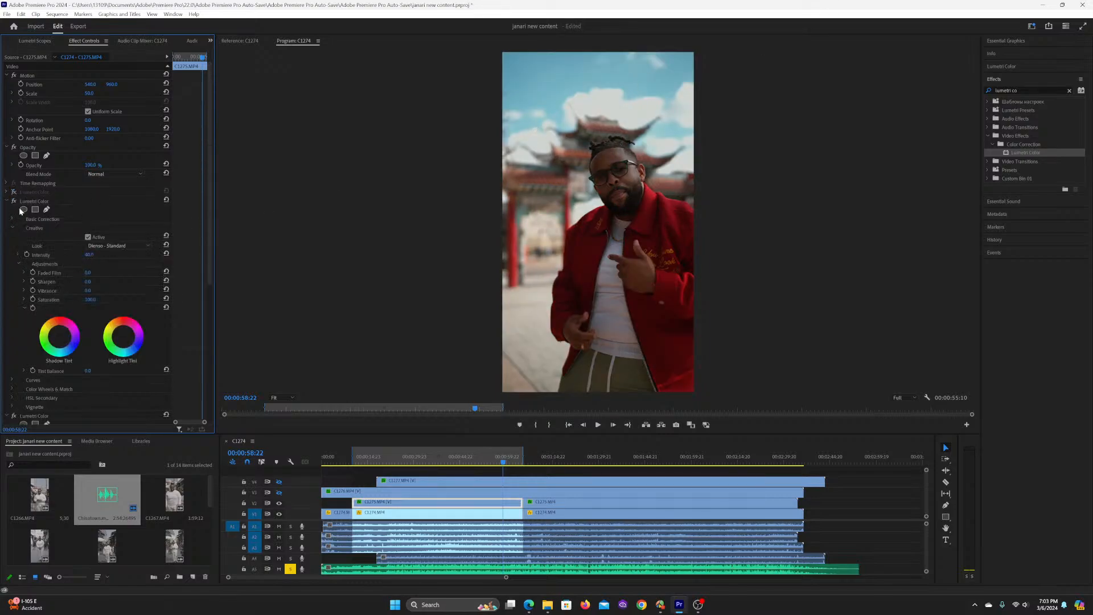
click(14, 202)
click(14, 202)
click(7, 201)
click(15, 210)
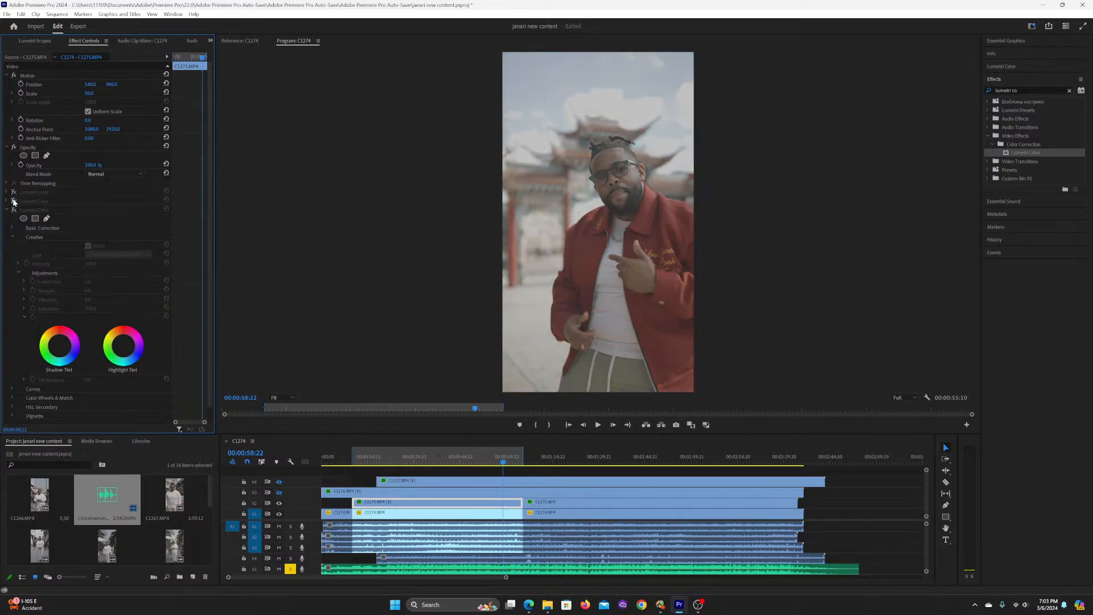
click(14, 201)
click(14, 210)
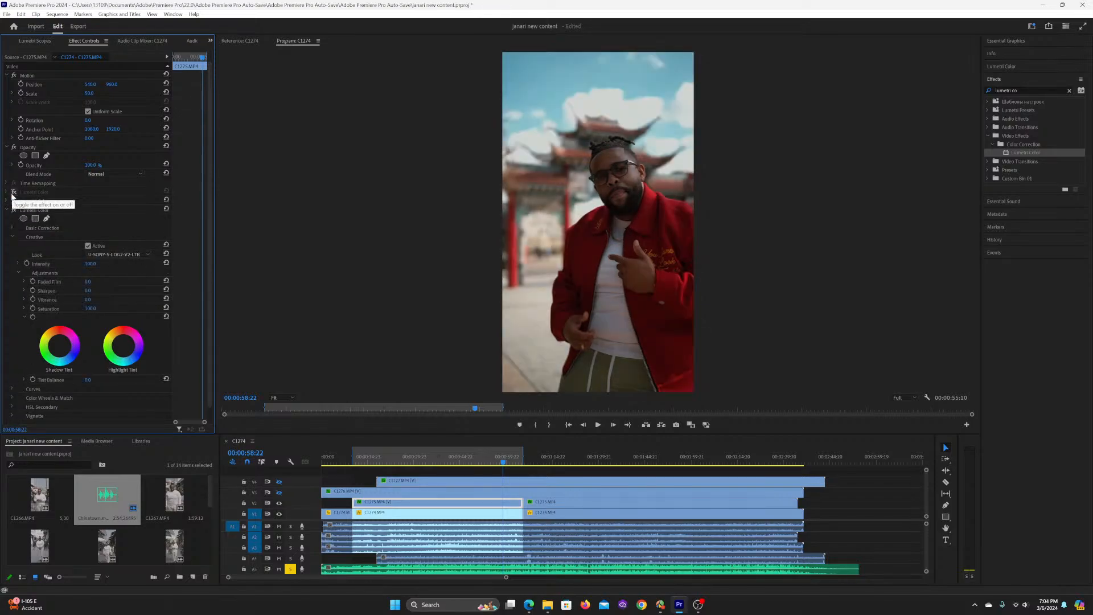
click(14, 193)
Step: Check exposure across the location change by scrubbing back from 00:00:58:22 to 00:00:44:14 and playing on to 00:00:47:09
click(493, 462)
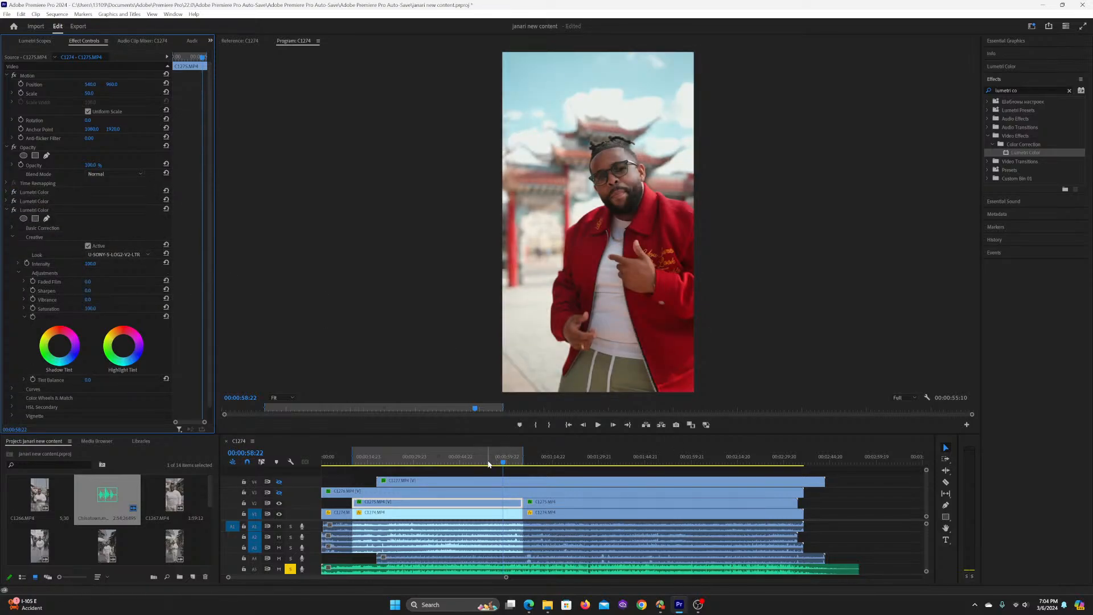
click(481, 460)
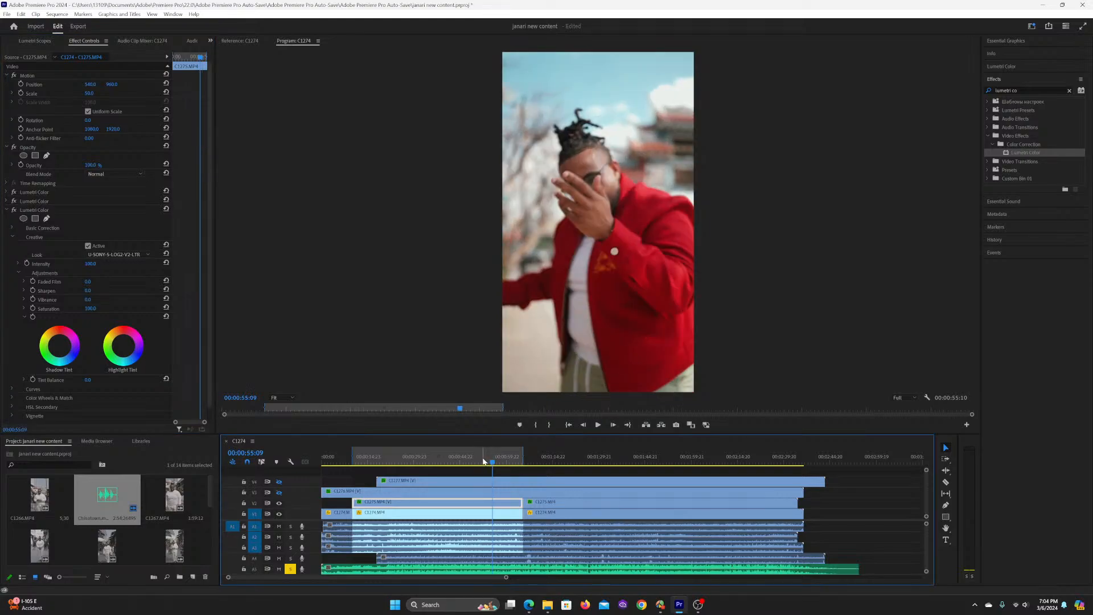
click(477, 459)
click(470, 460)
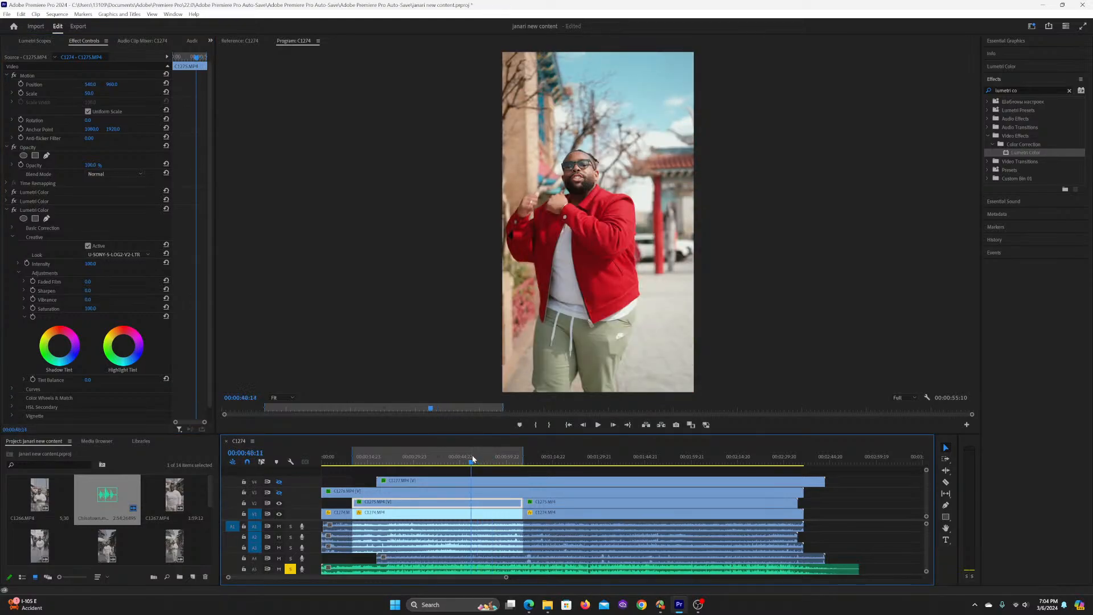
click(466, 460)
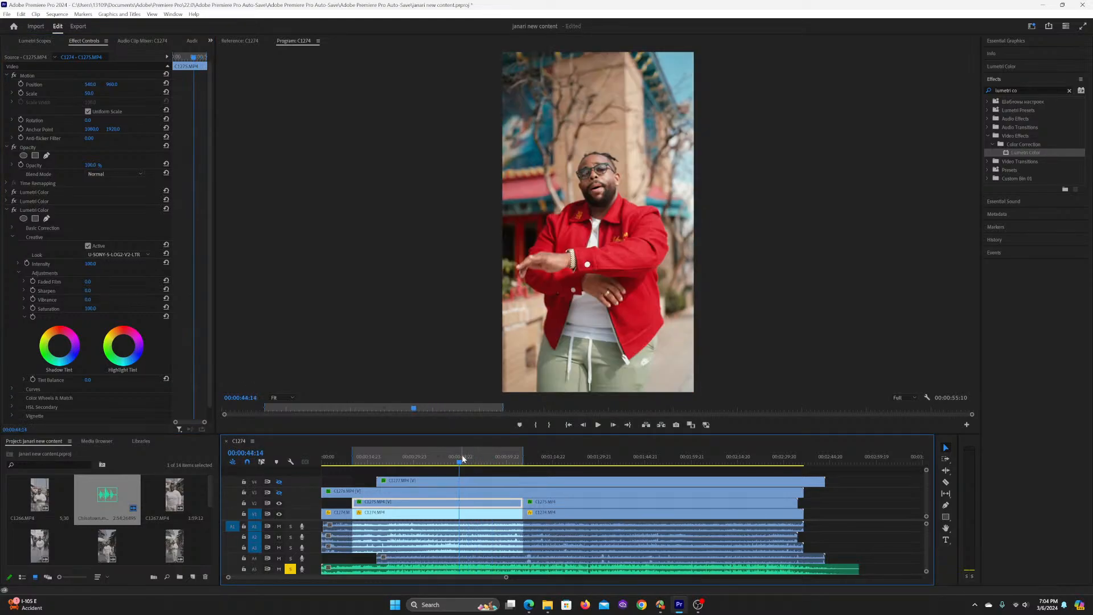
click(461, 460)
key(space)
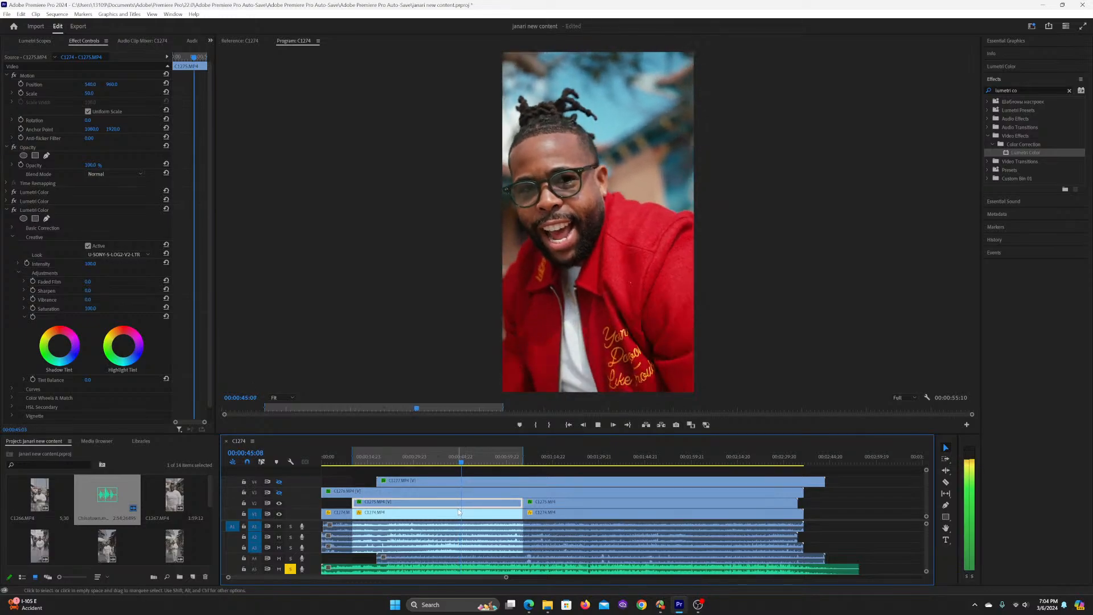
key(space)
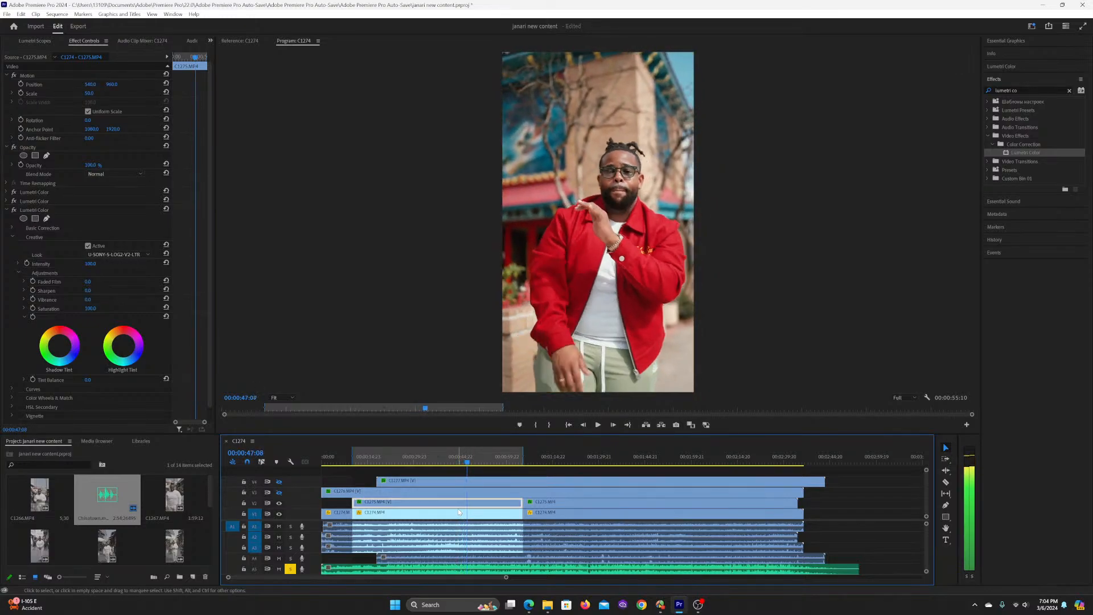
Step: Enable keyframing for Exposure, Highlights, Whites and Shadows in the first Lumetri Color effect of C1275.MP4 at 00:00:47:09
click(6, 192)
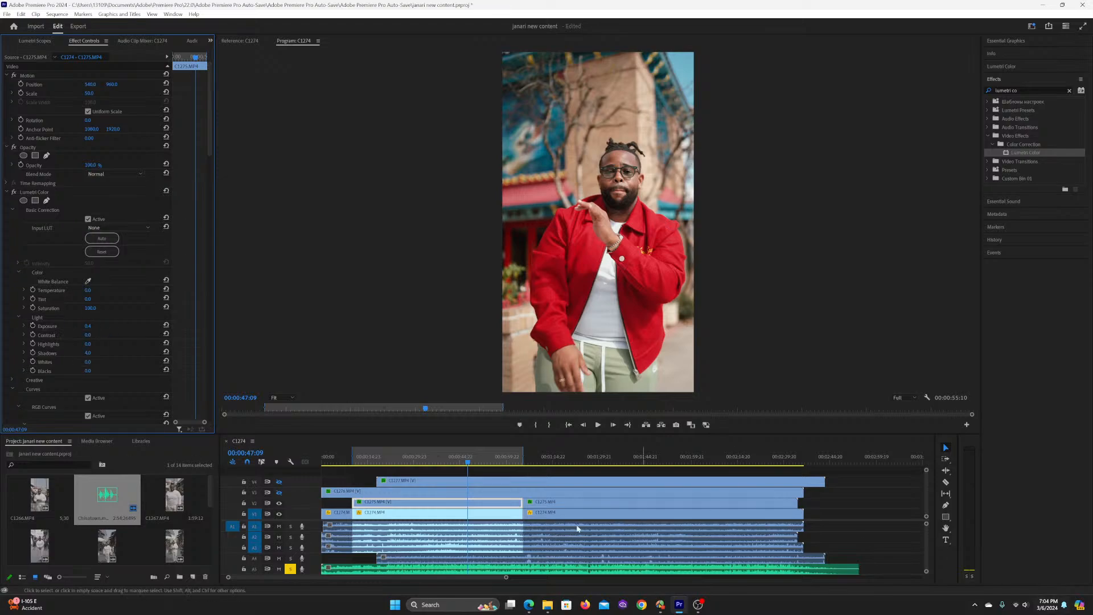
click(32, 326)
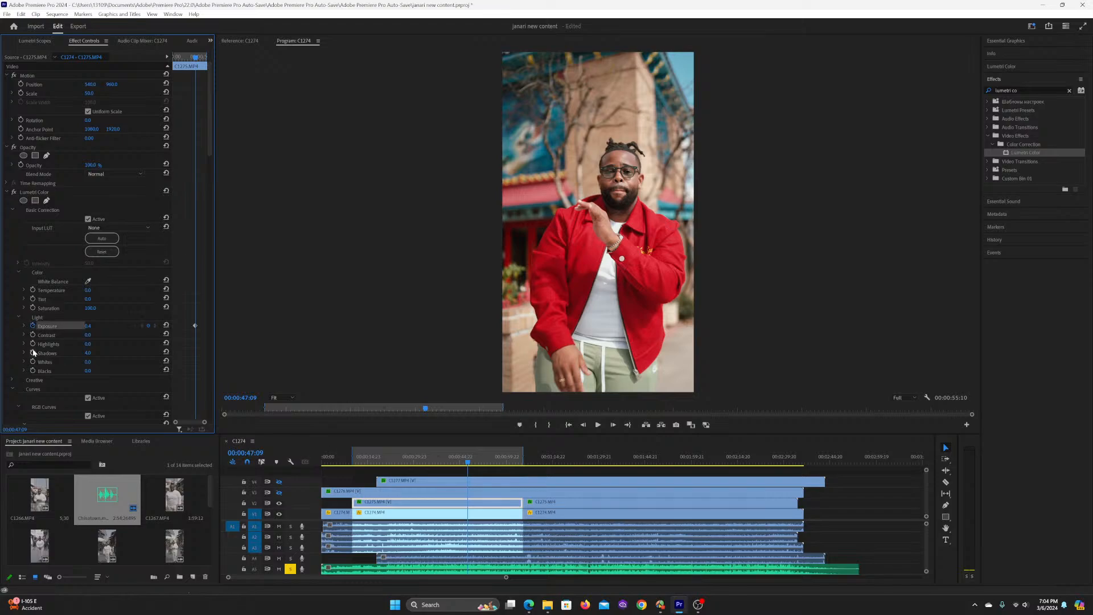
click(33, 344)
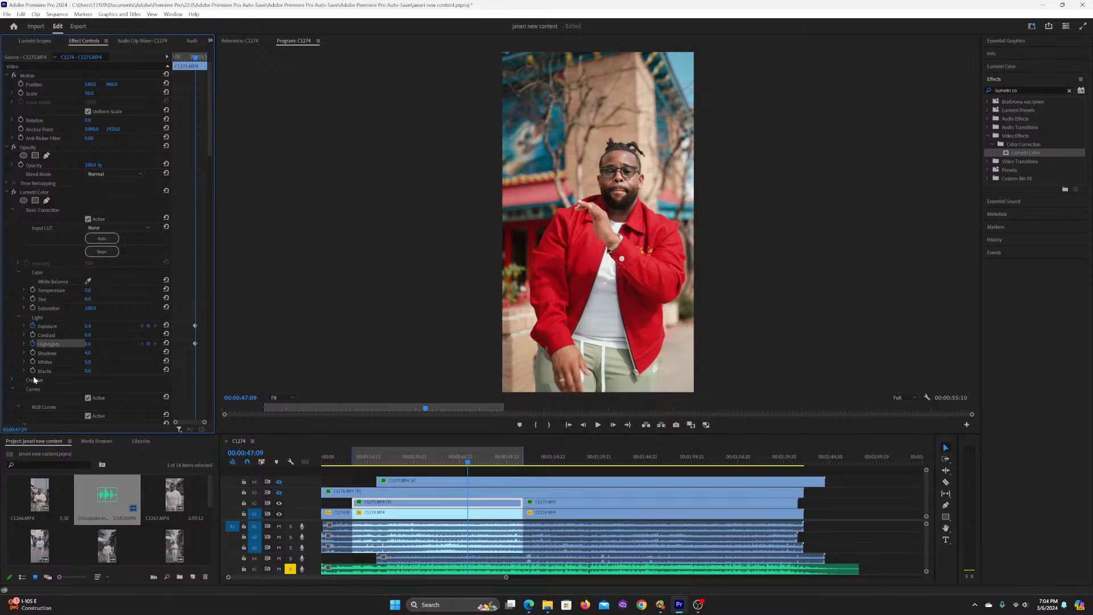
click(33, 361)
click(33, 353)
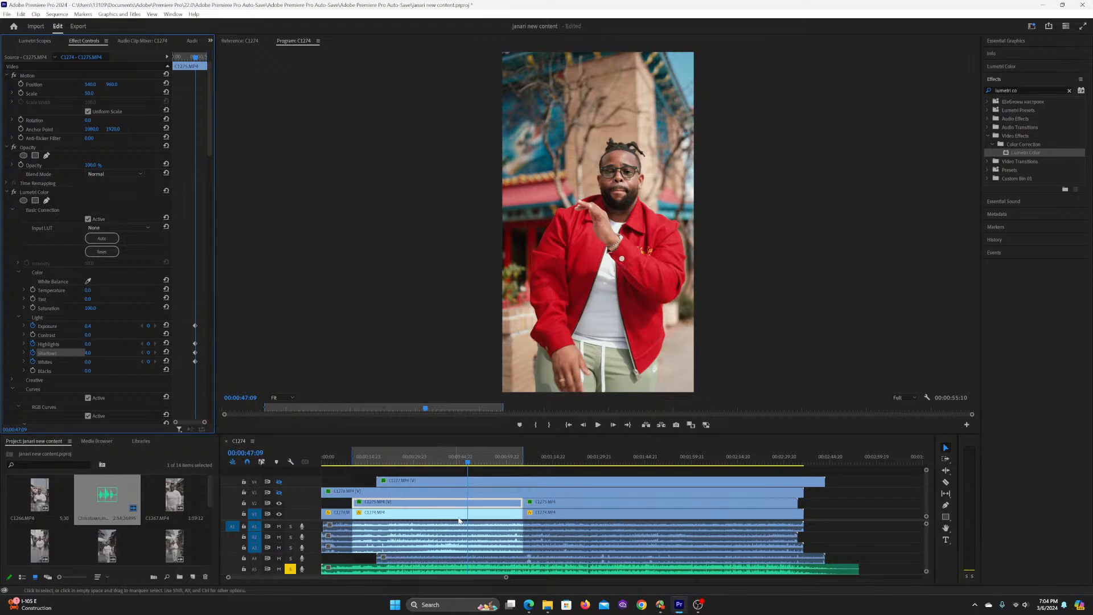
Step: Reset Exposure to 0.0 as a second keyframe at 00:00:56:17, comparing the shot with and without the change
key(space)
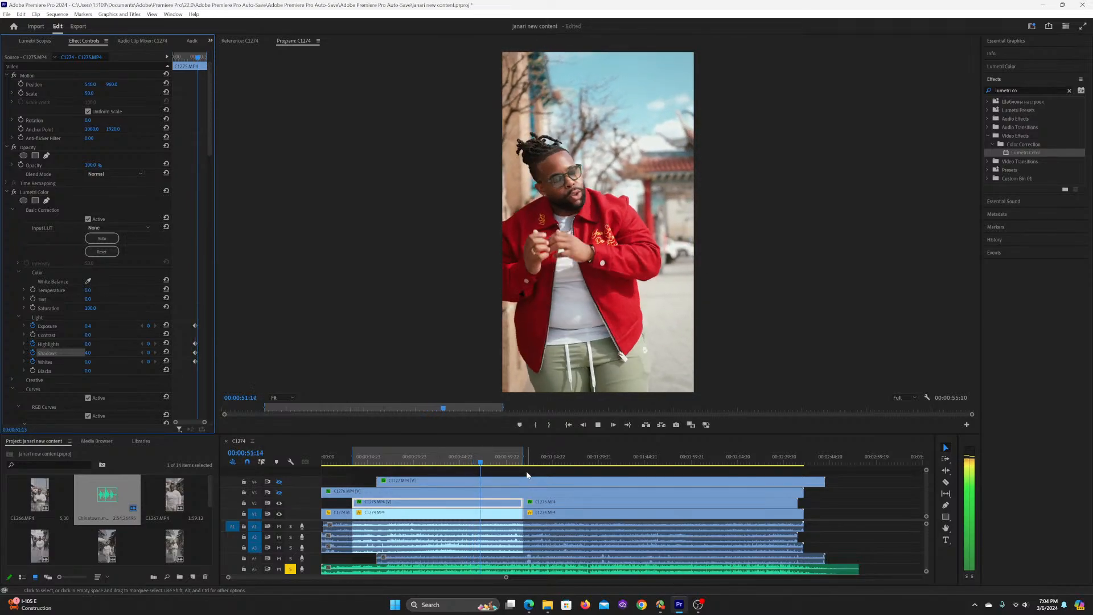
key(space)
key(space)
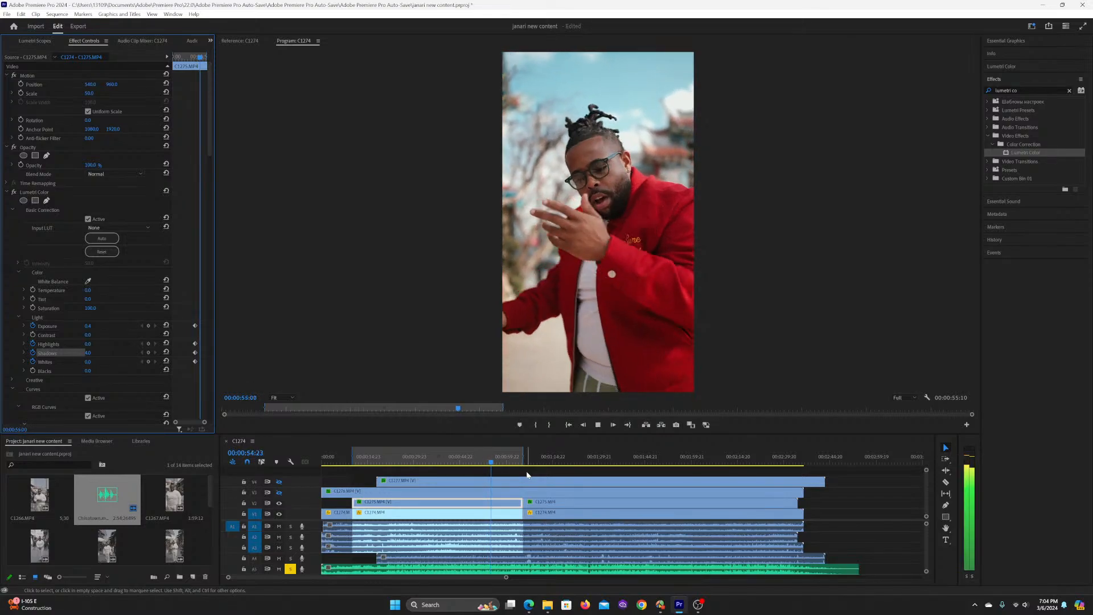
key(space)
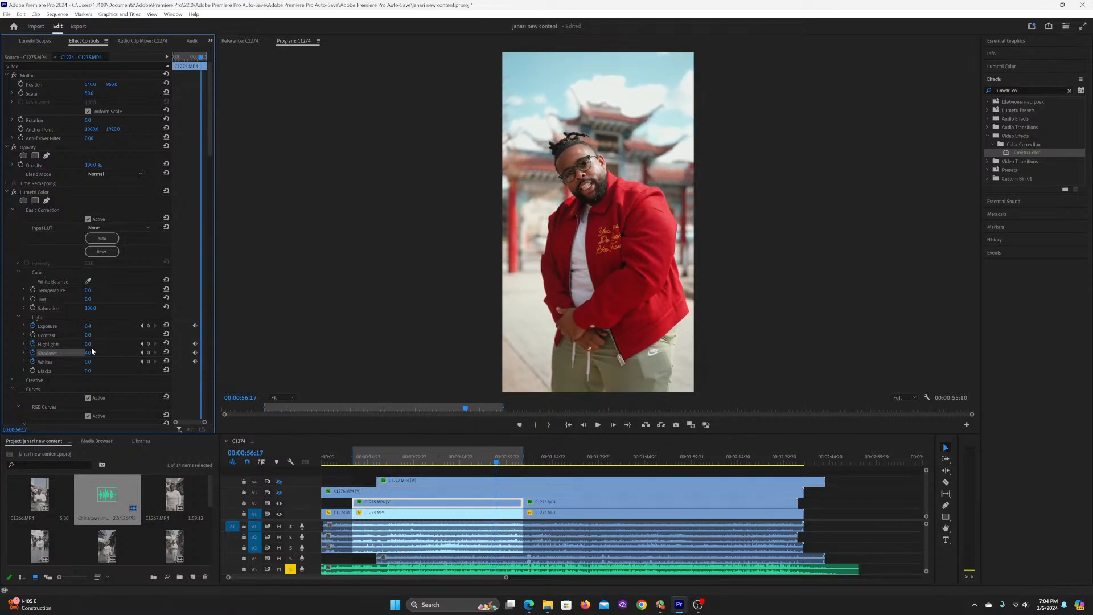
click(168, 324)
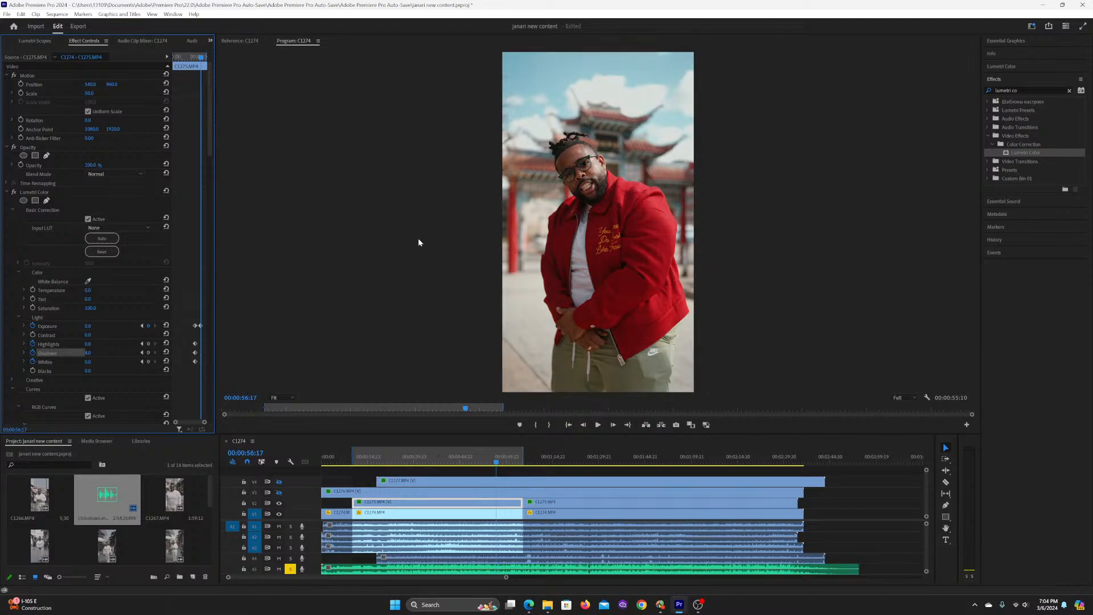
key(ctrl+z)
key(ctrl+shift+z)
key(ctrl+z)
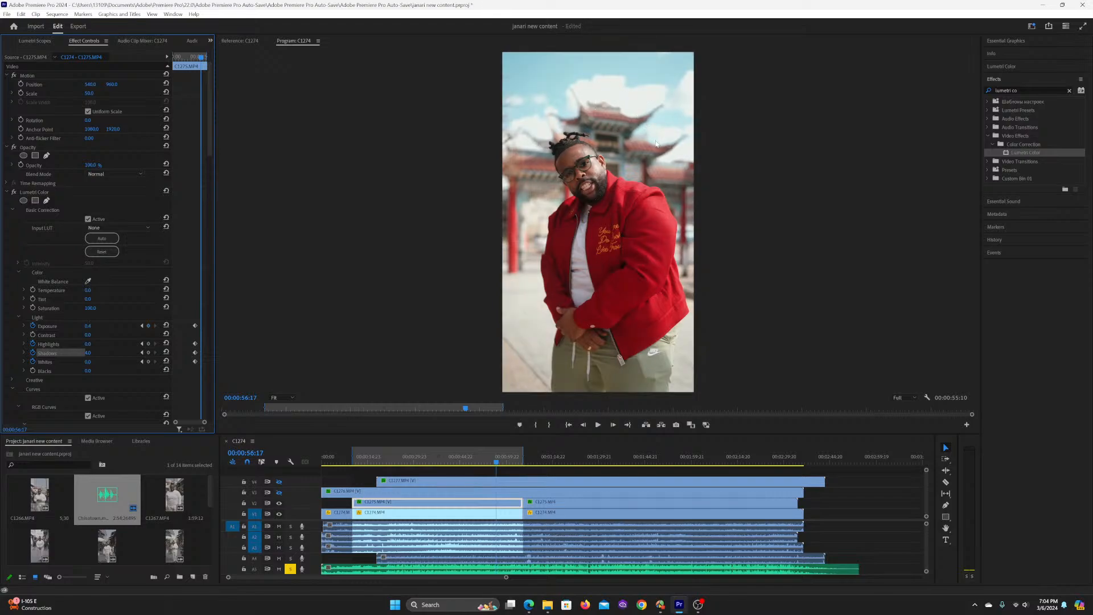
key(ctrl+shift+z)
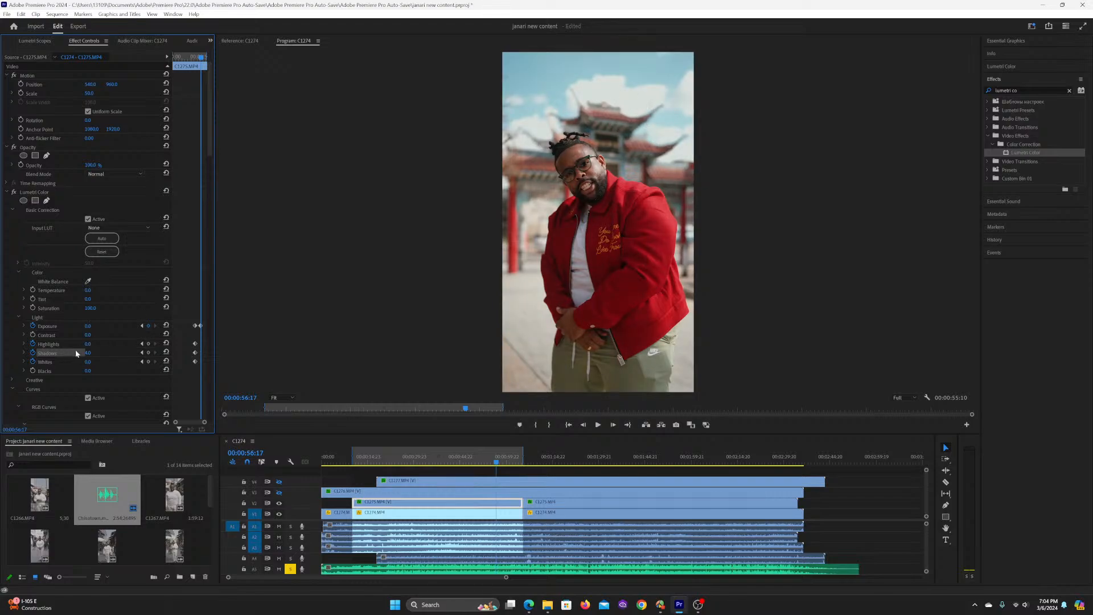
Step: Adjust Shadows, set Whites to -2.0 and lower Highlights slightly below zero at 00:00:56:17 in the first Lumetri Color effect
mouse_move(90, 356)
mouse_down()
mouse_move(34, 356)
mouse_move(90, 356)
mouse_up()
drag(88, 362, 76, 362)
drag(87, 344, 118, 344)
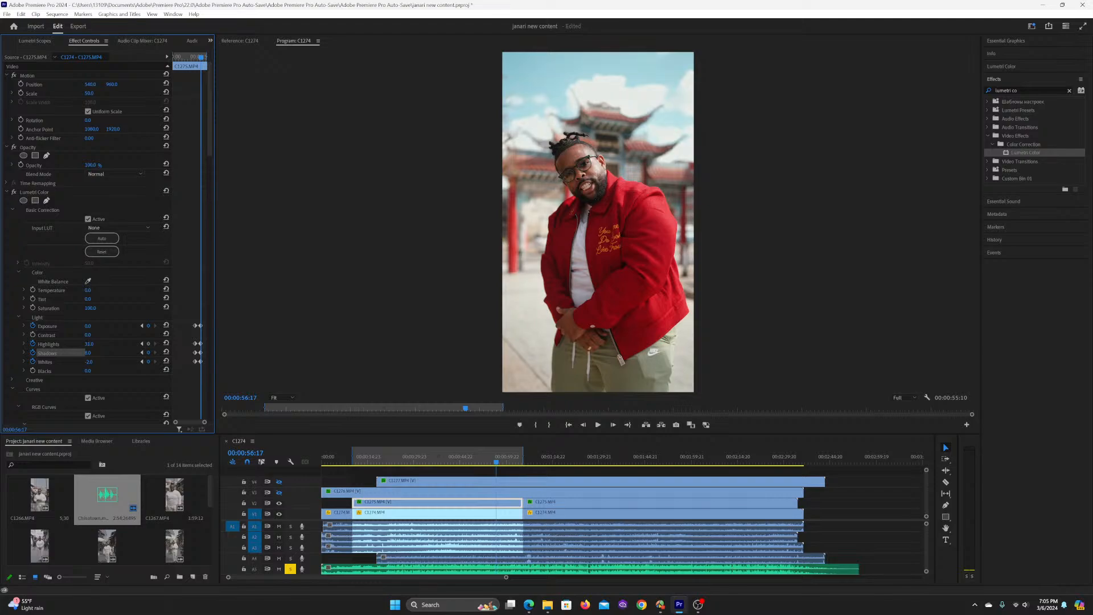
drag(103, 343, 76, 344)
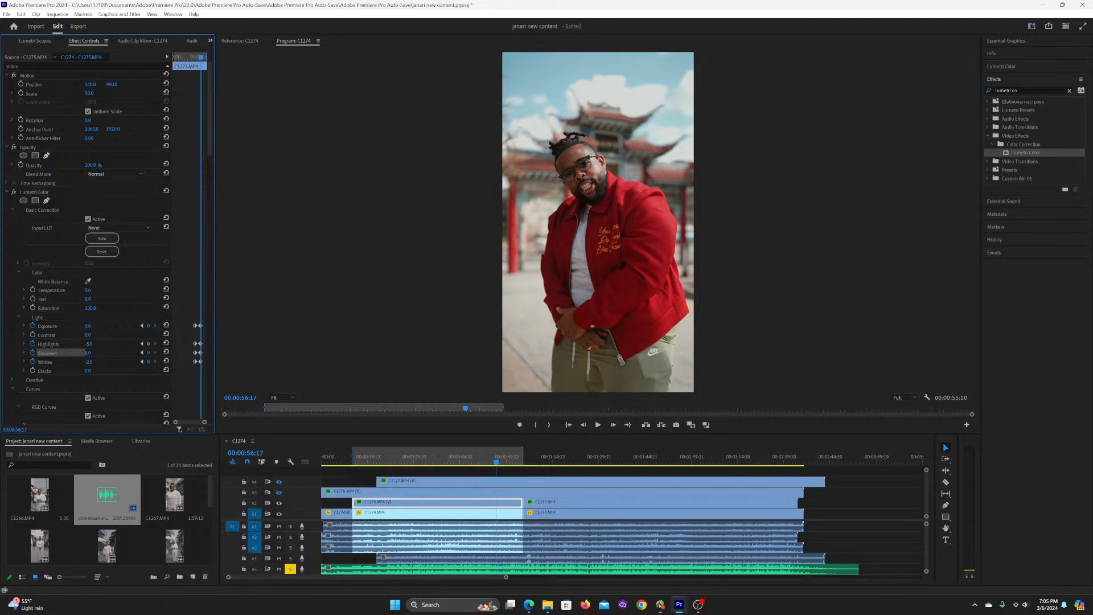
drag(93, 344, 95, 344)
Step: Review the keyframed exposure transition by playing from 00:00:42:02 to 00:01:05:14 and scrubbing back through the section
click(453, 459)
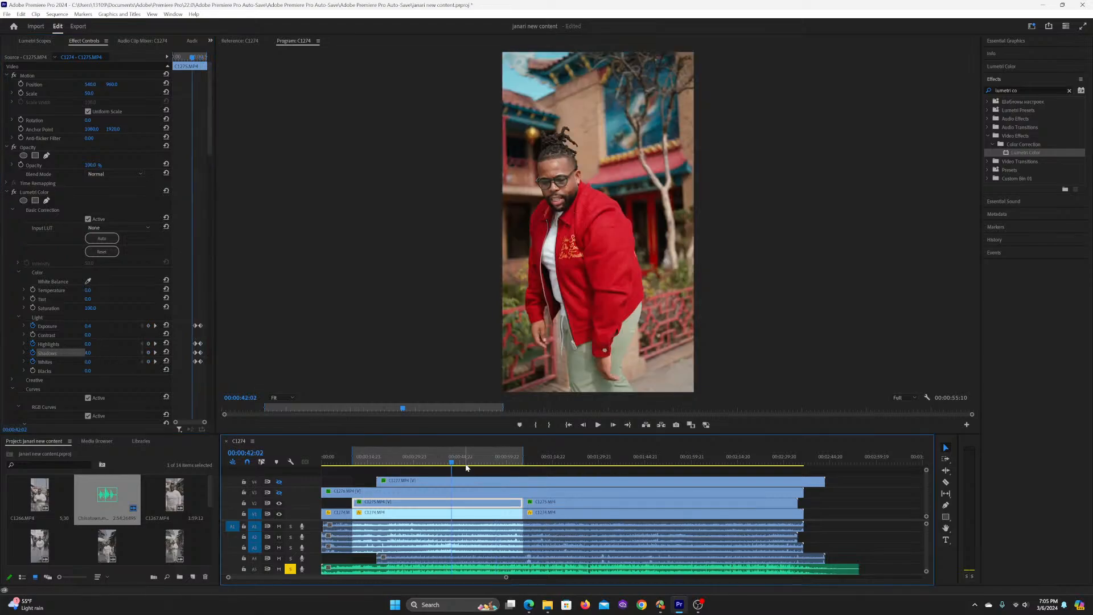
key(space)
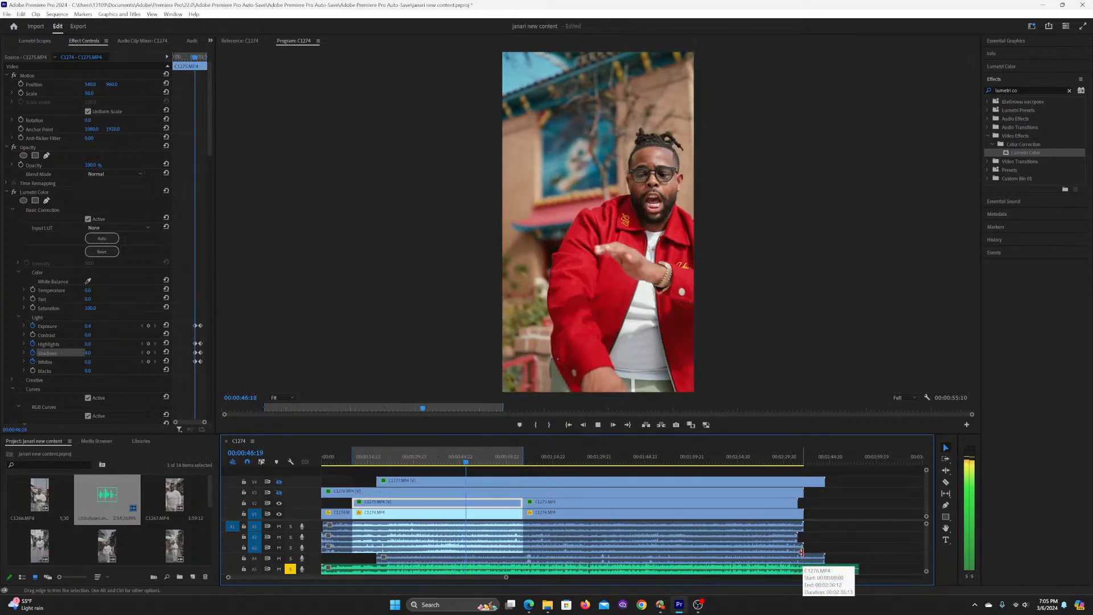
key(space)
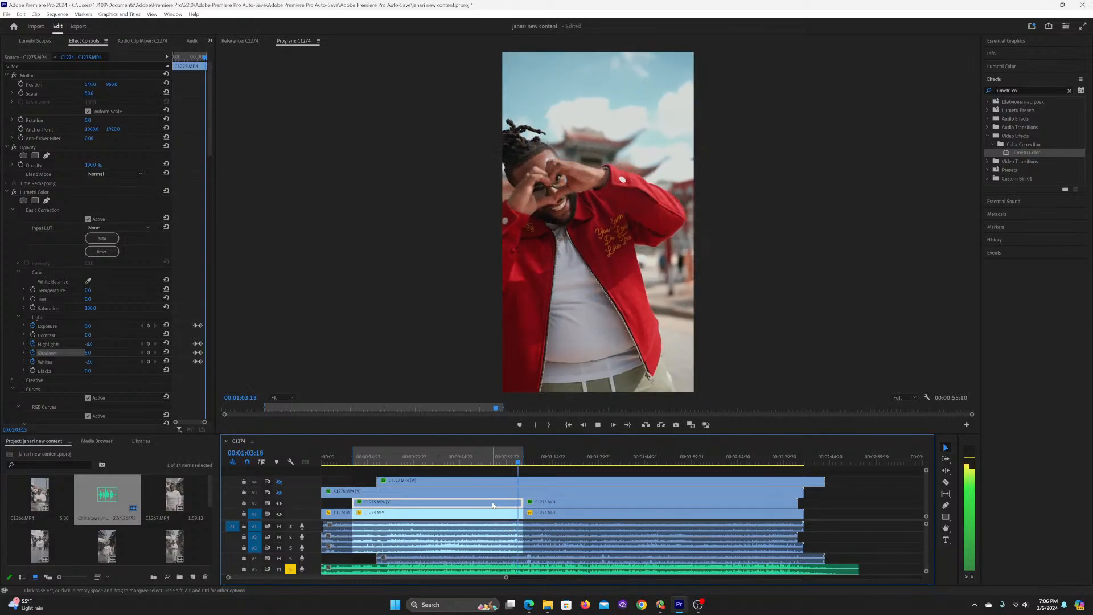
key(space)
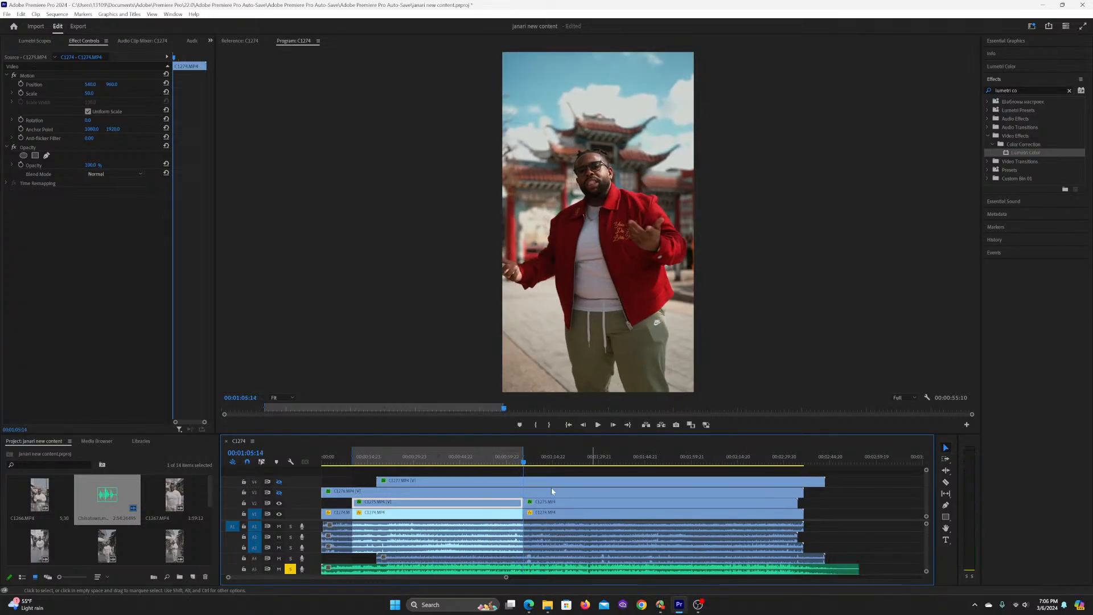
click(503, 462)
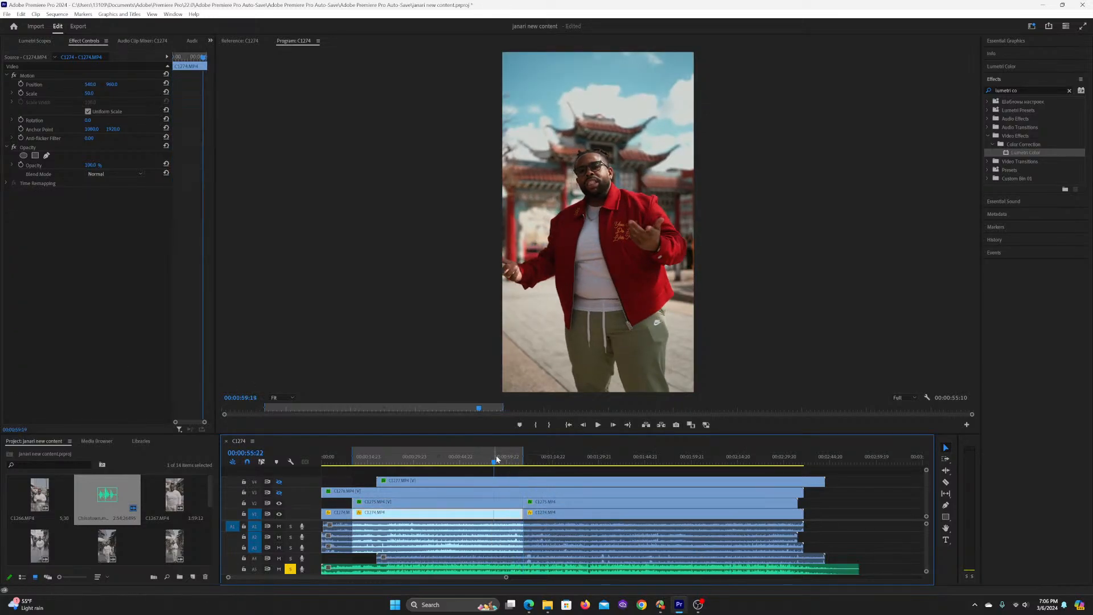
drag(495, 458, 432, 459)
Step: Move the playhead to the cut at 00:01:05:09, where the next section of C1275.MP4 and C1274.MP4 begins
click(530, 460)
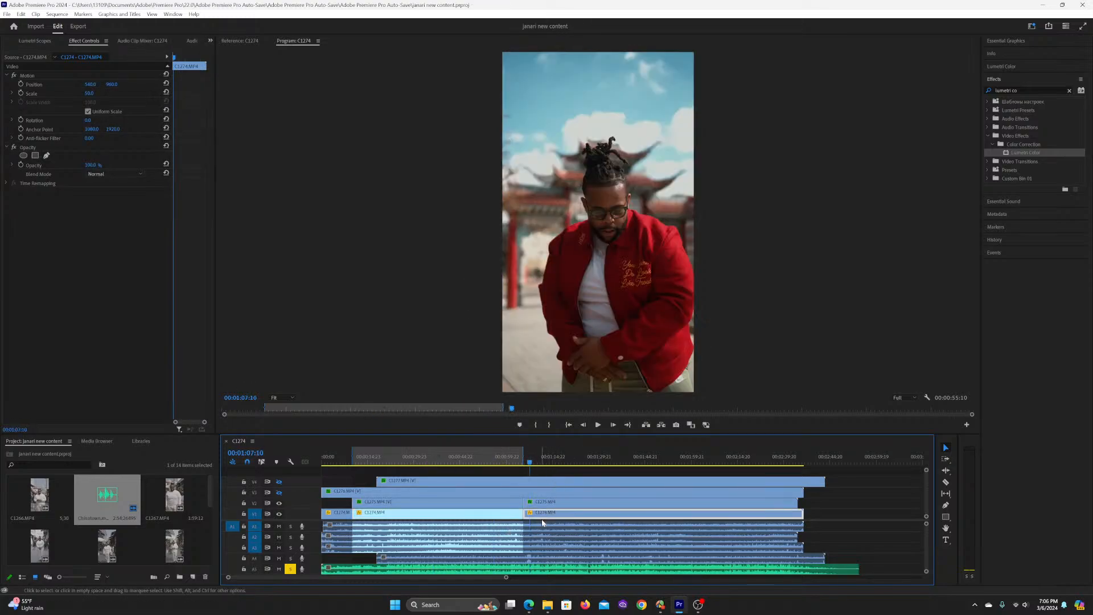
key(Up)
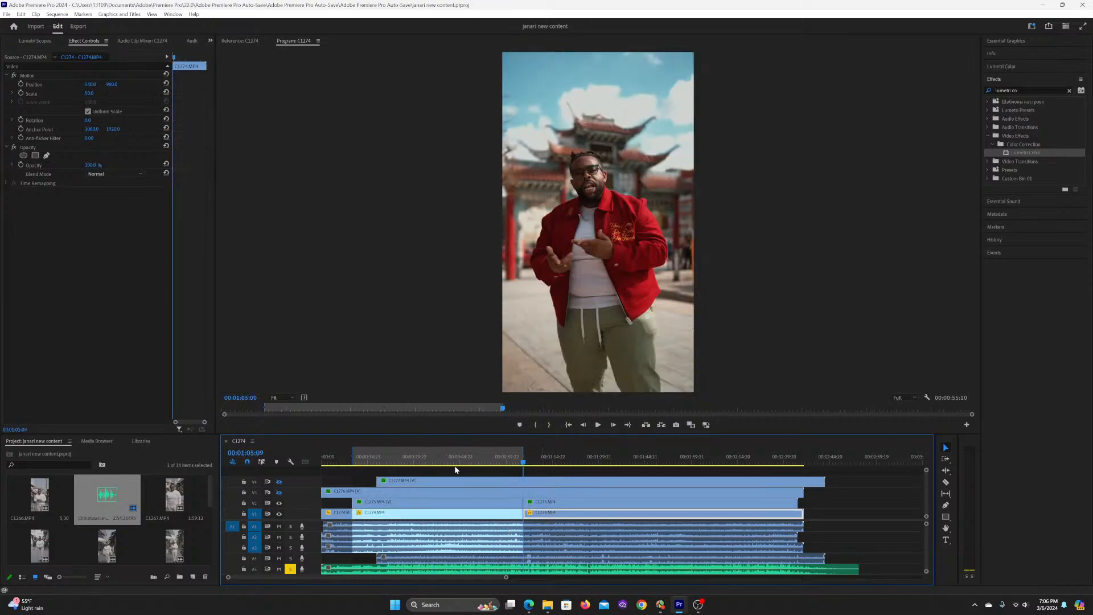
scroll(454, 466, right, 2)
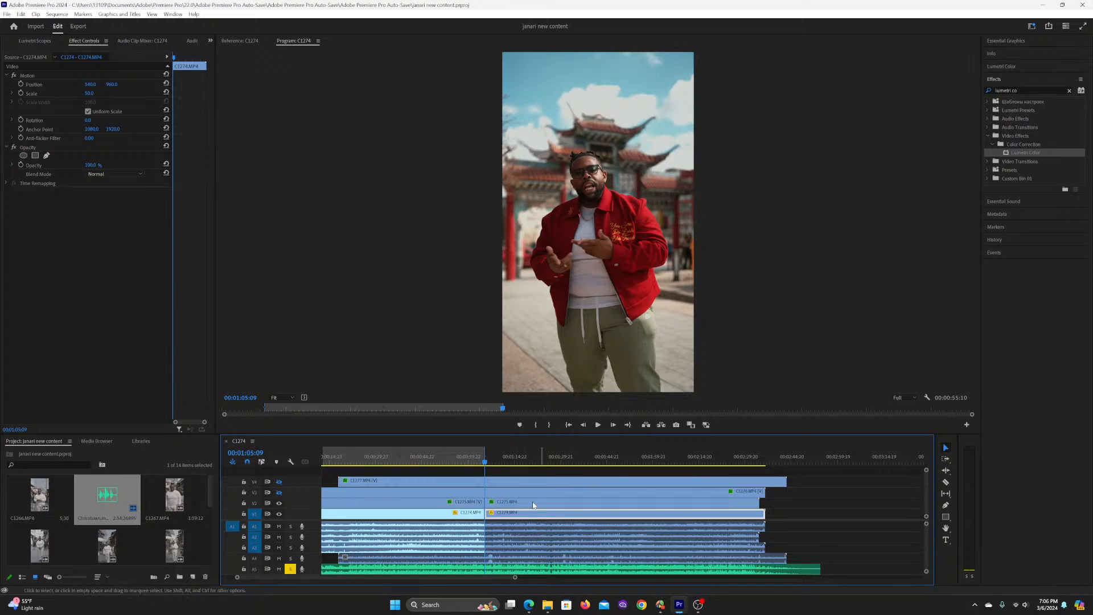
Step: Play the section after the 00:01:05:09 cut and compare it with frames at 00:00:15:09, 00:00:17:01 and 00:01:22:09
key(space)
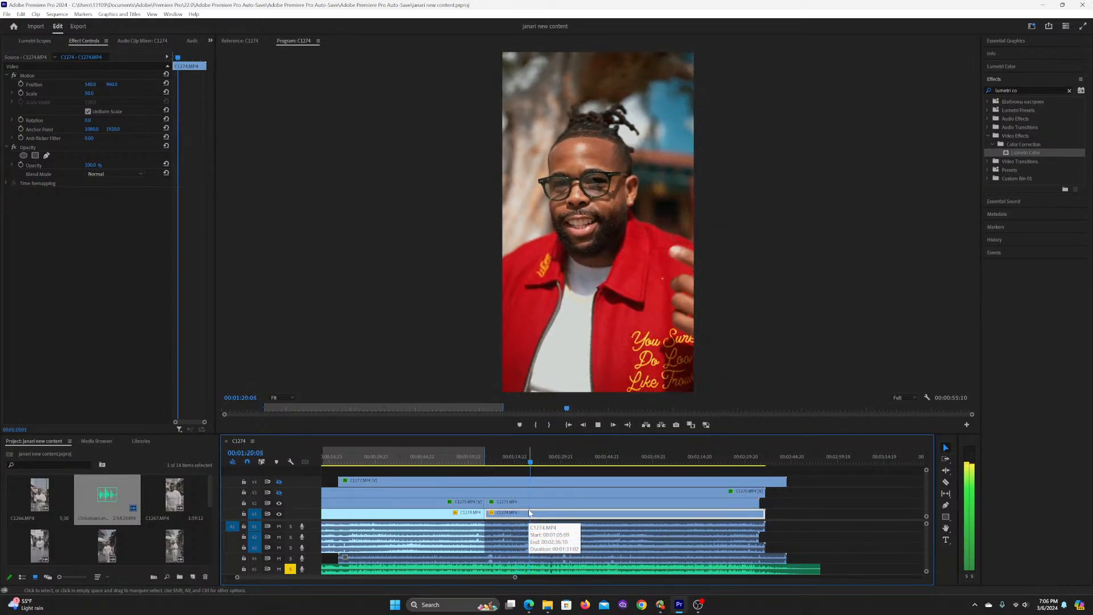
key(space)
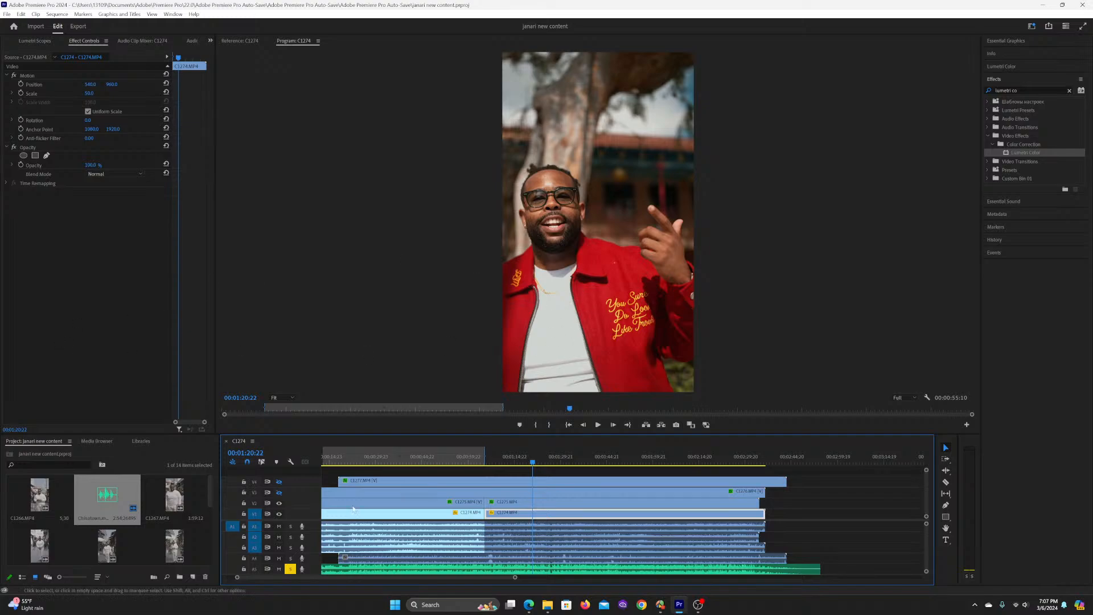
scroll(333, 481, up, 2)
click(360, 461)
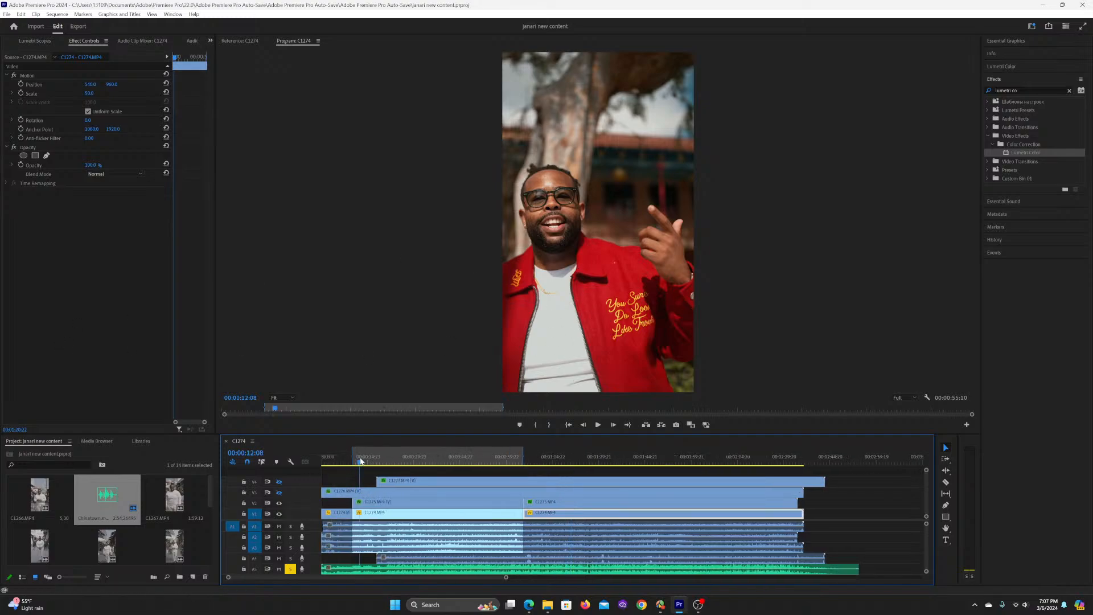
click(369, 459)
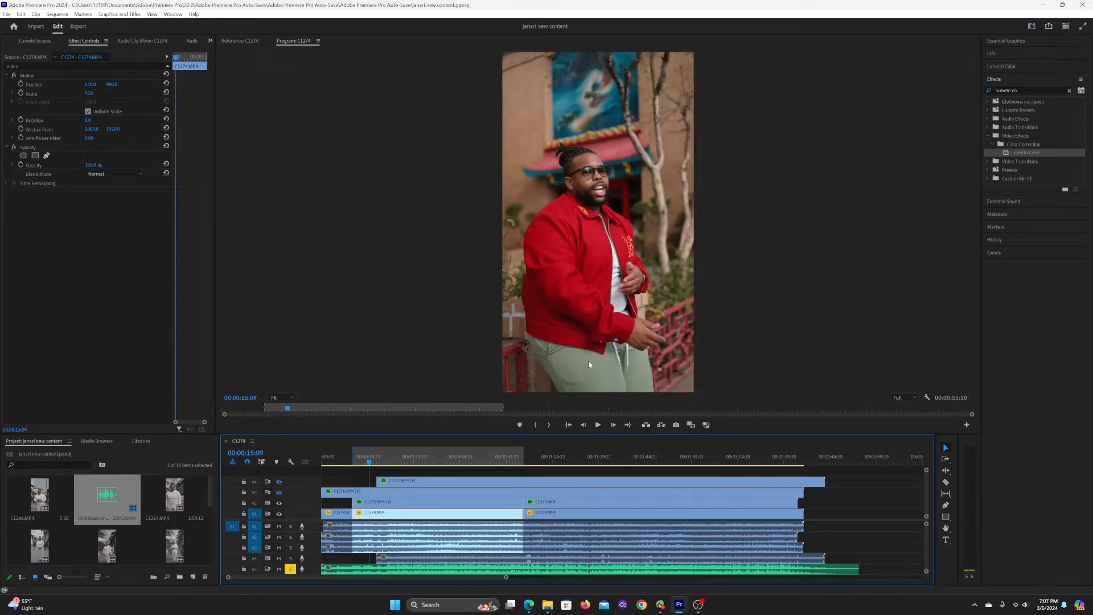
click(374, 460)
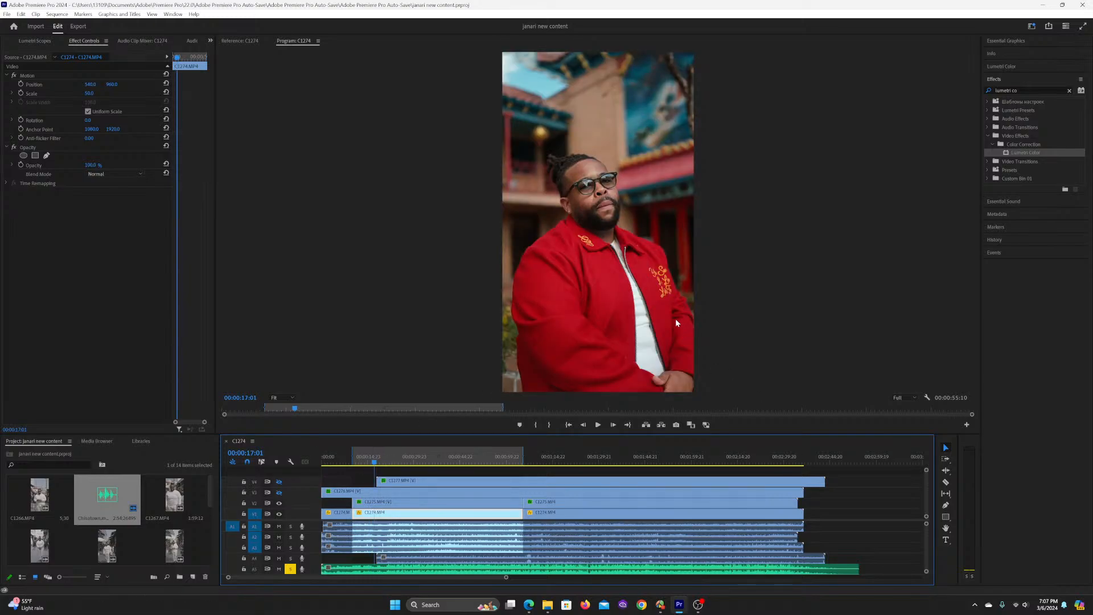
click(564, 461)
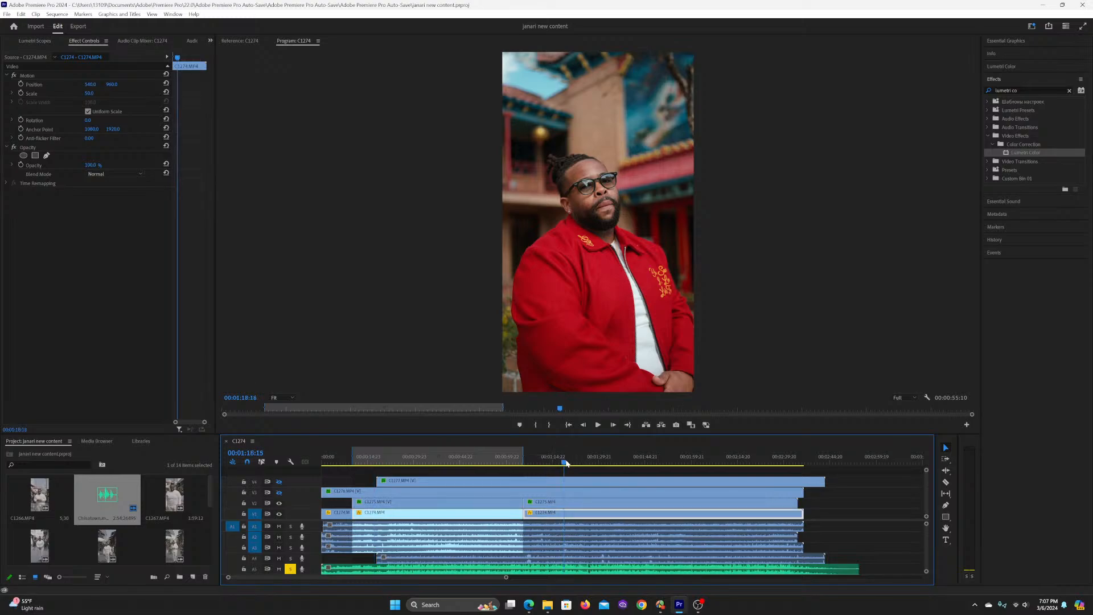
click(575, 459)
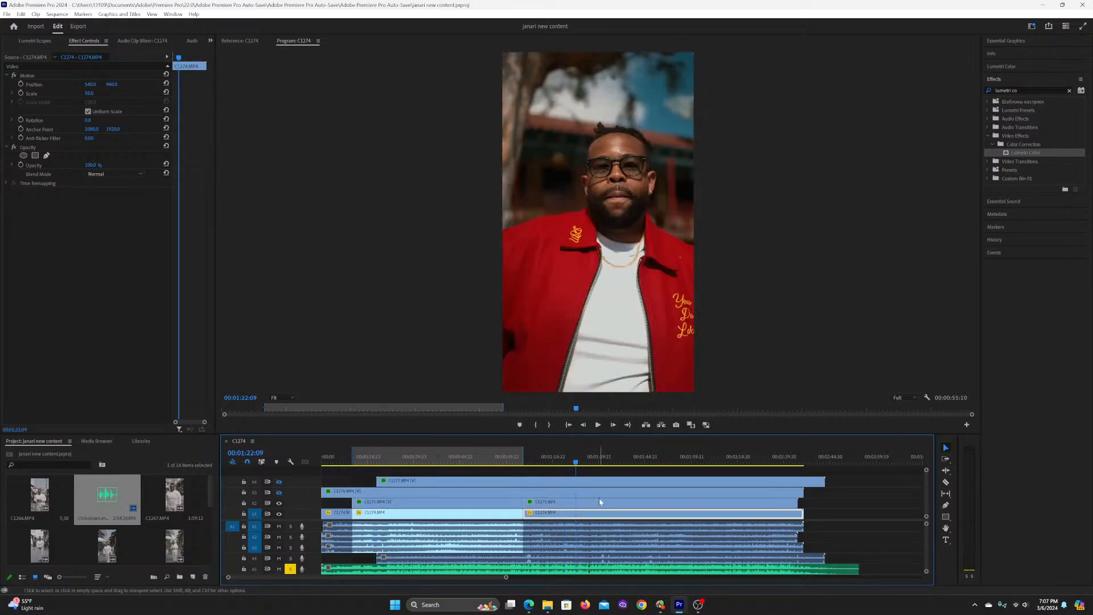
Step: Enable the first Lumetri Color effect on the C1275.MP4 section that follows the 00:01:05:09 cut
click(578, 503)
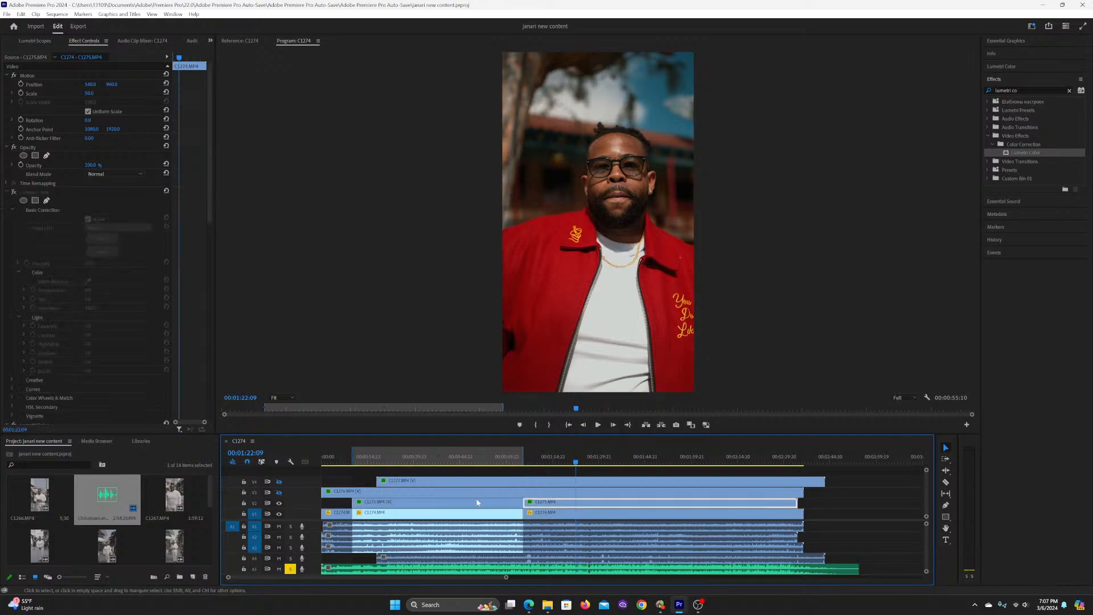
click(14, 193)
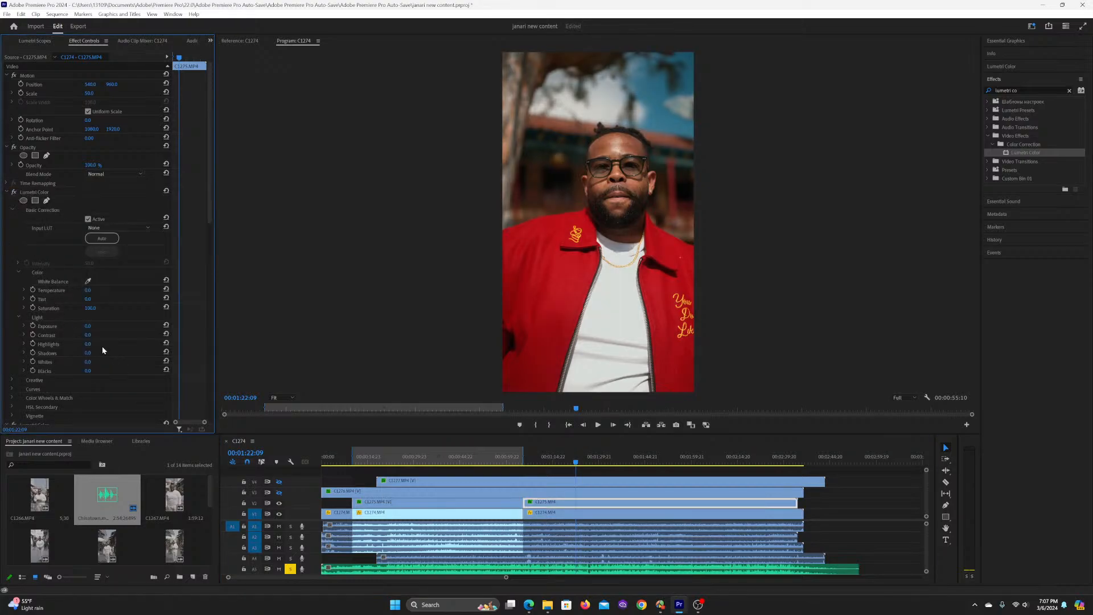
Step: Try resetting the RGB curve in the first Lumetri Color effect to a straight line
click(11, 210)
click(11, 219)
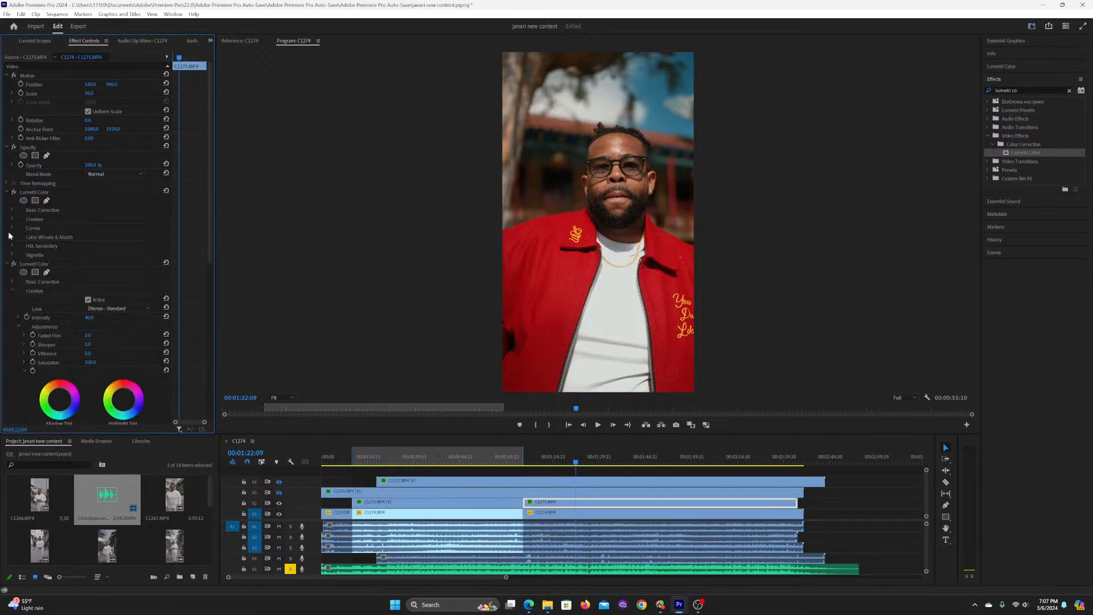
click(13, 228)
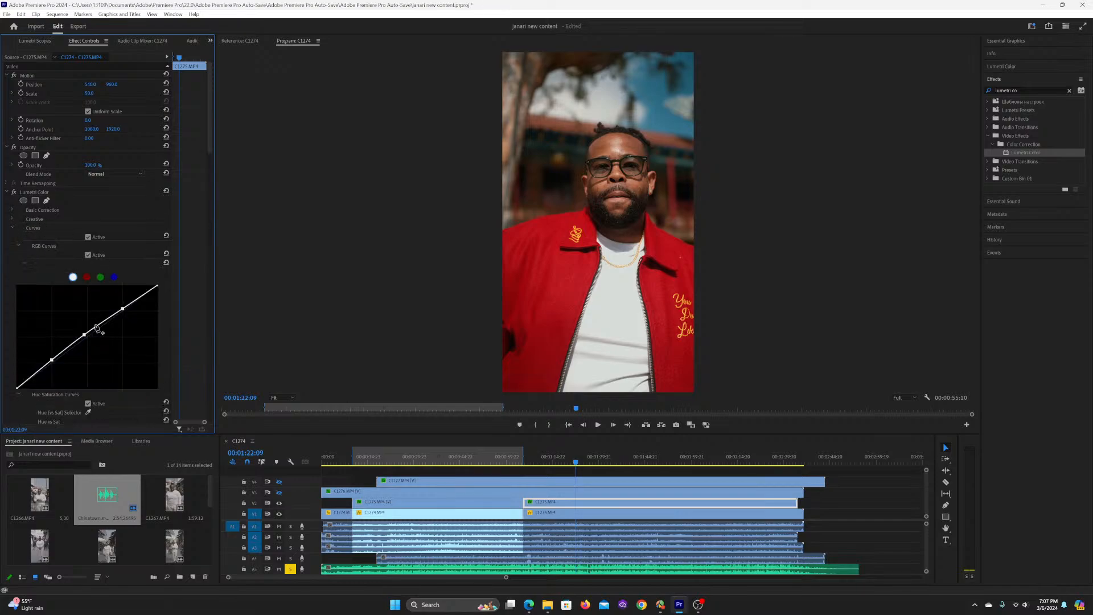
click(166, 263)
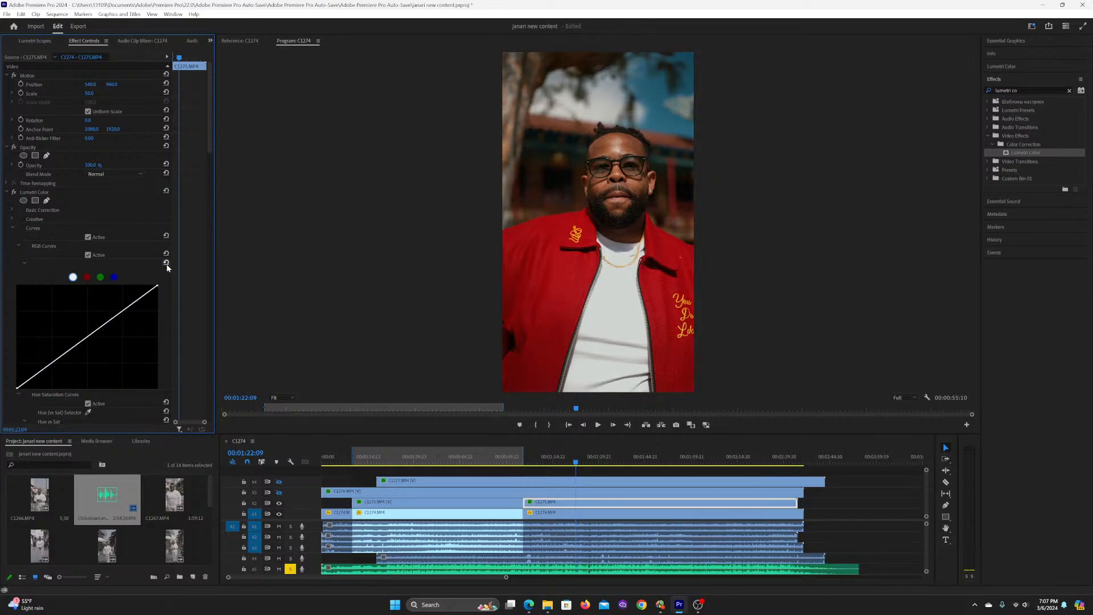
Step: Try Whites at -22.0, lower Highlights and Exposure at -0.4 in Basic Correction, undoing each adjustment
click(12, 210)
drag(94, 363, 77, 364)
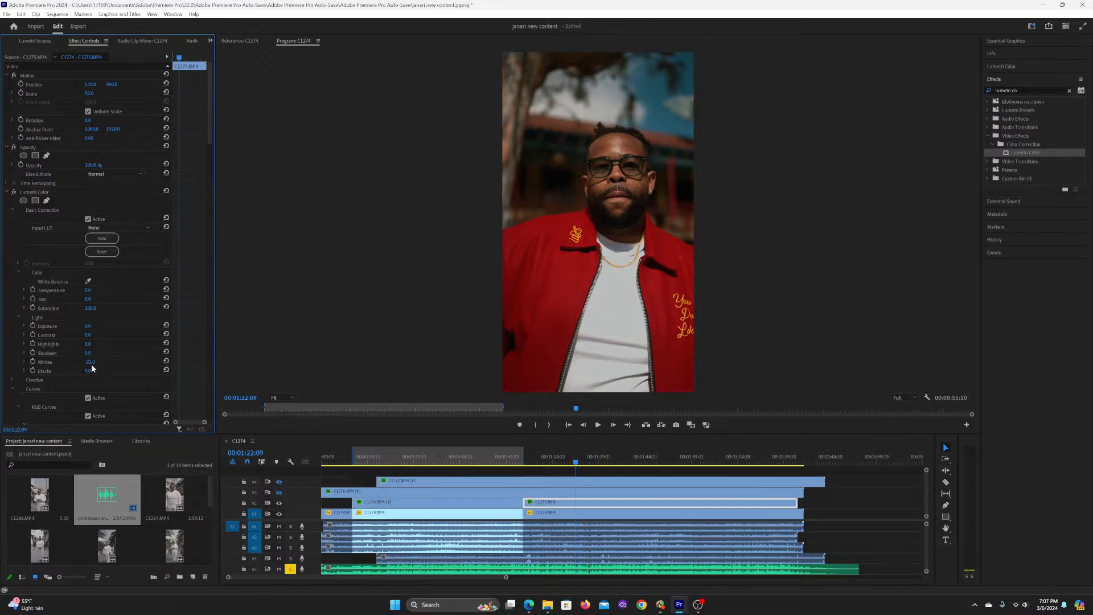
key(ctrl+z)
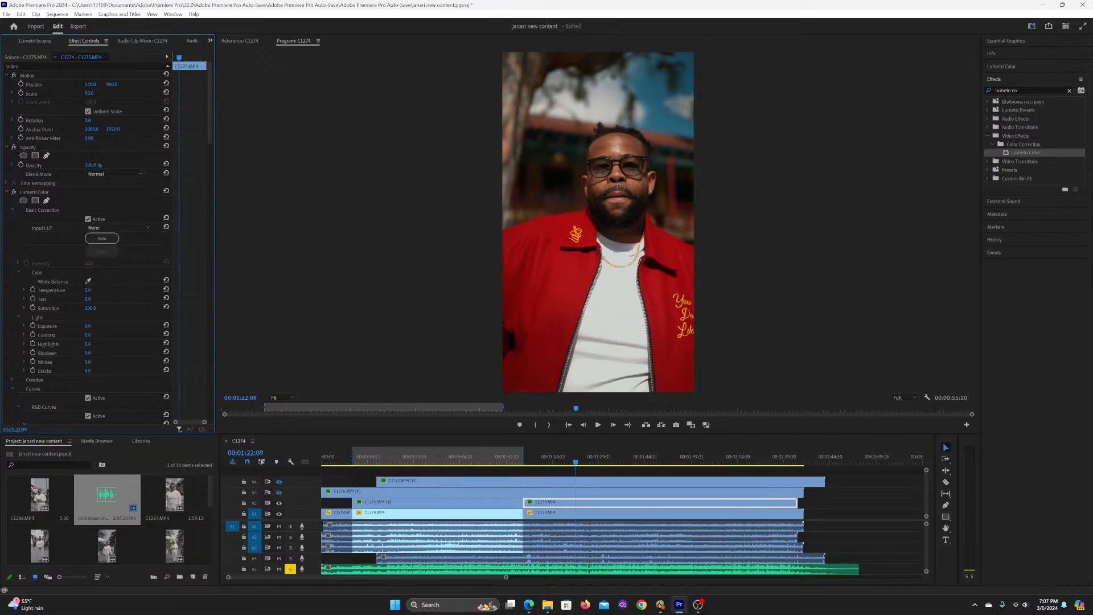
drag(88, 343, 67, 344)
key(ctrl+z)
drag(88, 326, 85, 326)
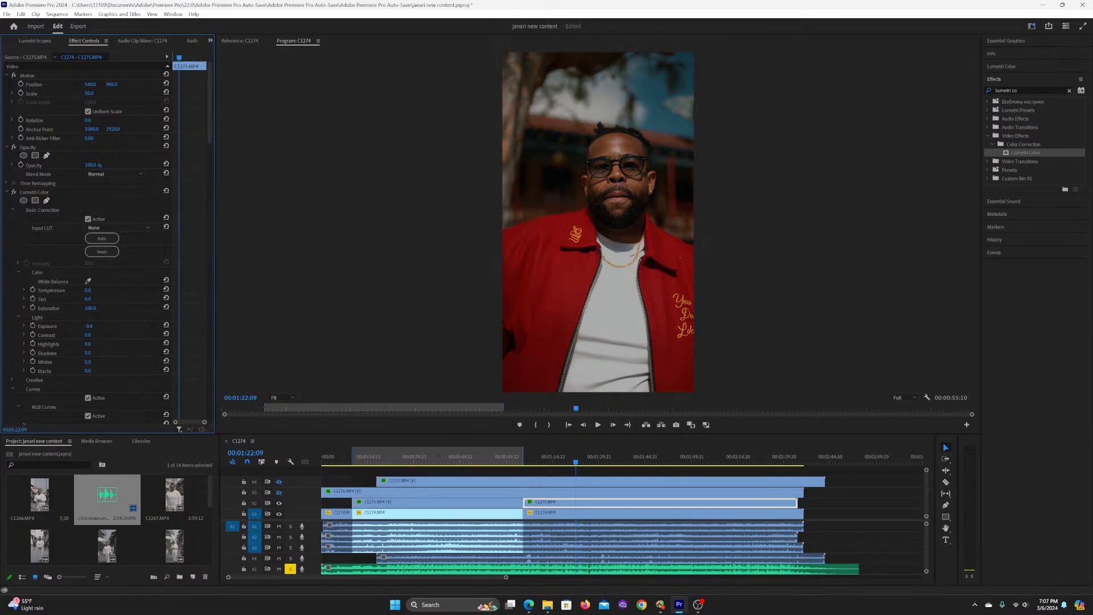
key(ctrl+z)
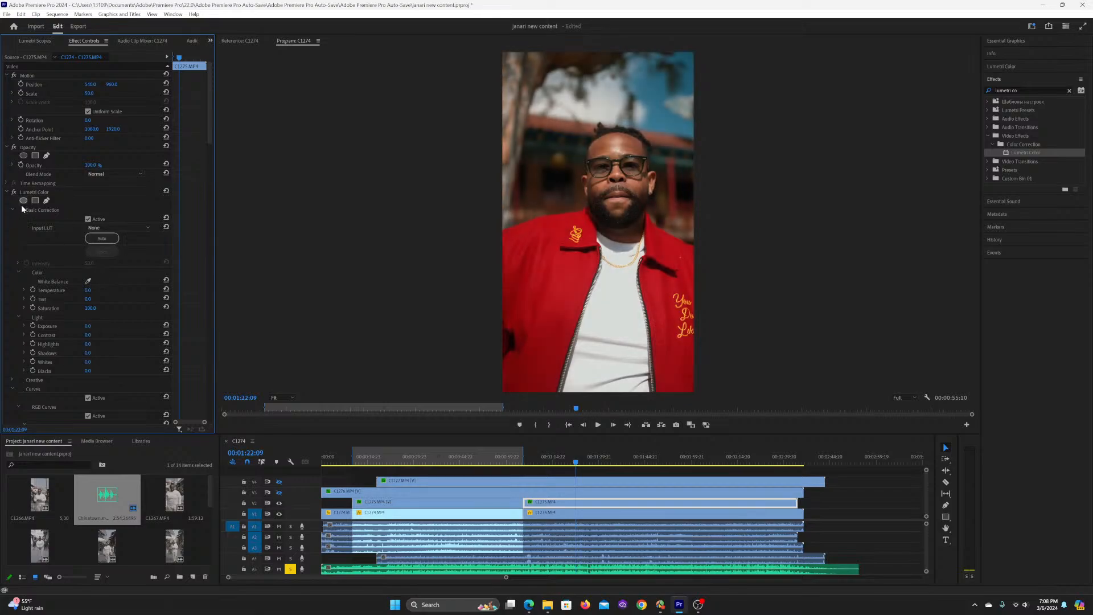
Step: Undo back to the original RGB curve, keeping the first Lumetri Color effect enabled
key(ctrl+z)
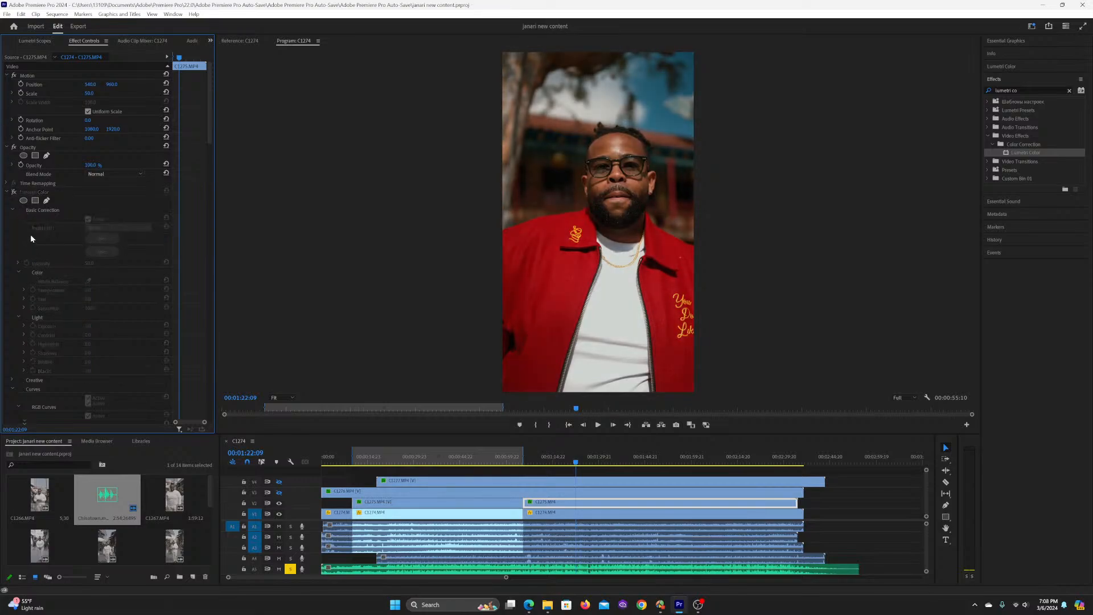
key(ctrl+shift+z)
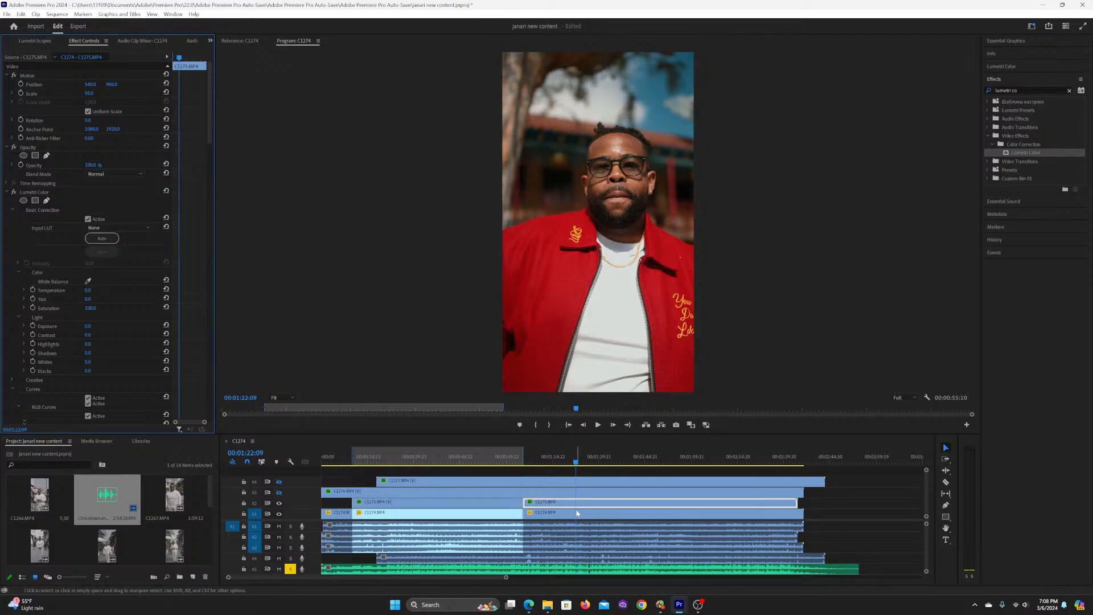
click(14, 211)
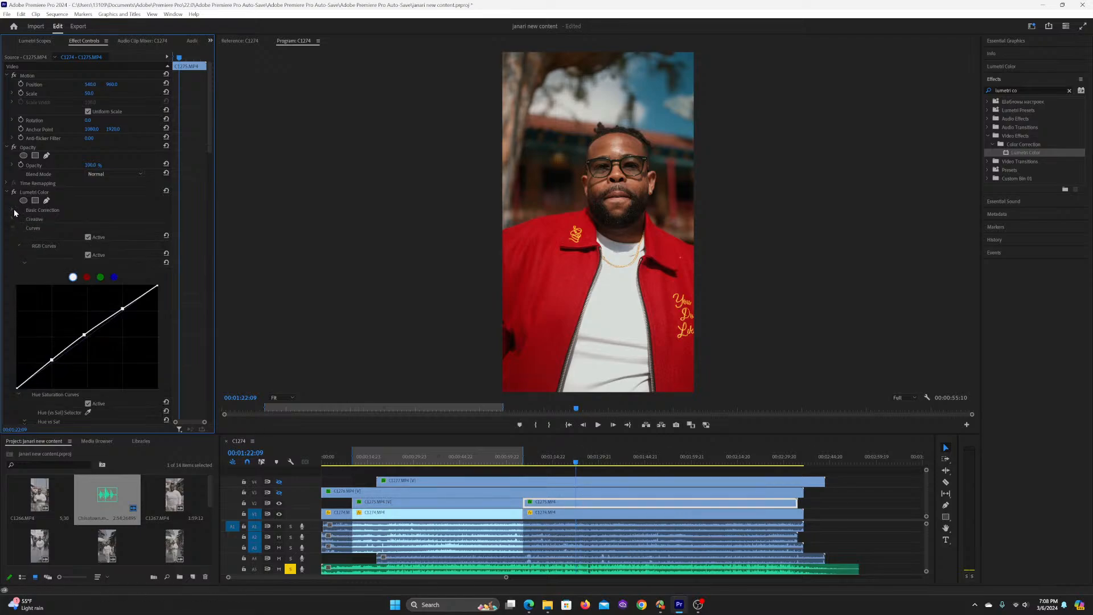
Step: Play the C1275.MP4 section from 00:01:22:09, return the playhead to 00:01:07:17 and save the project
click(600, 476)
click(572, 503)
key(space)
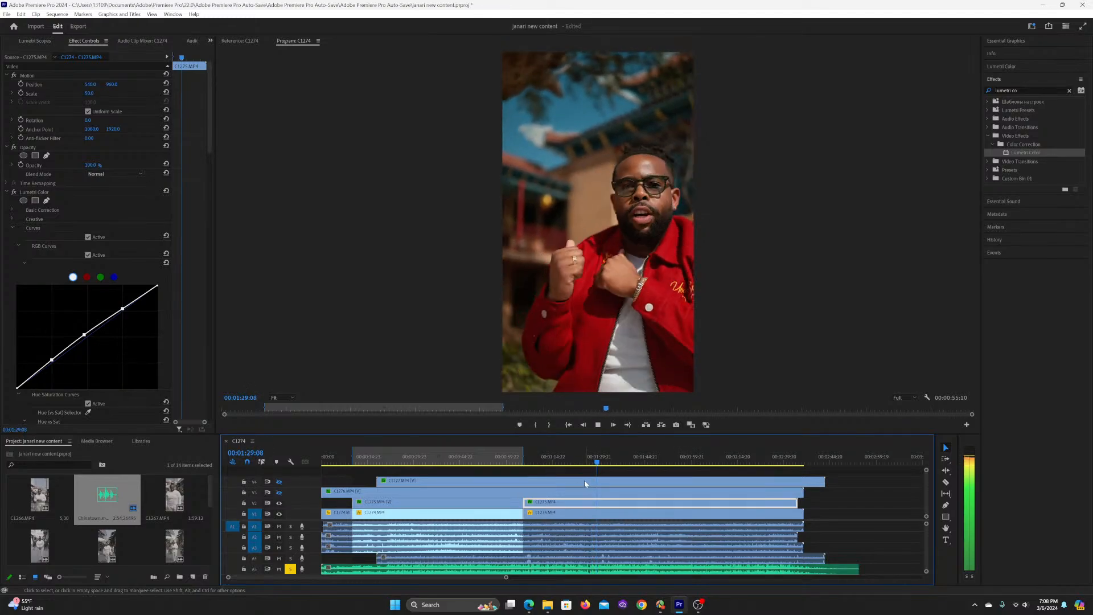
click(530, 459)
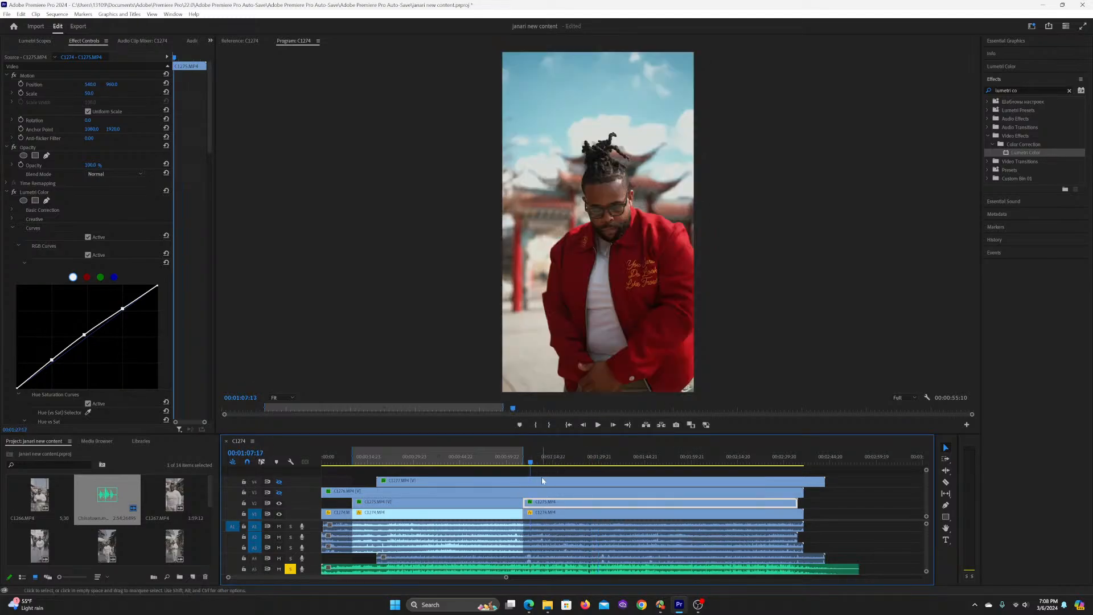
key(ctrl+s)
Step: Play from 00:01:07:17 to find where the light changes and split C1275.MP4 at 00:01:27:03
key(space)
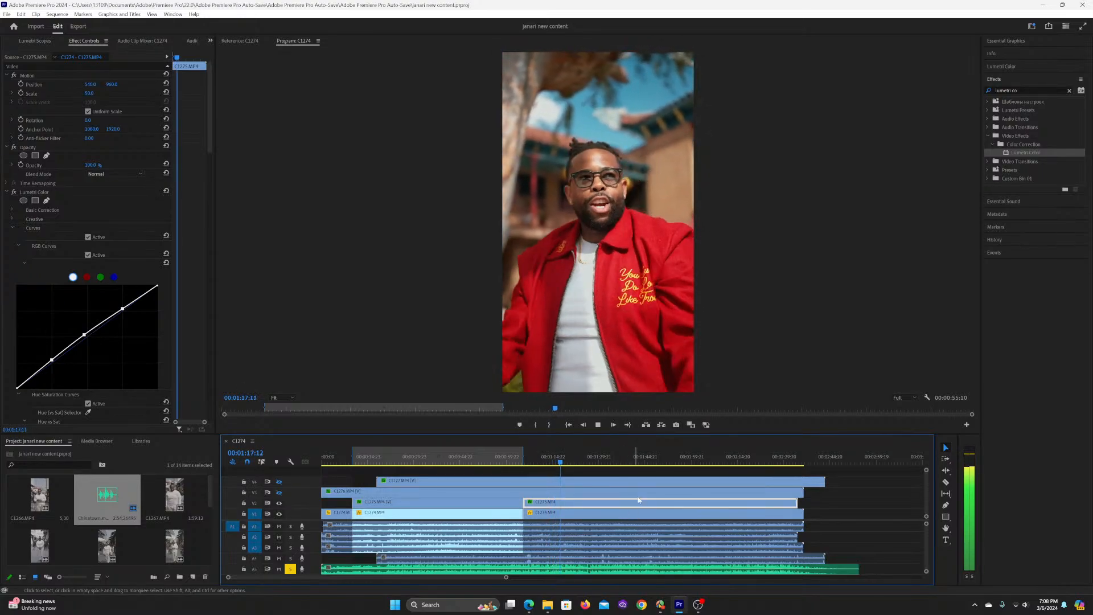
key(space)
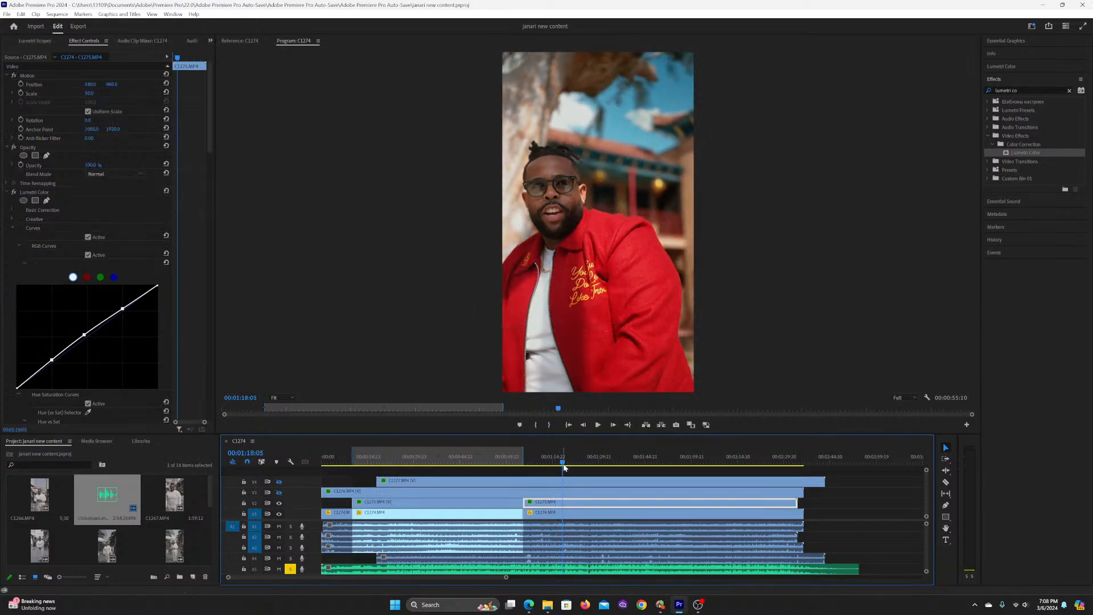
key(space)
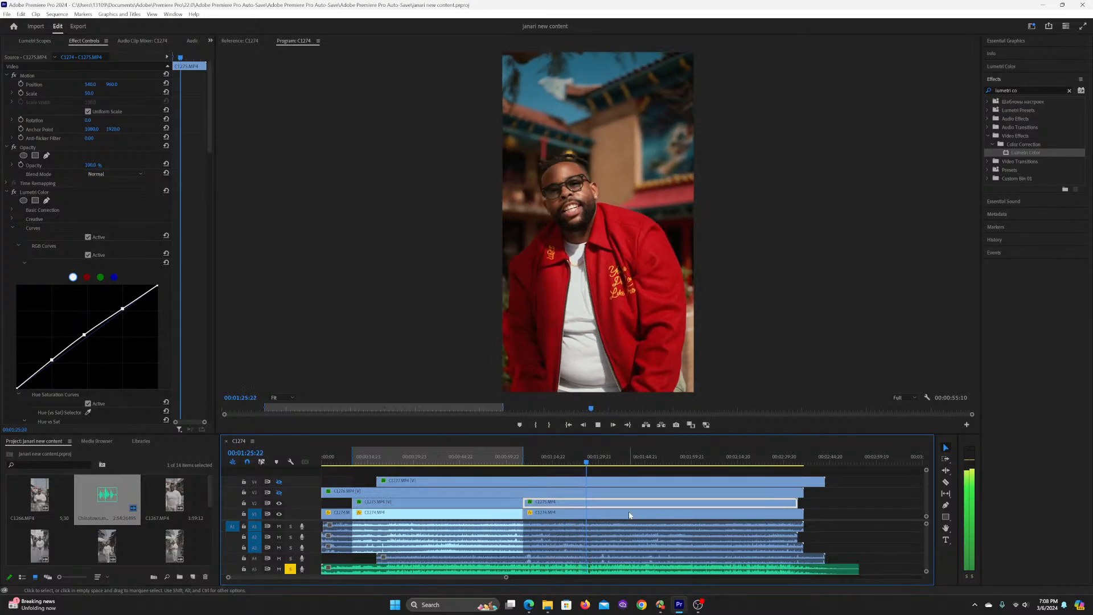
key(space)
key(c)
click(592, 501)
key(v)
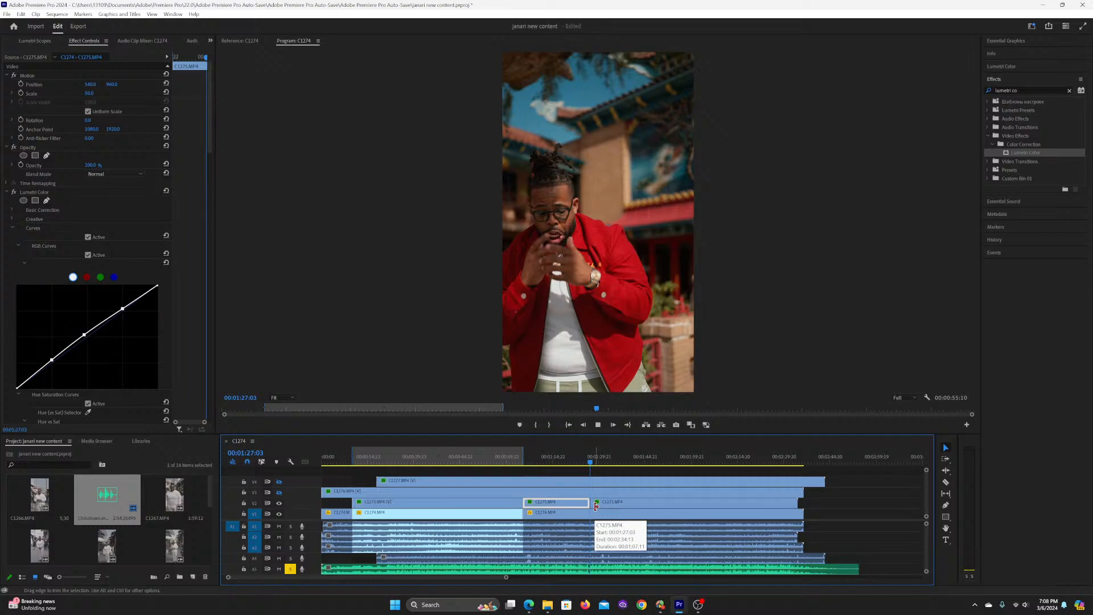
Step: Select the C1275.MP4 section starting at 00:01:27:03, review it up to 00:01:44:08 and save the project
key(space)
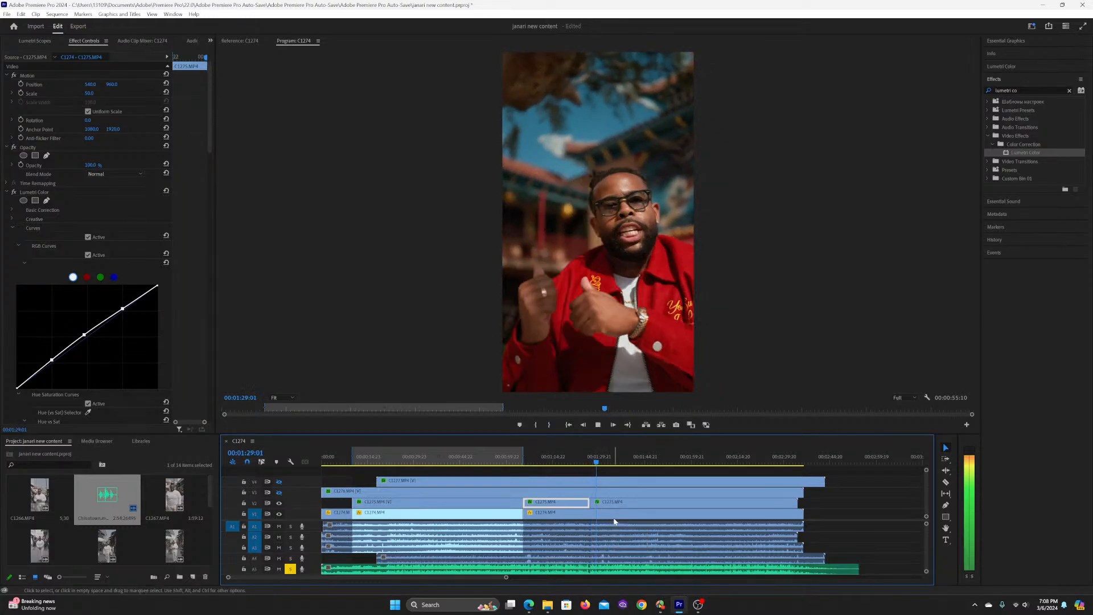
click(613, 506)
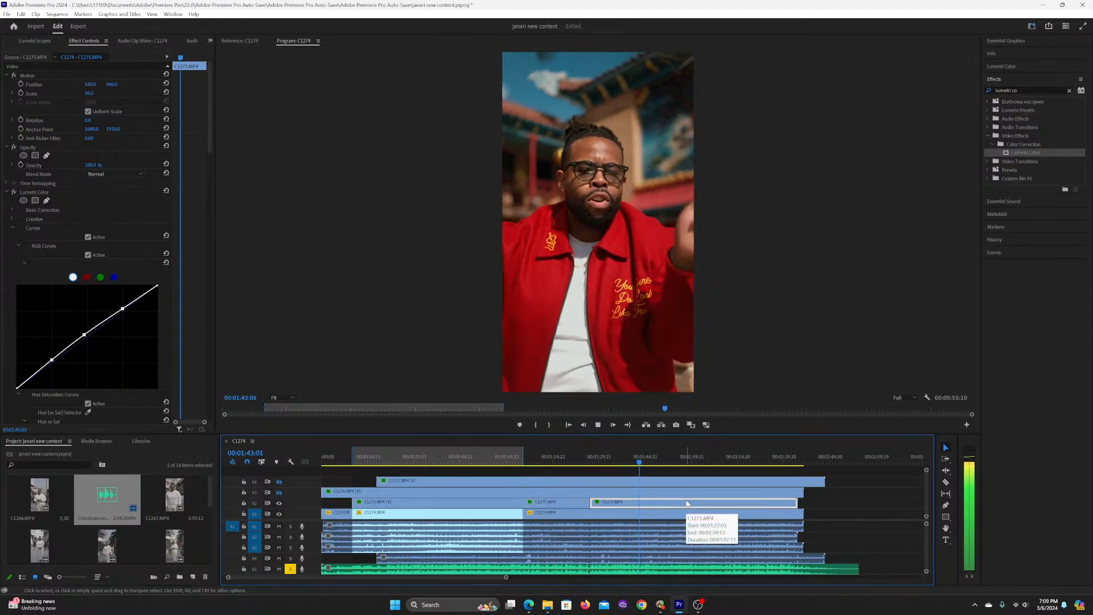
key(space)
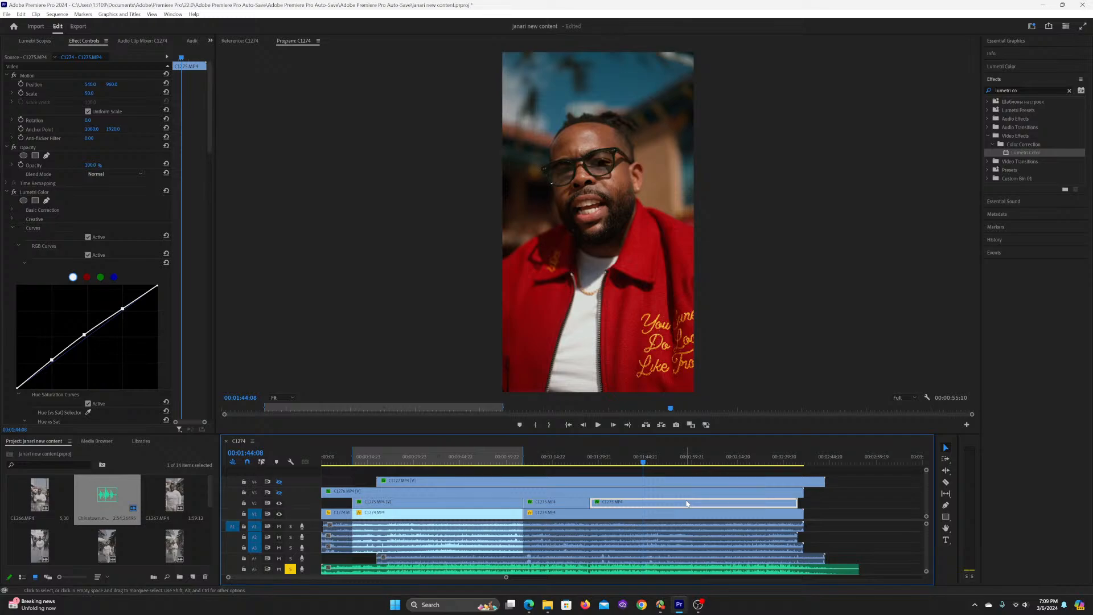
right_click(687, 504)
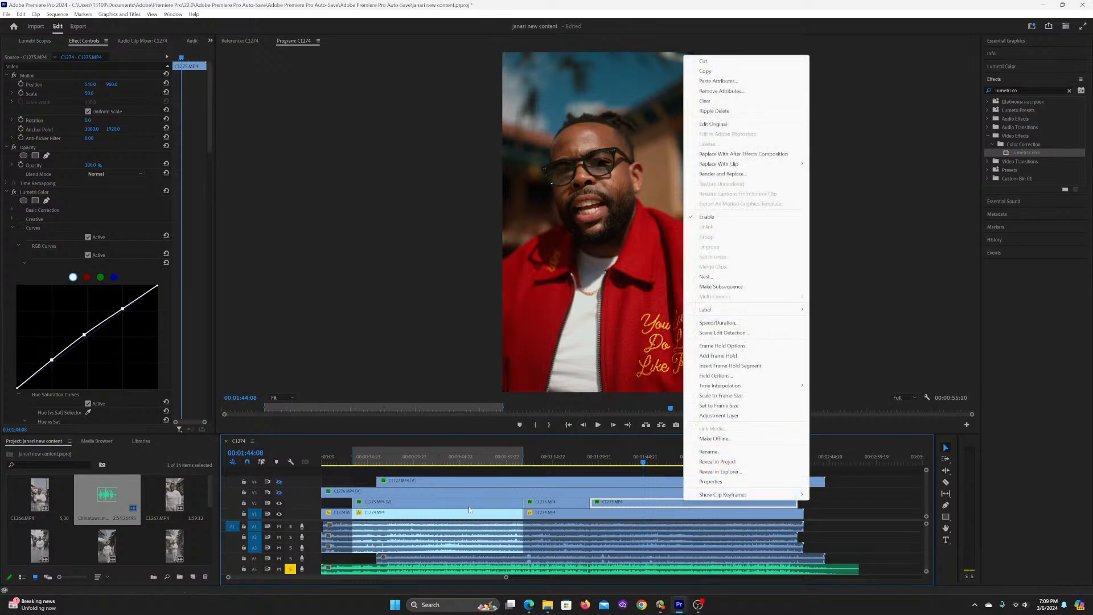
click(617, 505)
key(ctrl+s)
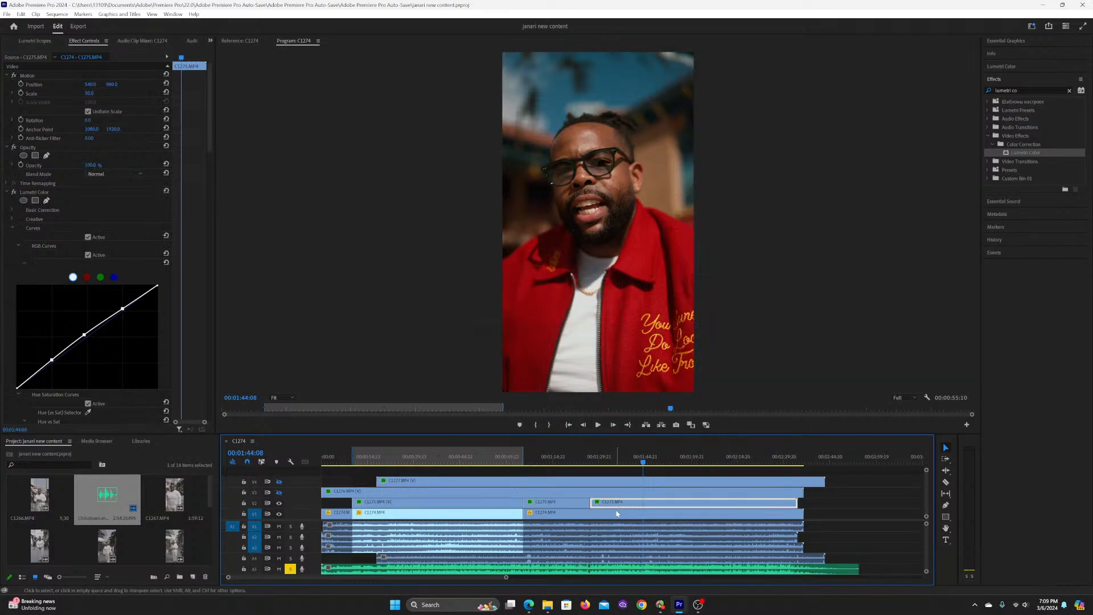
Step: Raise Shadows moderately in the first Lumetri Color effect's Basic Correction on the C1275.MP4 section starting at 00:01:27:03
click(10, 213)
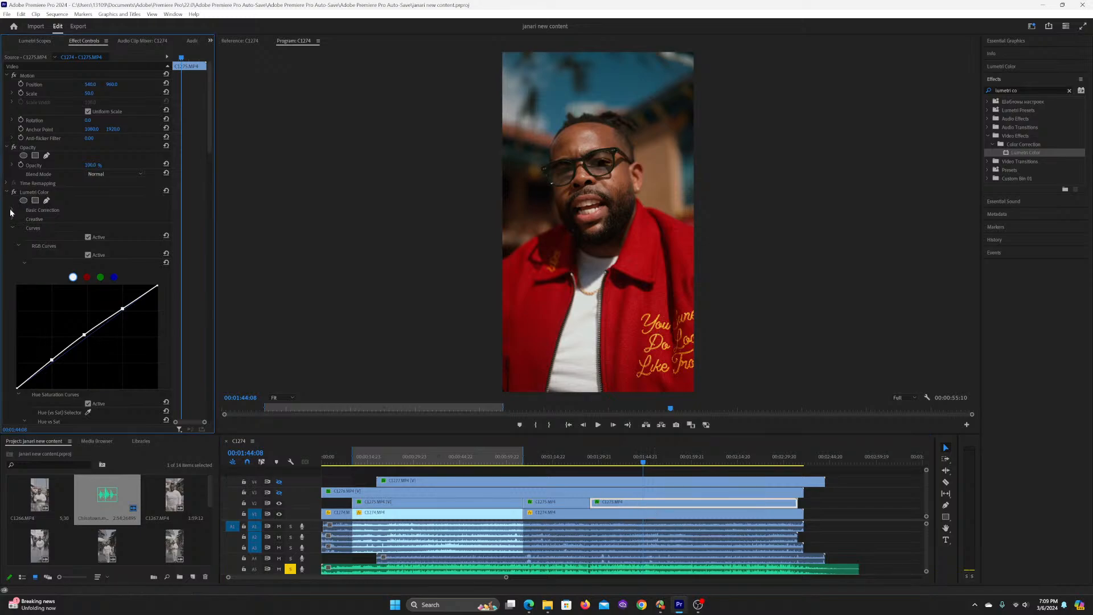
click(13, 210)
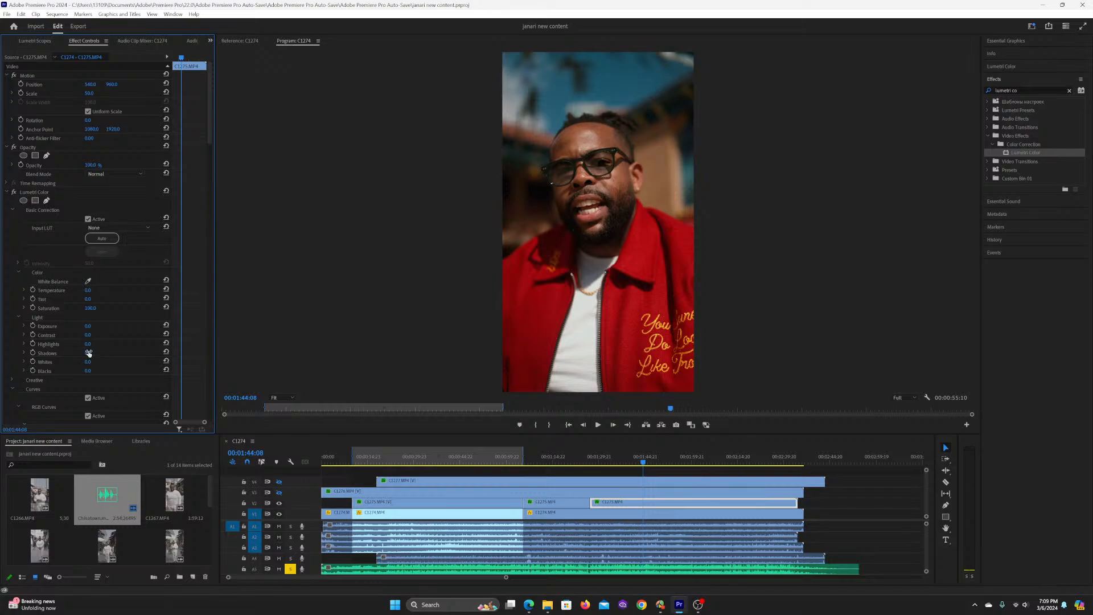
drag(88, 353, 97, 353)
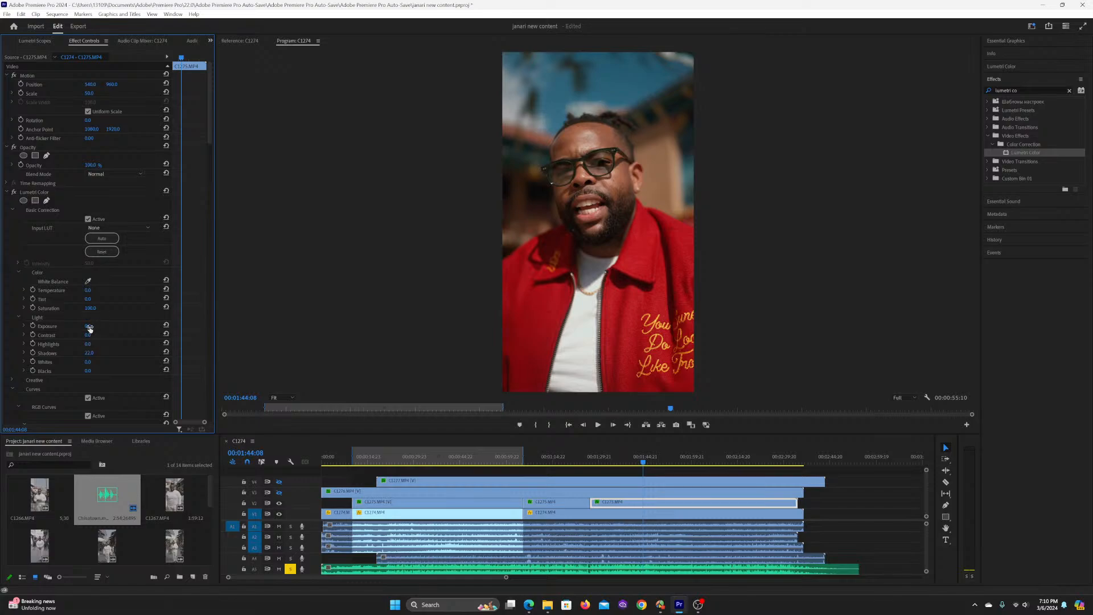
Step: Try Exposure at 0.2 on the same section and return it to 0.0
drag(89, 328, 91, 329)
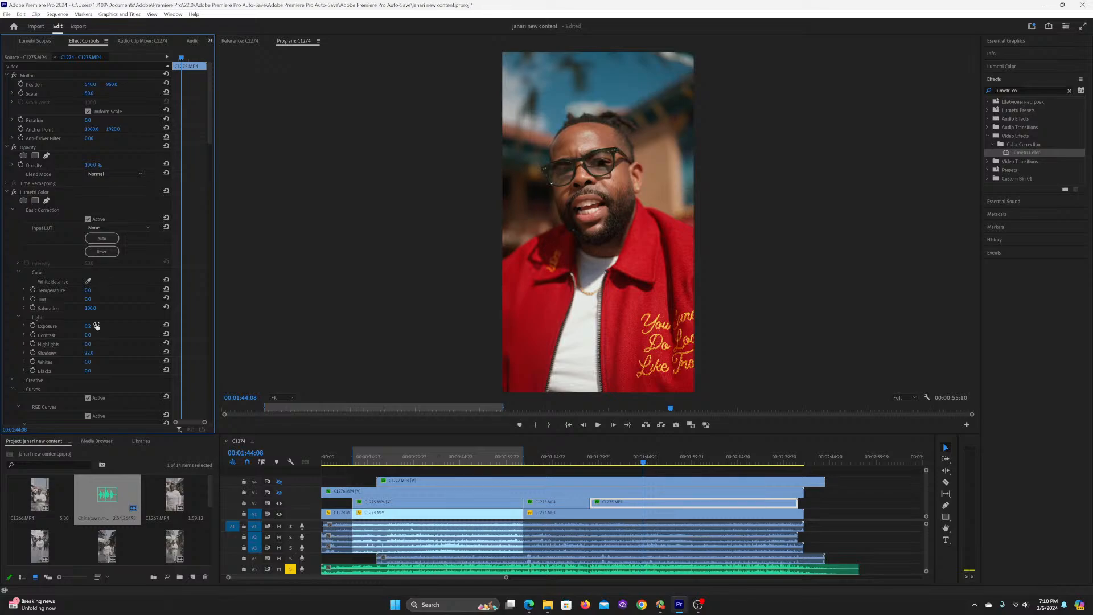
click(165, 326)
key(ctrl+z)
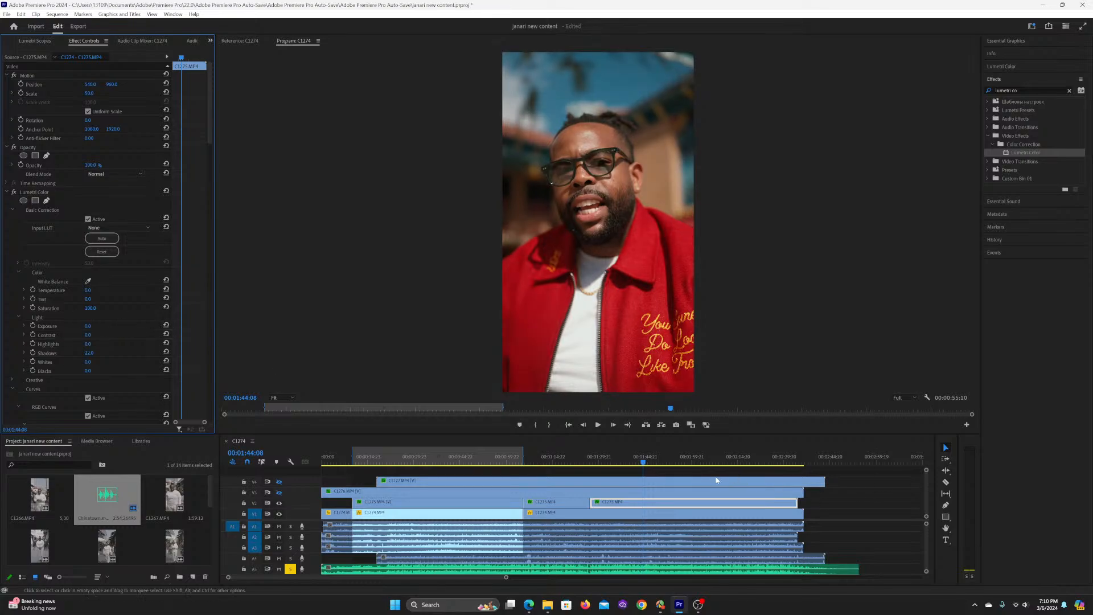
Step: Play and scrub the C1275.MP4 section between about 00:01:28 and 00:01:37:04 to check its grade
click(598, 458)
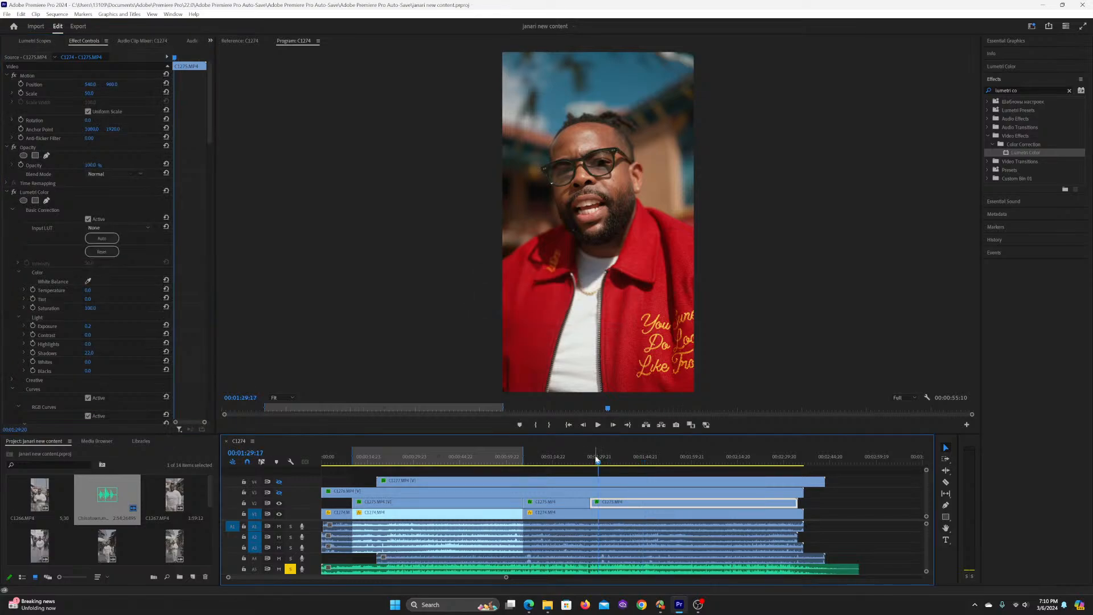
click(593, 455)
key(space)
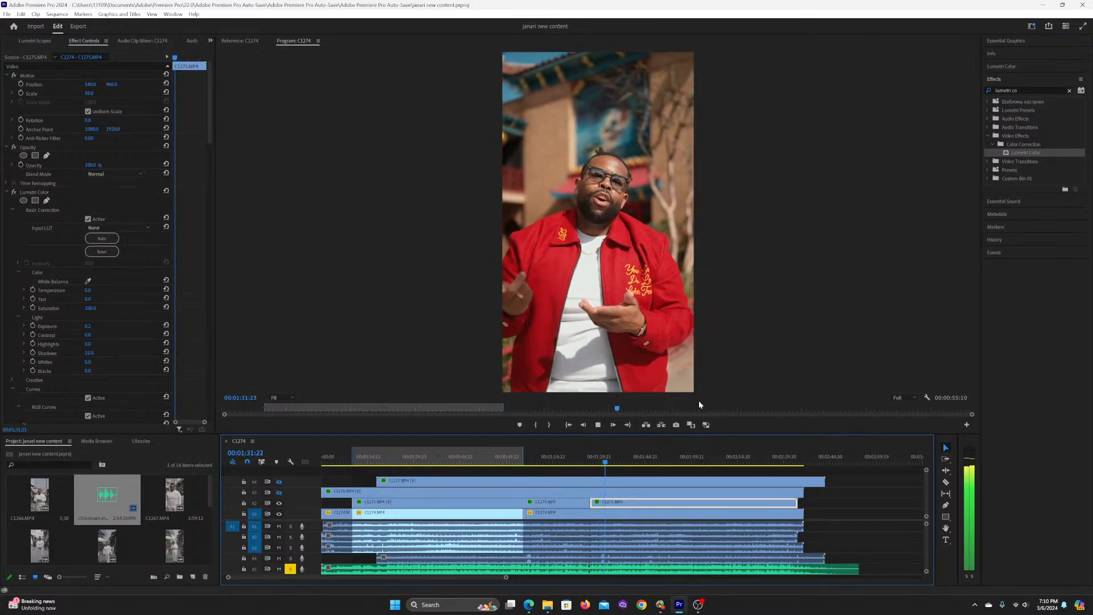
key(space)
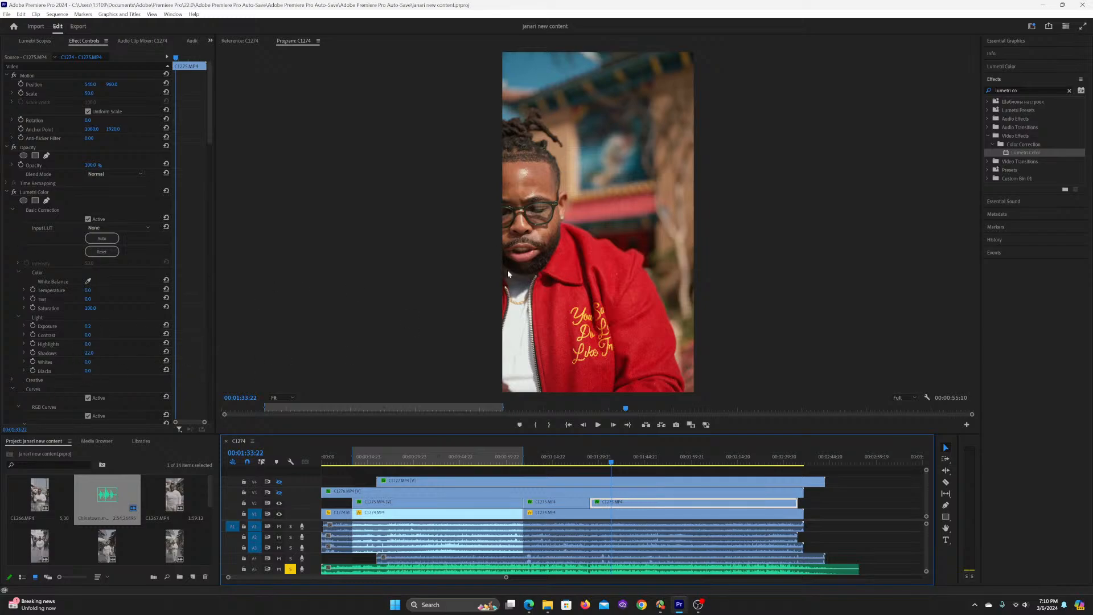
click(620, 460)
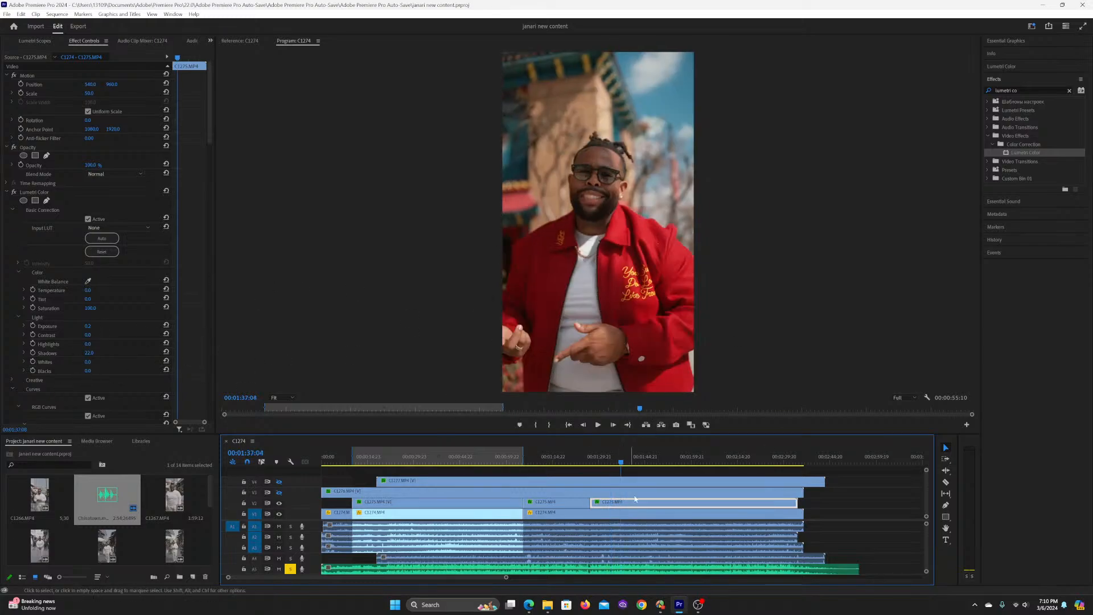
click(604, 460)
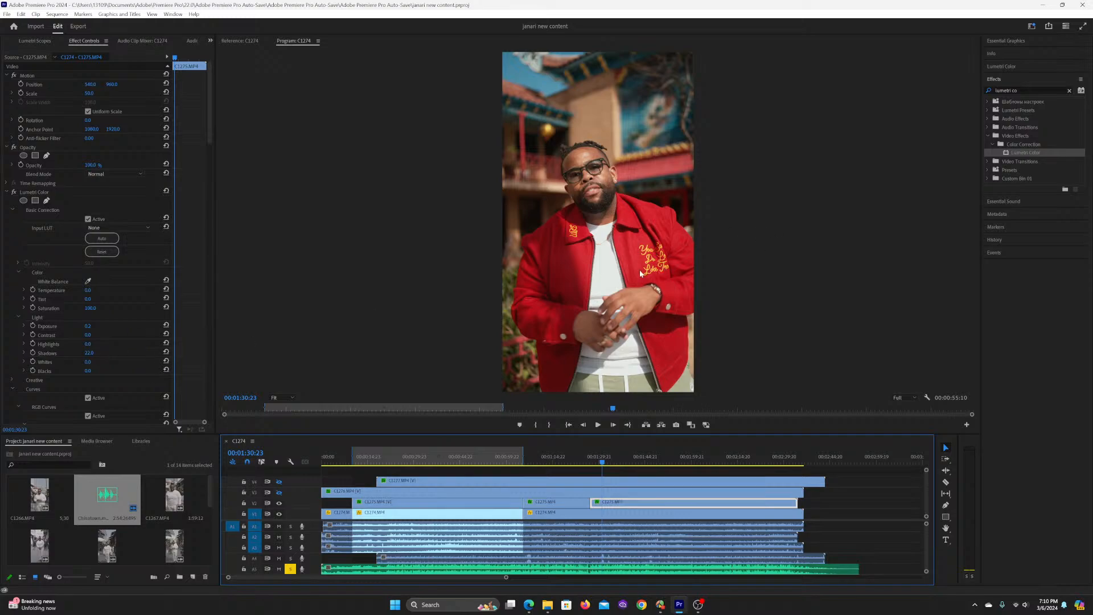
Step: Reset Shadows on this section for comparison, undo the reset, and check the grade at 00:02:03:05 and 00:01:28:01
click(166, 352)
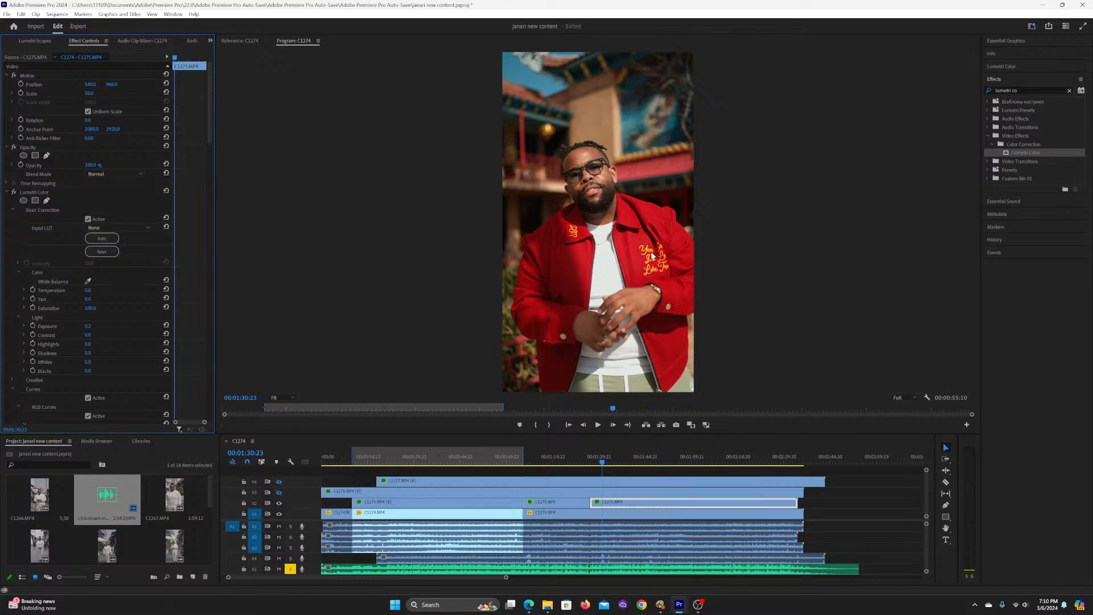
key(ctrl+z)
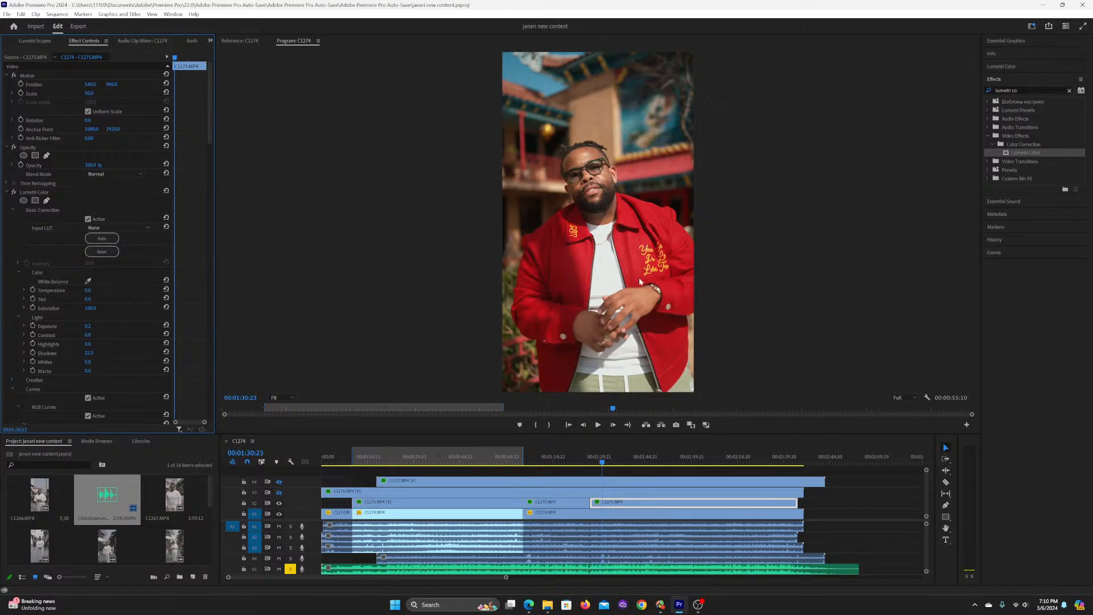
click(630, 459)
click(701, 458)
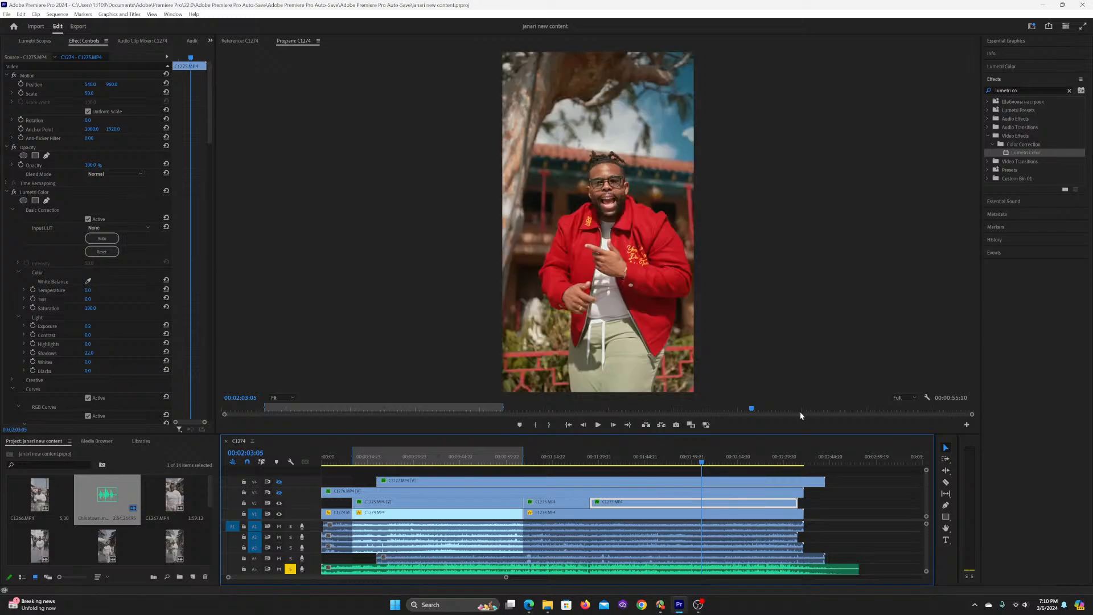
click(595, 461)
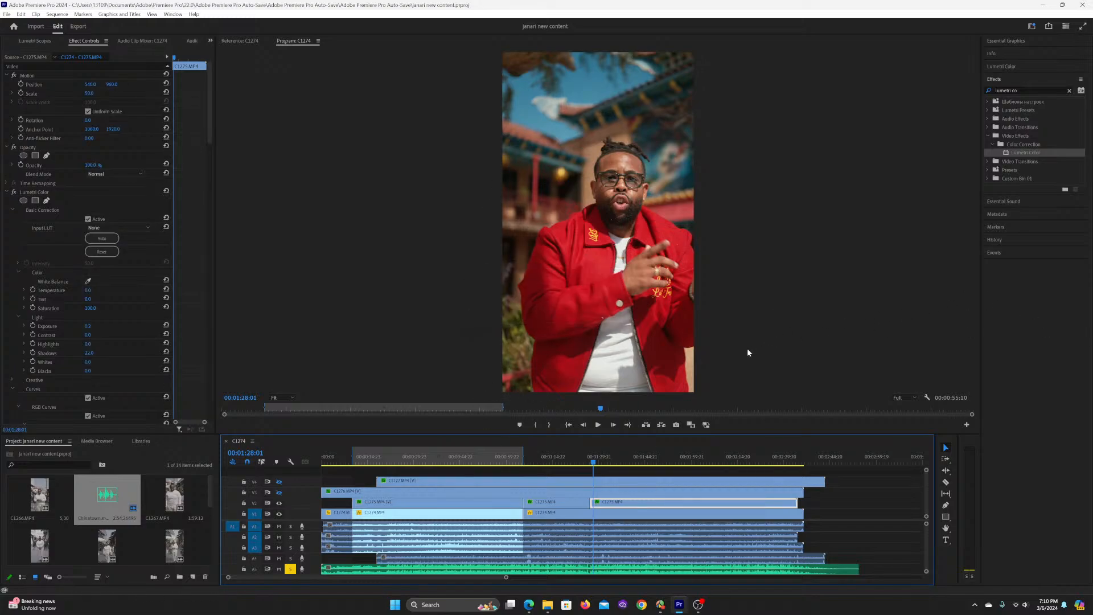
Step: Split C1274.MP4 in line with the C1275.MP4 cut at 00:01:27:03 and mark the sequence In point there
click(870, 494)
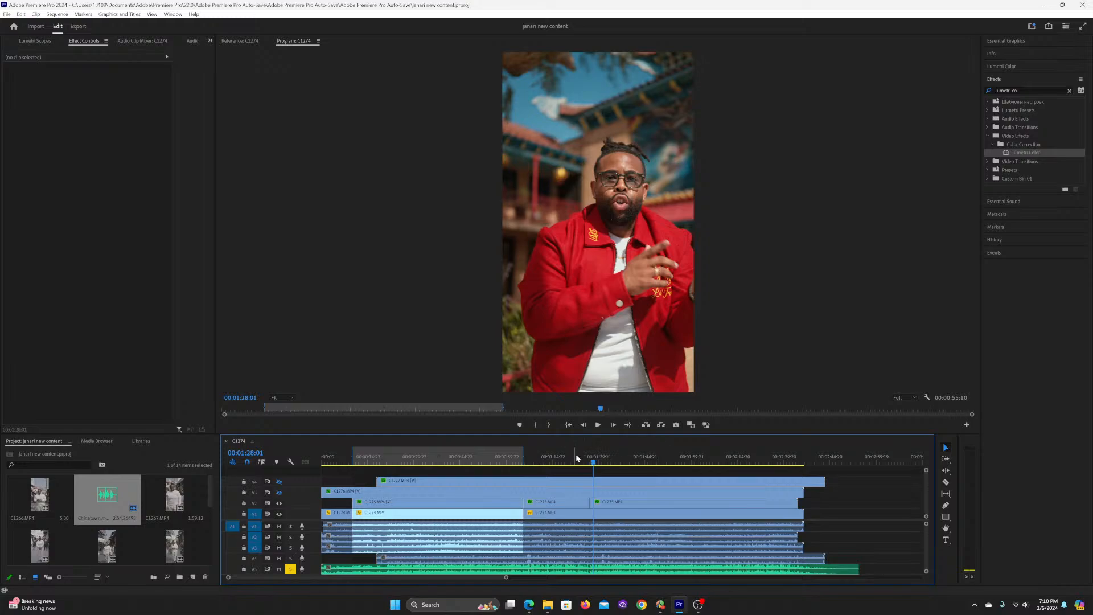
key(c)
click(590, 514)
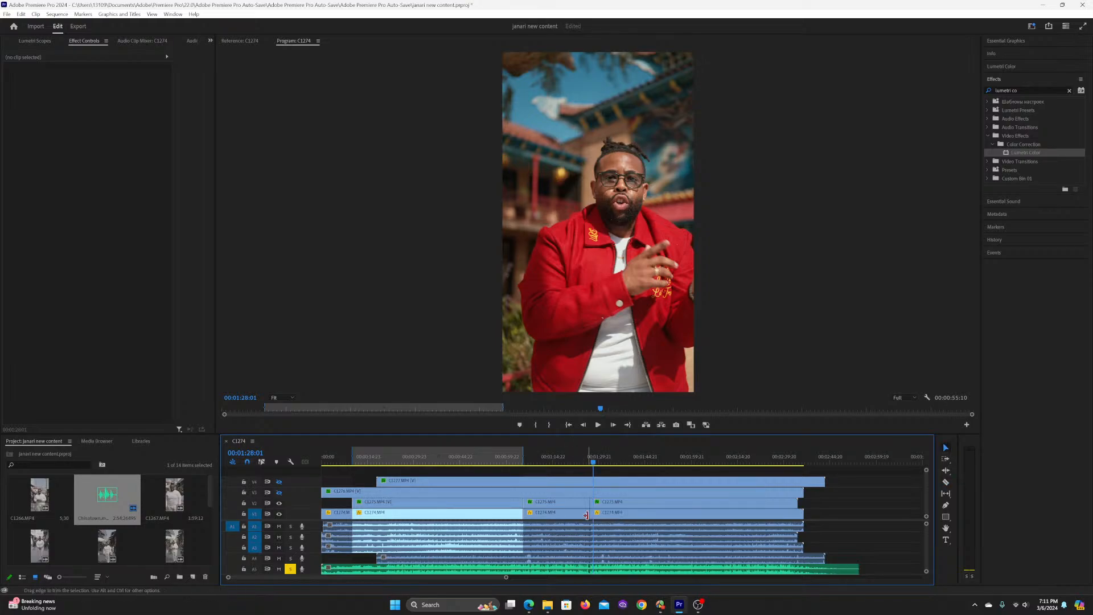
key(v)
key(Up)
key(i)
Step: Play from the split to about 00:02:11:20, select the C1275.MP4 section starting at 00:01:27:03 and save the project
key(space)
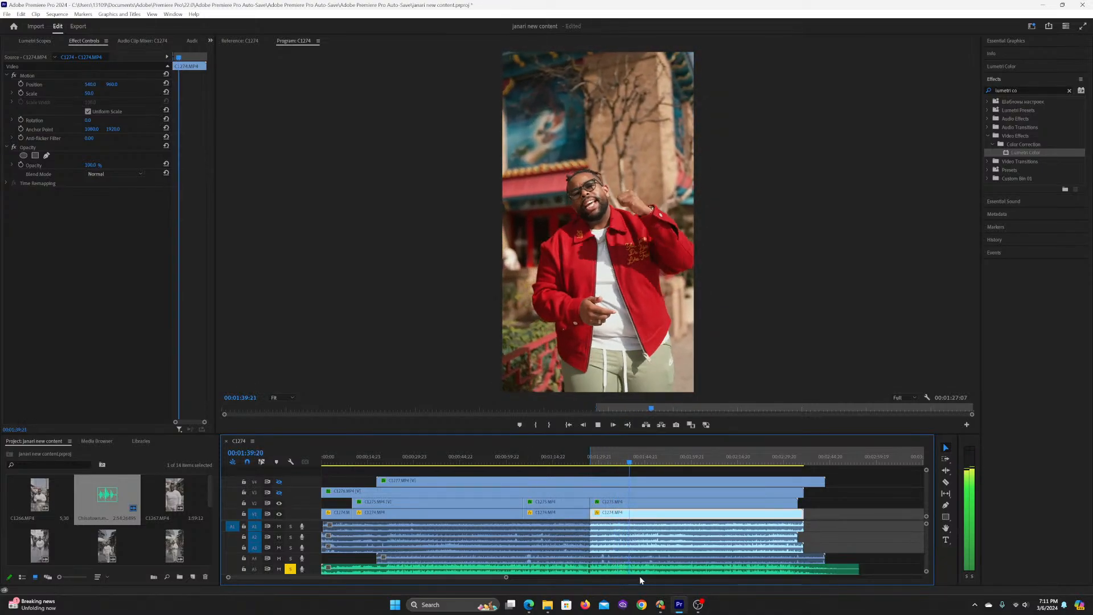
click(623, 501)
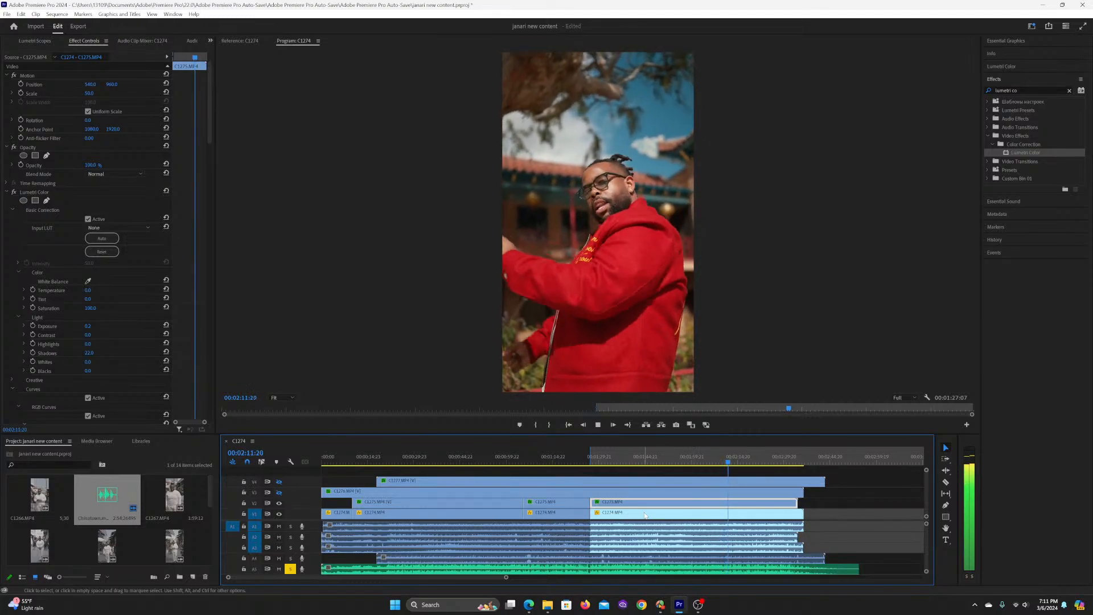
click(692, 464)
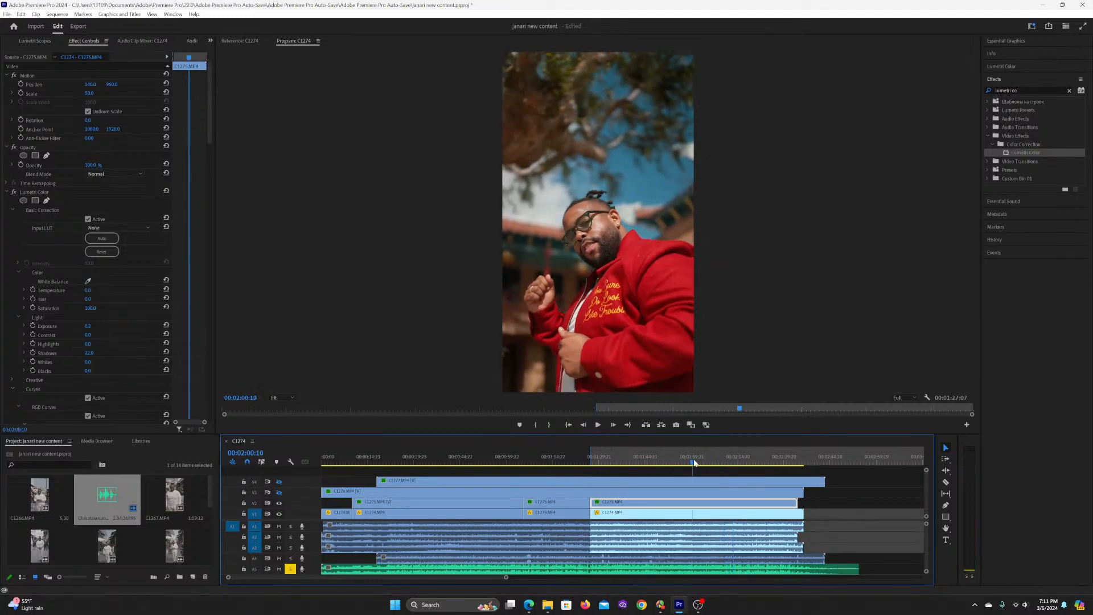
key(ctrl+s)
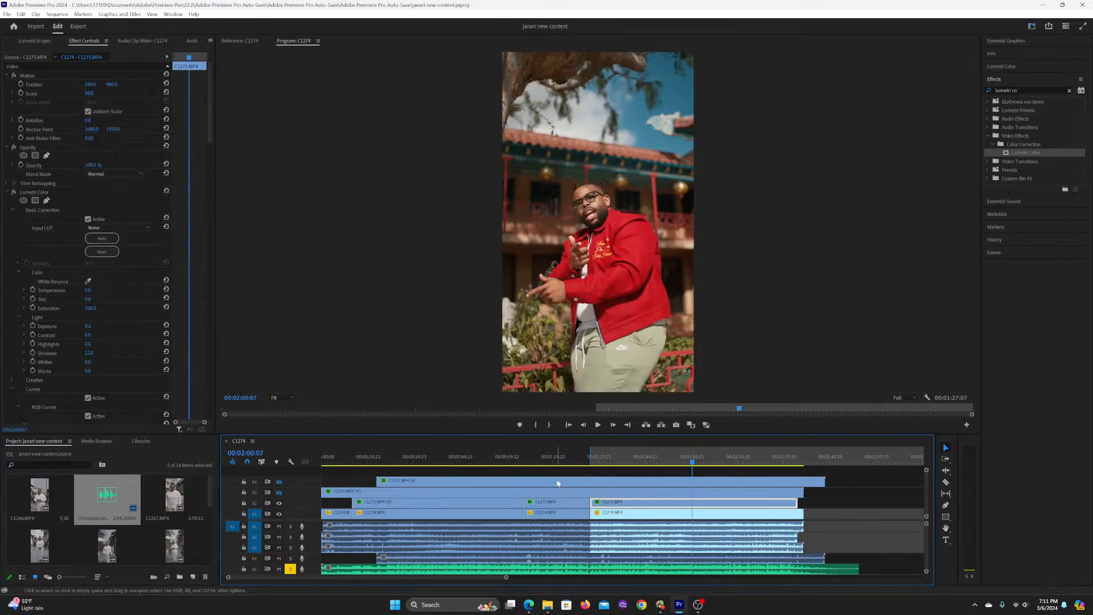
Step: Play the last C1275.MP4 section from 00:02:01:10 and split it at 00:02:10:15
click(442, 500)
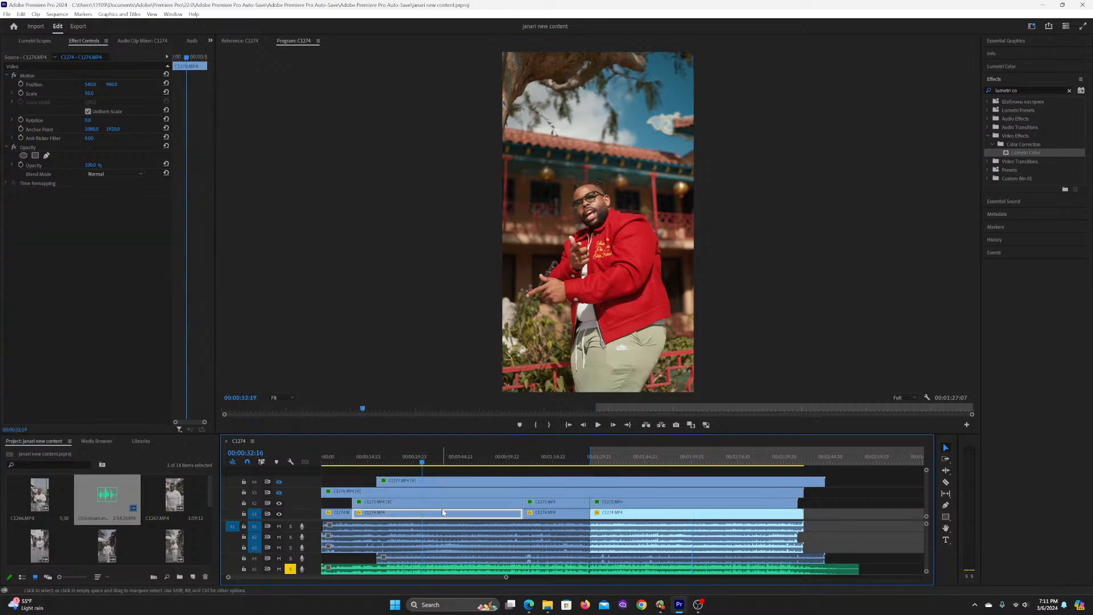
click(554, 502)
click(705, 503)
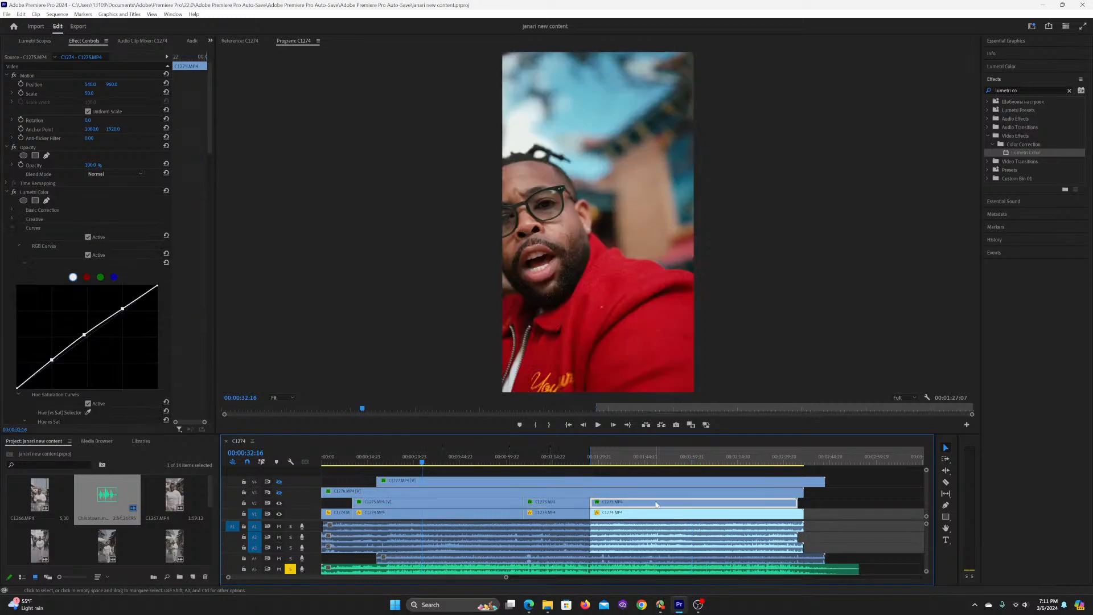
click(697, 462)
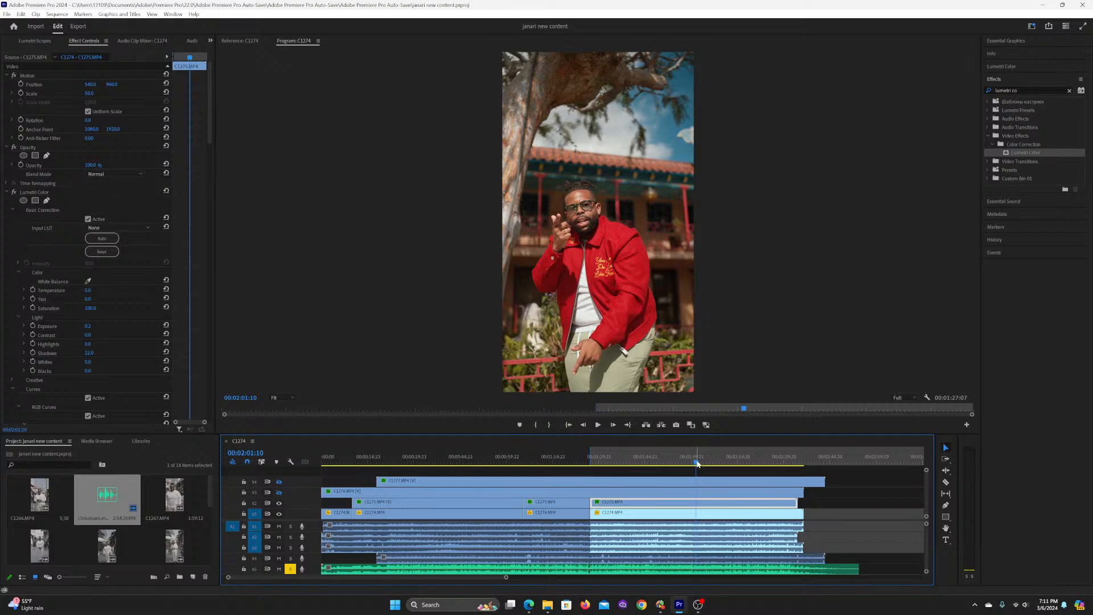
key(space)
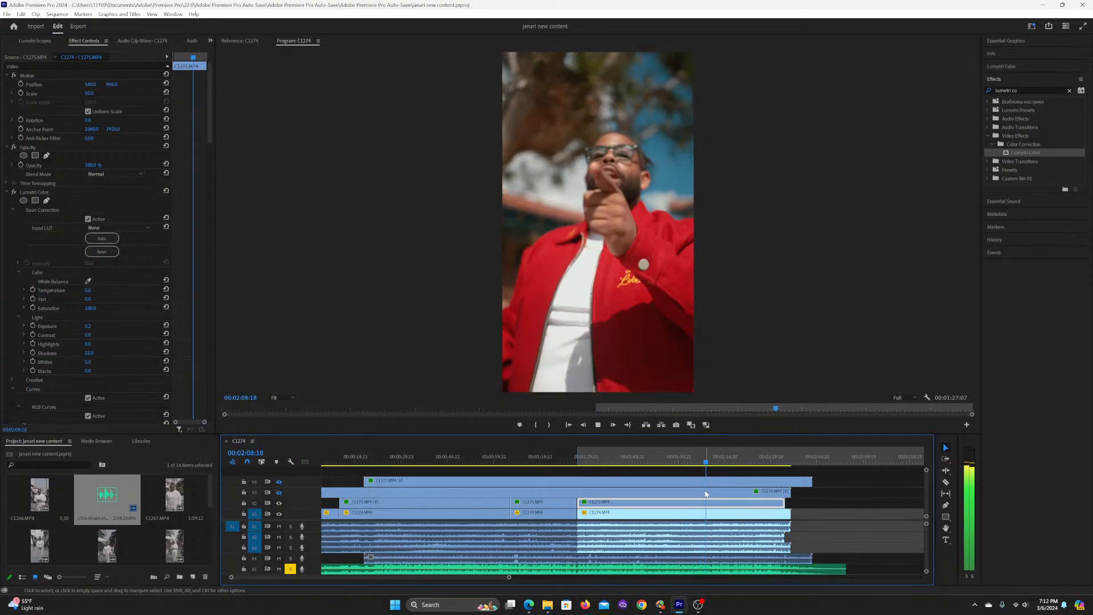
key(space)
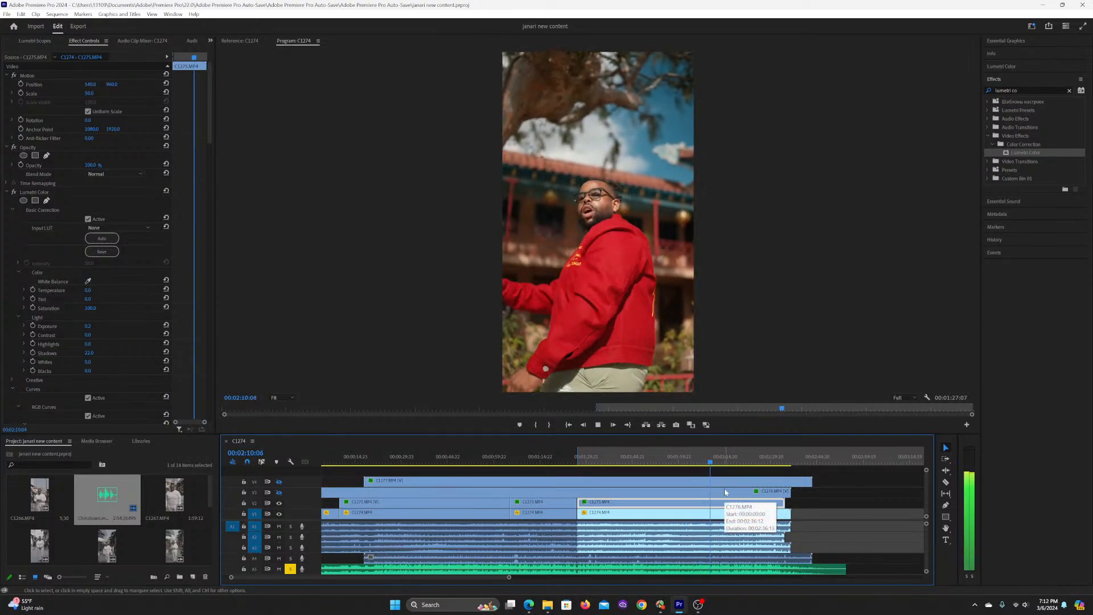
key(ctrl+k)
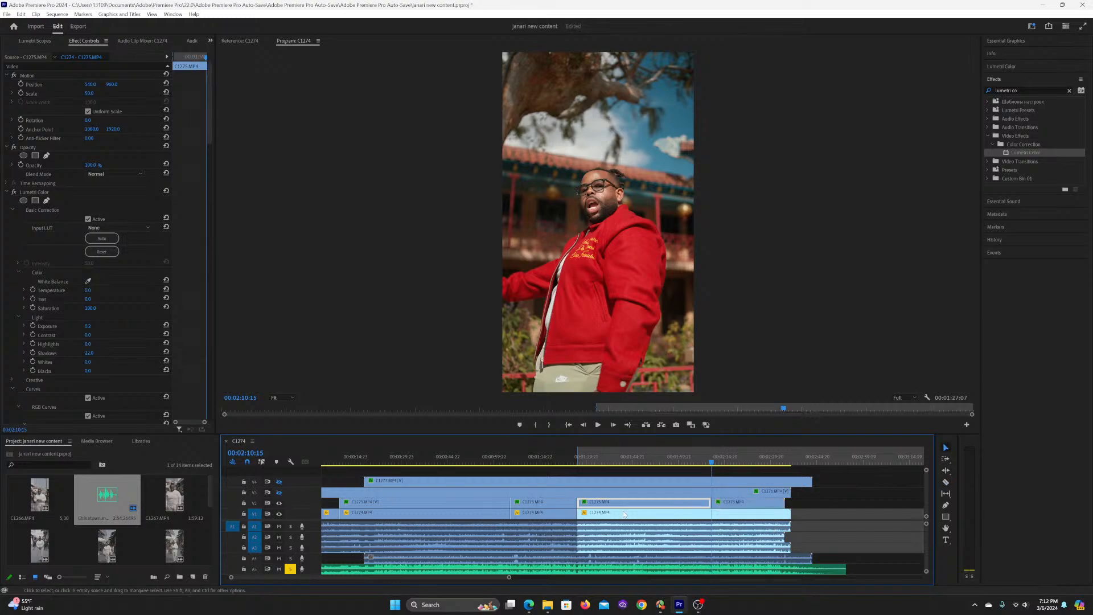
Step: Select the C1275.MP4 sections in turn to compare their effect settings, and examine the frames between 00:01:46:21 and 00:01:50:08
click(458, 505)
click(543, 506)
click(628, 506)
click(713, 504)
click(720, 505)
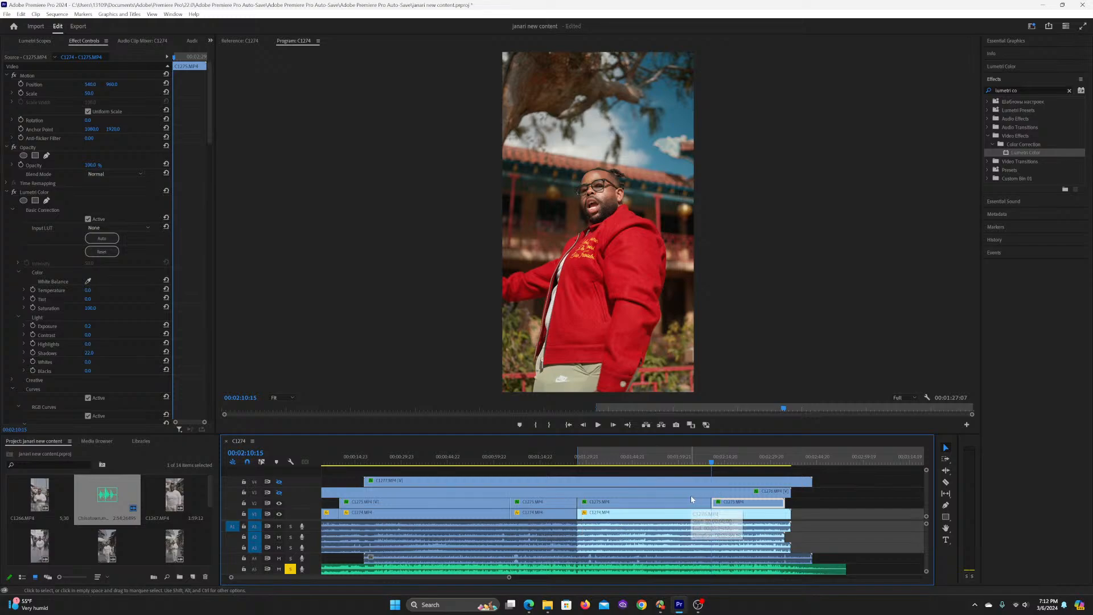
click(841, 490)
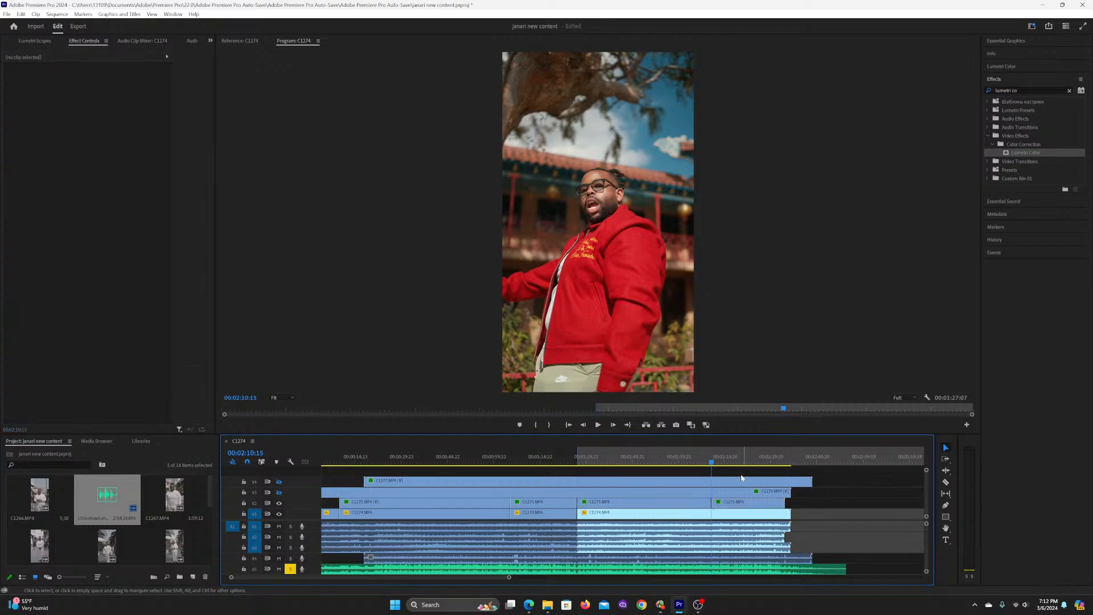
click(633, 501)
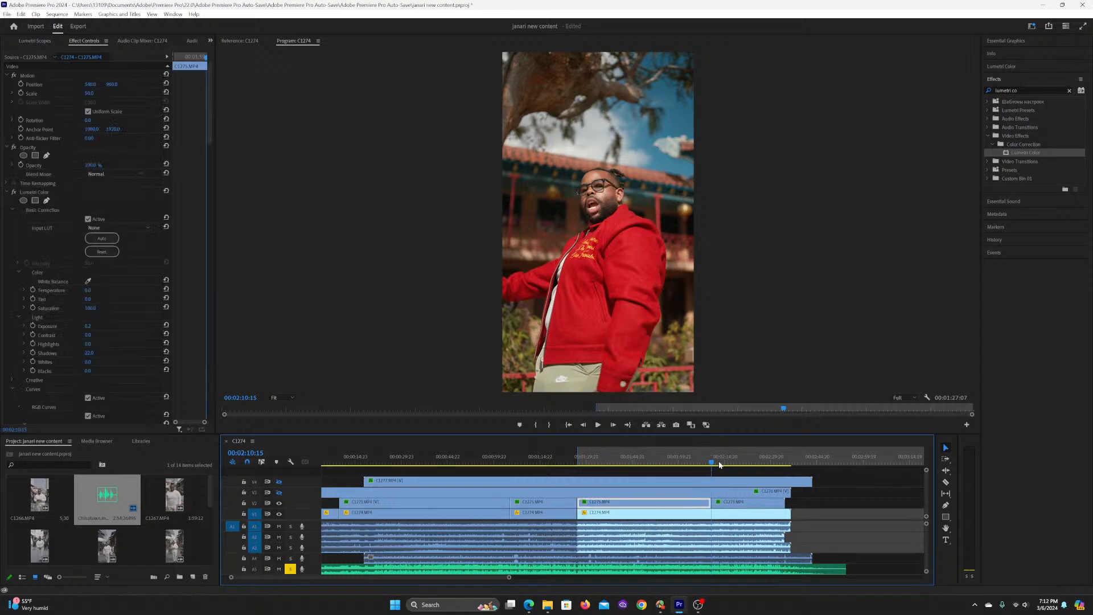
click(638, 461)
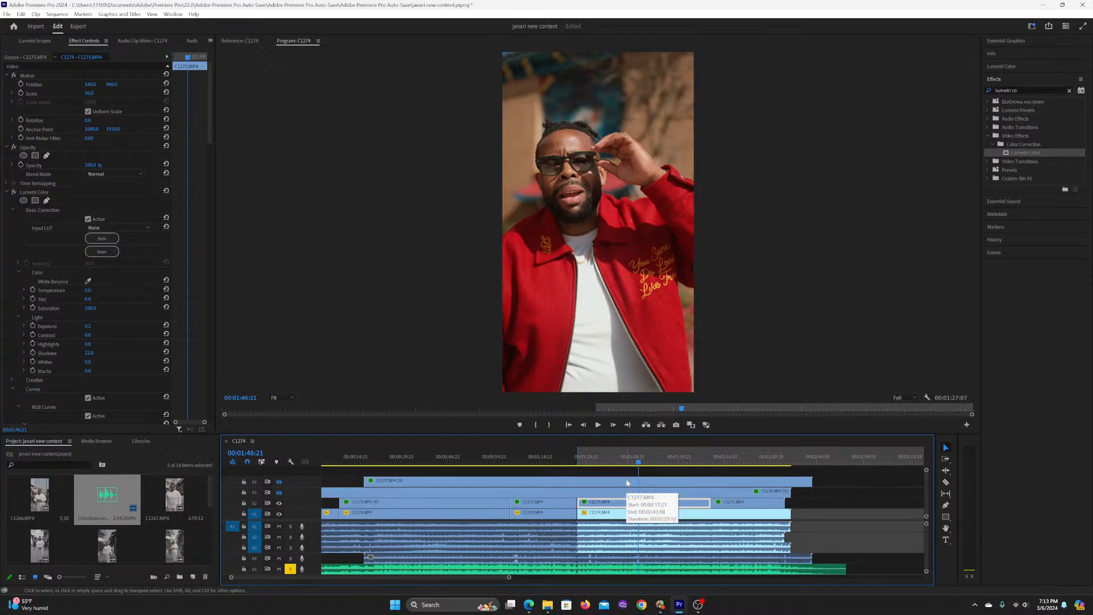
click(649, 461)
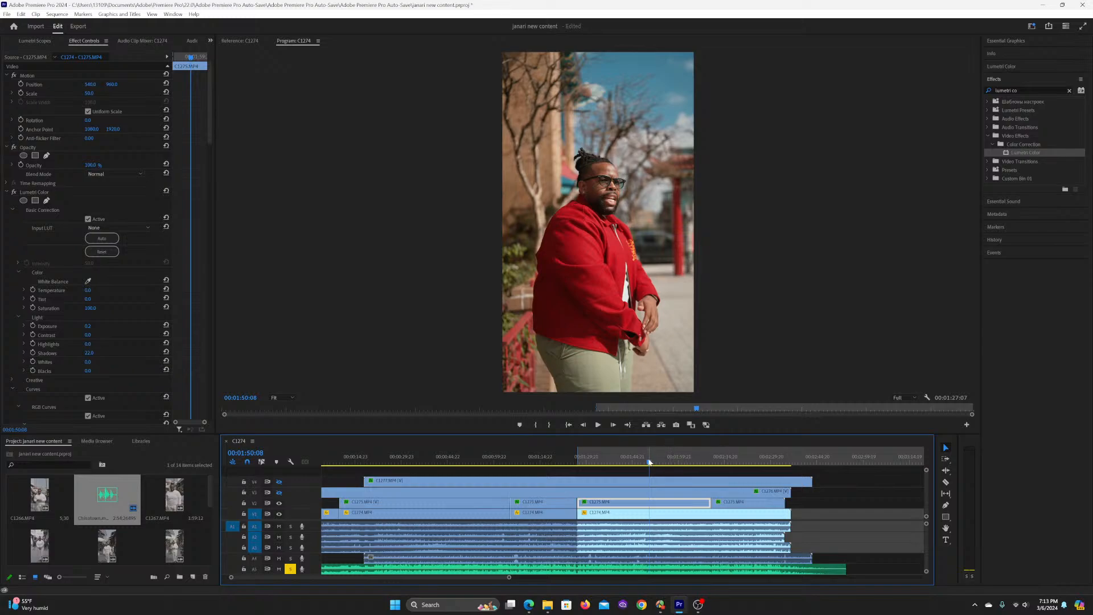
drag(648, 462, 648, 462)
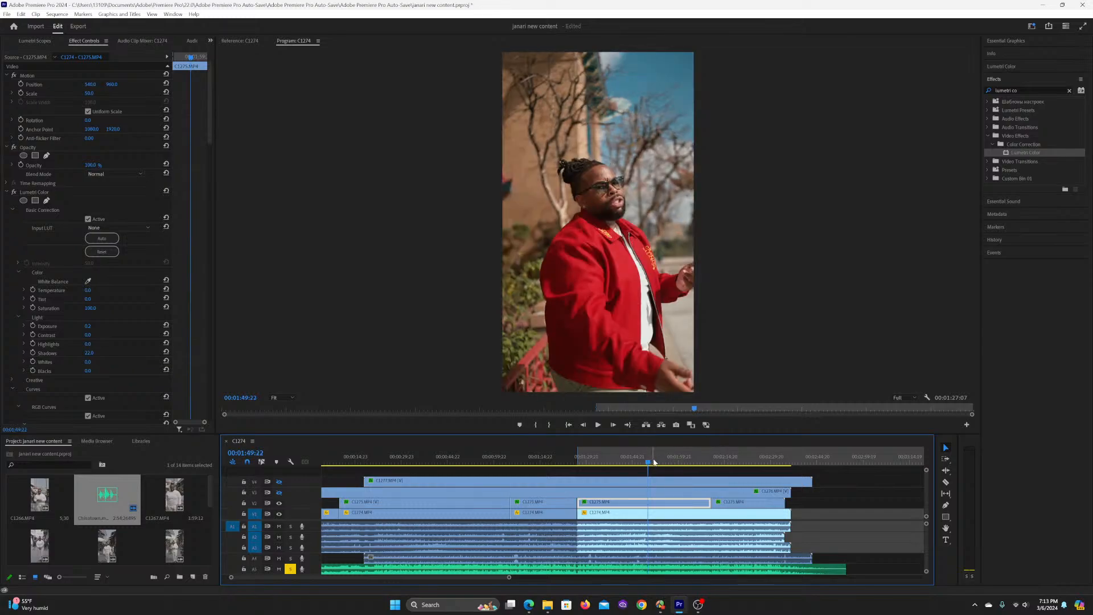
Step: Split C1274.MP4 at 00:02:10:15, in line with the last C1275.MP4 cut
click(881, 517)
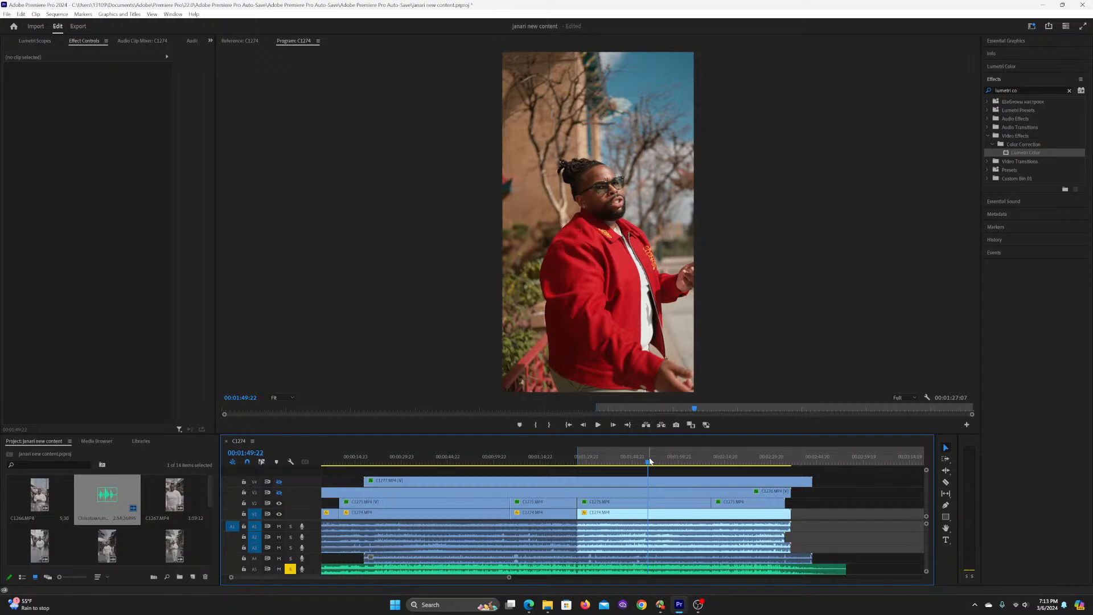
drag(649, 462, 654, 463)
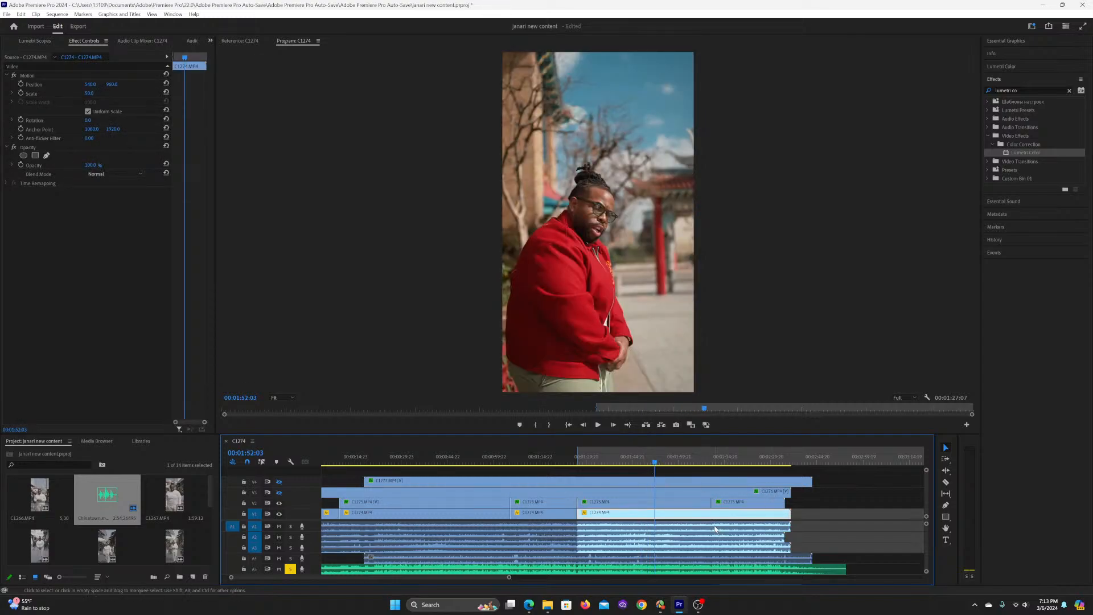
key(c)
click(712, 514)
key(v)
Step: Check the frames from 00:02:02:09 to 00:02:11:12, select the last C1275.MP4 section and save the project
click(687, 458)
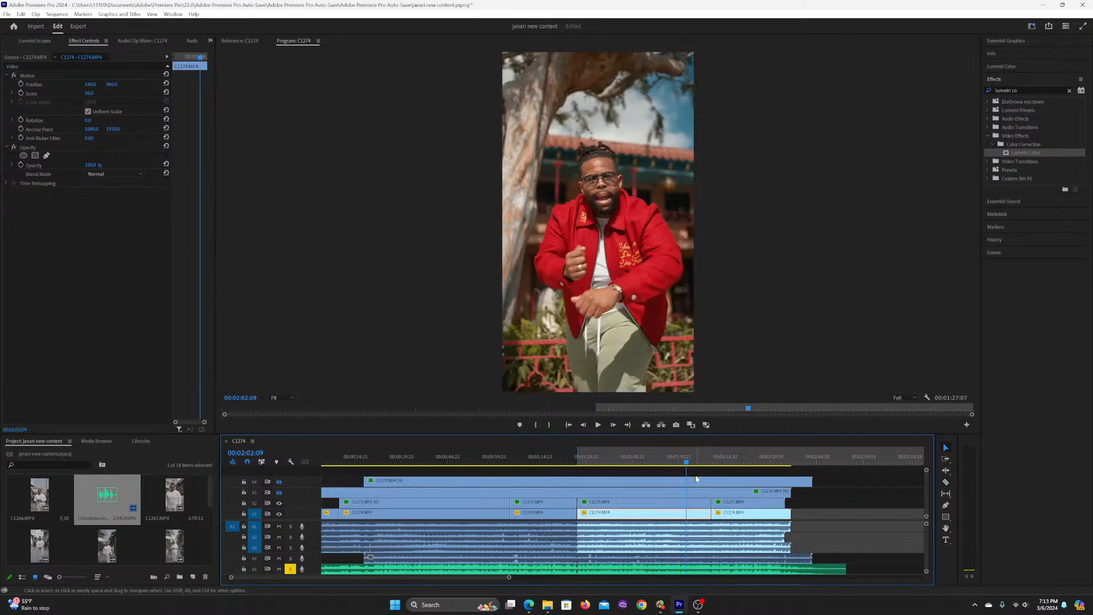
click(694, 459)
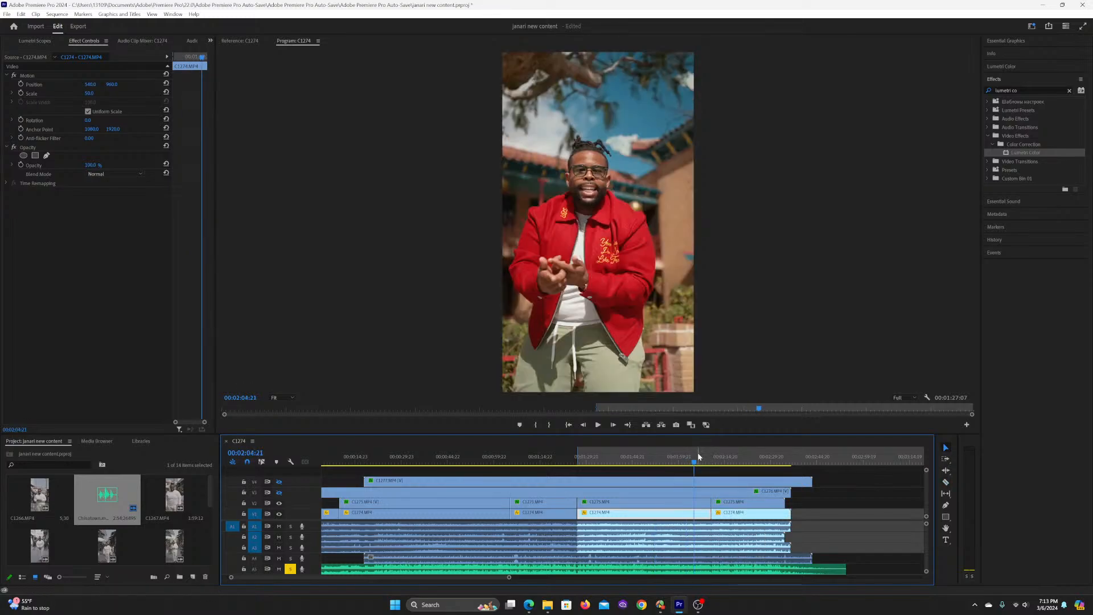
click(712, 459)
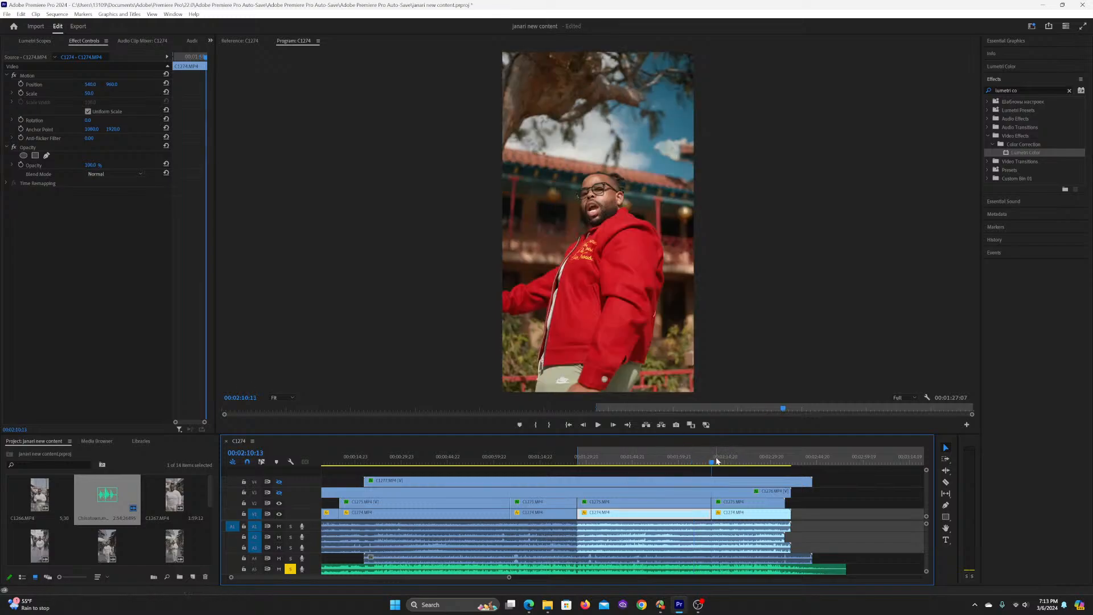
click(724, 505)
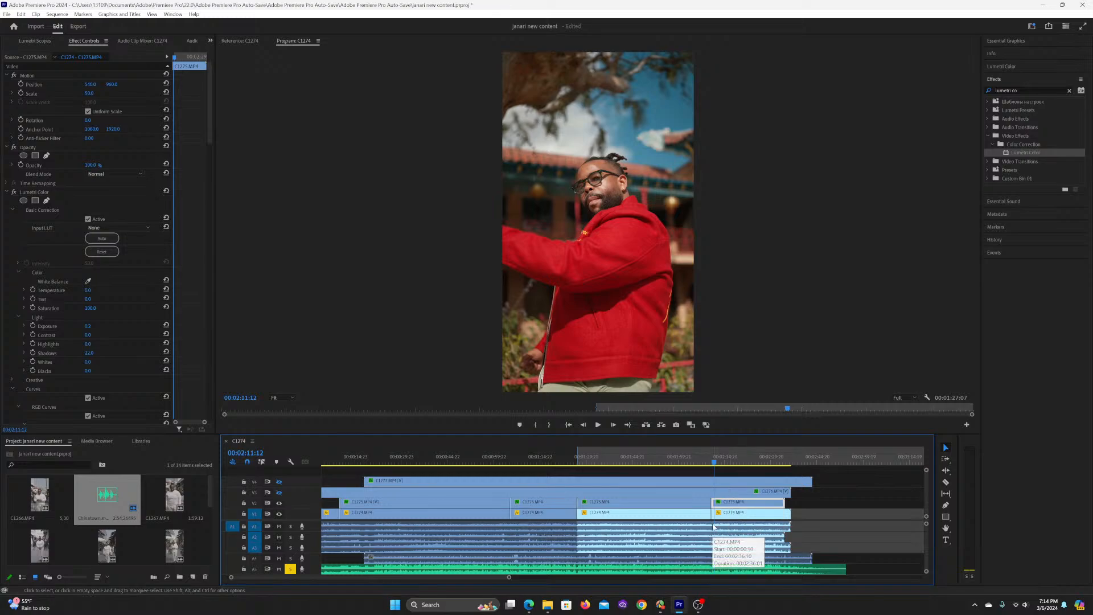
key(ctrl+s)
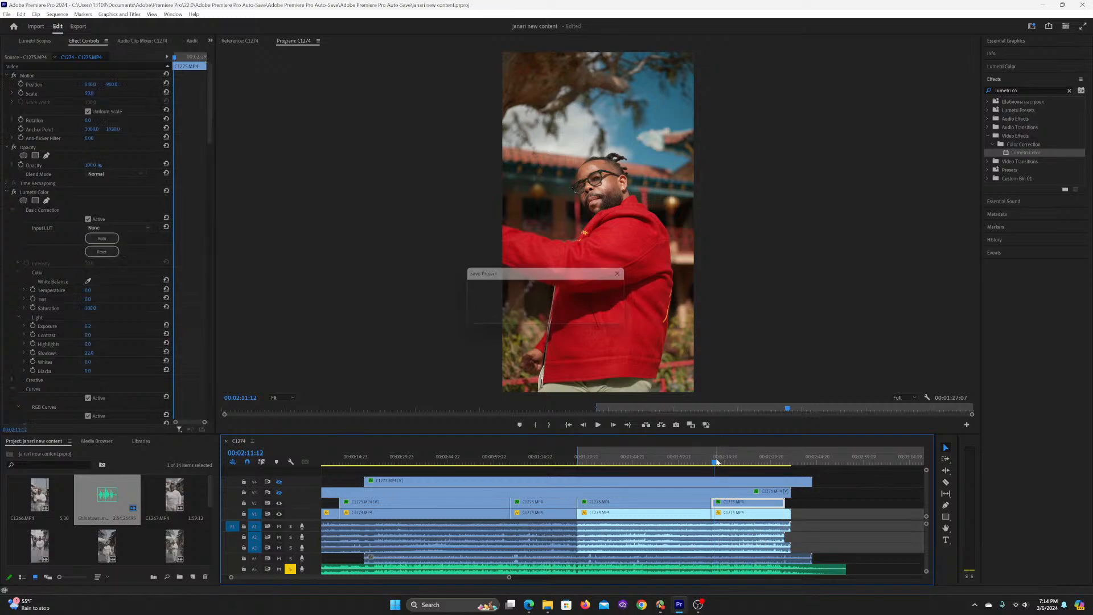
scroll(718, 461, down, 3)
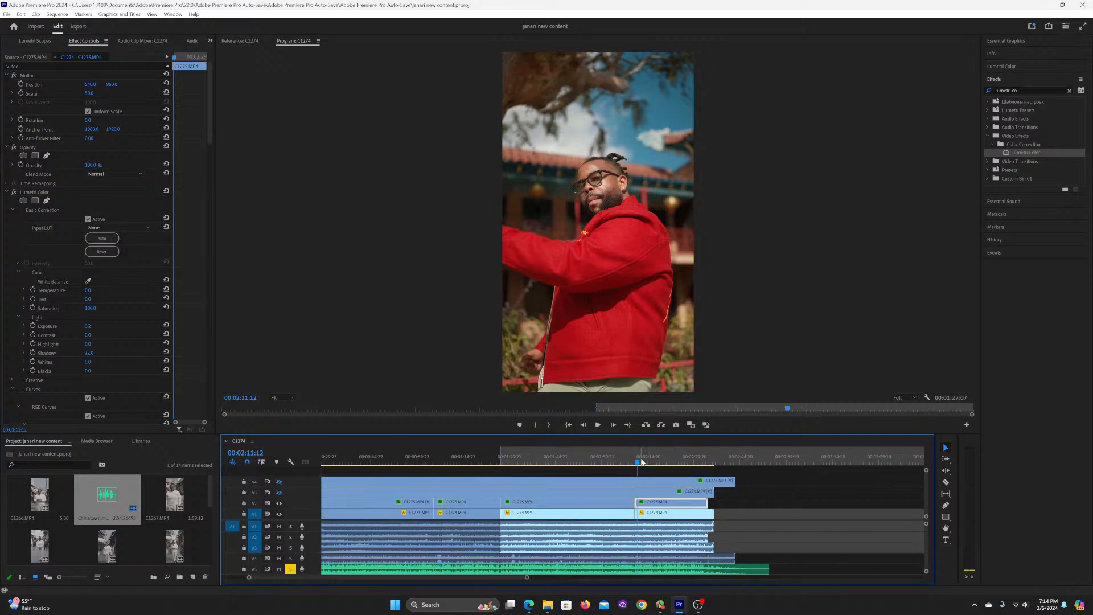
Step: Play the last C1275.MP4 section from 00:02:10:15 to 00:02:32:14 to check its grade
click(640, 461)
click(637, 461)
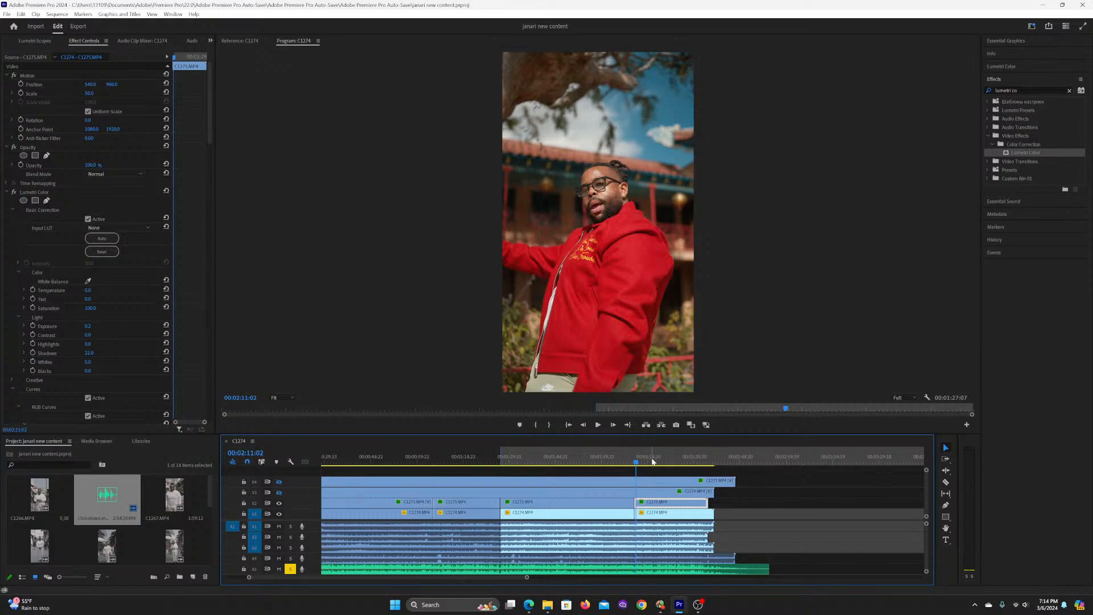
click(795, 489)
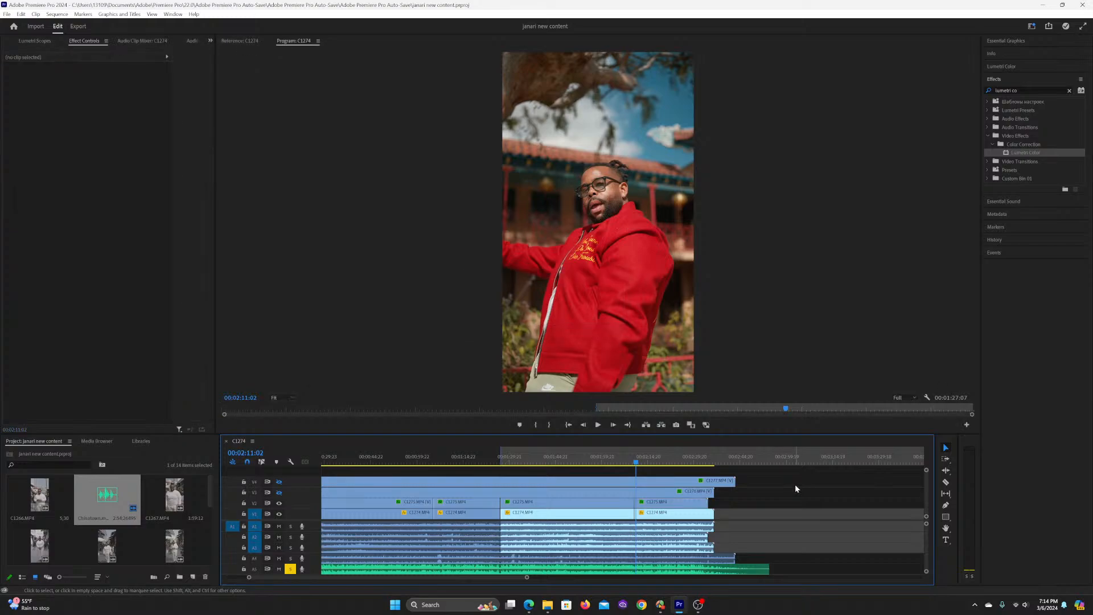
click(651, 504)
key(space)
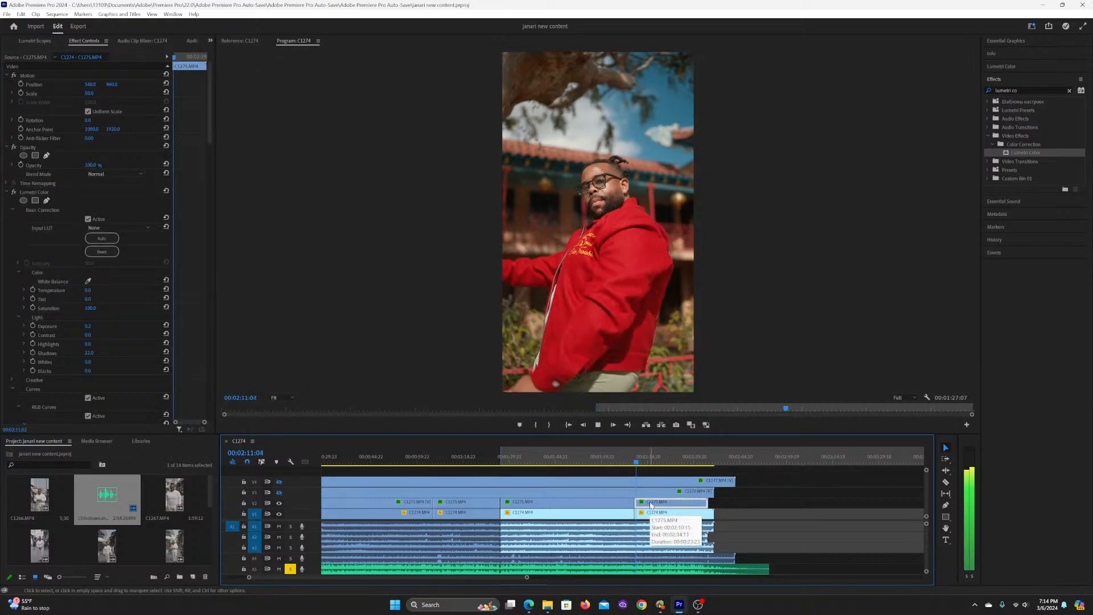
key(Up)
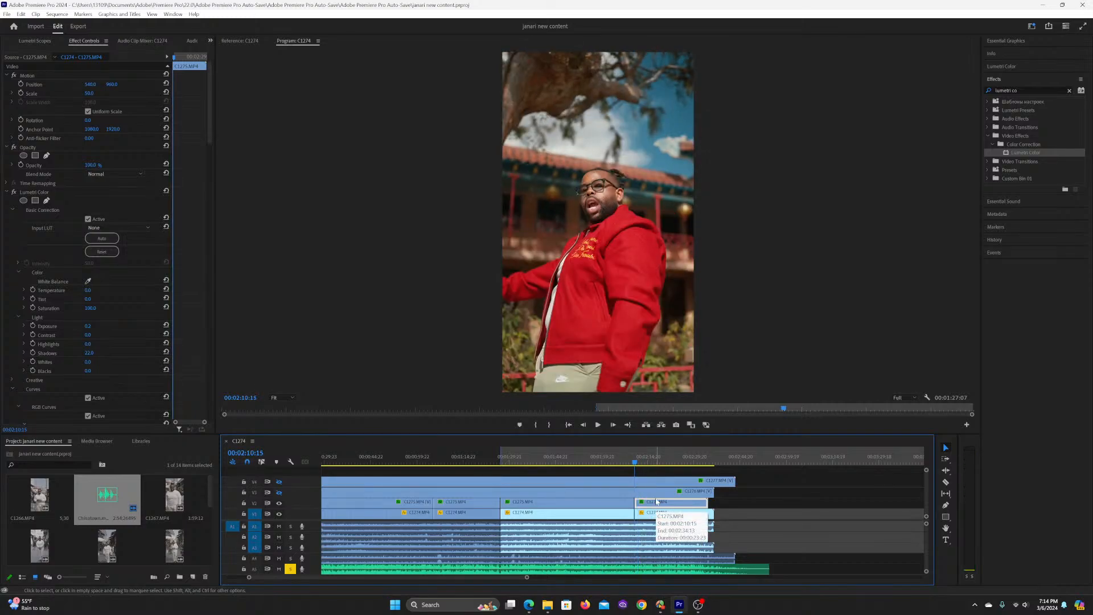
key(space)
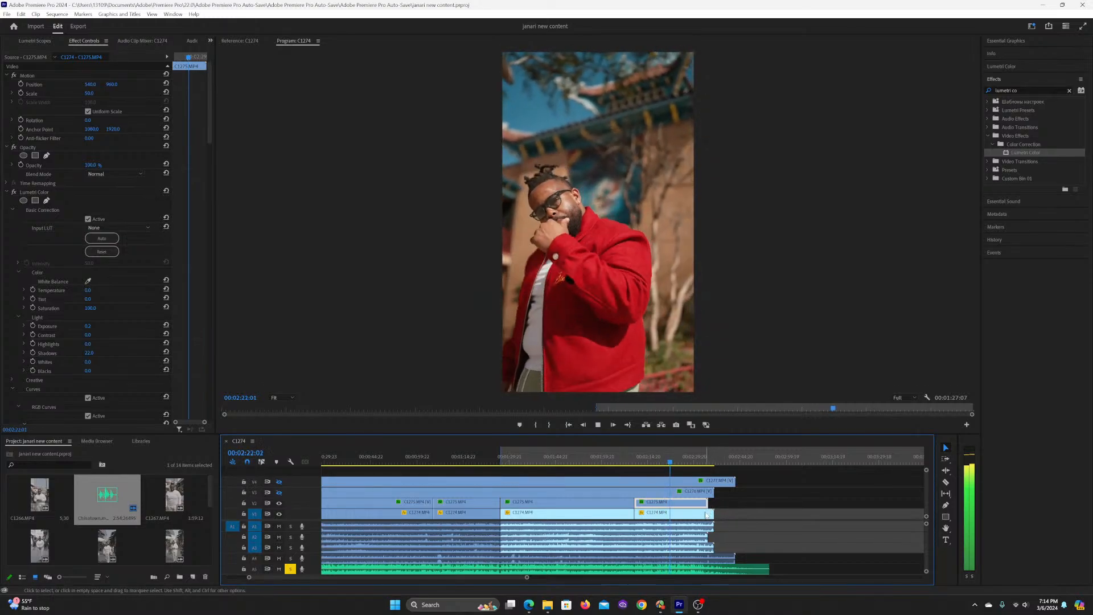
key(space)
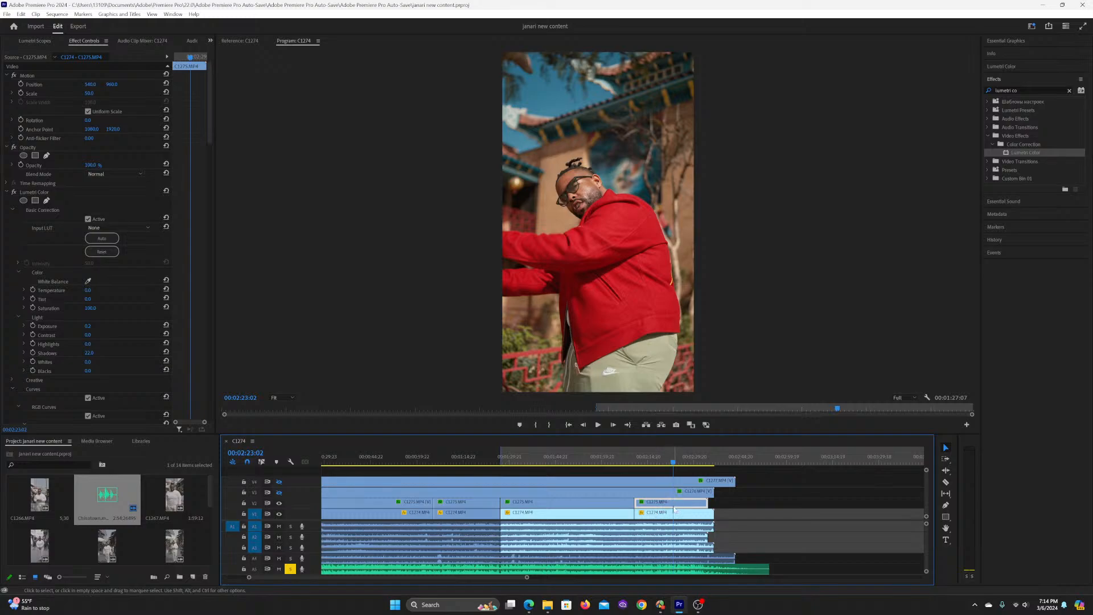
key(space)
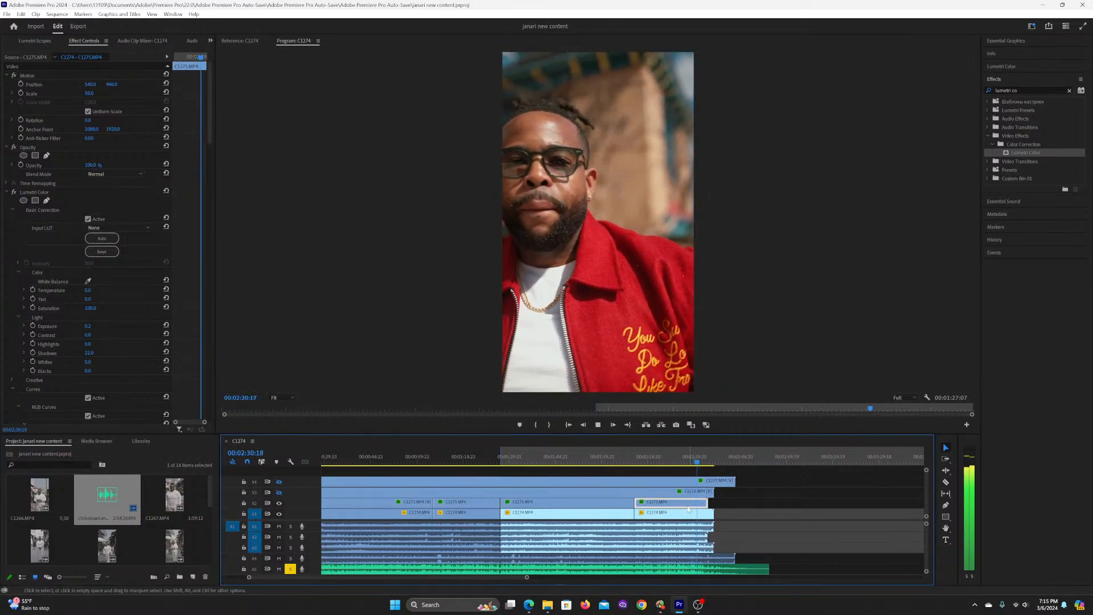
key(space)
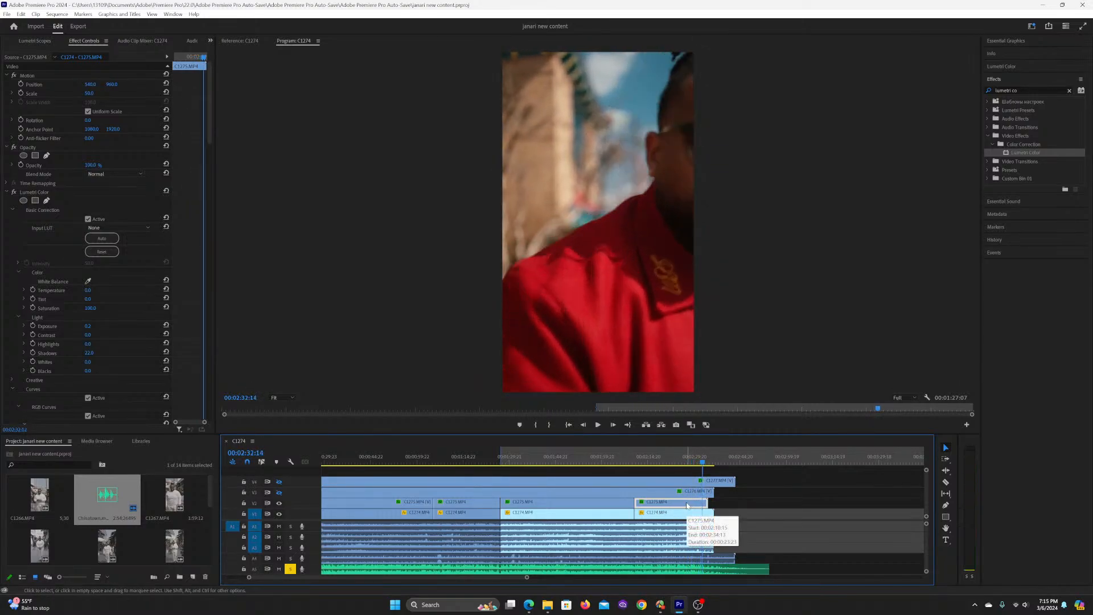
Step: Trim the end of the last C1275.MP4 section back to 00:02:32:14 and save the project
drag(708, 503, 701, 503)
click(666, 461)
key(ctrl+s)
Step: Play the ungraded opening section of C1274.MP4 from the sequence start through 00:00:09:14
scroll(389, 513, up, 3)
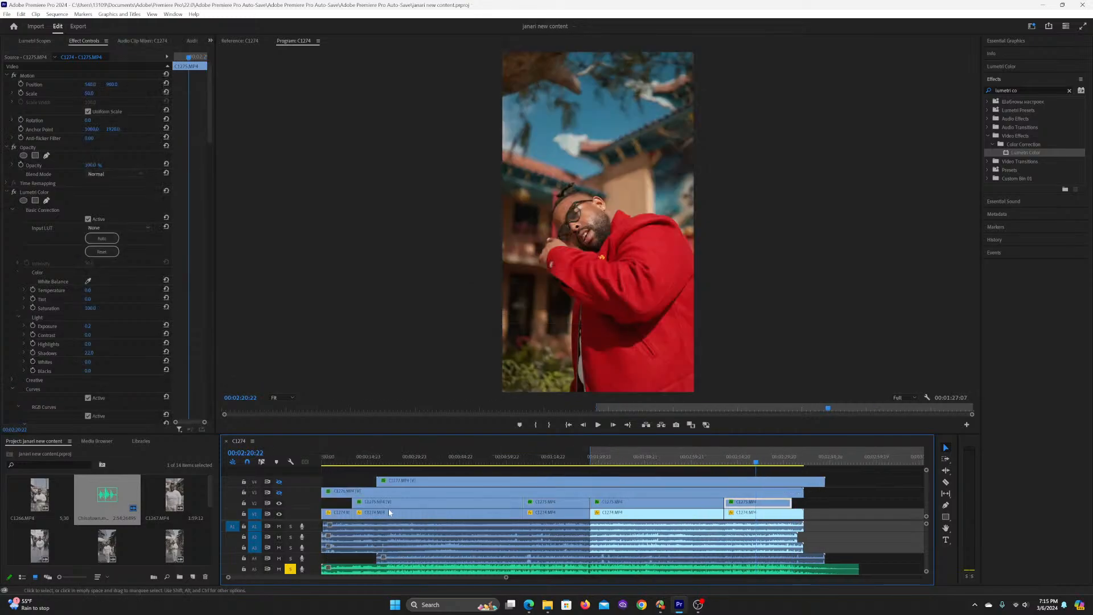
click(342, 462)
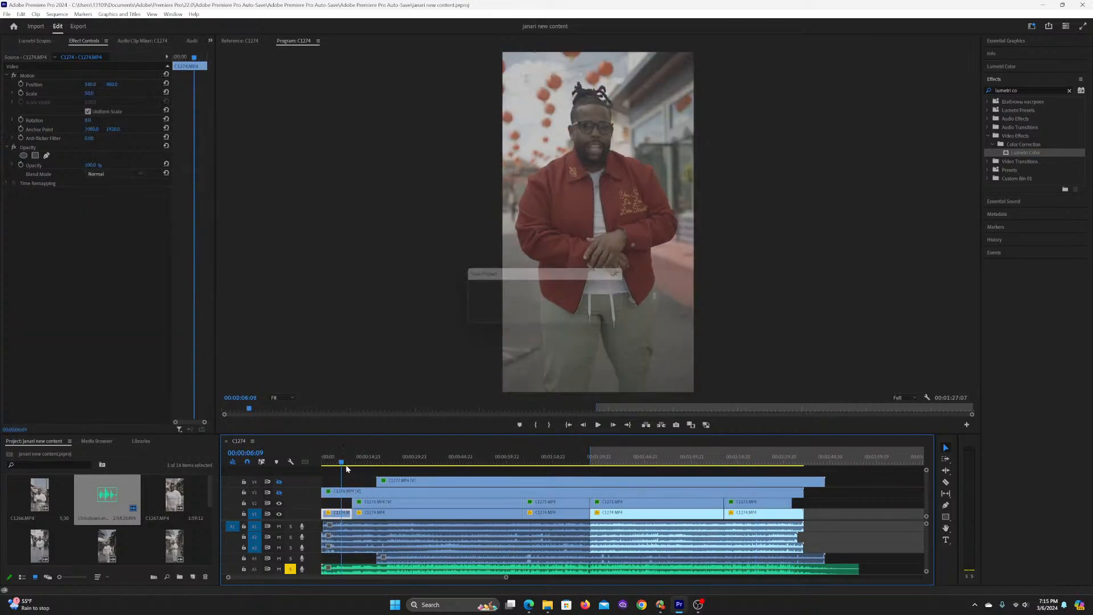
key(Home)
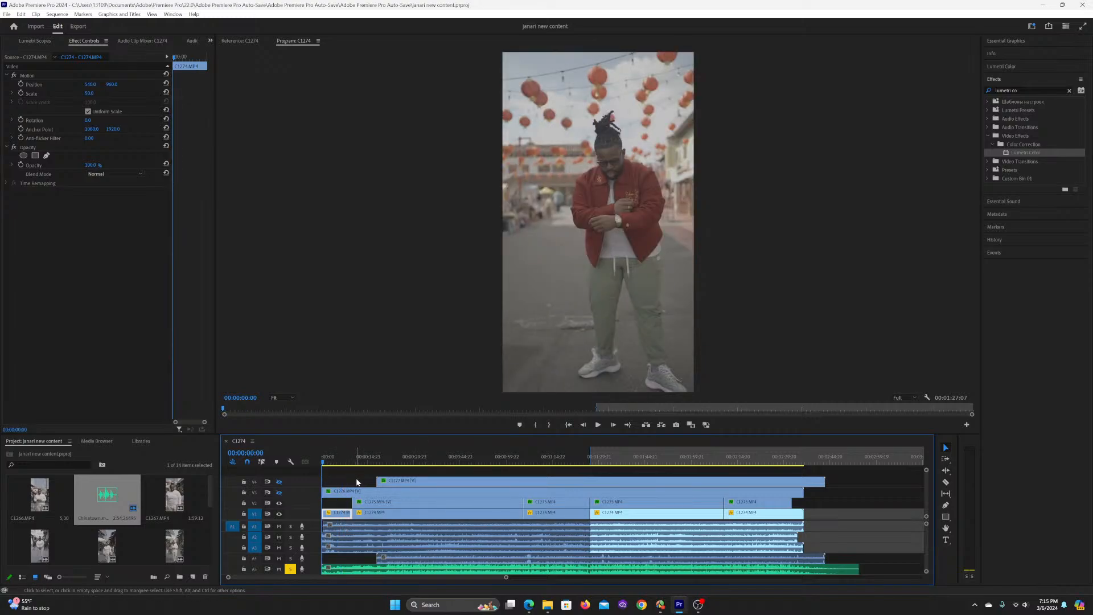
key(space)
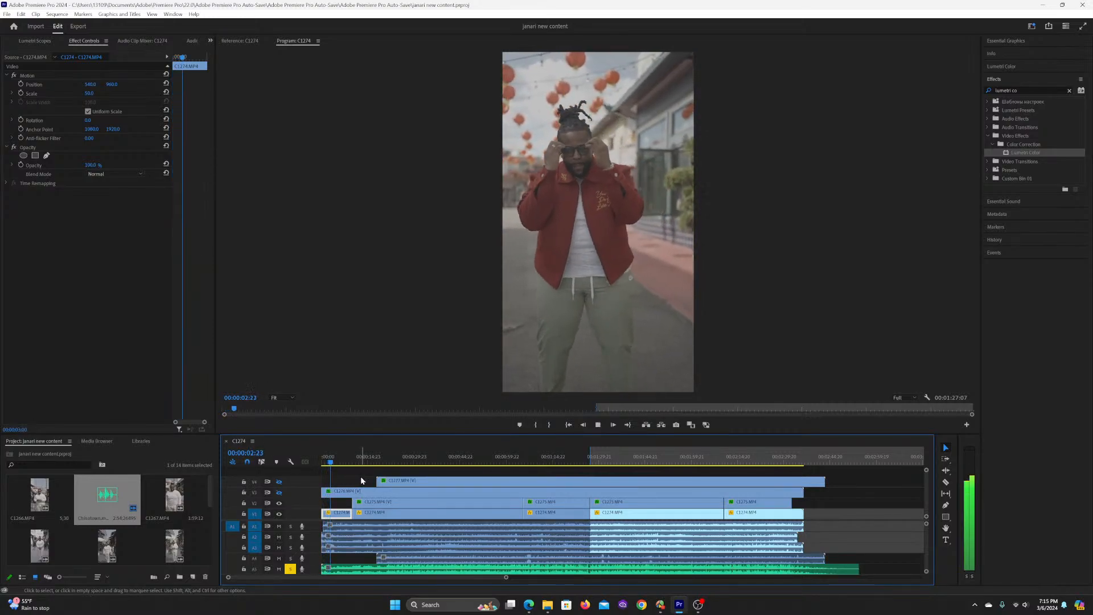
key(space)
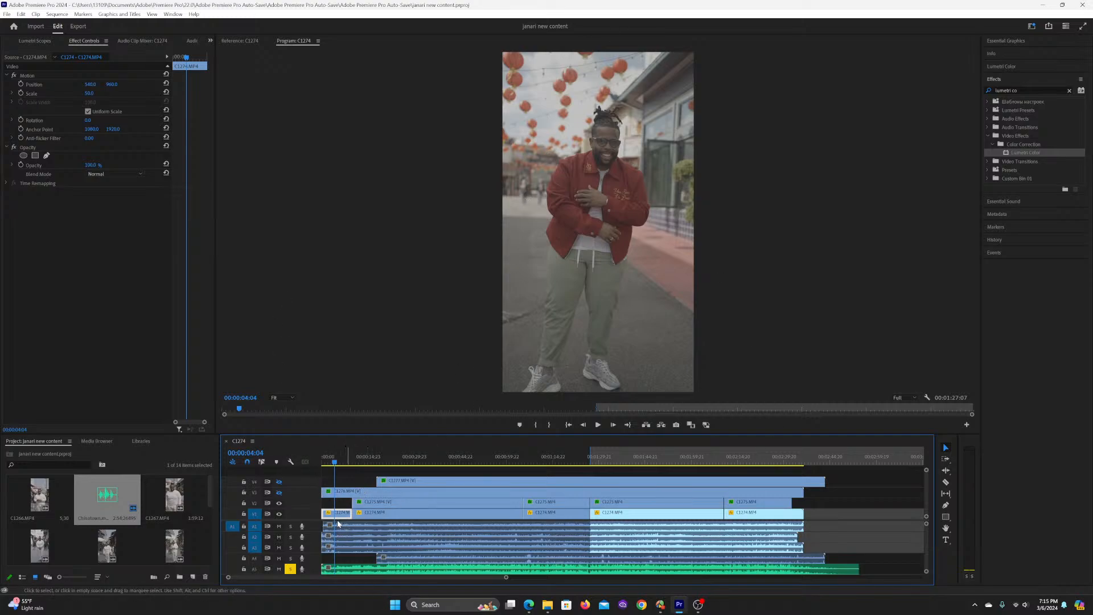
key(space)
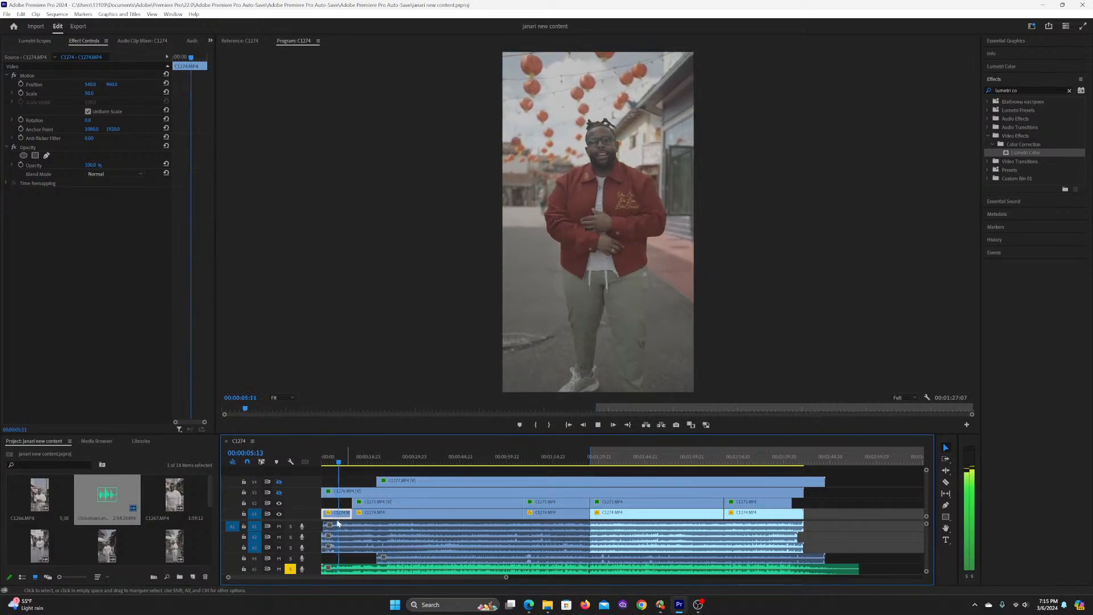
Step: Hide the C1275.MP4 video track and play the second C1274.MP4 section up to 00:00:12:20
click(371, 517)
click(279, 502)
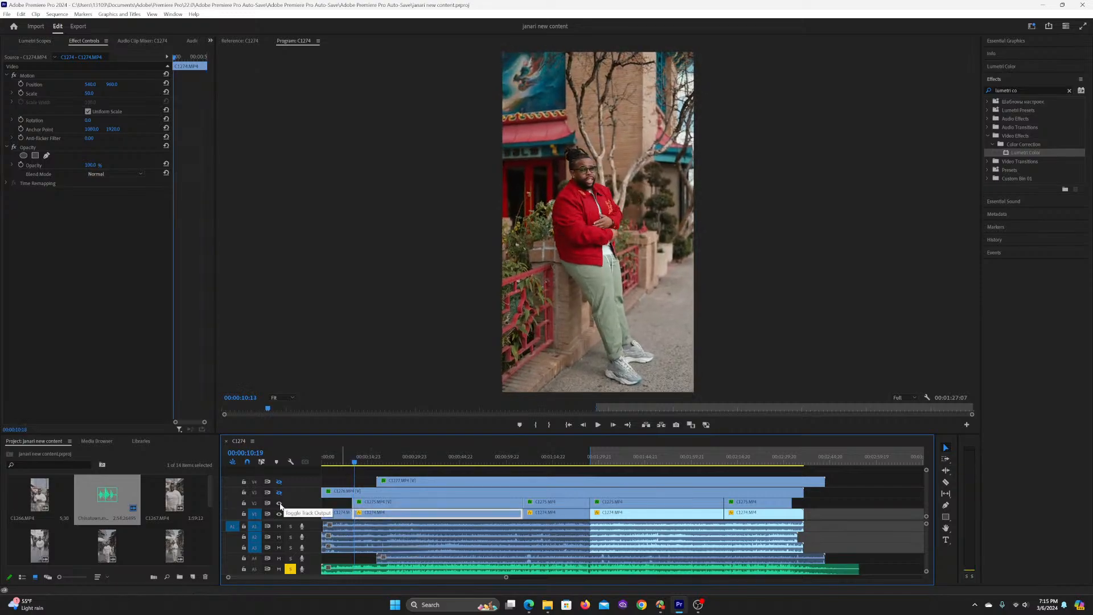
key(space)
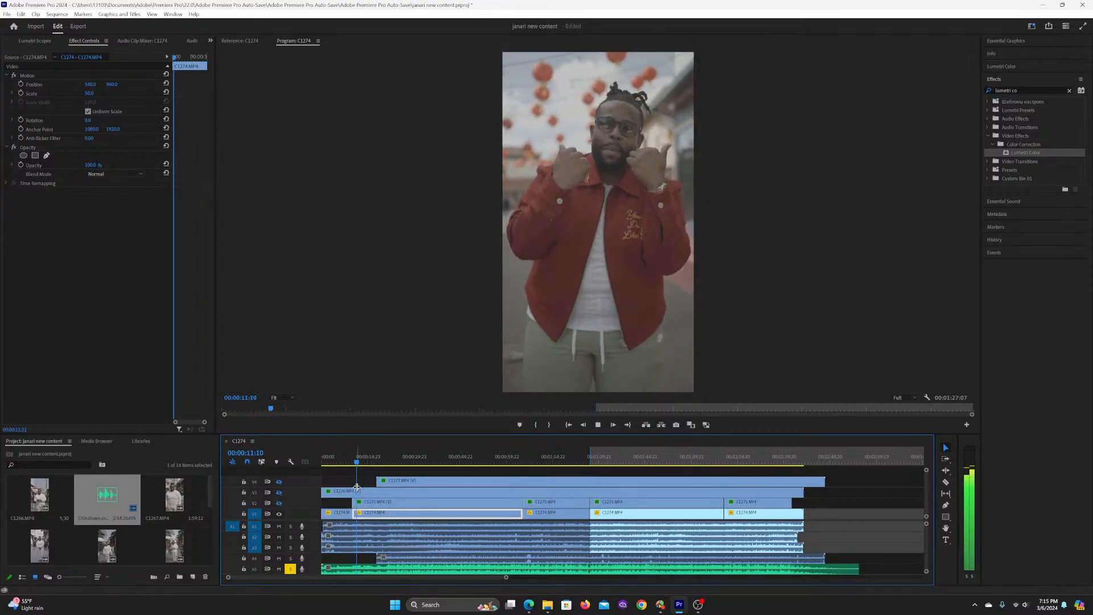
key(space)
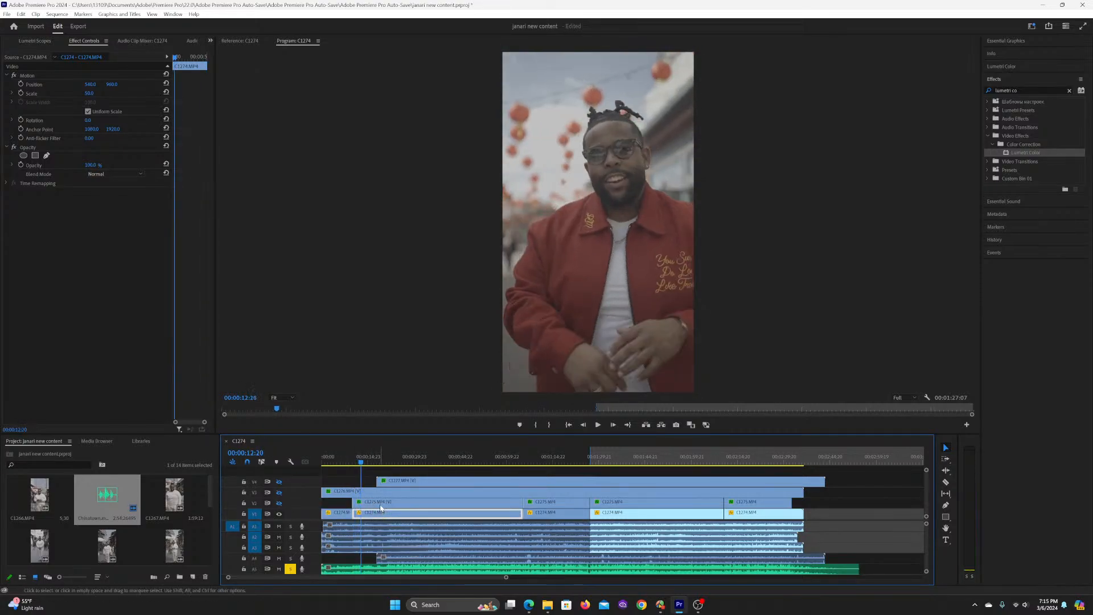
Step: Copy the first C1275.MP4 section's three Lumetri Color effects and paste them as attributes onto the second C1274.MP4 section
click(381, 505)
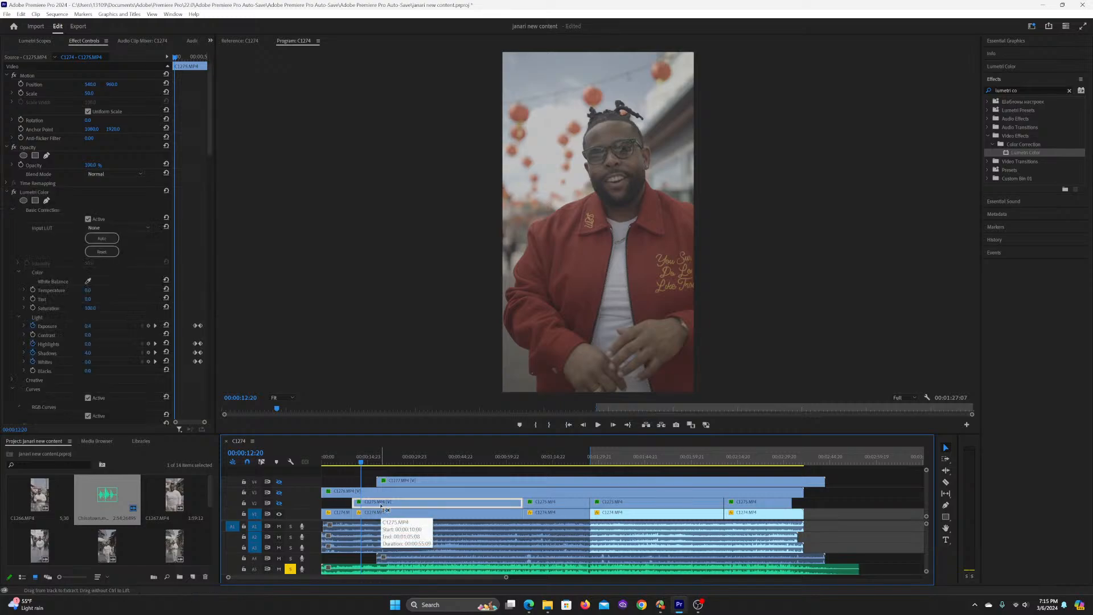
click(368, 514)
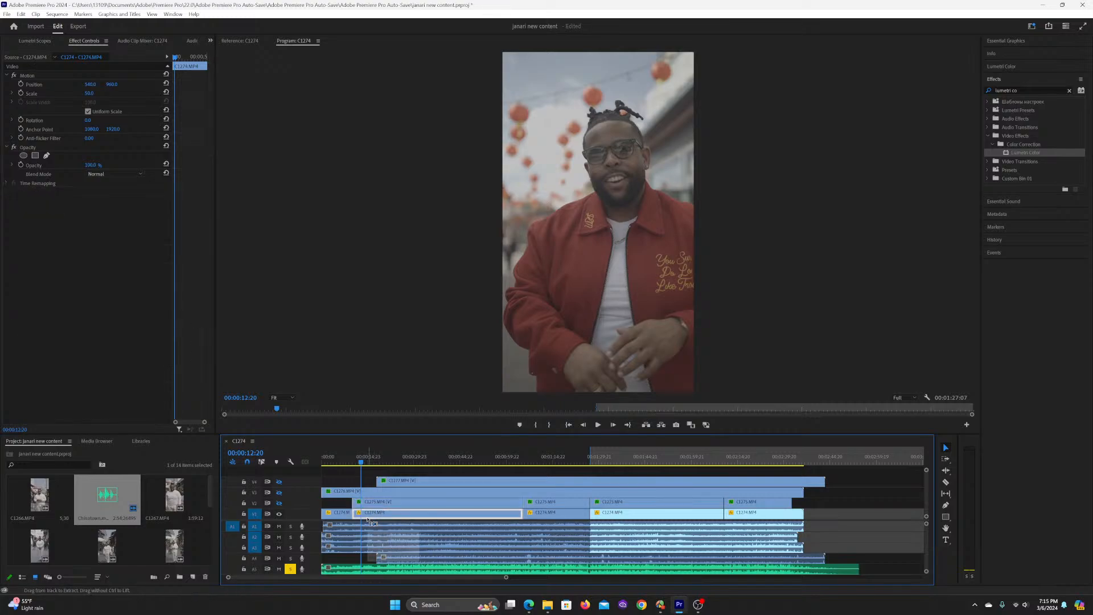
key(ctrl+alt+v)
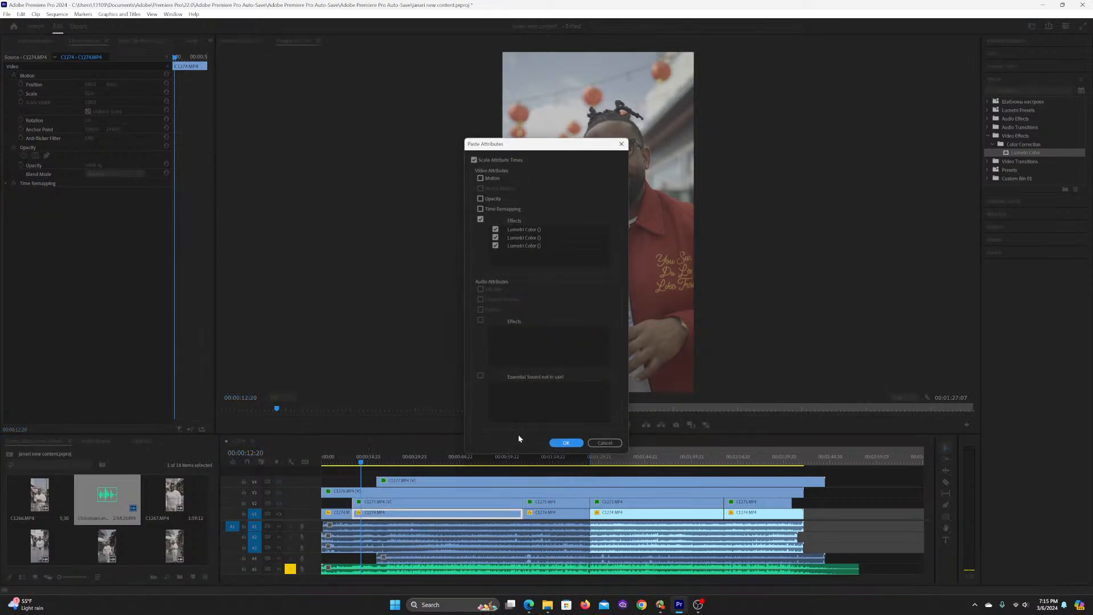
click(566, 443)
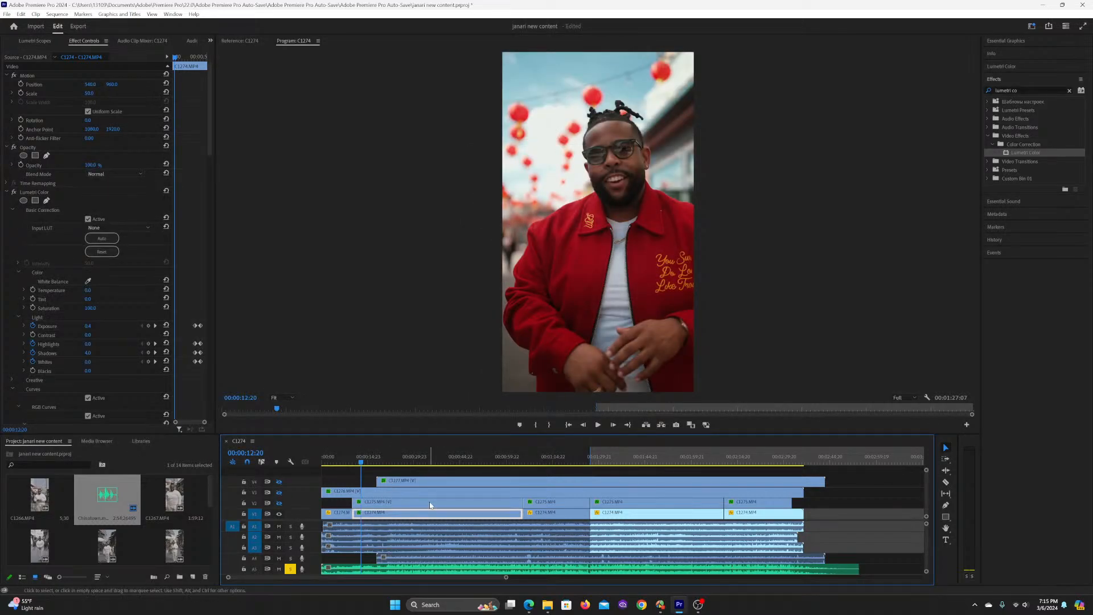
Step: Play the graded C1274.MP4 section up to 00:00:20:01, check the frame at 00:00:30:11 and save the project
key(space)
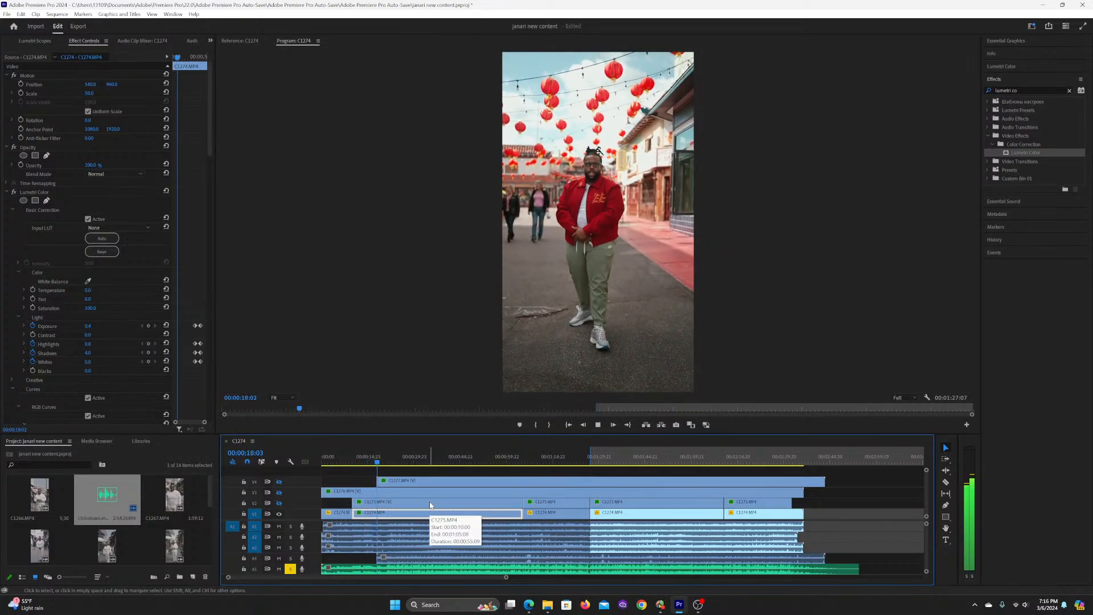
key(space)
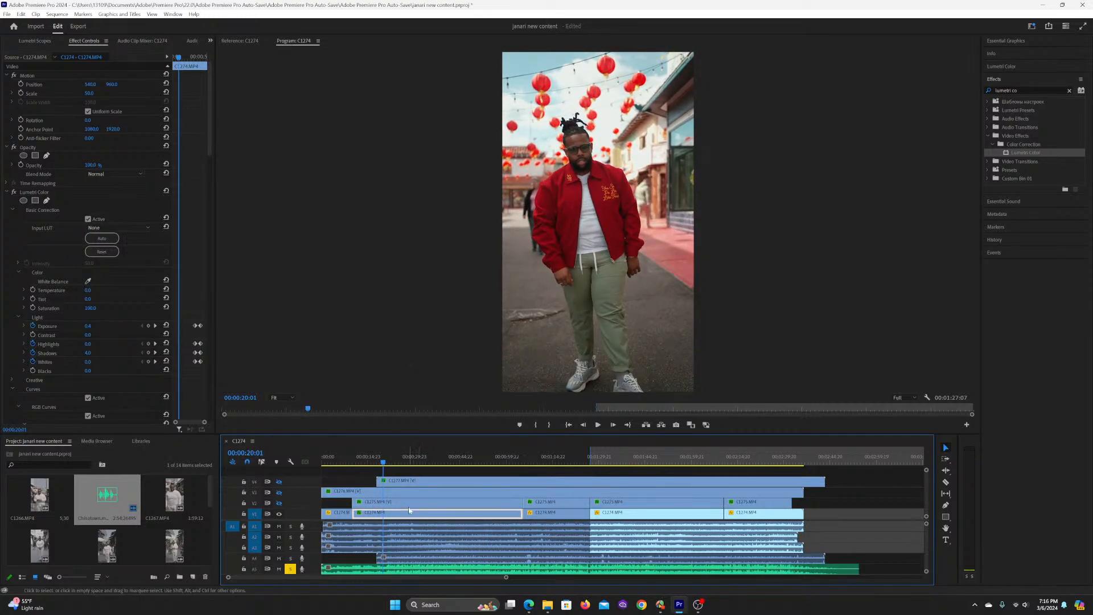
click(418, 458)
key(ctrl+s)
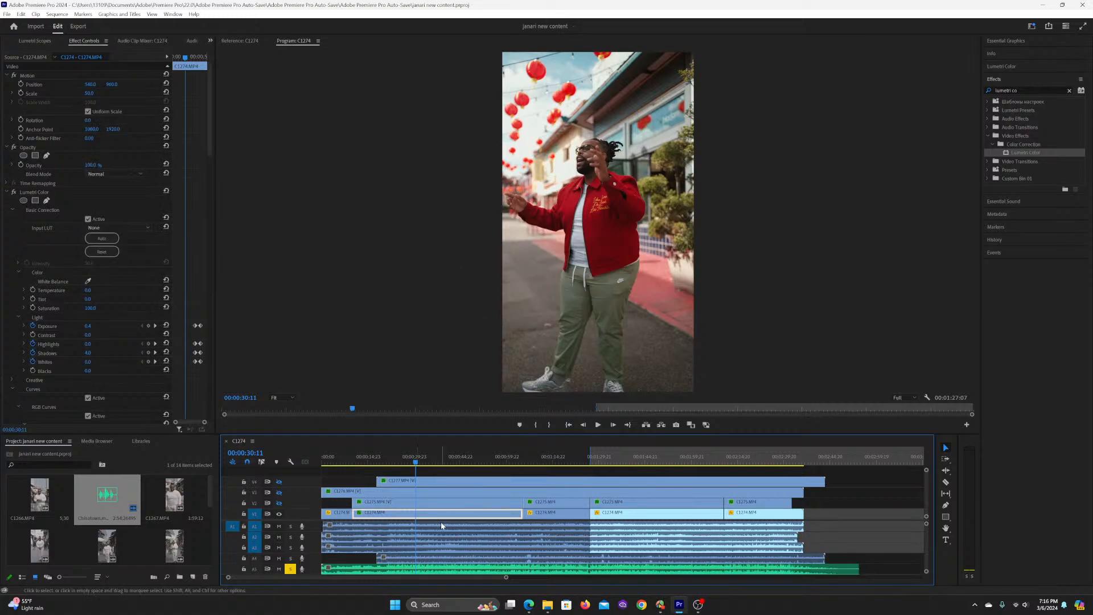
Step: Place C1270.MP4 from the project files on the lowest video track, in the empty stretch after the existing clips
key(minus)
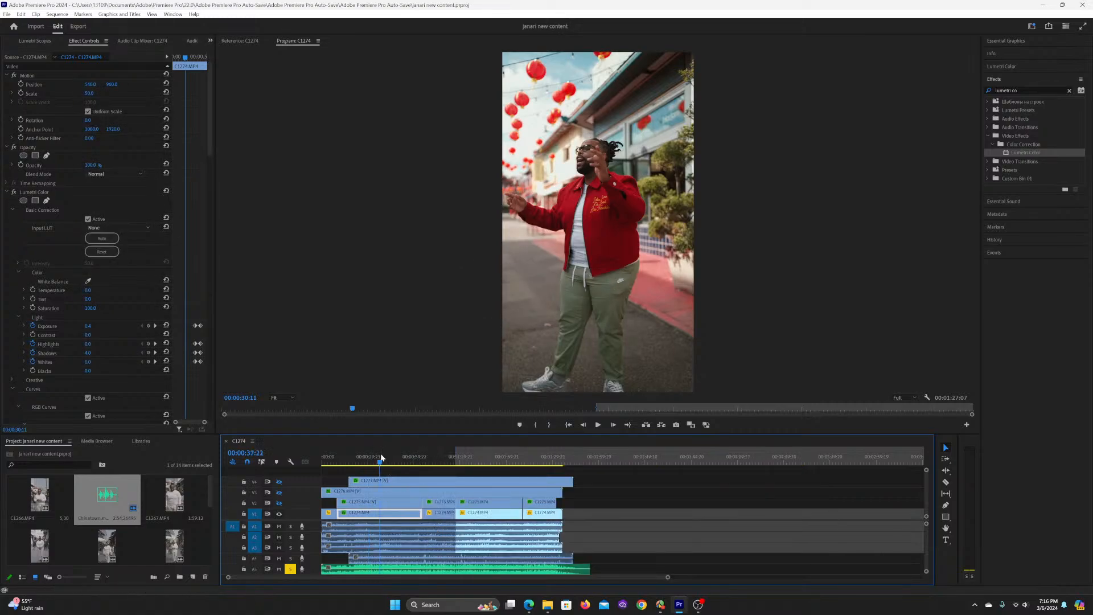
click(381, 455)
click(175, 488)
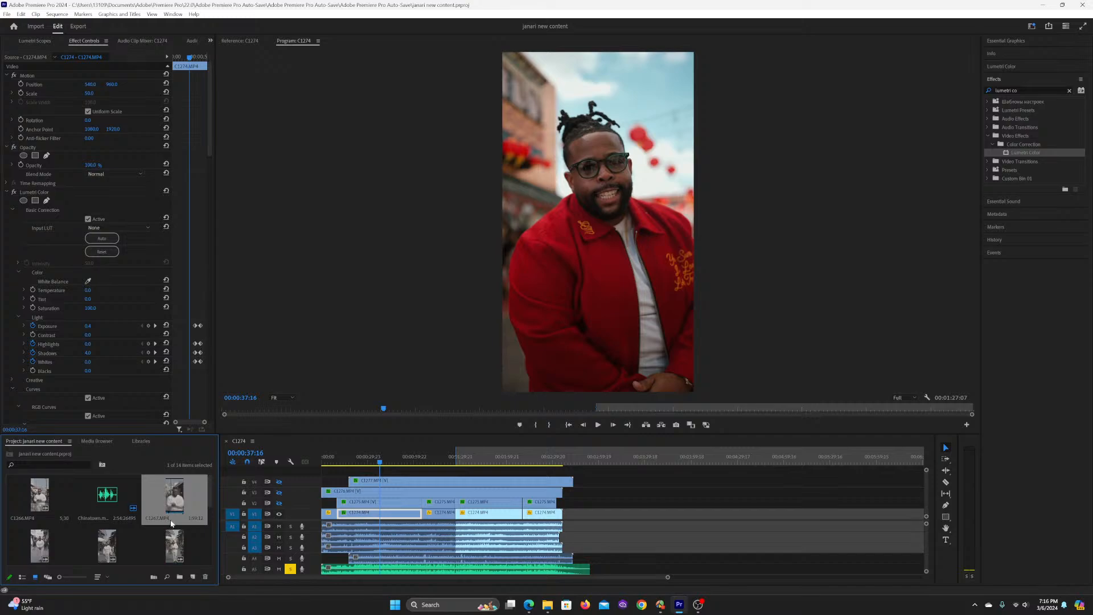
scroll(170, 540, down, 2)
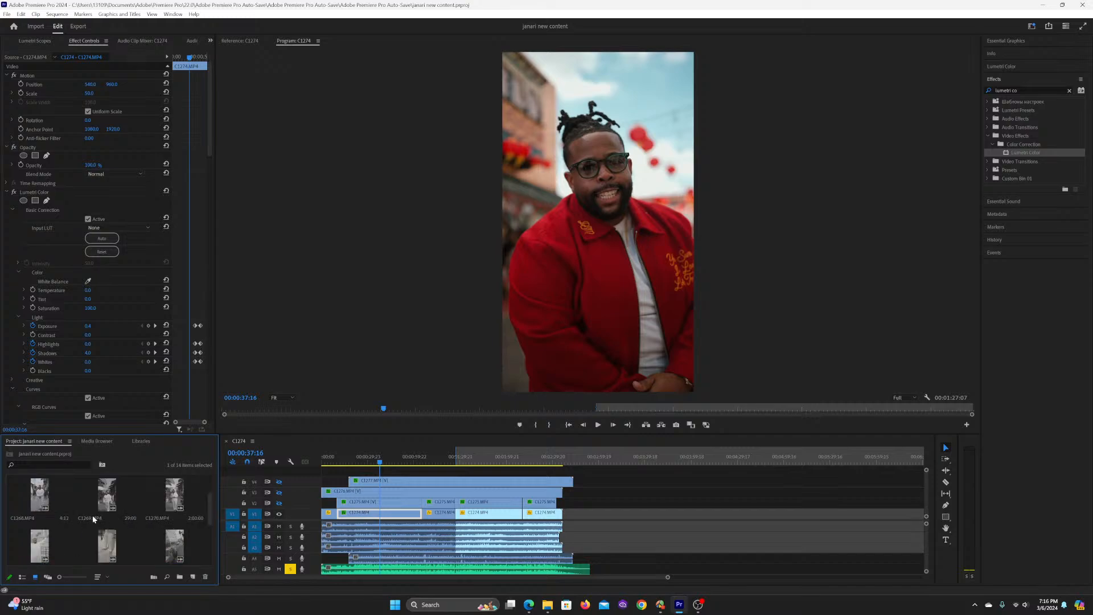
drag(169, 484, 630, 517)
click(643, 455)
click(652, 528)
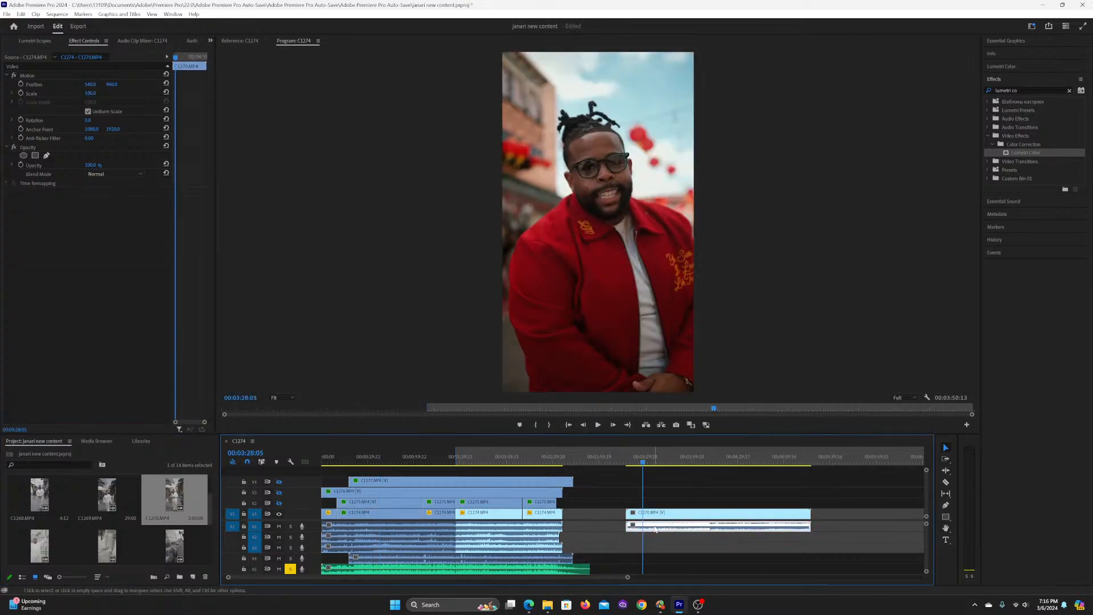
Step: Set the scale of C1270.MP4 to 50
click(653, 514)
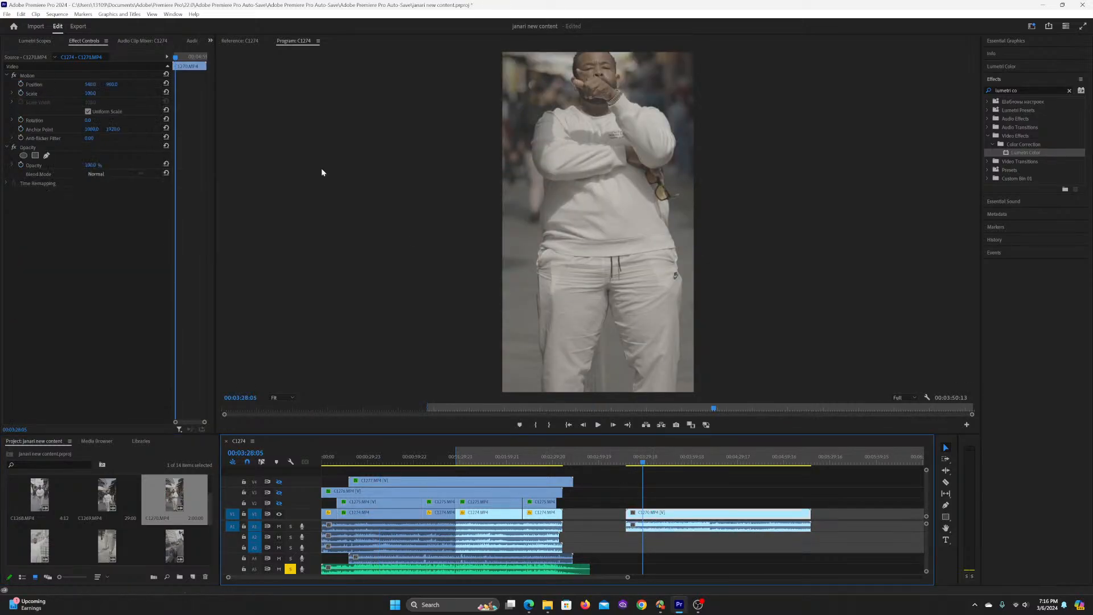
click(92, 93)
text(50)
key(Return)
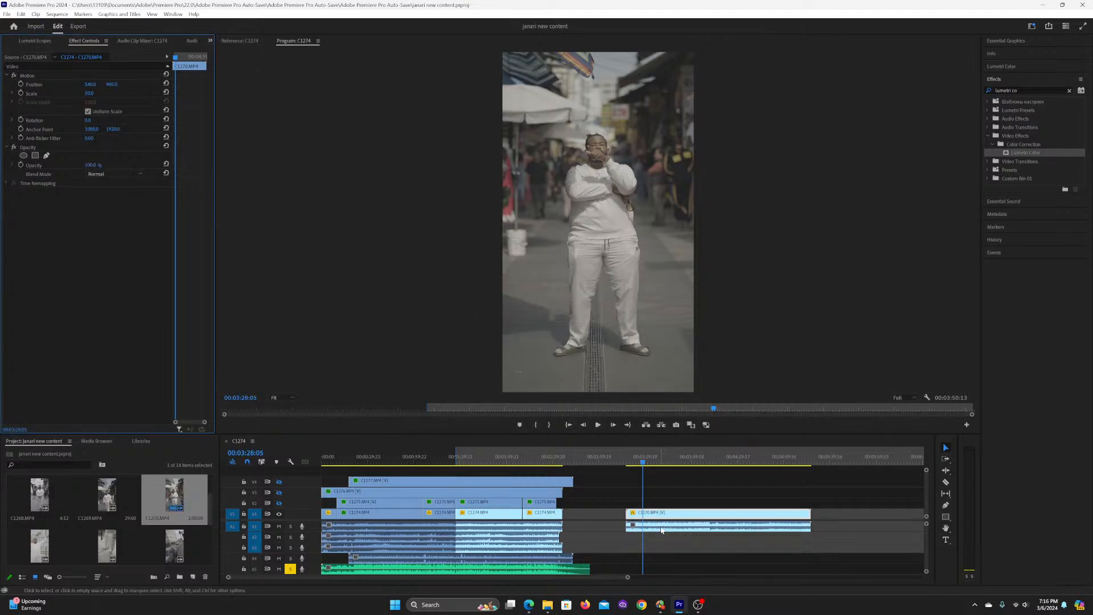
Step: Move the audio of C1270.MP4 onto the soloed music track and go to 00:03:40:09
drag(660, 526, 659, 569)
click(661, 464)
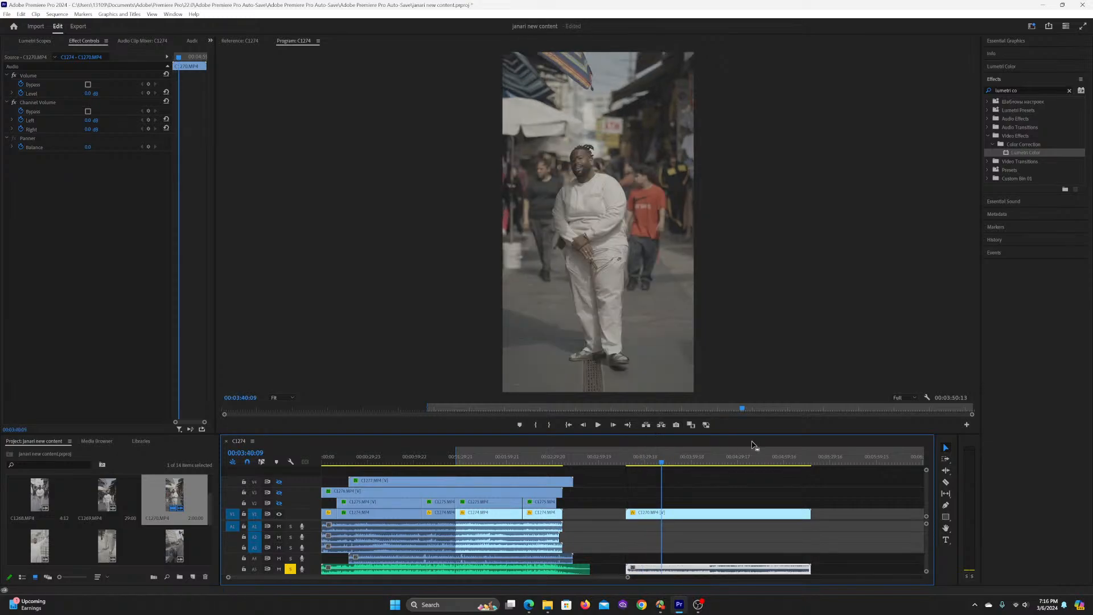
click(676, 505)
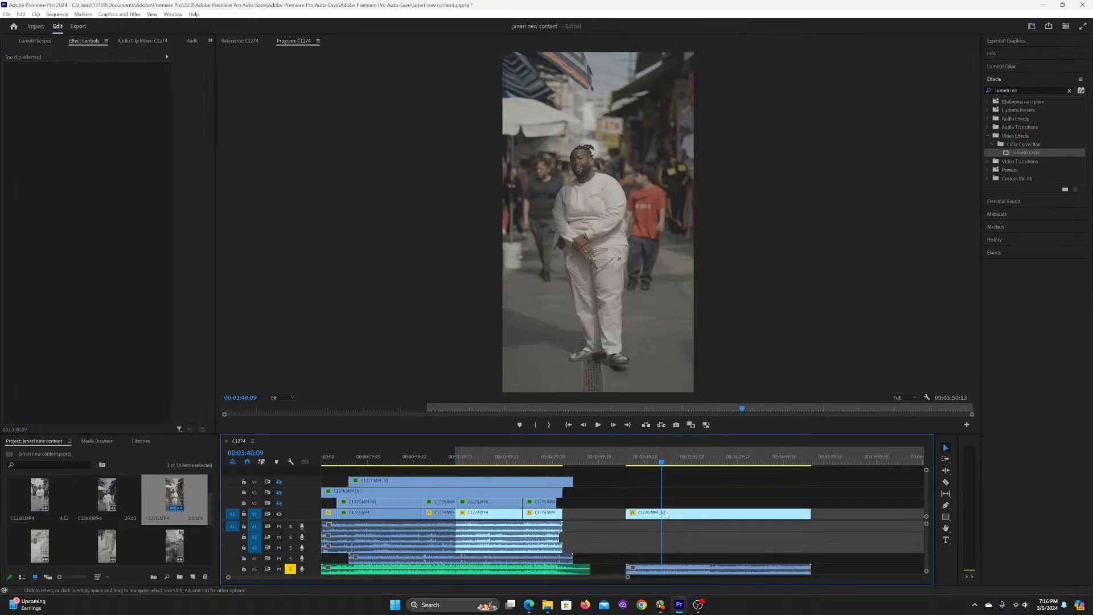
Step: Paste the three copied Lumetri Color effects onto C1270.MP4, leaving out the motion and opacity attributes
click(663, 514)
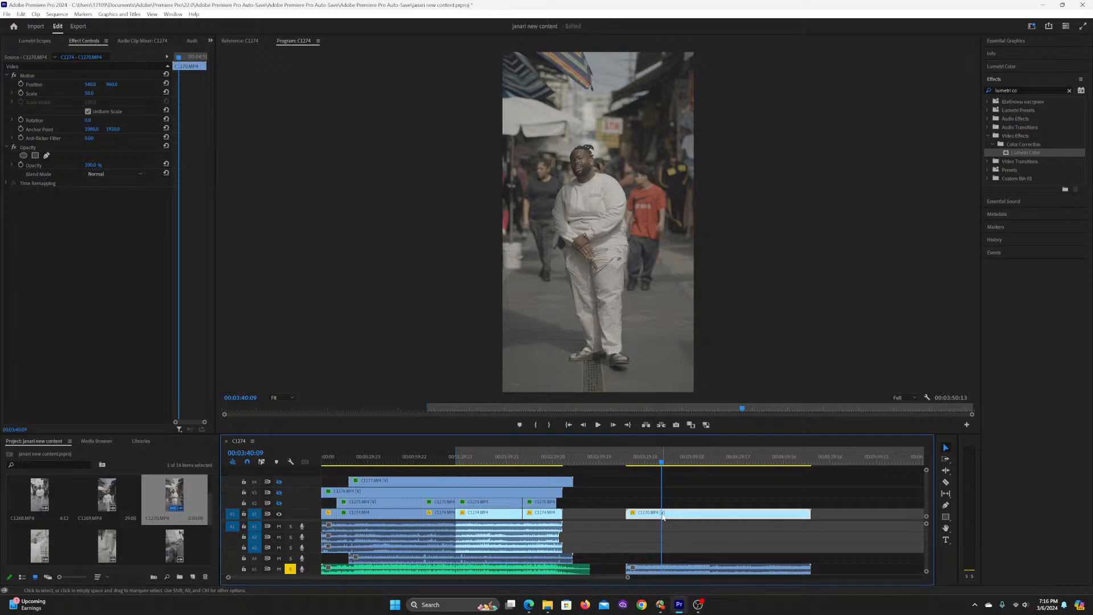
key(ctrl+alt+v)
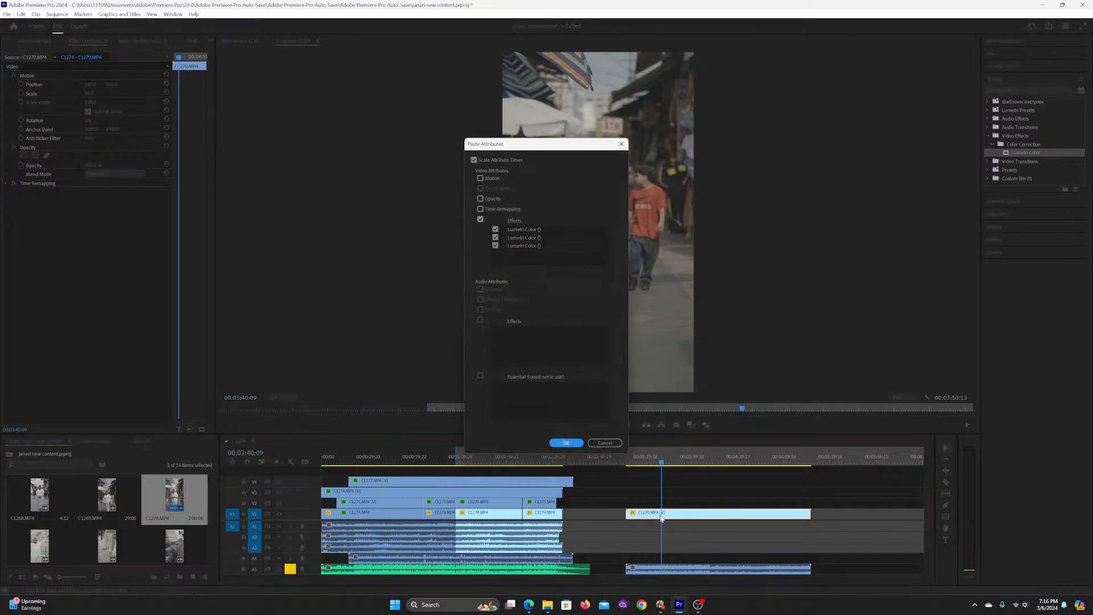
click(566, 443)
click(678, 498)
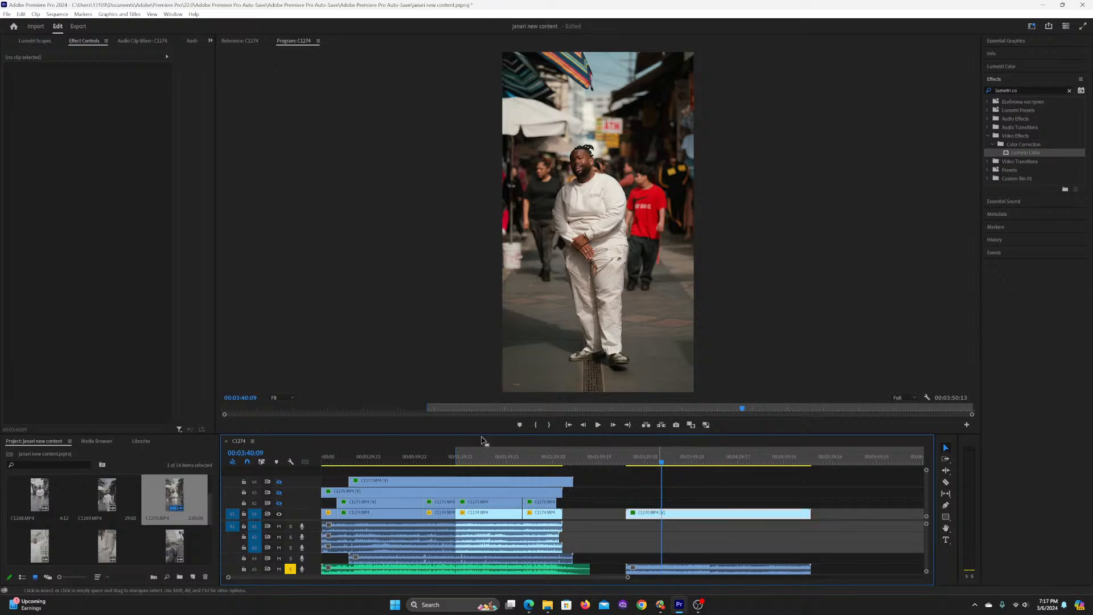
Step: Try a higher Lumetri exposure on C1270.MP4, judging it against the previous grade in the enlarged program monitor
mouse_move(85, 327)
mouse_down()
mouse_move(148, 327)
mouse_move(106, 327)
mouse_up()
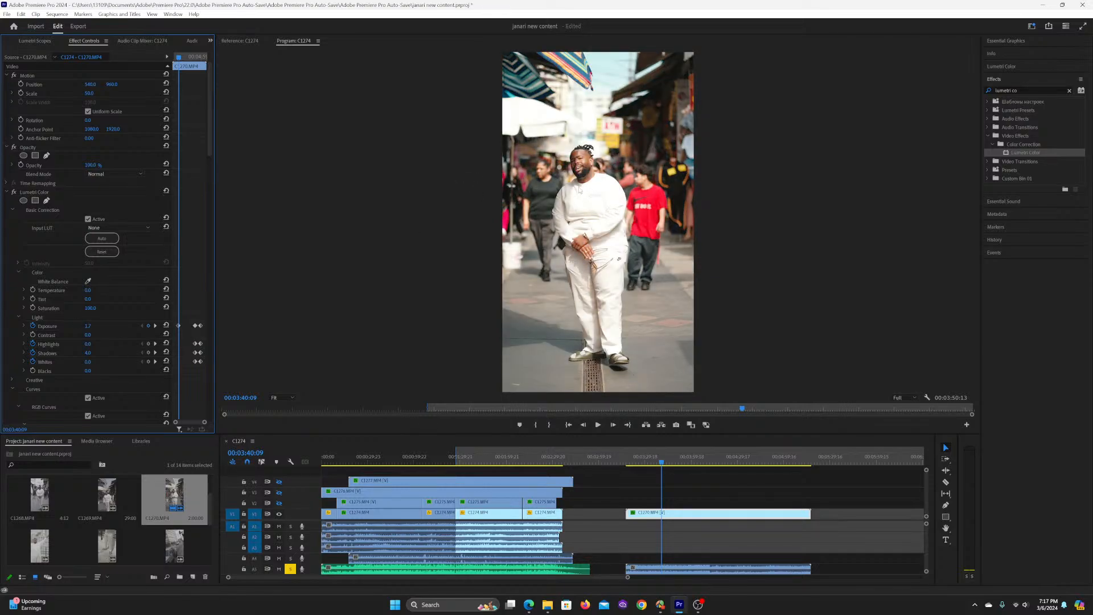
click(386, 208)
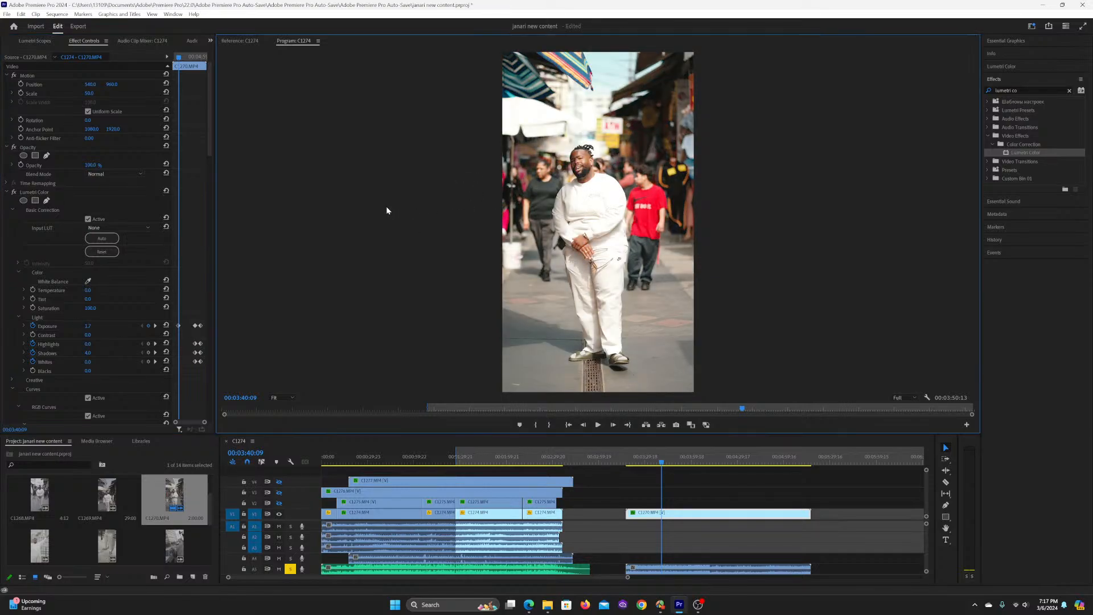
key(Left)
key(grave)
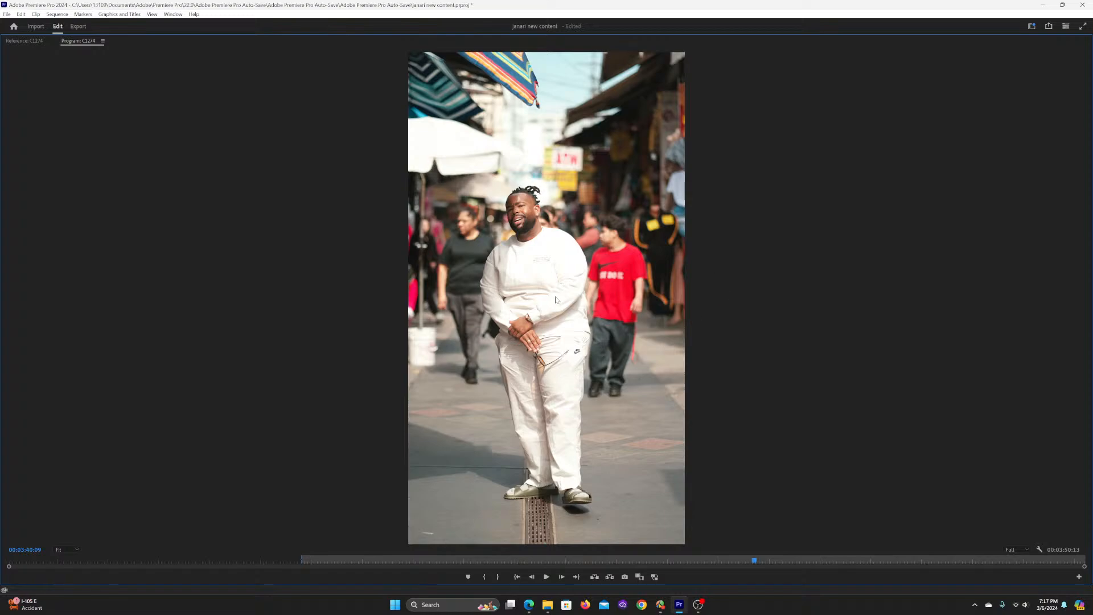
key(ctrl+z)
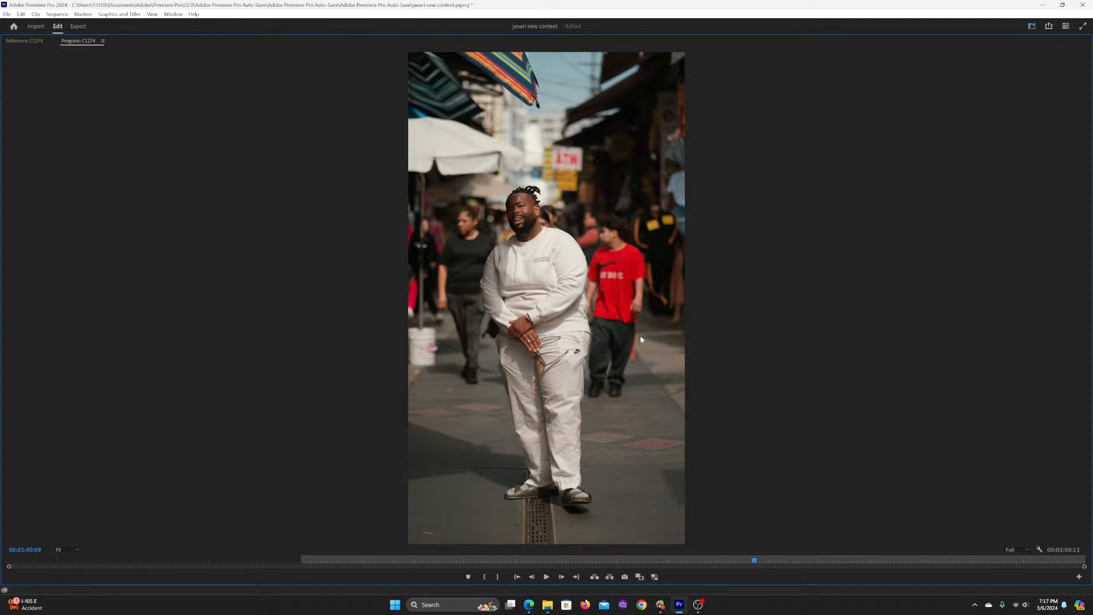
key(grave)
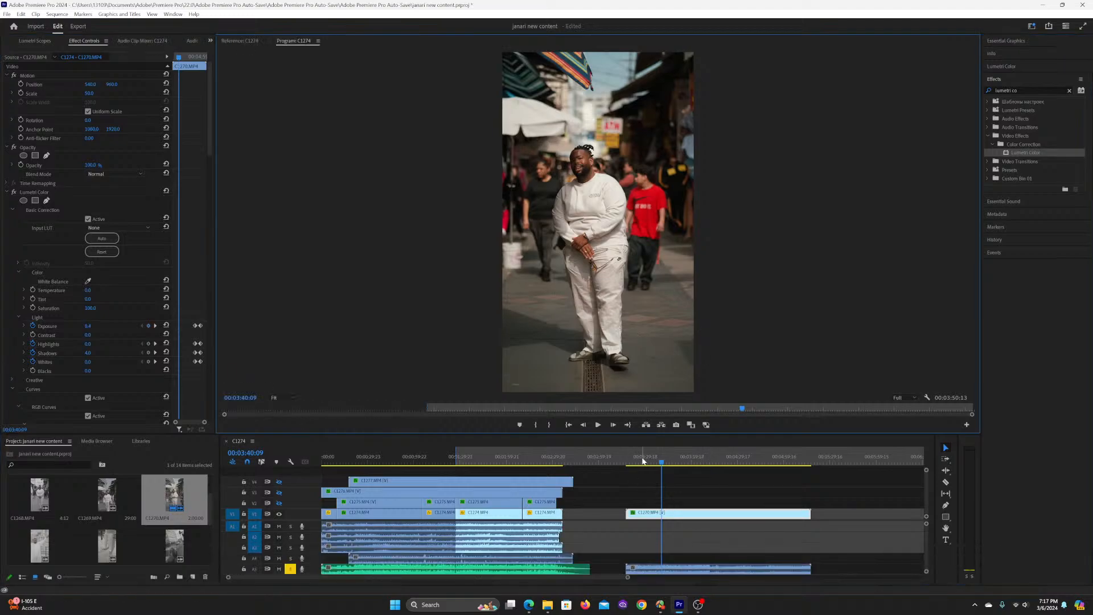
Step: Play C1270.MP4 from about 00:03:28 and again from about 00:03:38 to review the pasted grade
click(643, 460)
click(657, 480)
key(space)
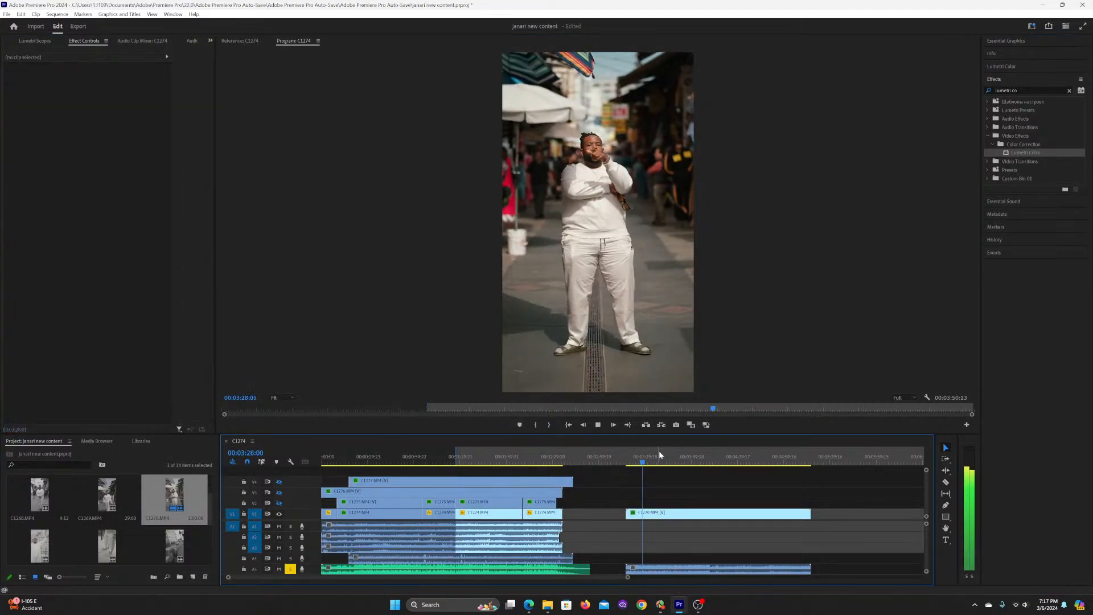
click(659, 455)
click(665, 471)
key(space)
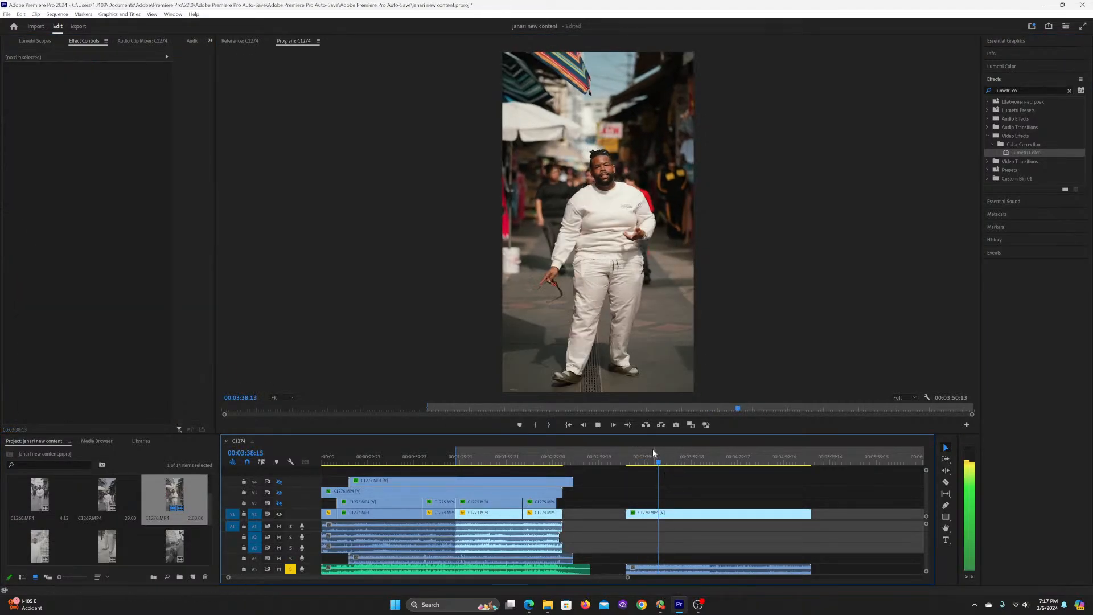
key(space)
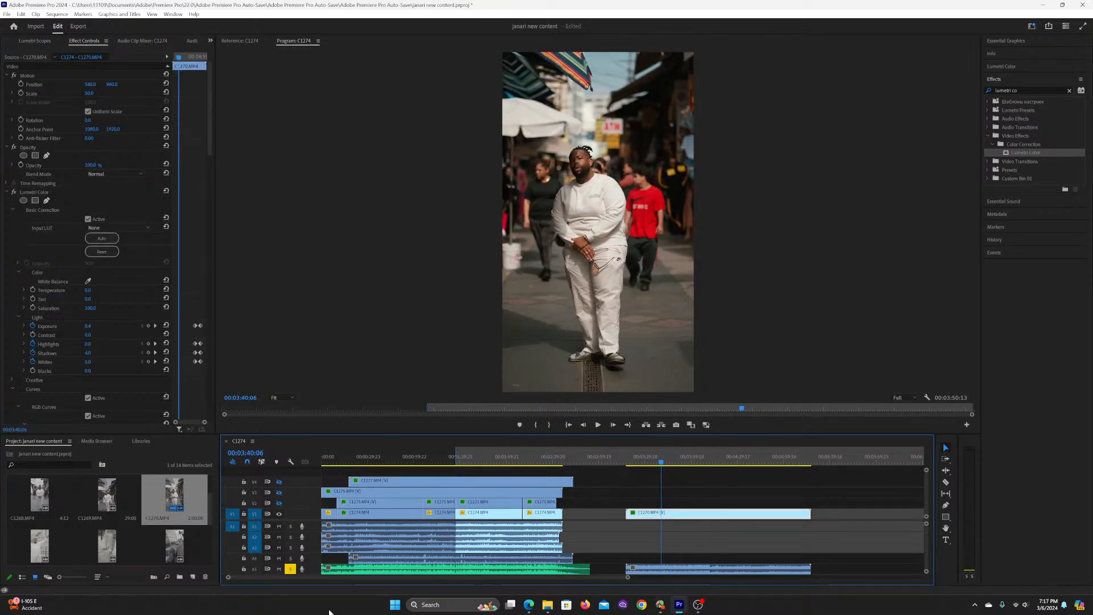
Step: Mute the soloed music track, play further through C1270.MP4, and stop at 00:04:07:23 with the clip selected
click(279, 568)
click(696, 495)
key(space)
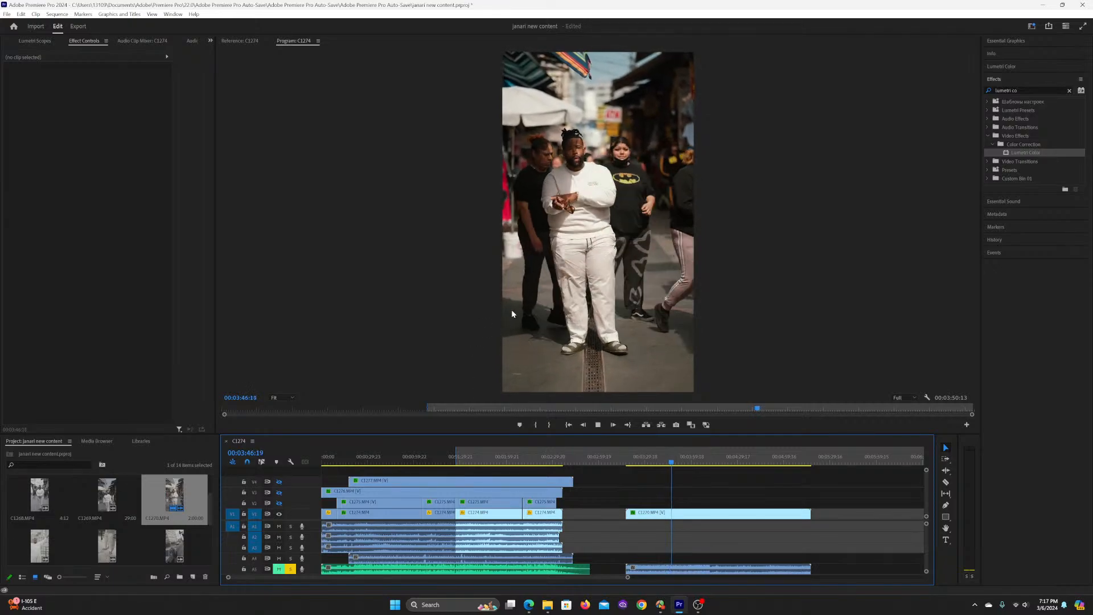
click(698, 454)
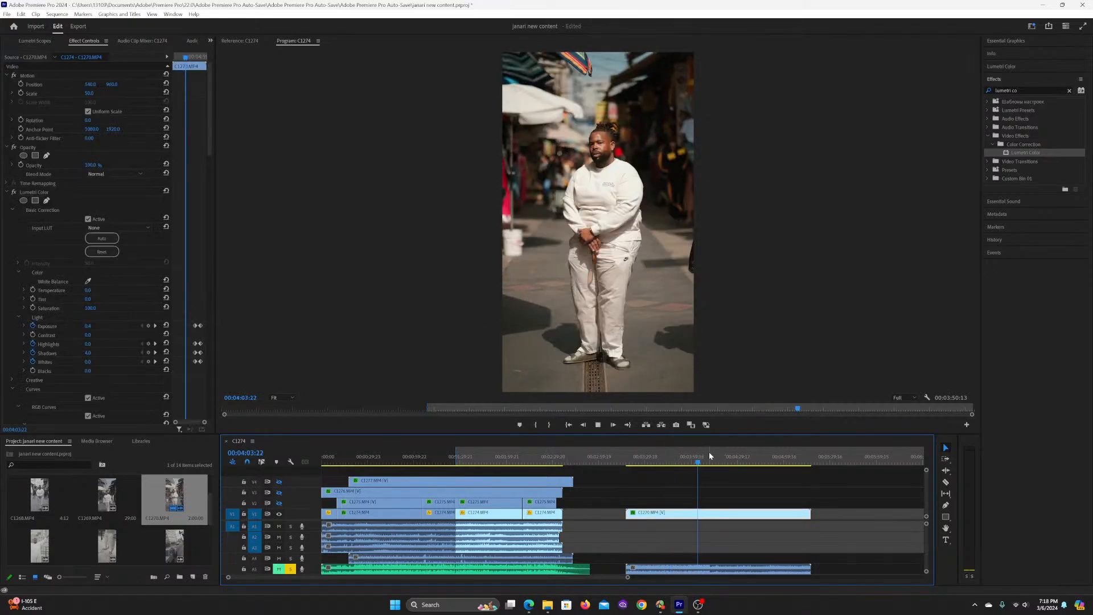
click(722, 490)
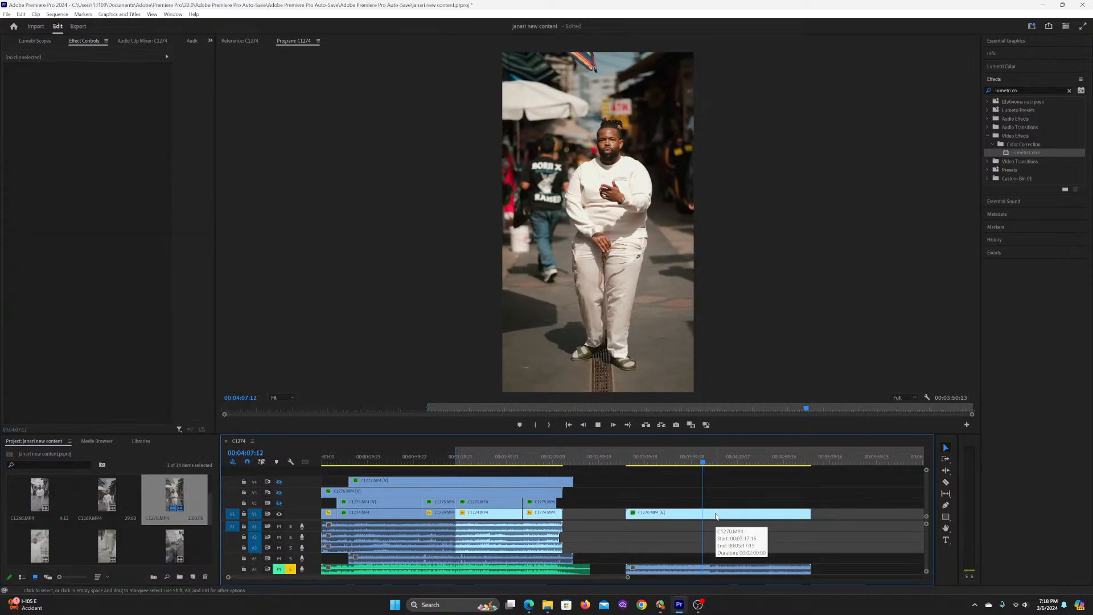
click(715, 514)
key(space)
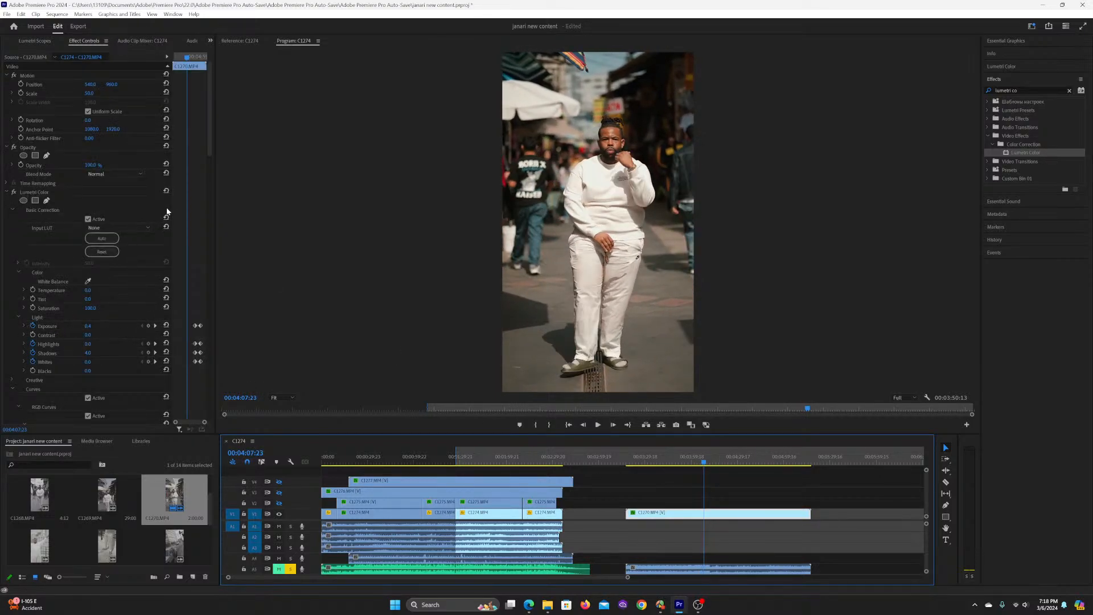
Step: Remove the exposure, highlights, shadows and whites keyframes from C1270.MP4's first Lumetri Color effect and reset its basic correction
click(33, 325)
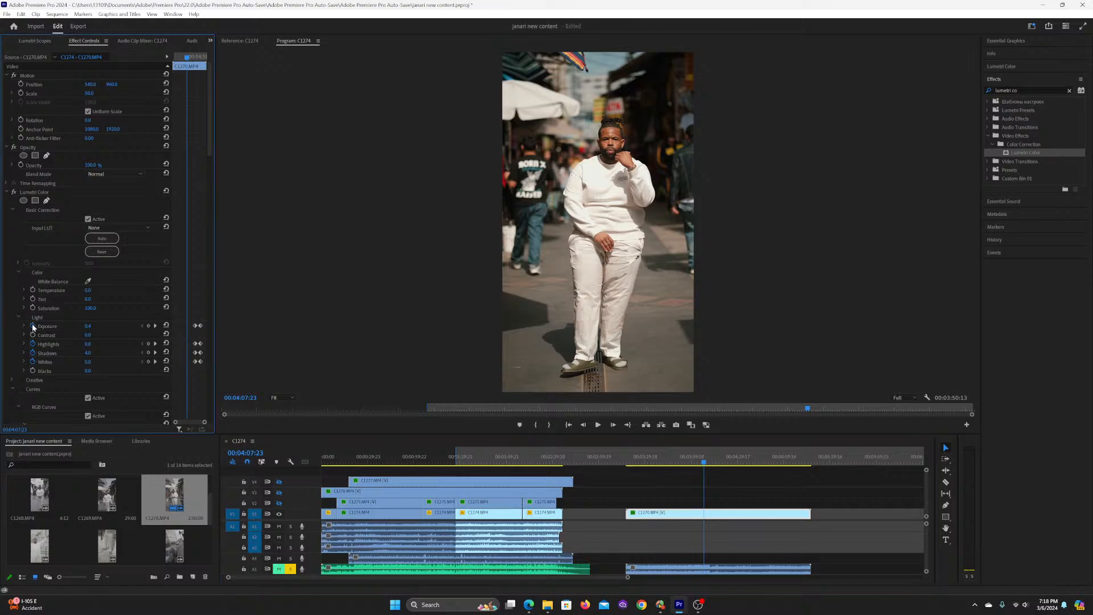
key(Return)
click(33, 353)
key(Return)
click(33, 361)
key(Return)
click(166, 191)
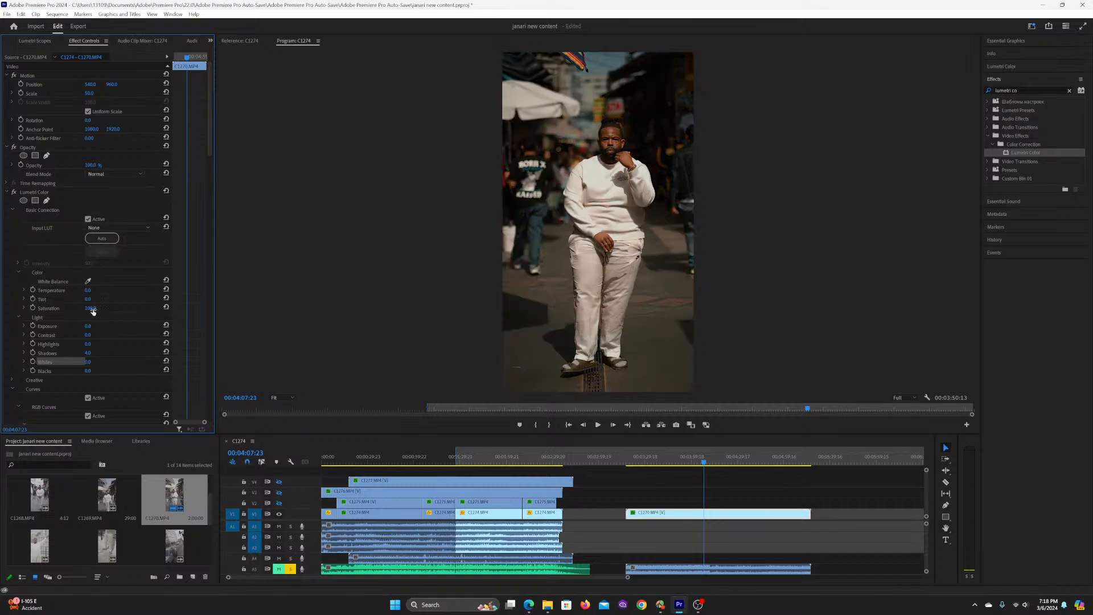
Step: Set C1270.MP4's basic correction to exposure 0.5, highlights -24, shadows 26 and whites -16
text(1)
key(Return)
drag(88, 325, 80, 325)
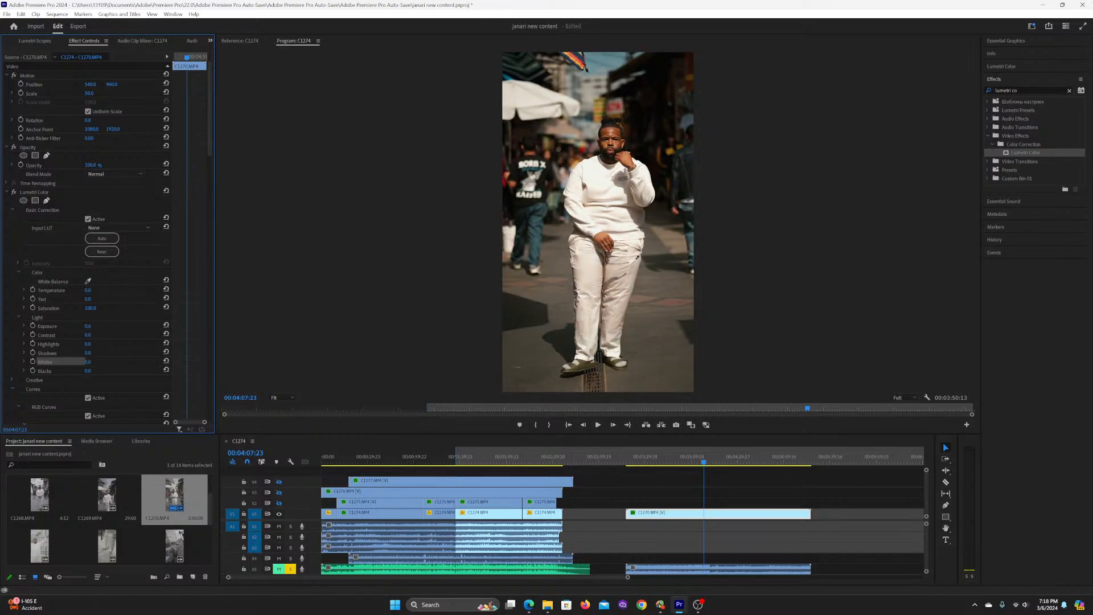
drag(87, 353, 100, 352)
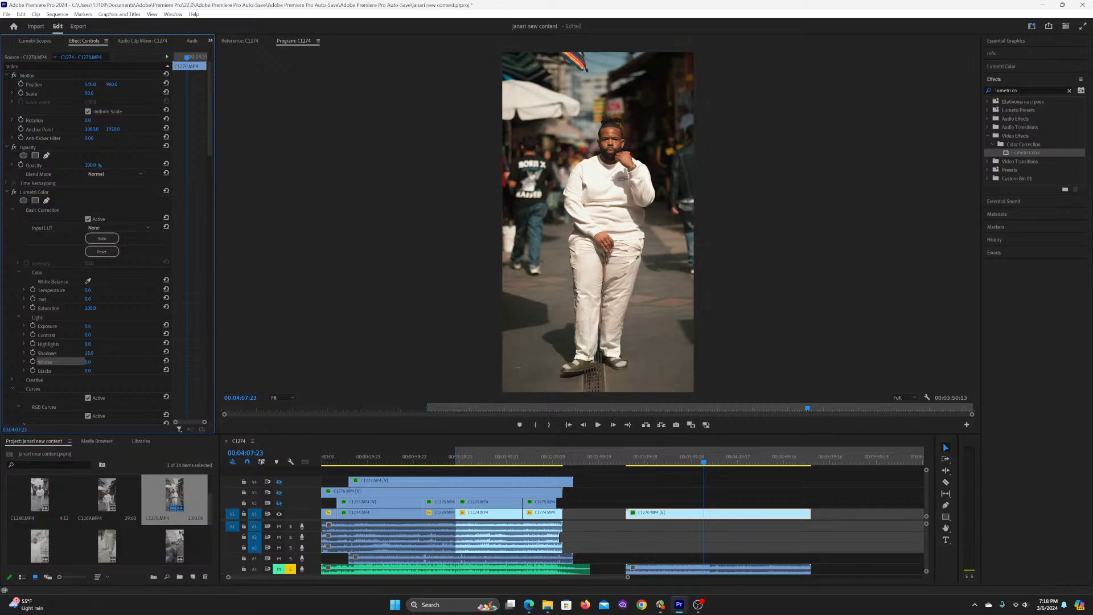
mouse_move(88, 343)
mouse_down()
mouse_move(95, 362)
mouse_move(80, 361)
mouse_up()
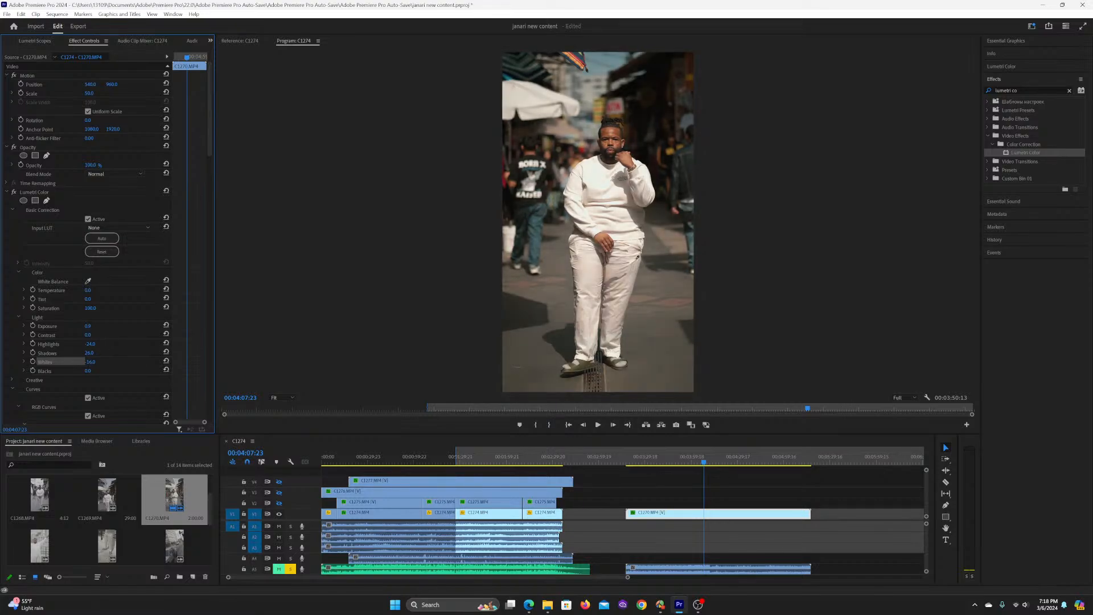
Step: Play C1270.MP4 to check the new light values, skipping ahead and stopping at 00:04:16:16
key(space)
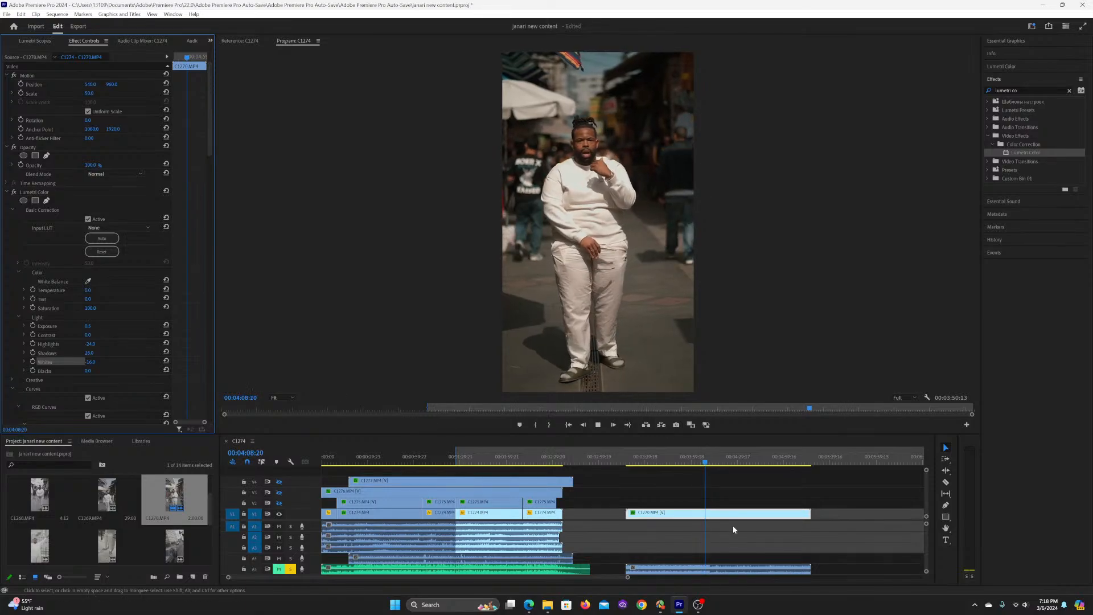
click(763, 487)
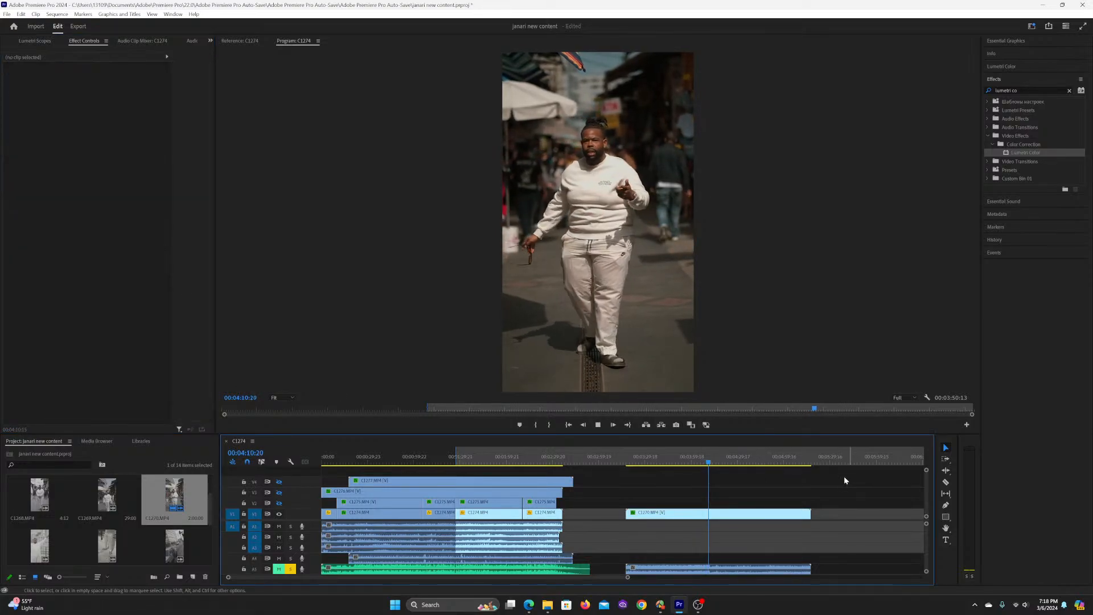
click(715, 460)
key(space)
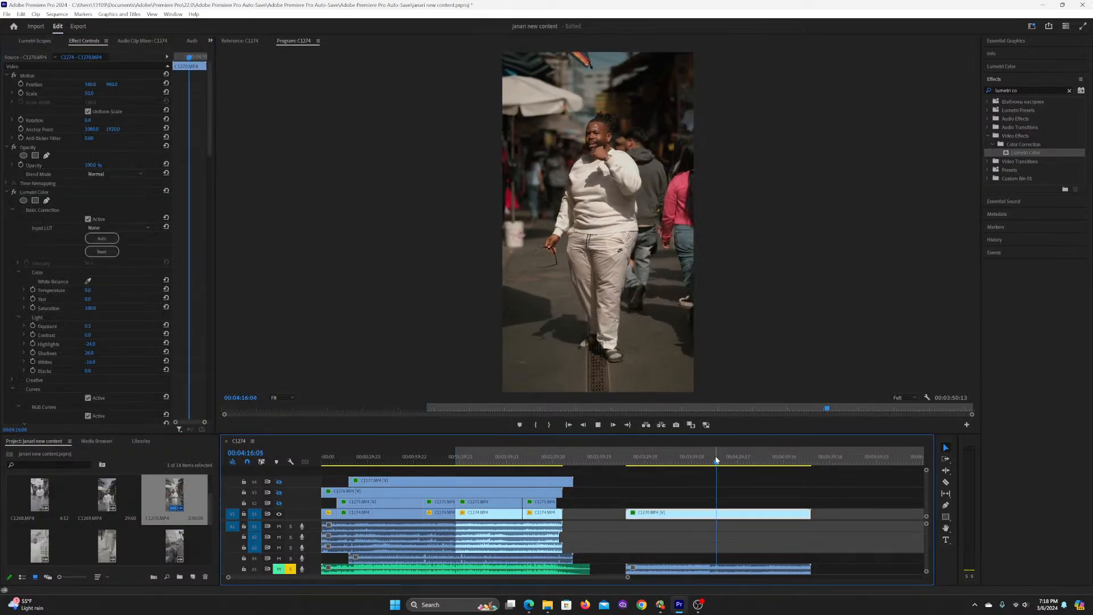
key(space)
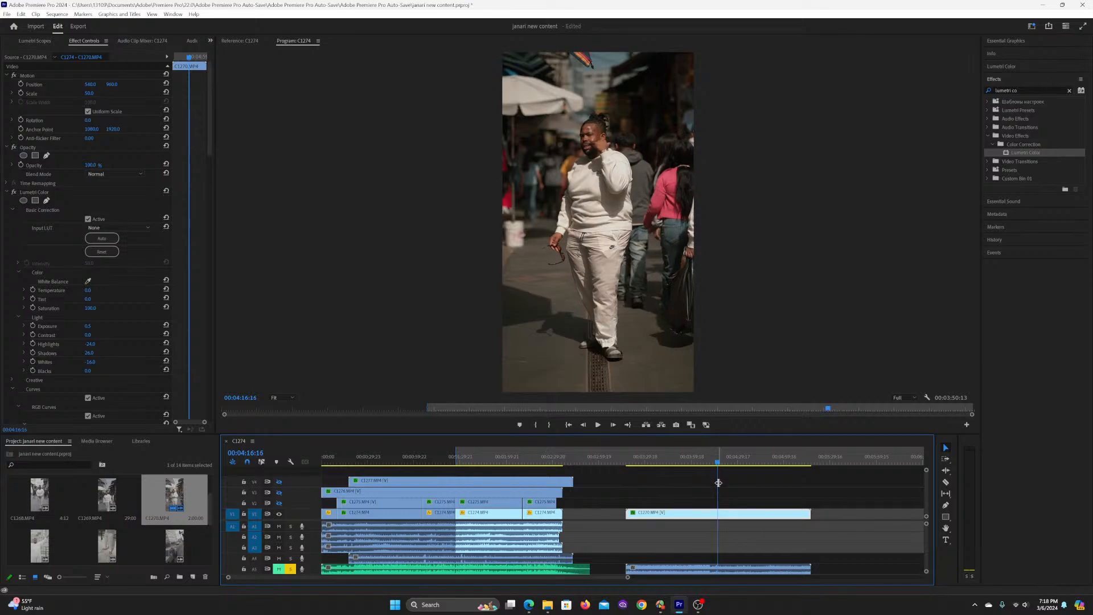
Step: Try a different exposure on C1270.MP4 at 00:04:16:16
click(83, 326)
drag(90, 326, 73, 326)
key(ctrl+z)
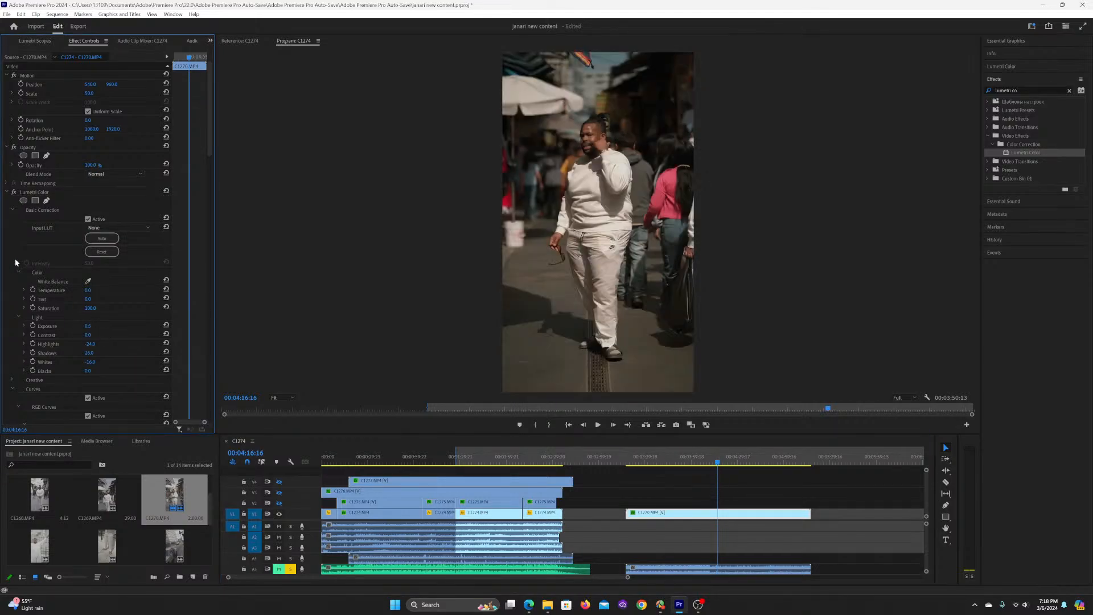
Step: Raise the midtones slightly with the white RGB curve of C1270.MP4's first Lumetri Color effect and play on to 00:04:28:07
click(16, 210)
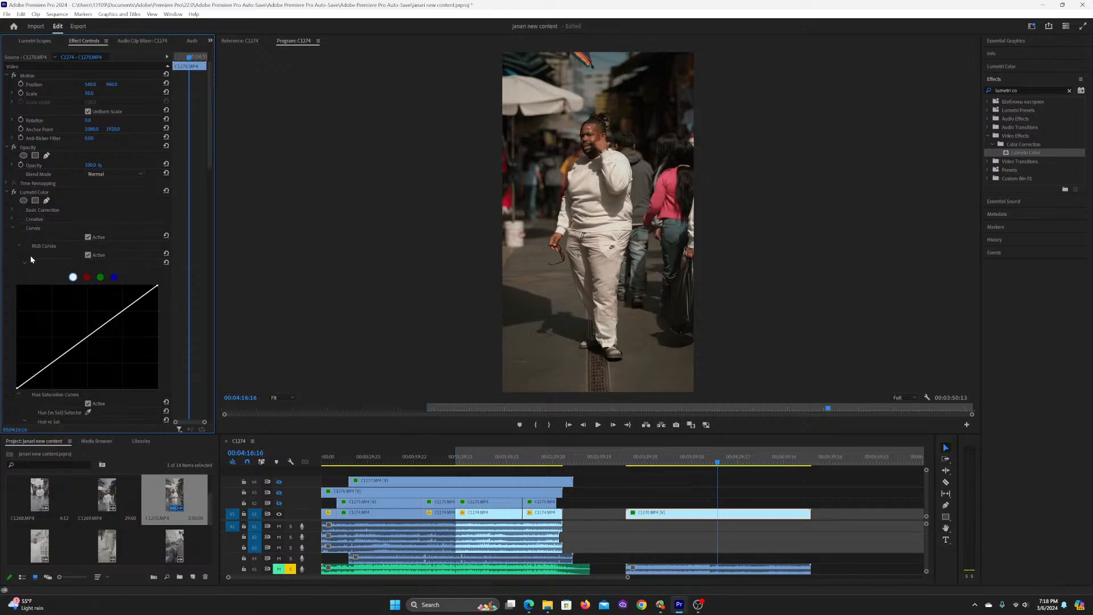
click(87, 338)
drag(87, 340, 83, 335)
key(space)
click(773, 480)
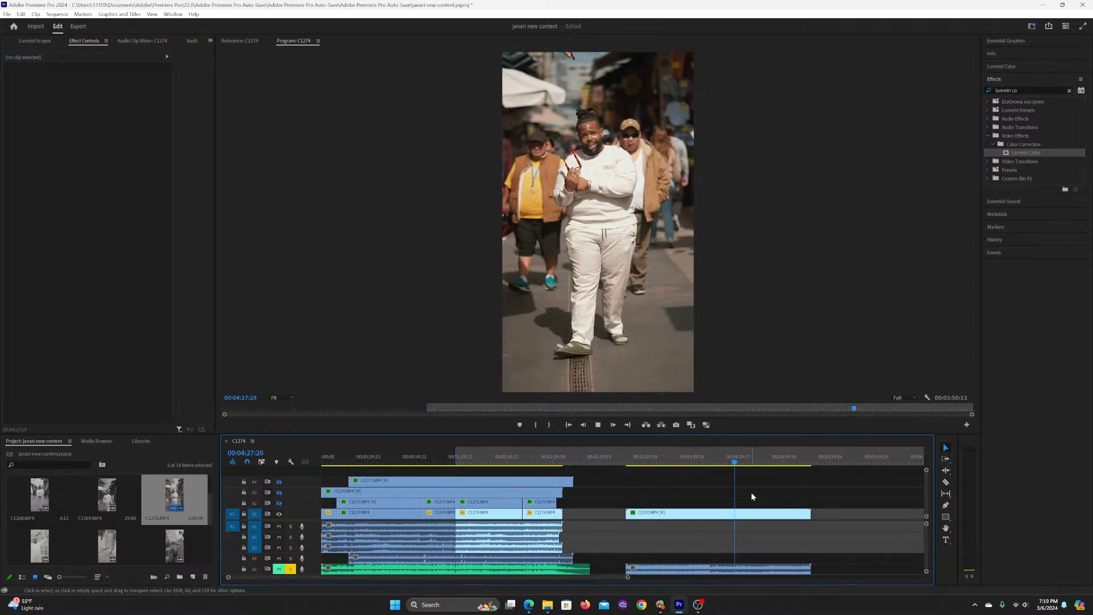
click(738, 512)
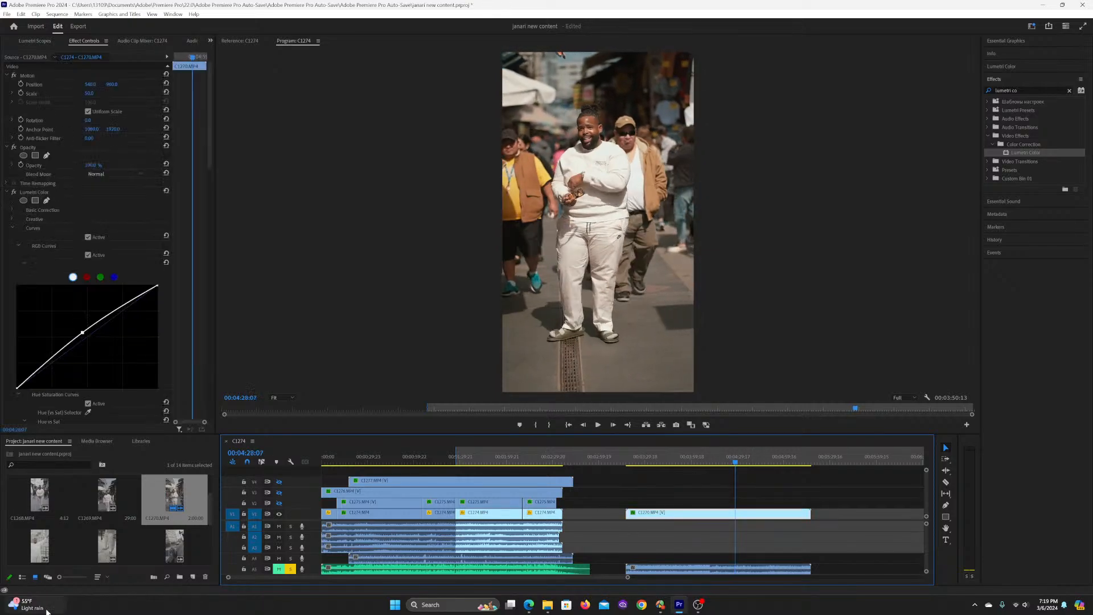
Step: Place C1272.MP4 from the project files after C1270.MP4, with its audio on the muted music track, and go to 00:05:56:21
scroll(84, 547, down, 2)
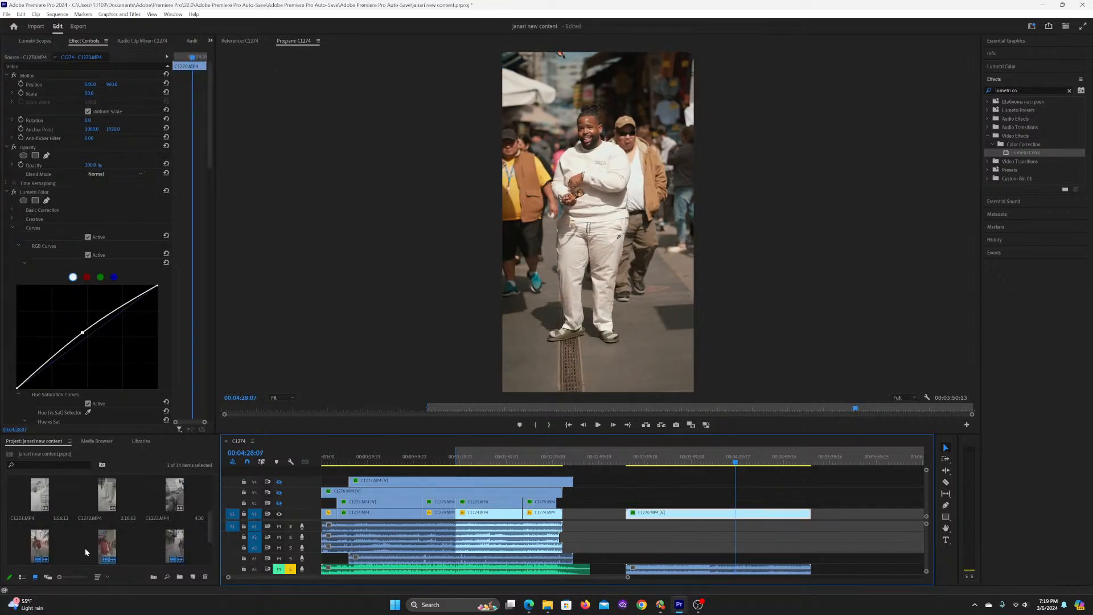
click(106, 490)
drag(106, 493, 840, 571)
scroll(835, 541, down, 1)
drag(824, 455, 833, 460)
scroll(828, 512, down, 3)
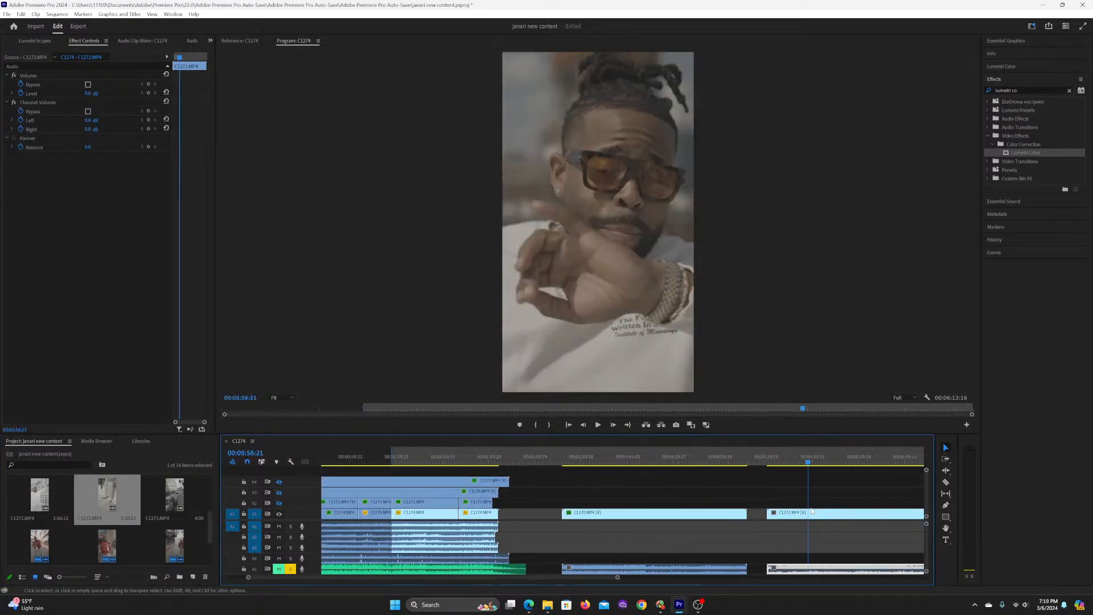
Step: Paste the Lumetri Color grade of C1270.MP4 onto C1272.MP4
click(758, 517)
key(ctrl+alt+v)
click(566, 442)
Step: Set the scale of C1272.MP4 to 50
click(94, 93)
text(5)
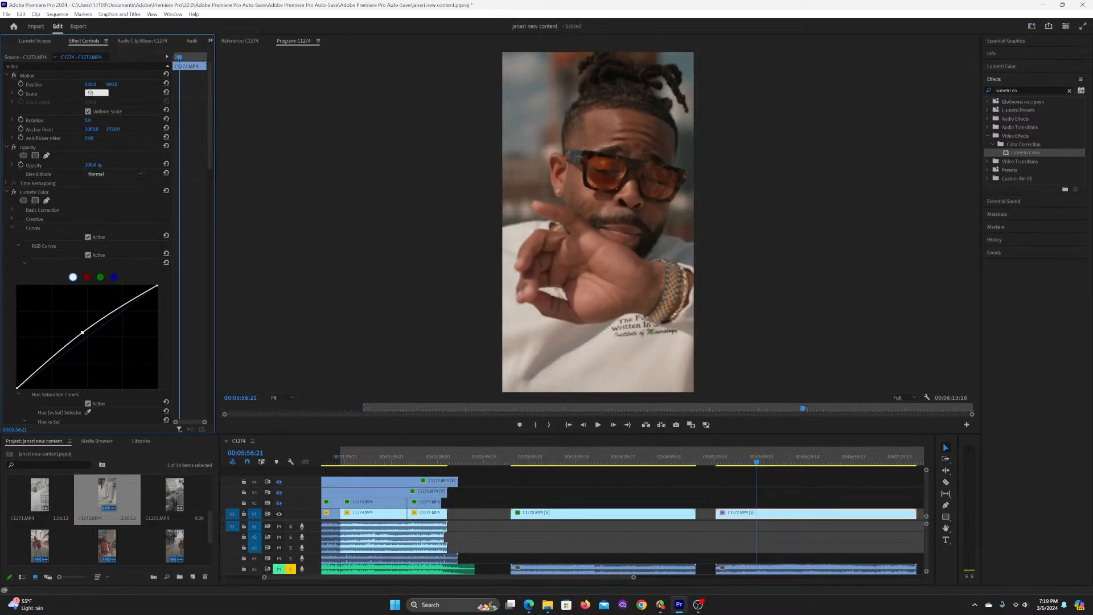
key(Return)
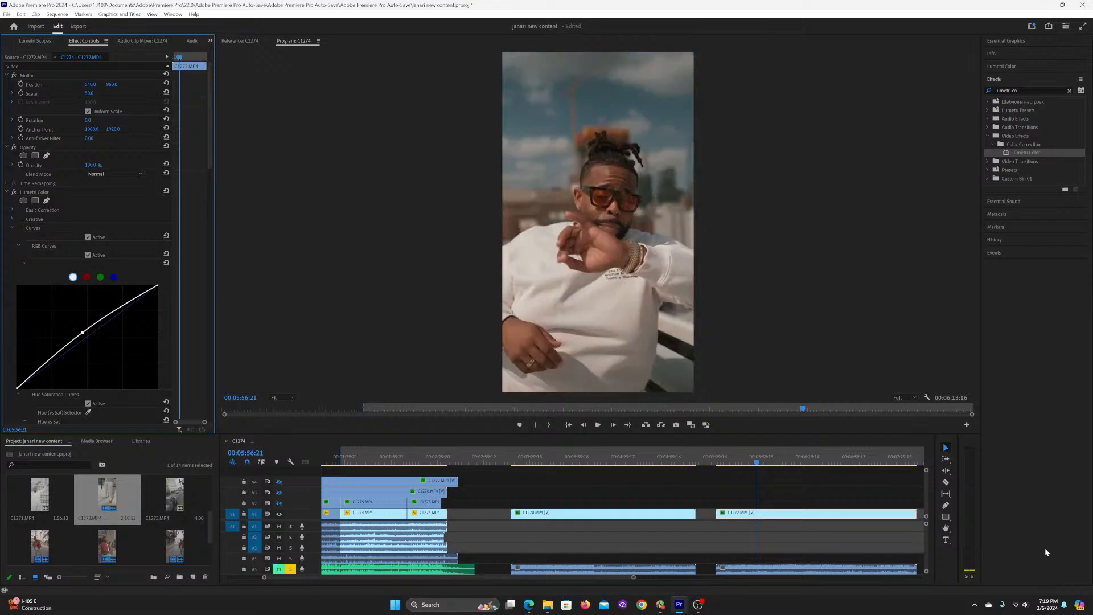
Step: Play C1272.MP4 from 00:05:56:21 to review the pasted grade on the rooftop footage
click(768, 482)
key(space)
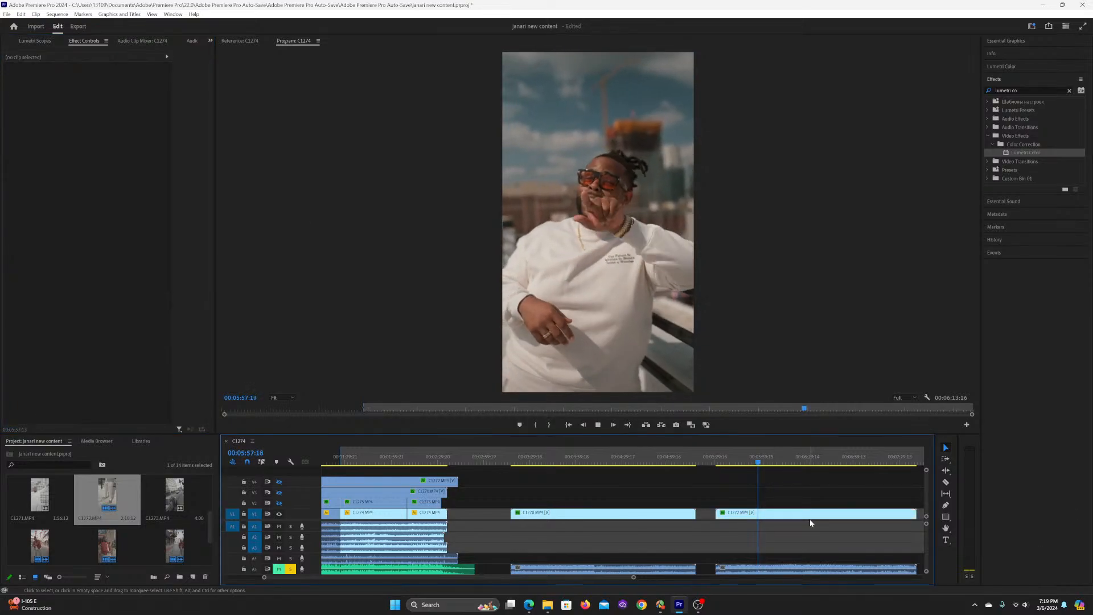
scroll(784, 524, down, 2)
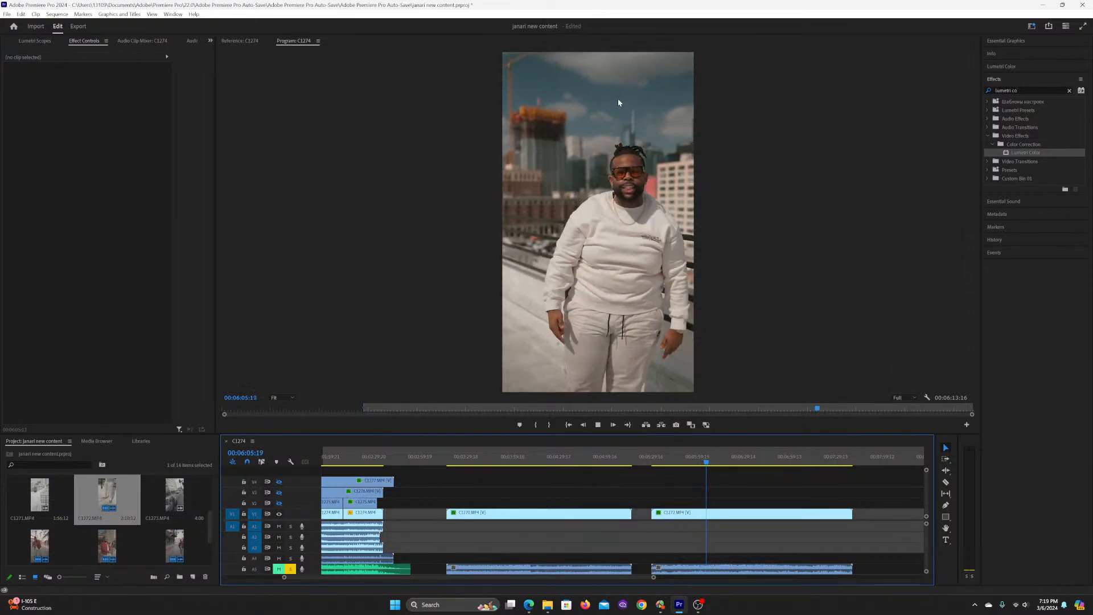
click(710, 520)
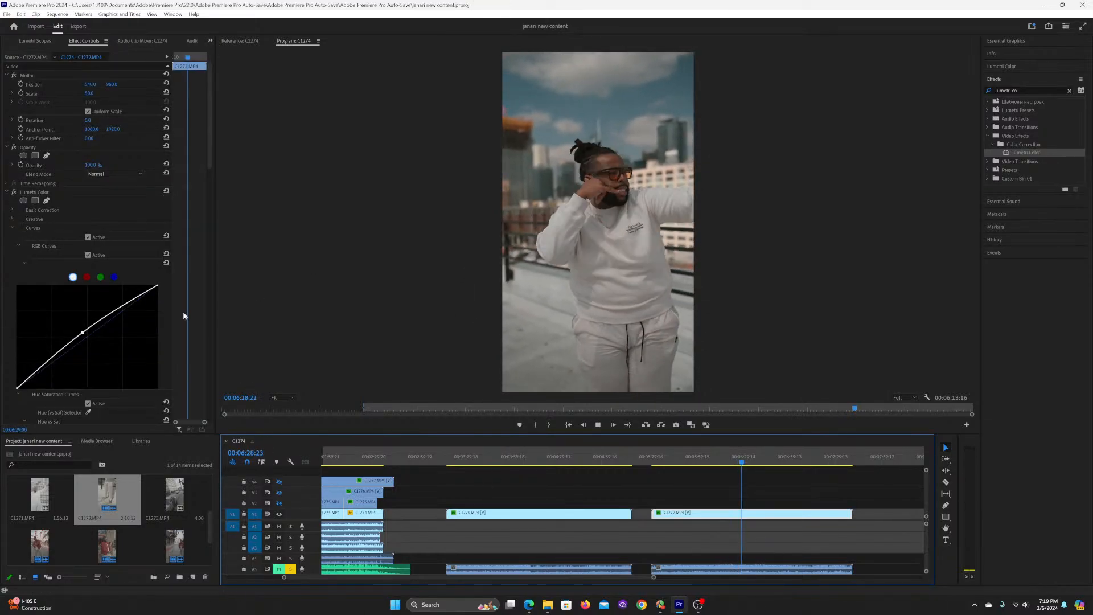
Step: Stop at 00:06:40:13 and set the exposure in C1272.MP4's basic correction to 0.9
click(13, 210)
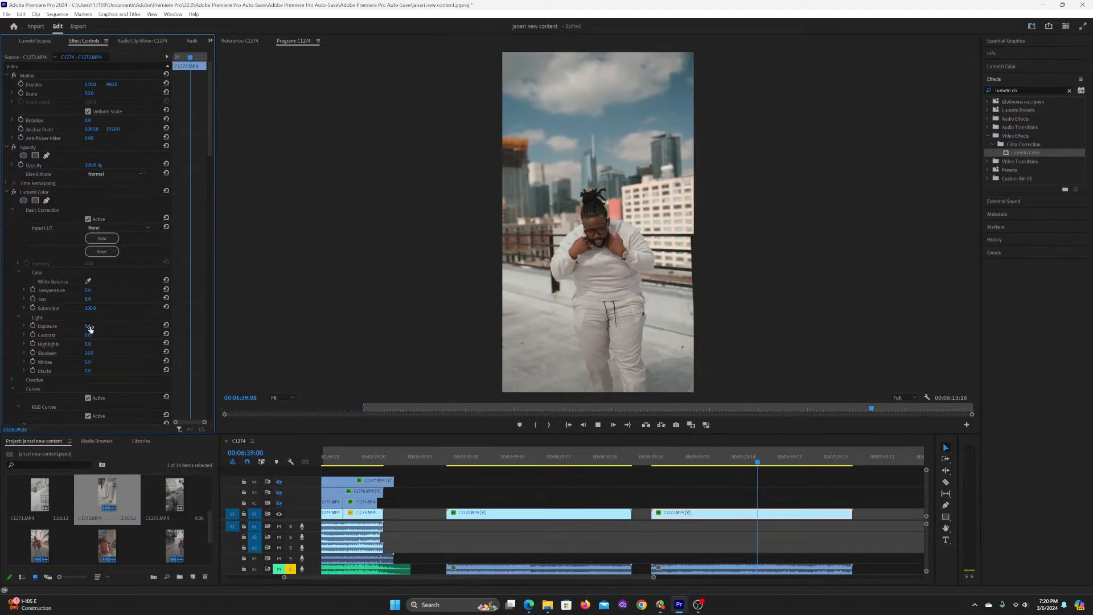
key(space)
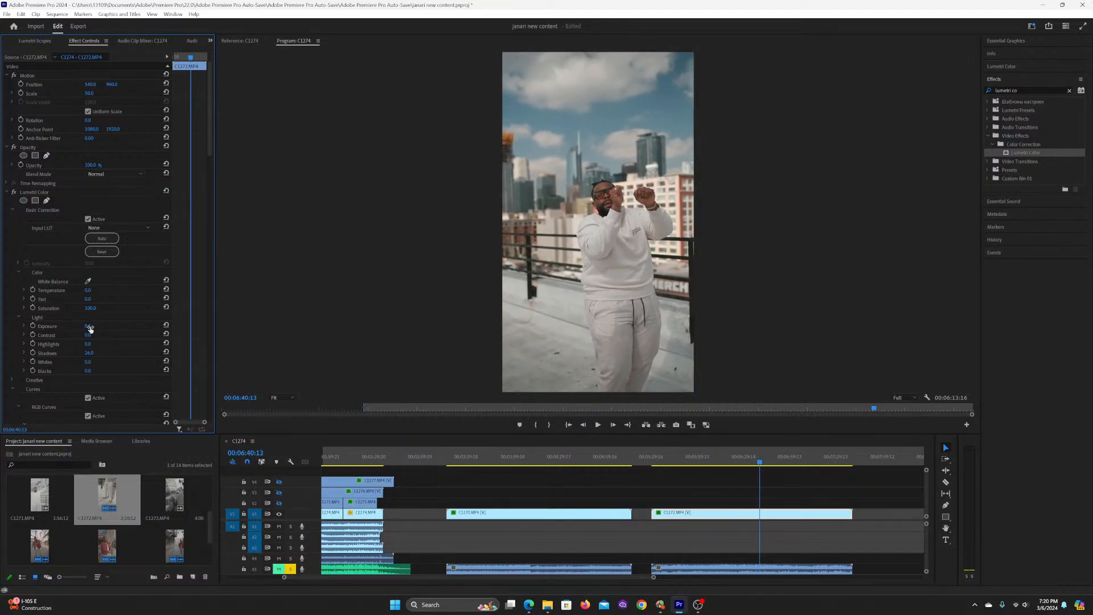
drag(87, 326, 90, 326)
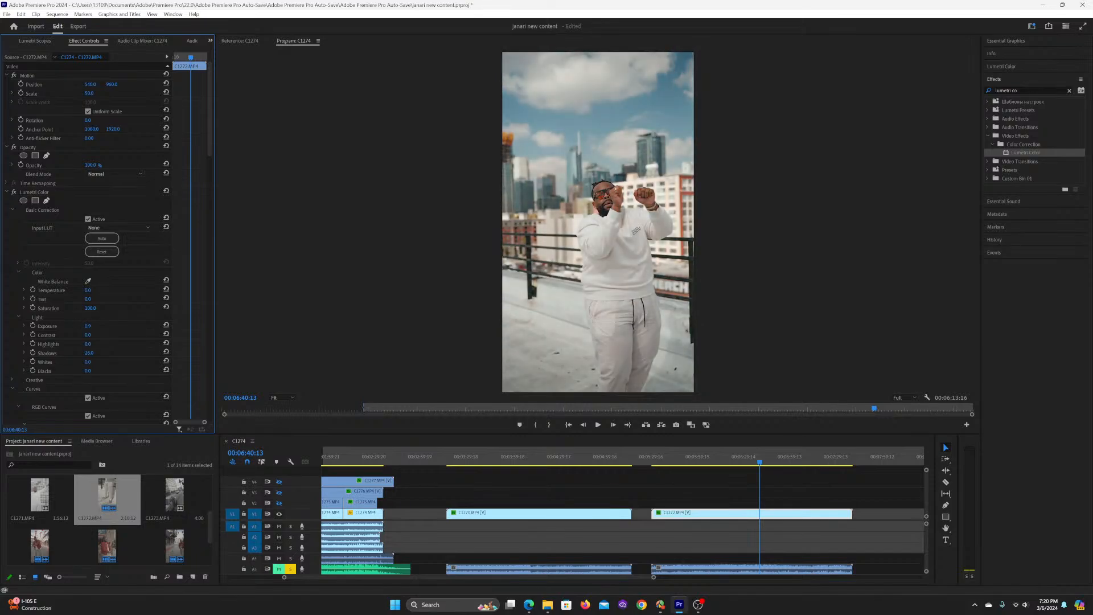
Step: Unmute the lowest audio track and play C1272.MP4 with sound, stopping at 00:06:49:21
key(space)
click(278, 569)
click(695, 483)
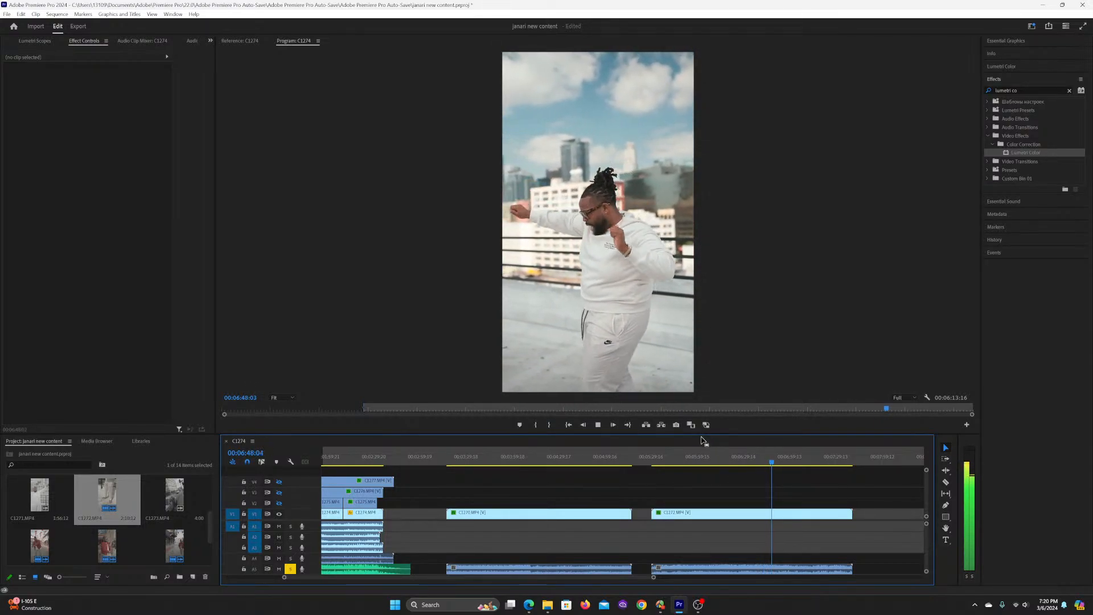
key(space)
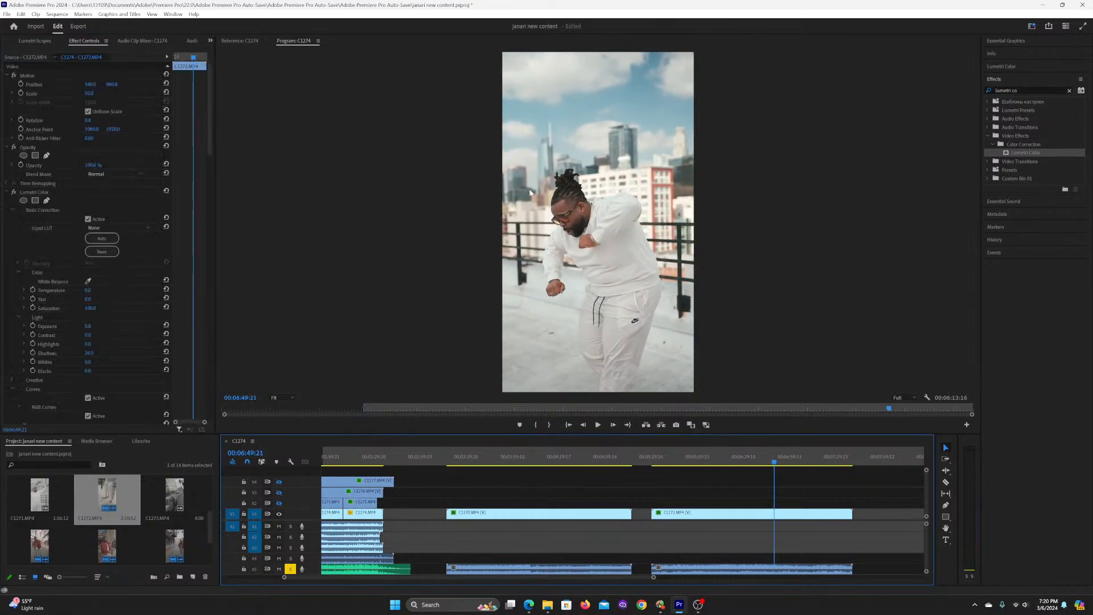
Step: Set the exposure of C1272.MP4 to 0.6 and play the clip until 00:06:57:15 to check it
drag(87, 326, 93, 326)
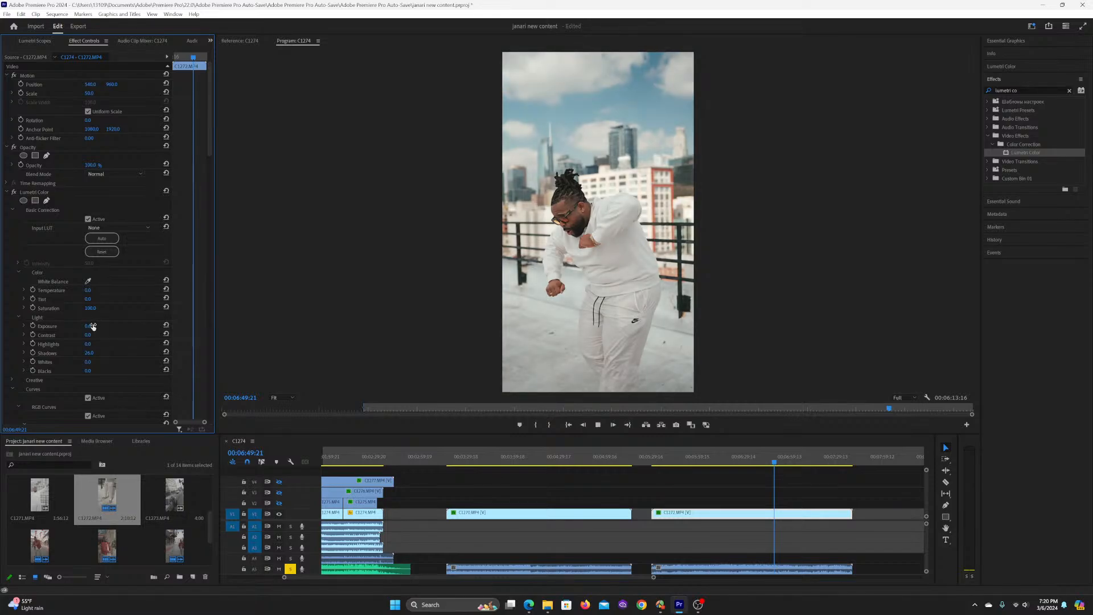
key(space)
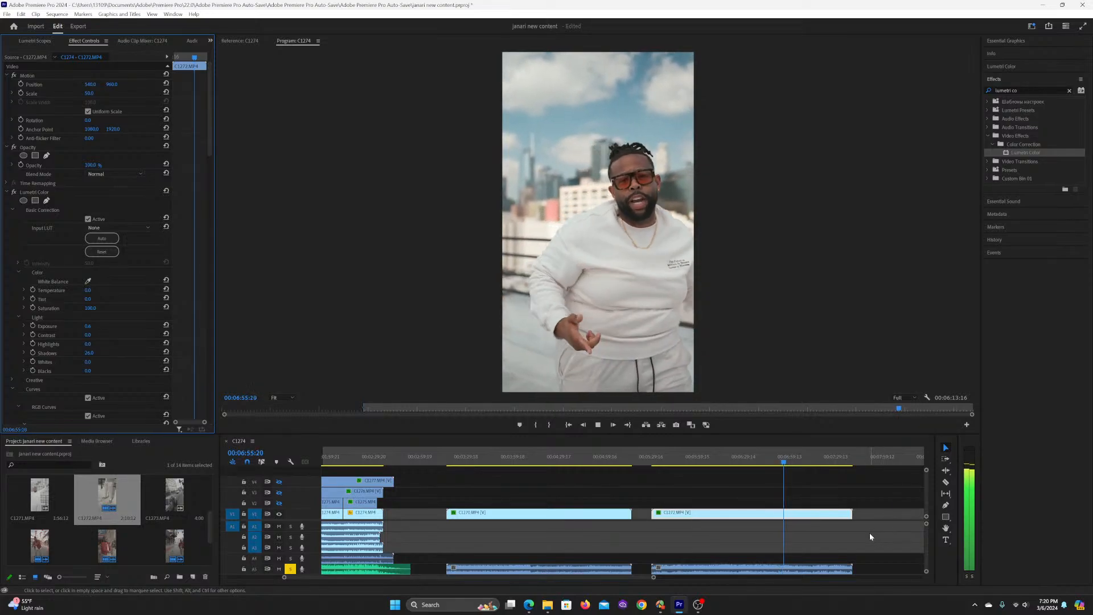
key(space)
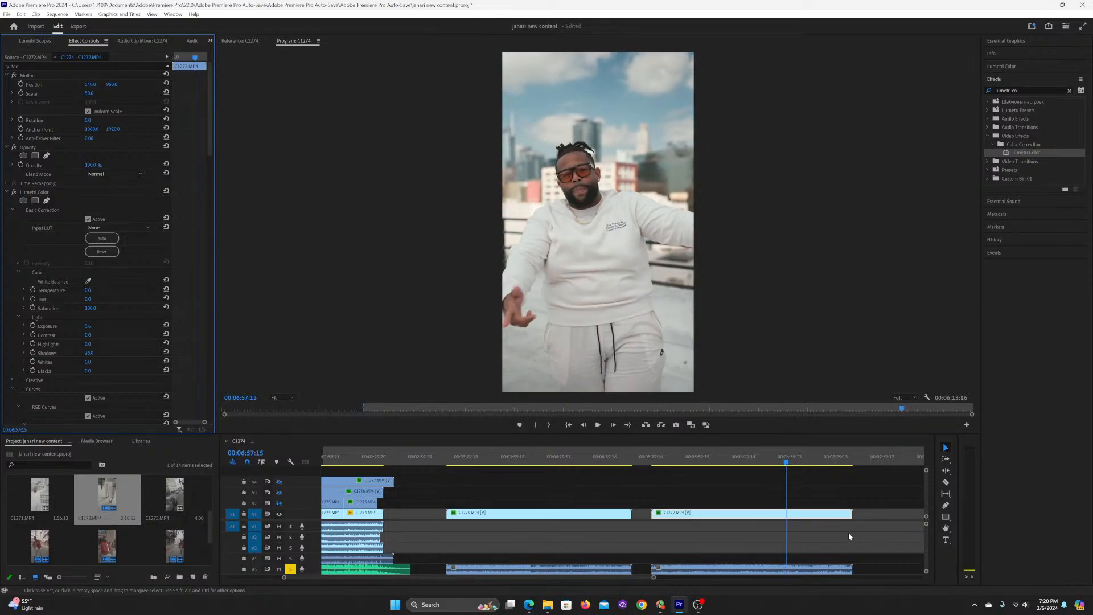
Step: Paste the keyframed Lumetri Color grade onto the ungraded C1274.MP4 segment at 00:02:00:17
click(507, 481)
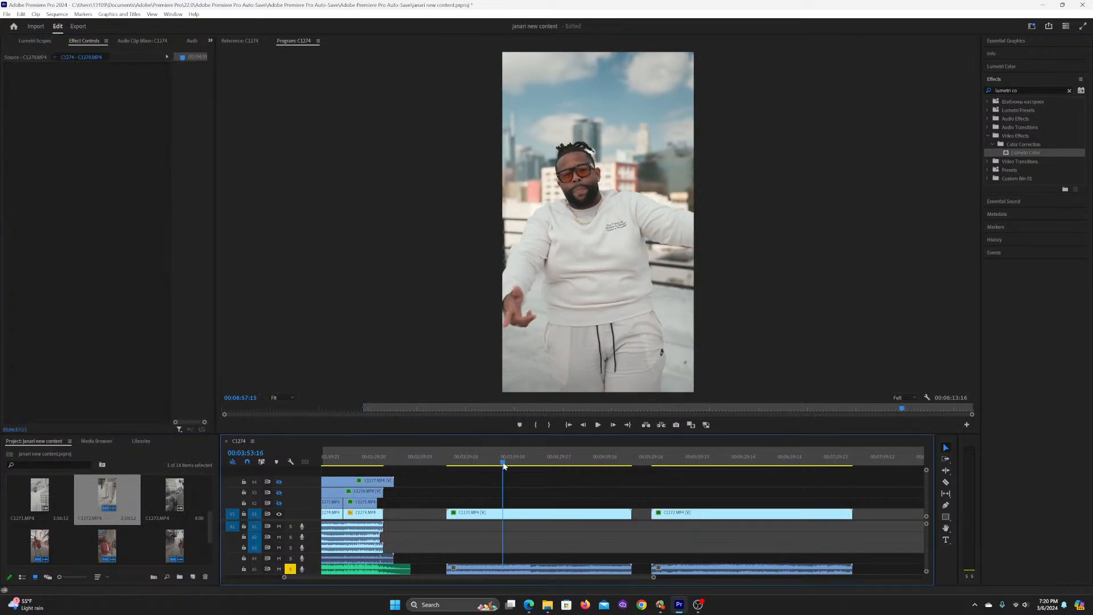
key(minus)
click(416, 458)
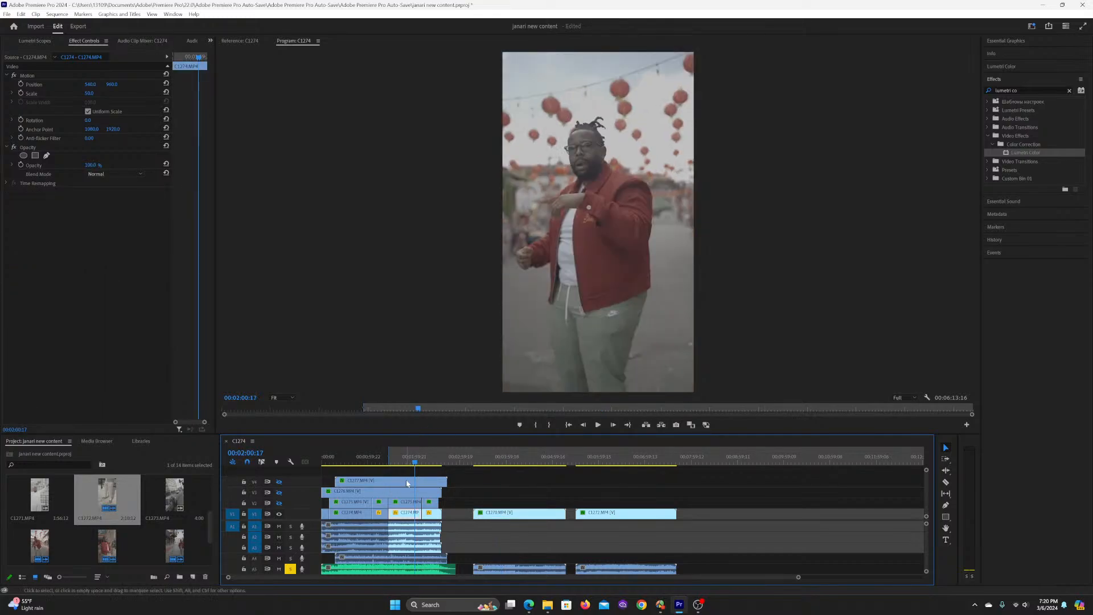
key(ctrl+c)
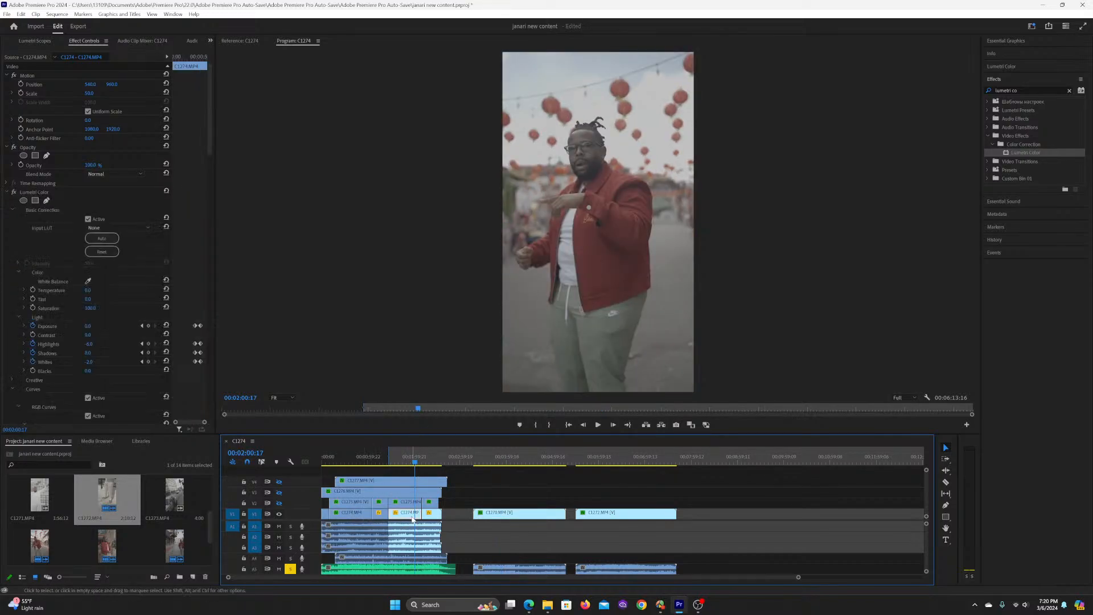
key(ctrl+alt+v)
key(Return)
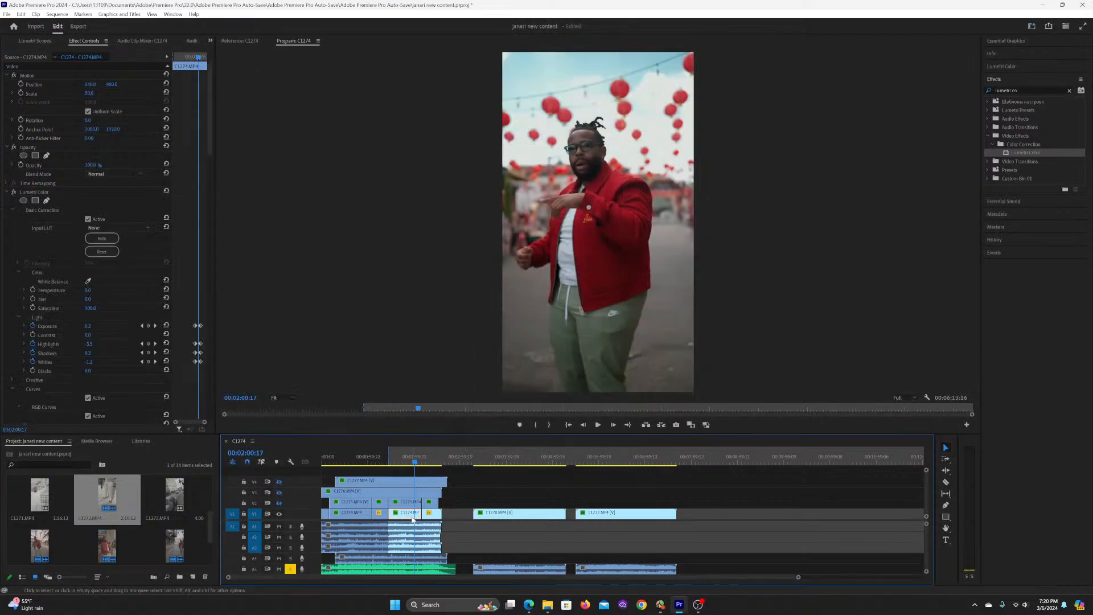
Step: Paste the same Lumetri Color grade onto the ungraded C1274.MP4 segments at 00:02:15:16 and 00:01:16:10
click(426, 461)
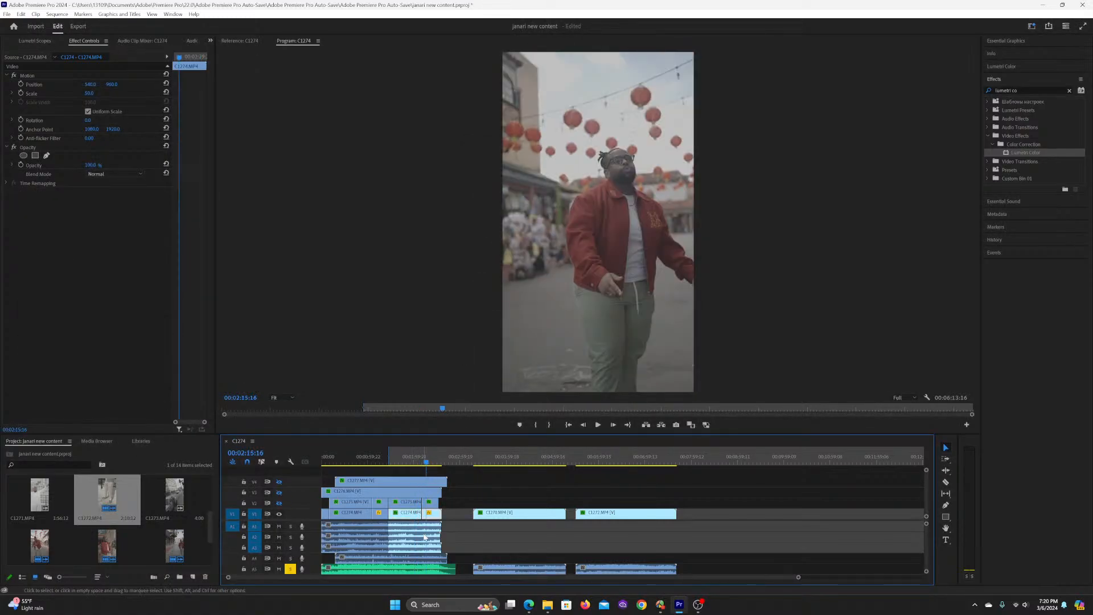
key(ctrl+alt+v)
key(Return)
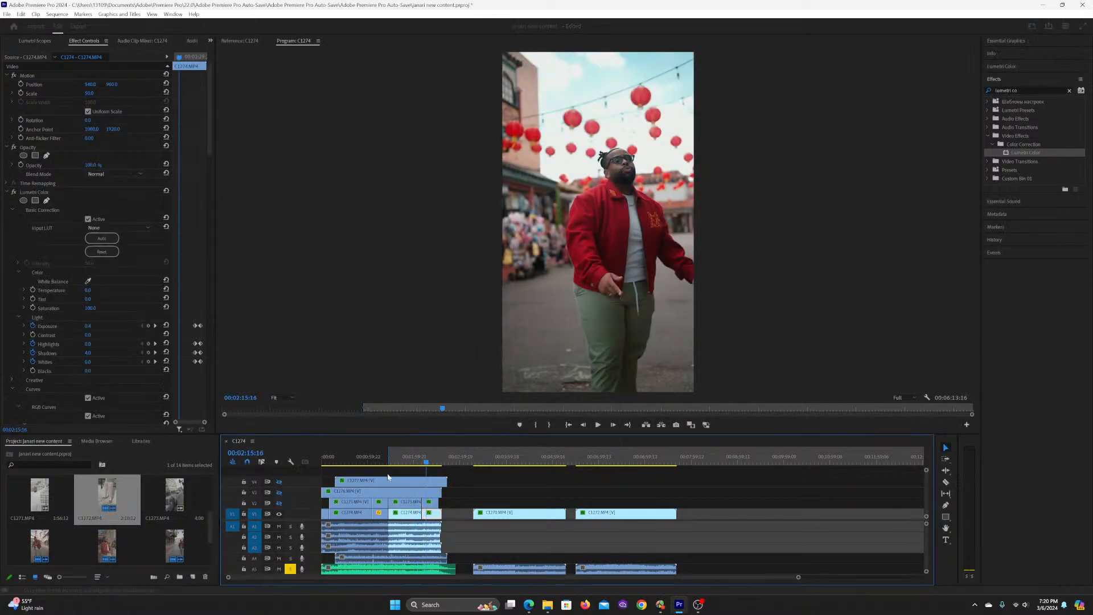
click(381, 461)
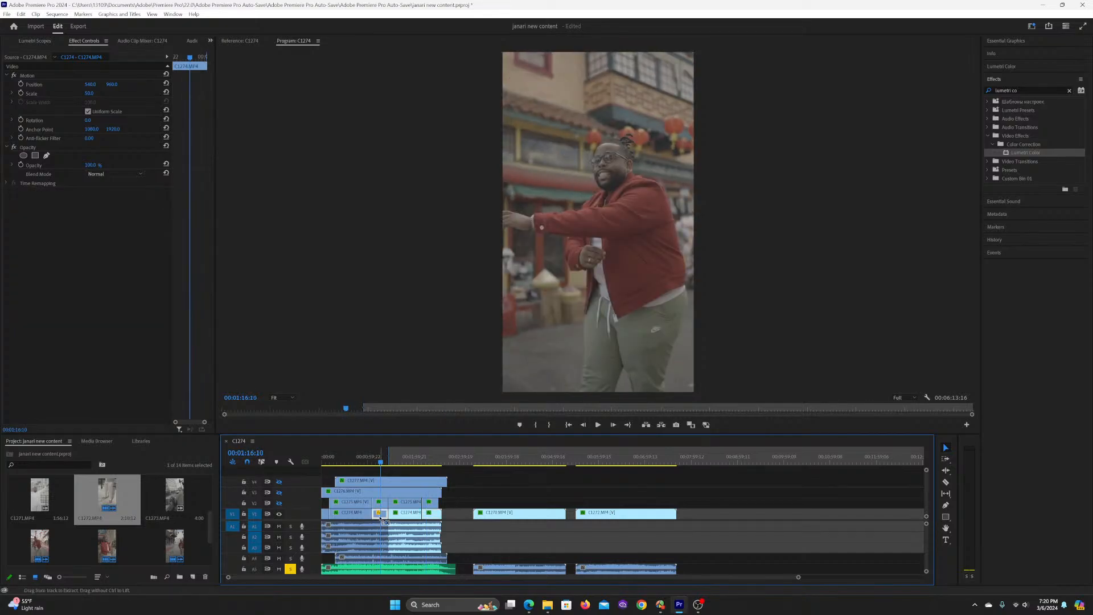
key(ctrl+alt+v)
click(567, 442)
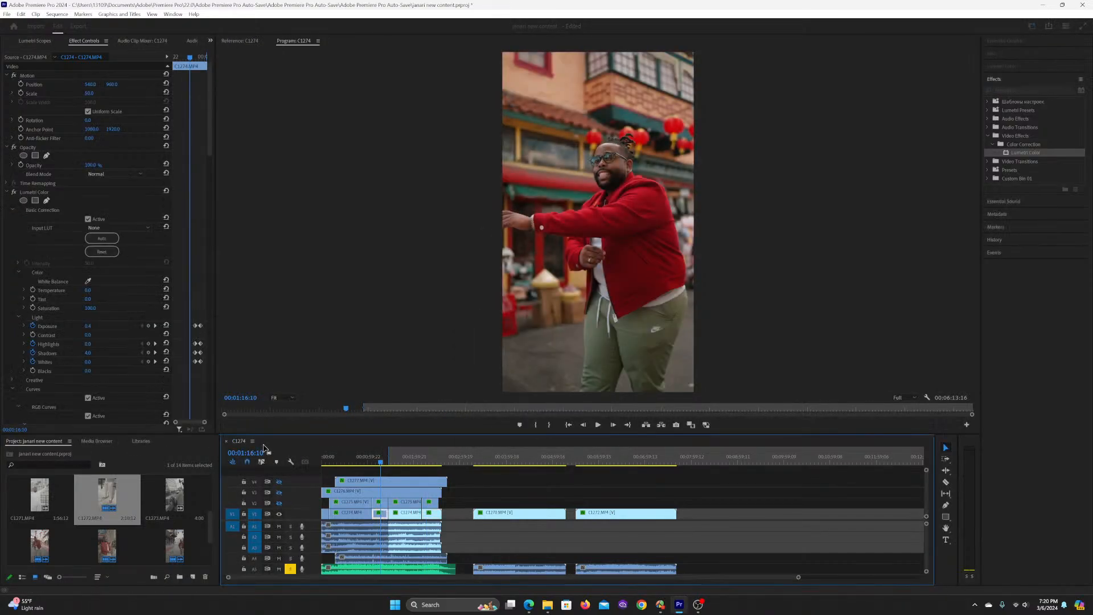
Step: Play the graded C1274.MP4 footage up to 00:01:15:02 and save the project
click(371, 450)
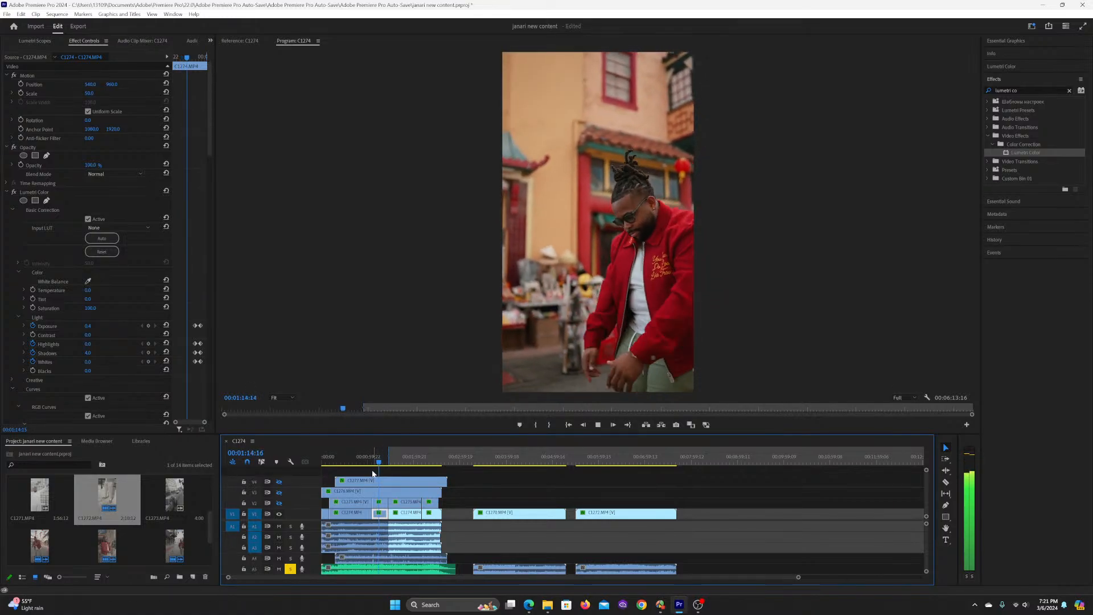
key(space)
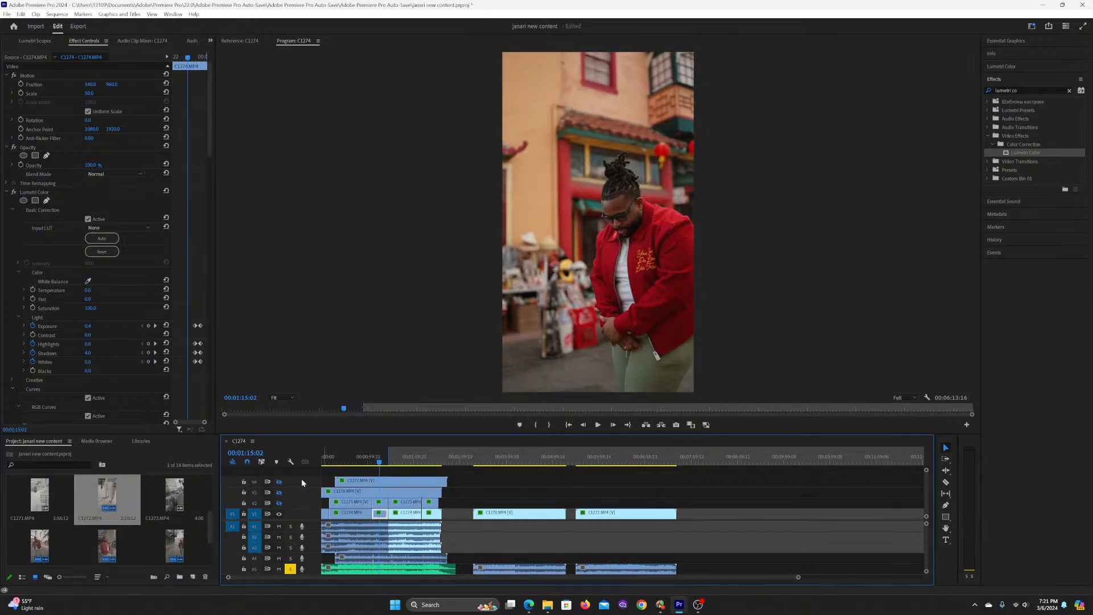
key(ctrl+s)
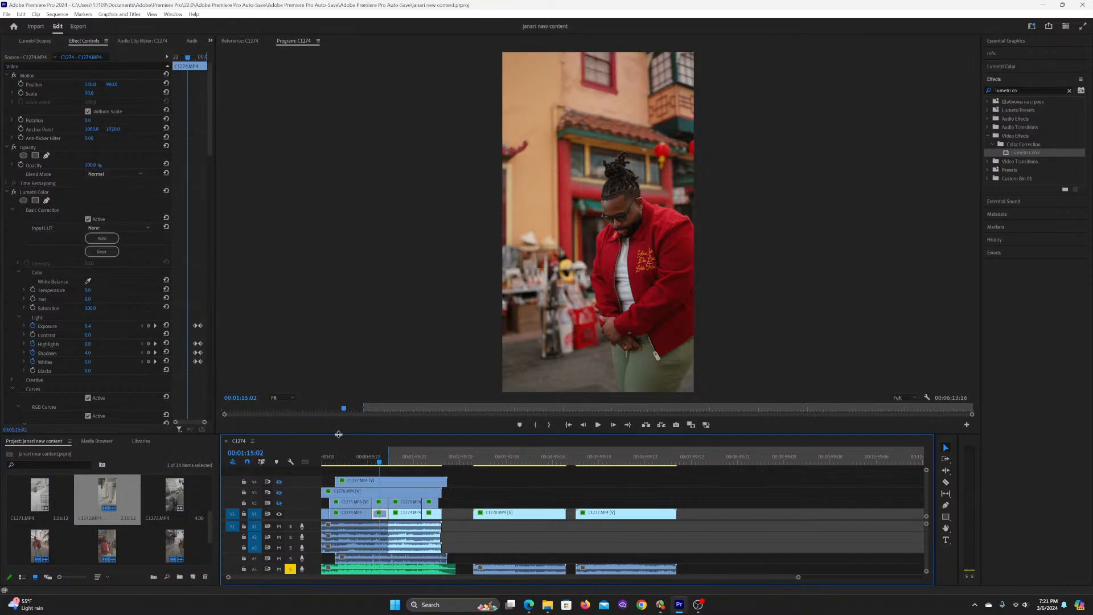